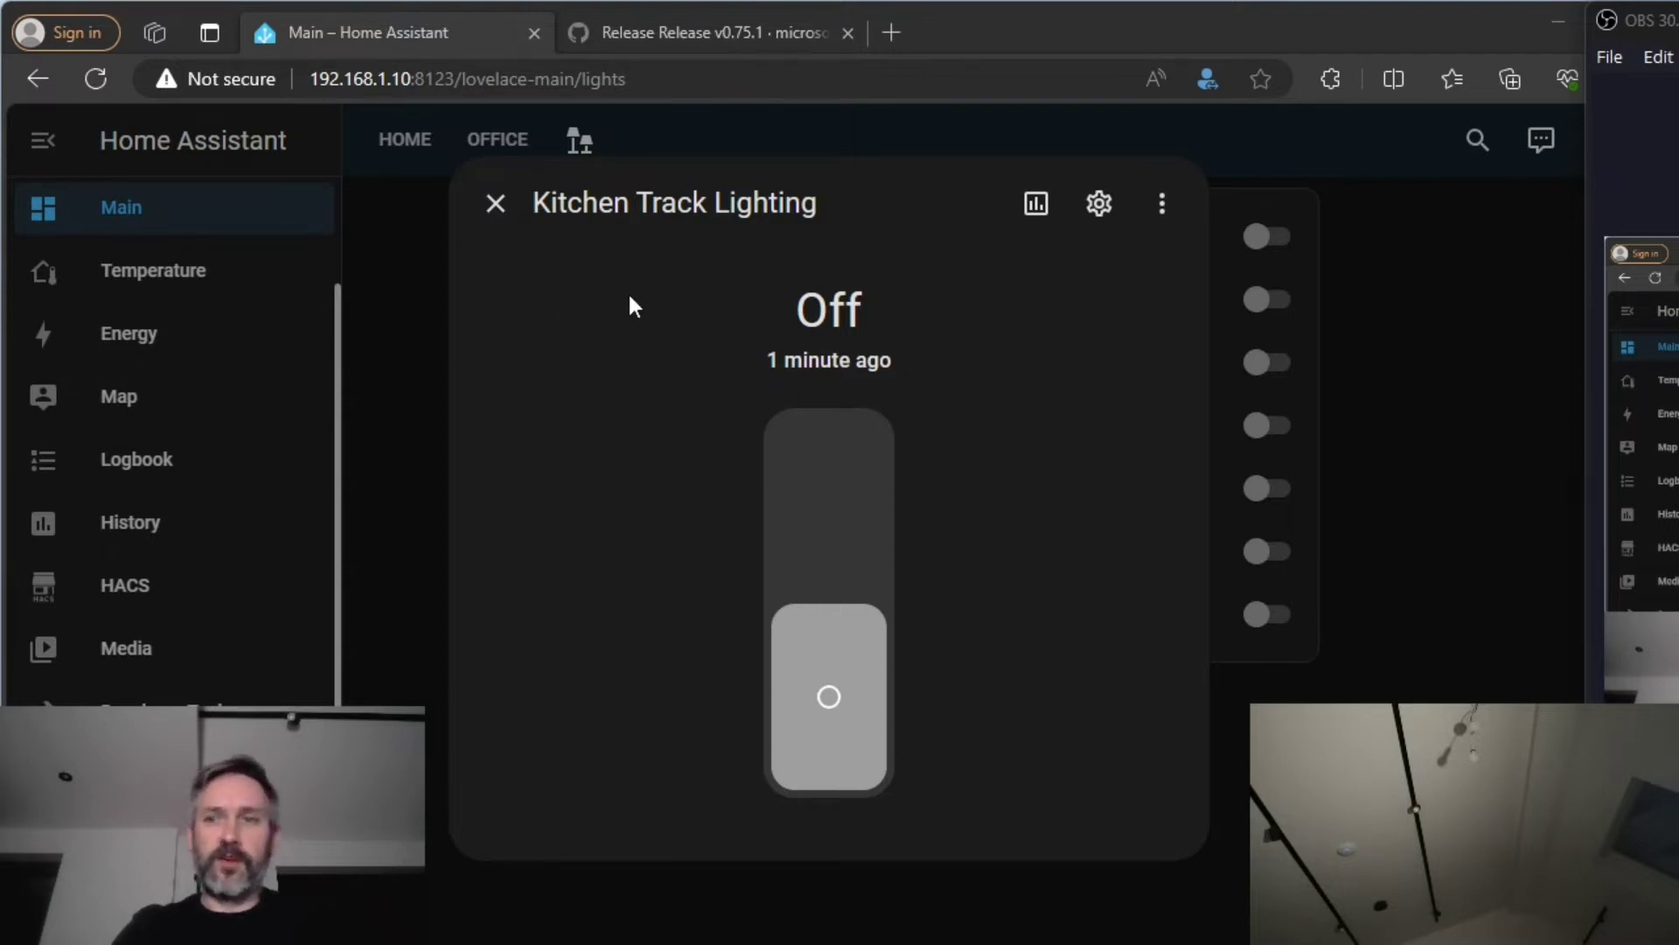
# Switch Kitchen Track Lighting on, then go to Settings > Devices & Services integrations.
pyautogui.click(832, 589)
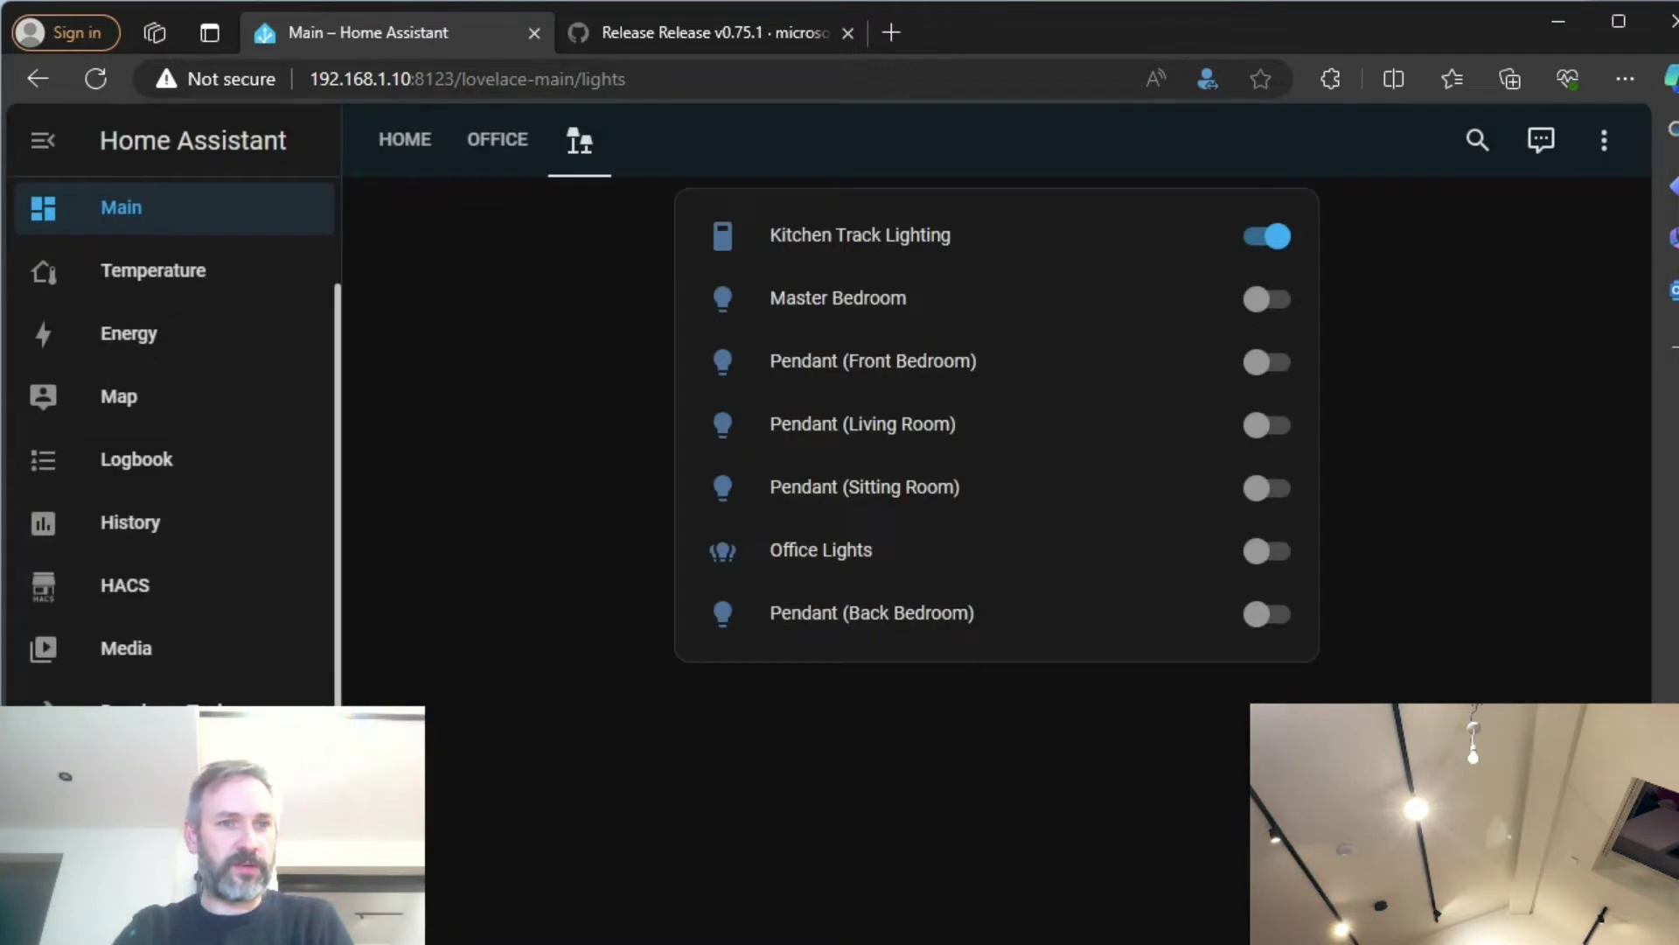
pyautogui.click(123, 883)
pyautogui.scroll(-3, 1046, 600)
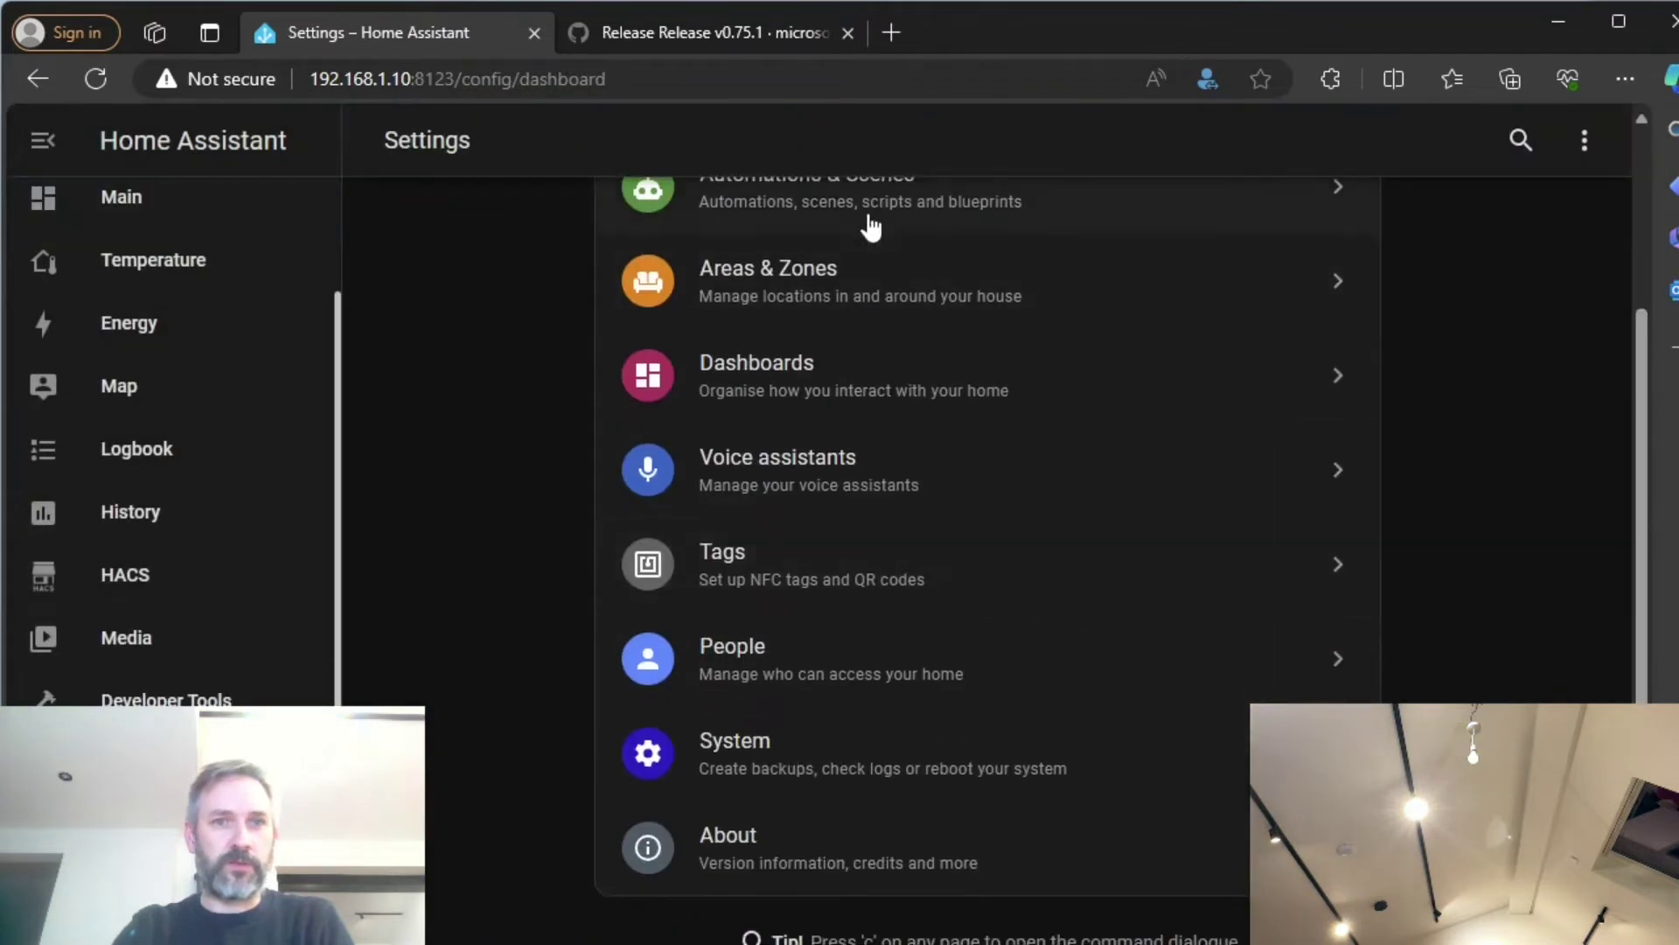
pyautogui.scroll(3, 870, 228)
pyautogui.click(832, 362)
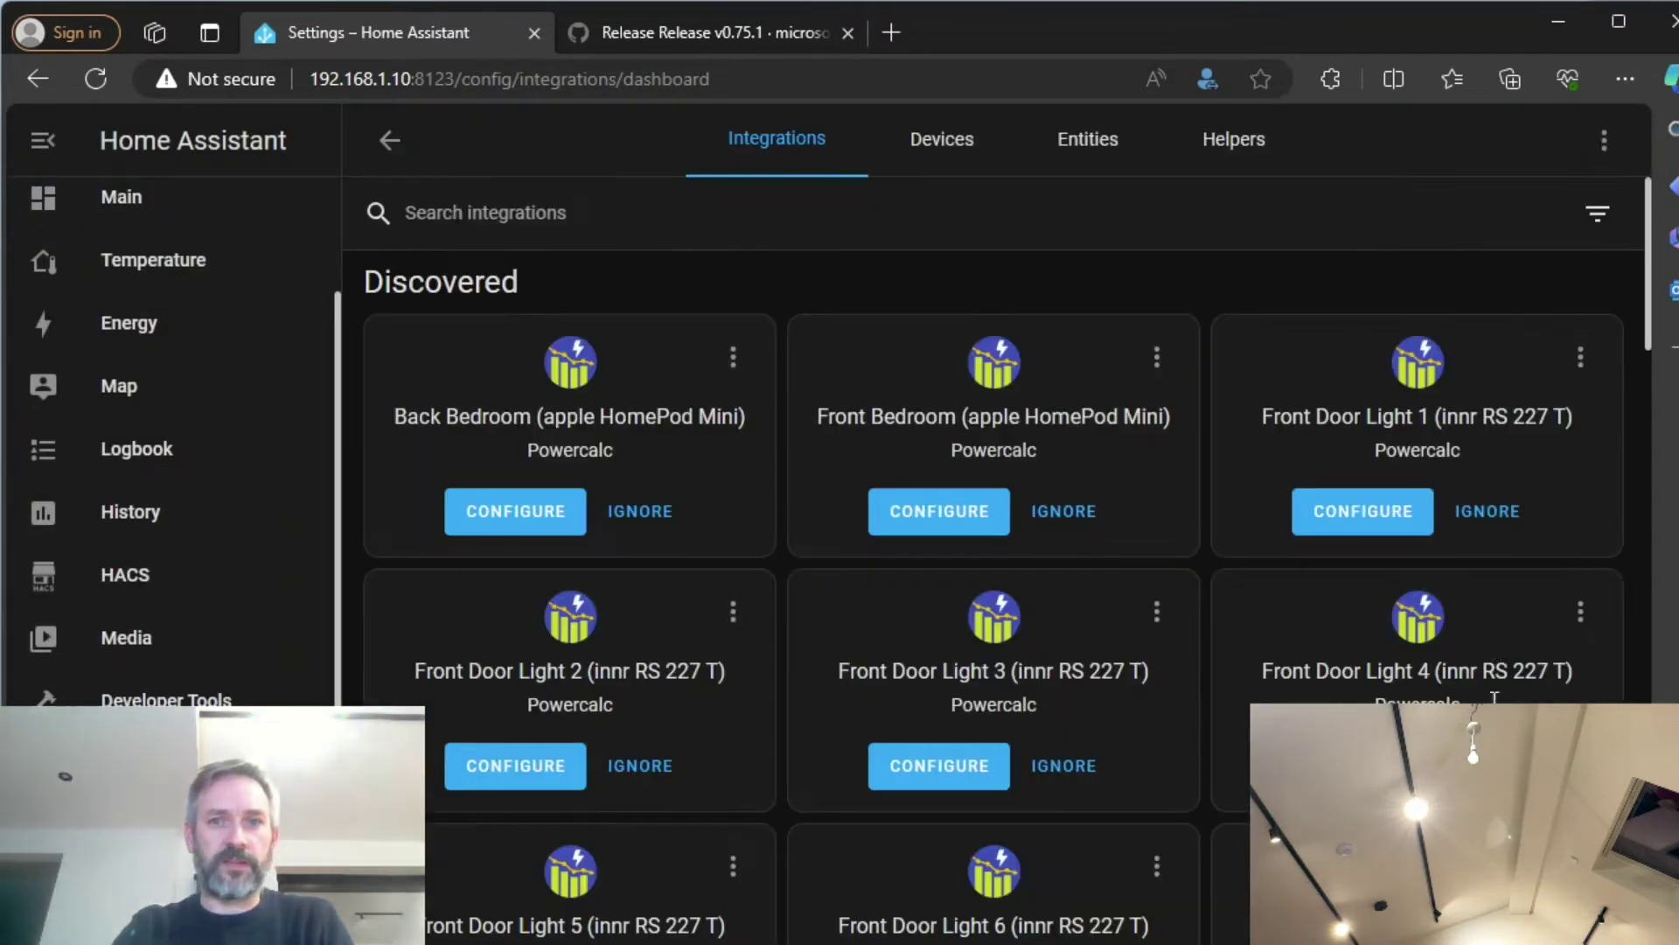
# Run a Zigbee device search until an innr RS 227 T bulb is interviewed and ready.
pyautogui.click(1539, 905)
pyautogui.press('Escape')
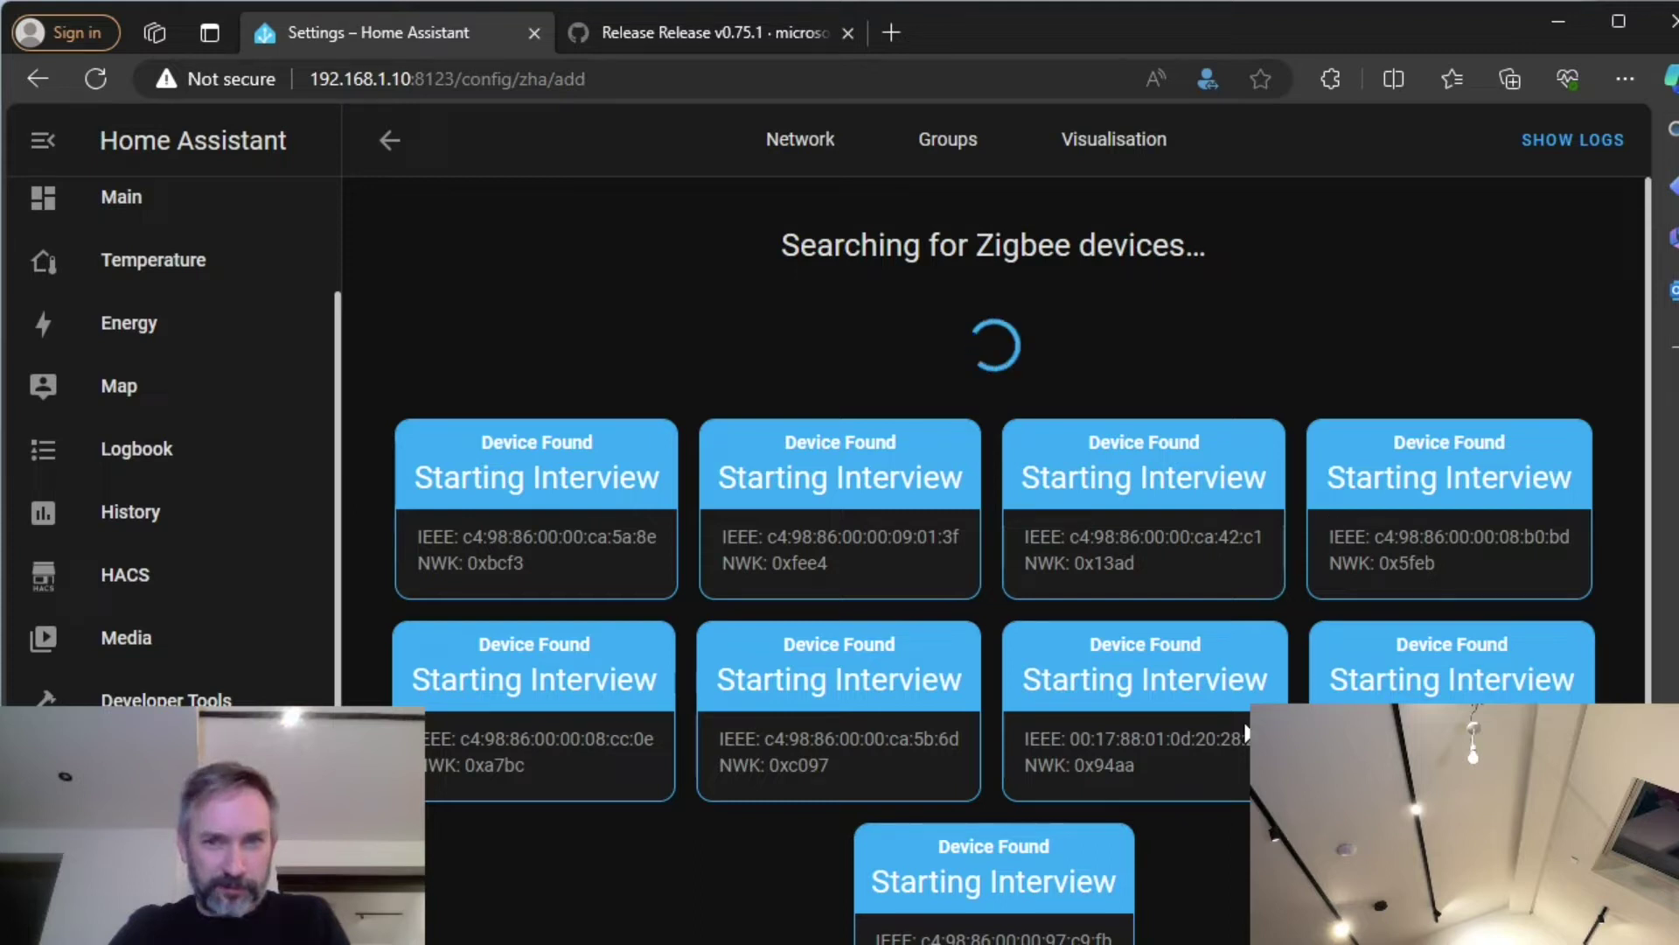
pyautogui.scroll(-1, 1233, 743)
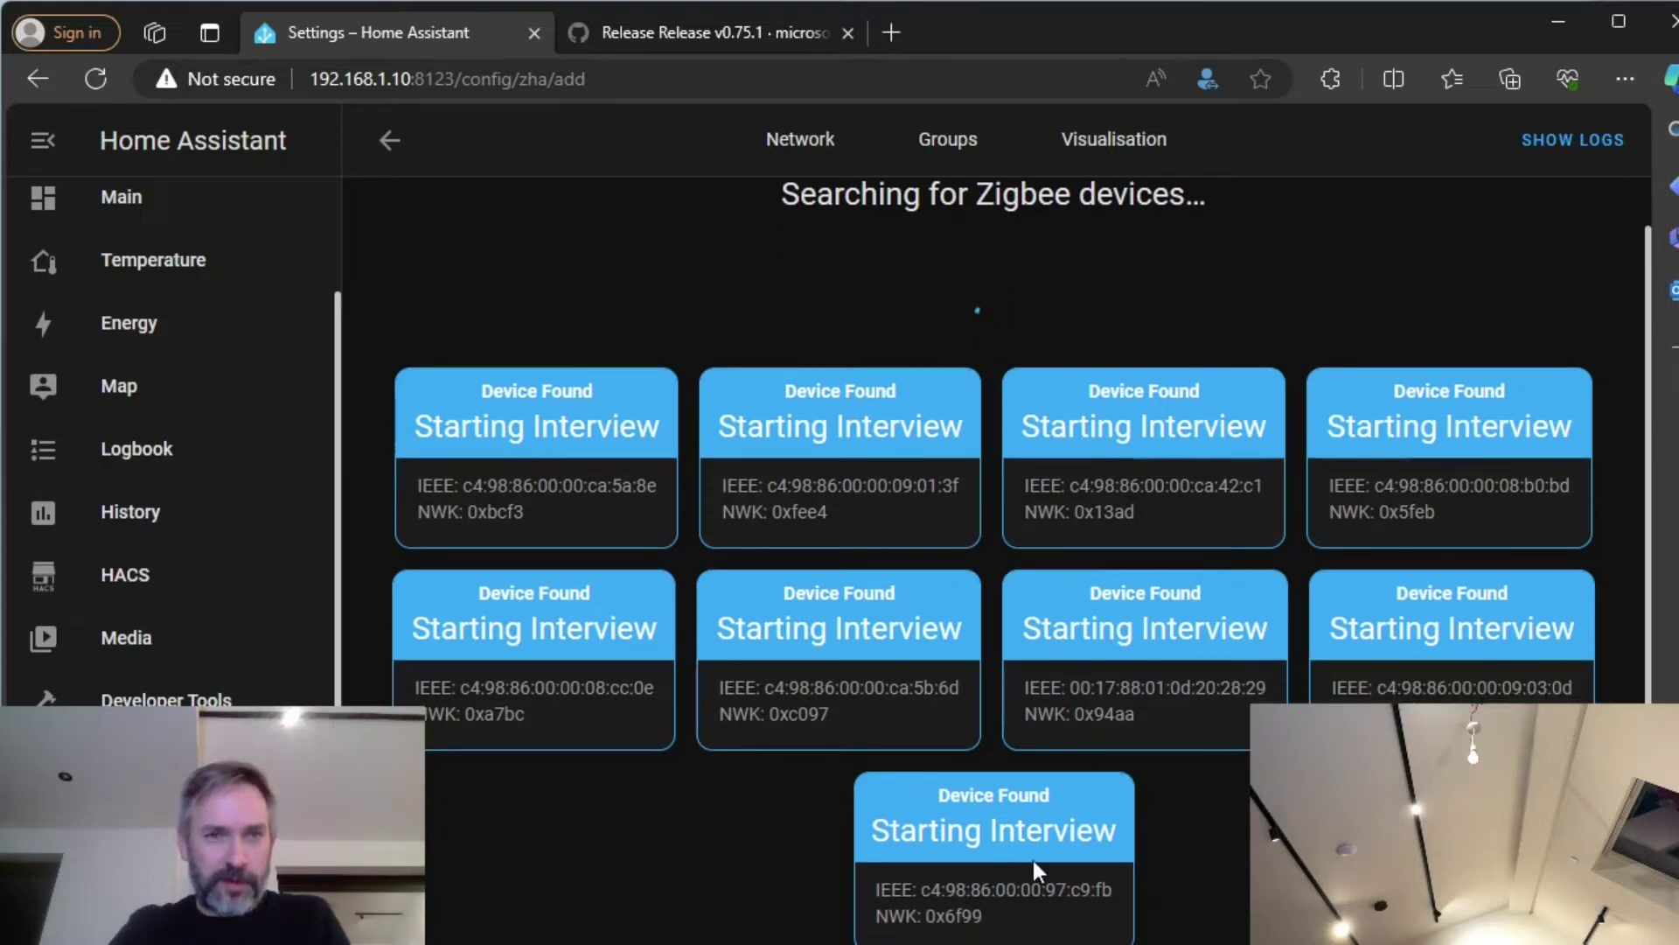
pyautogui.scroll(1, 1119, 769)
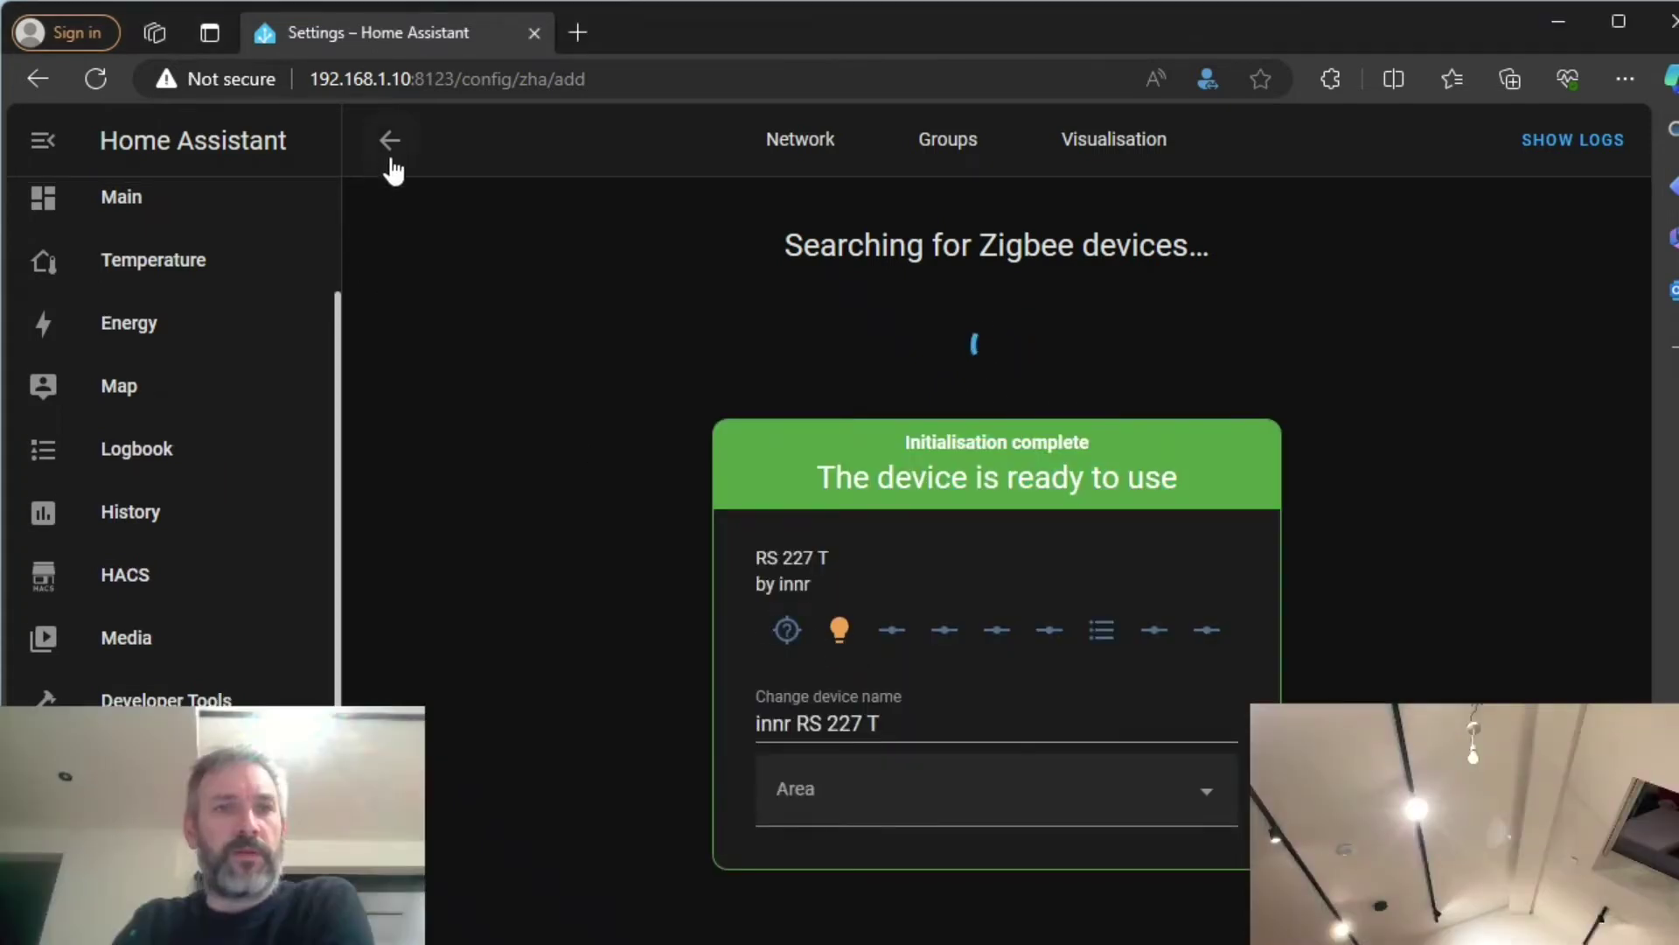
# Open the Zigbee Home Automation device list and scroll to the unassigned innr RS 227 T bulbs.
pyautogui.click(390, 147)
pyautogui.scroll(-15, 853, 573)
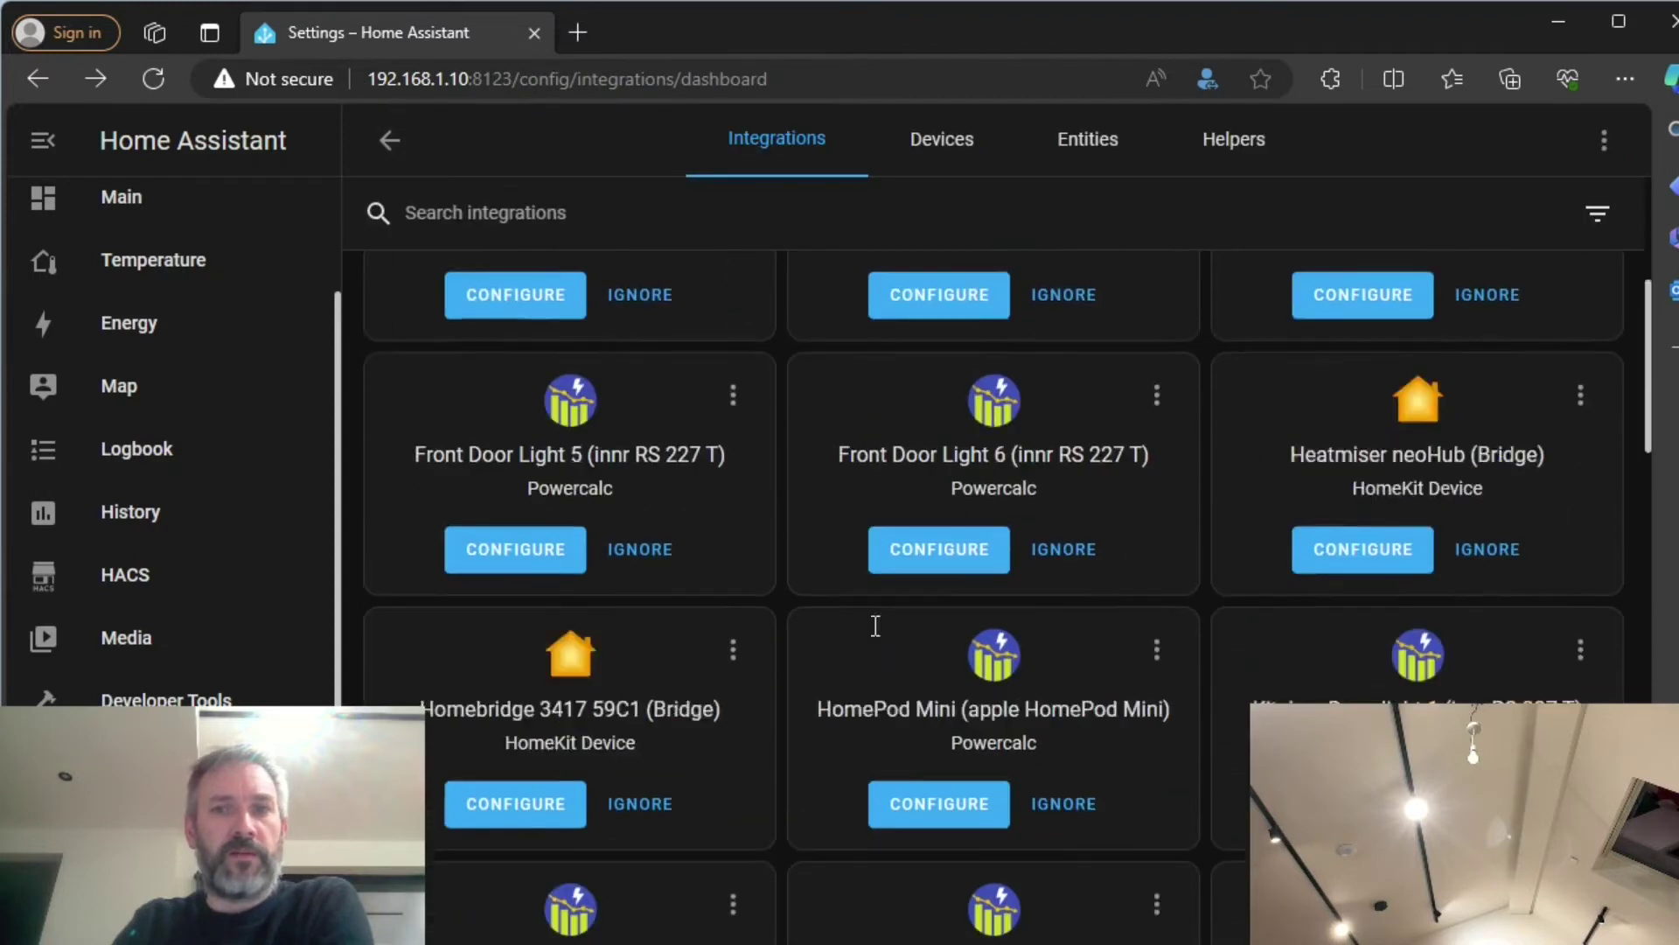
pyautogui.scroll(-10, 1213, 722)
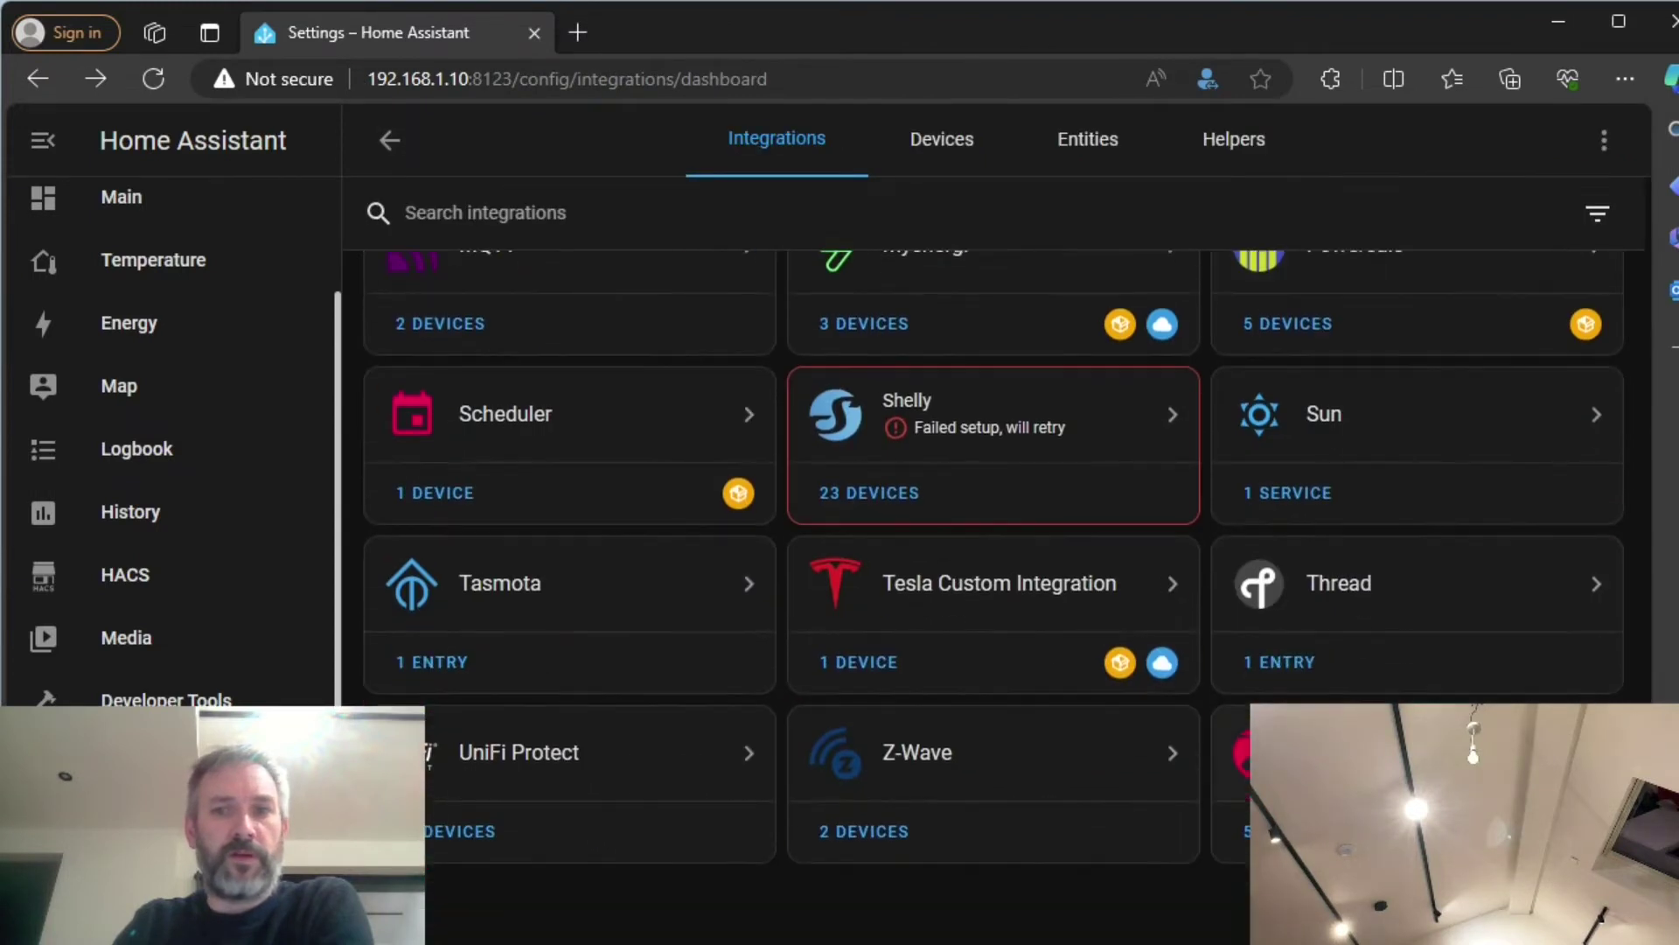
pyautogui.click(1259, 831)
pyautogui.scroll(-7, 942, 577)
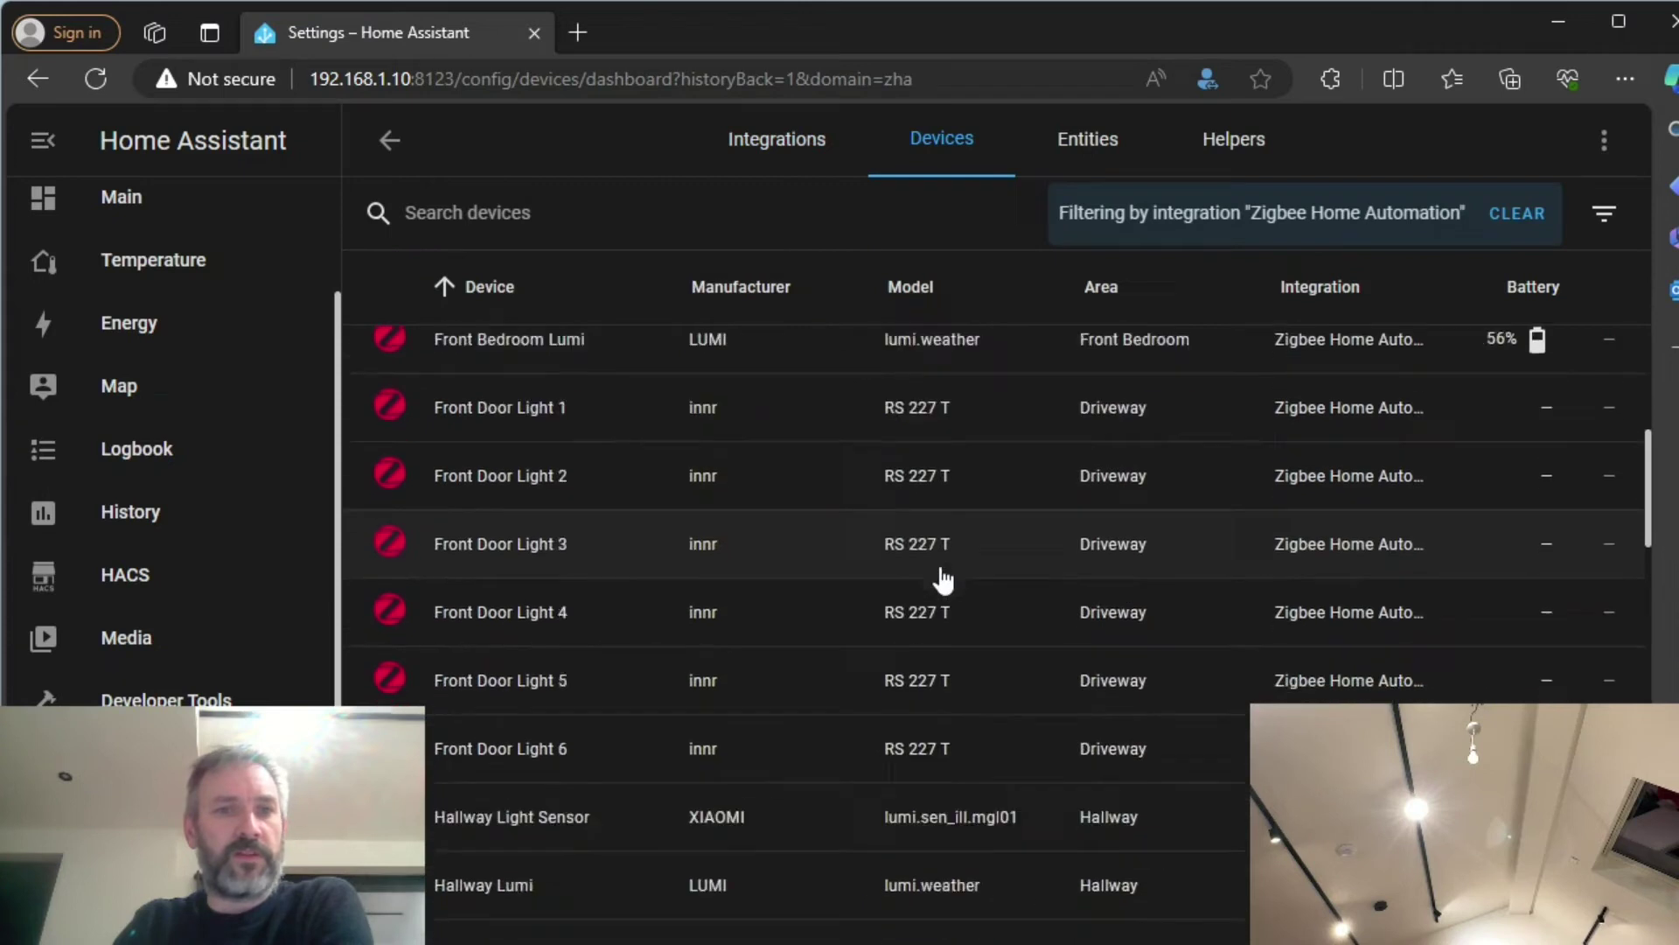
pyautogui.scroll(-7, 942, 577)
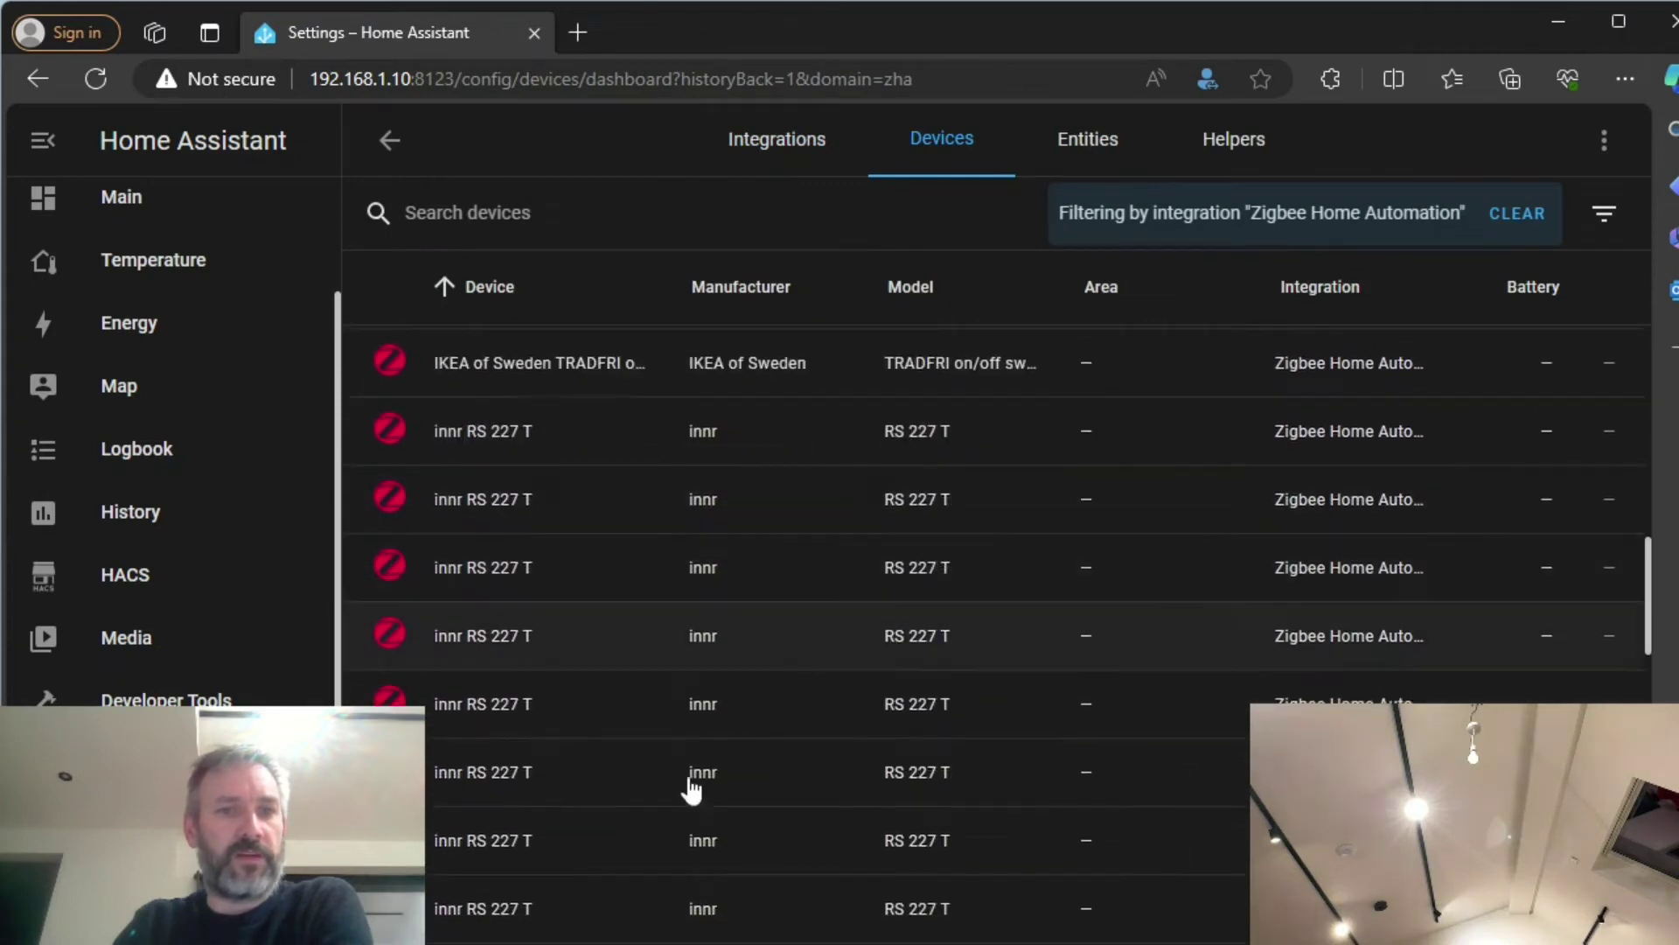
pyautogui.scroll(-1, 684, 796)
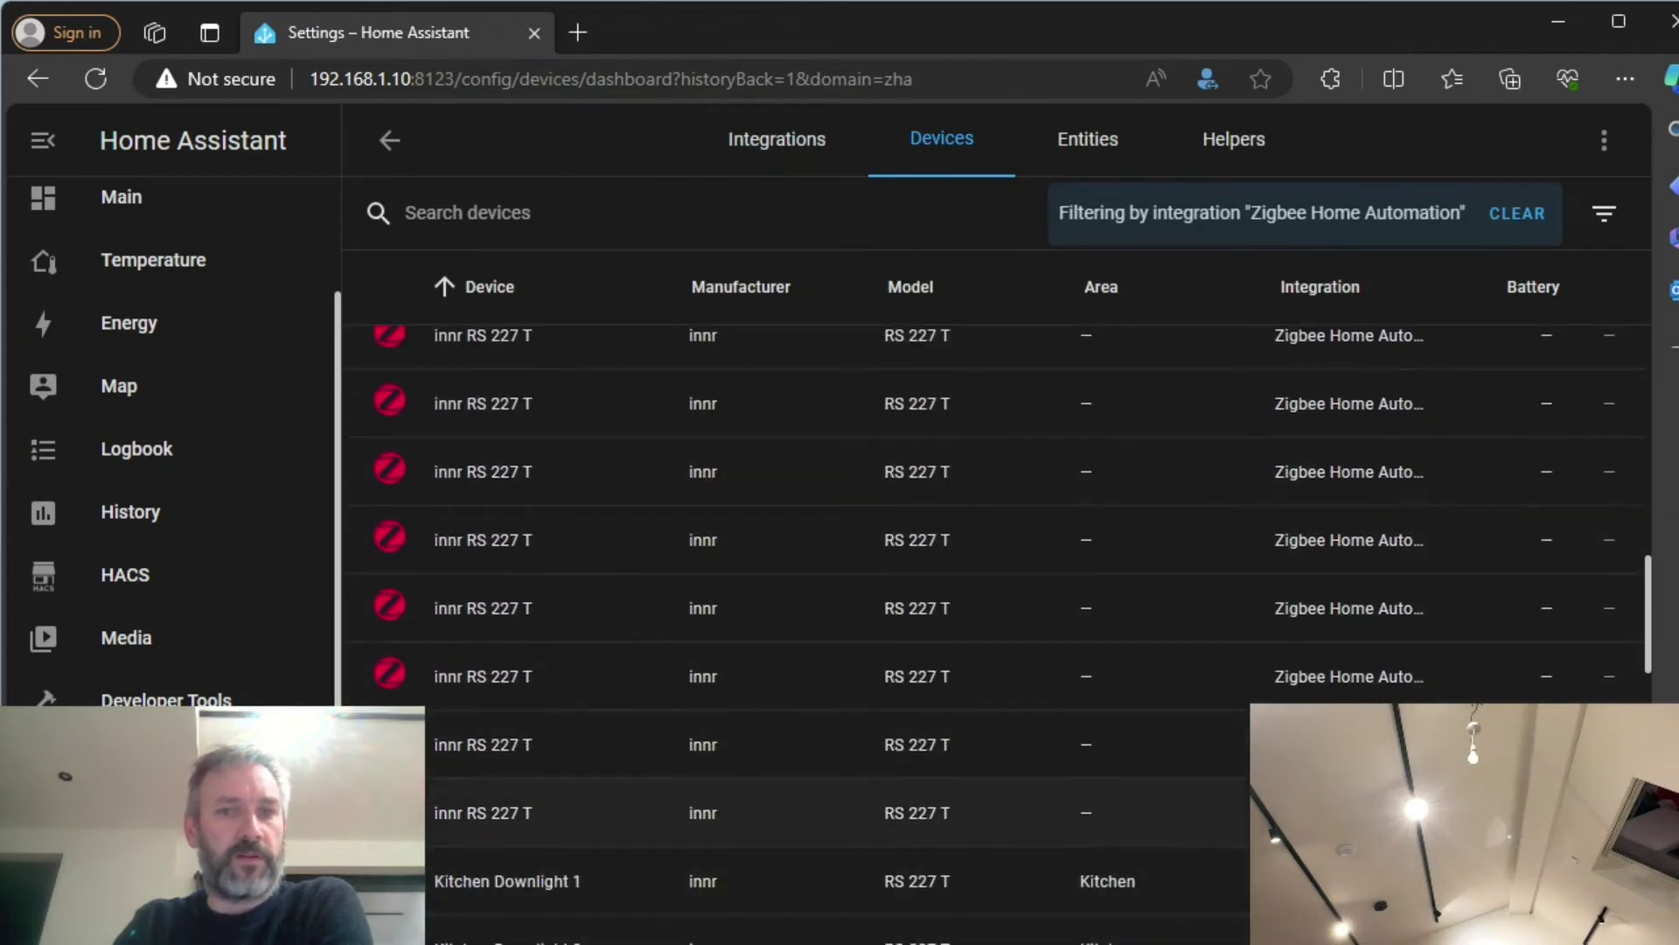
pyautogui.moveTo(1641, 631); pyautogui.dragTo(1641, 622)
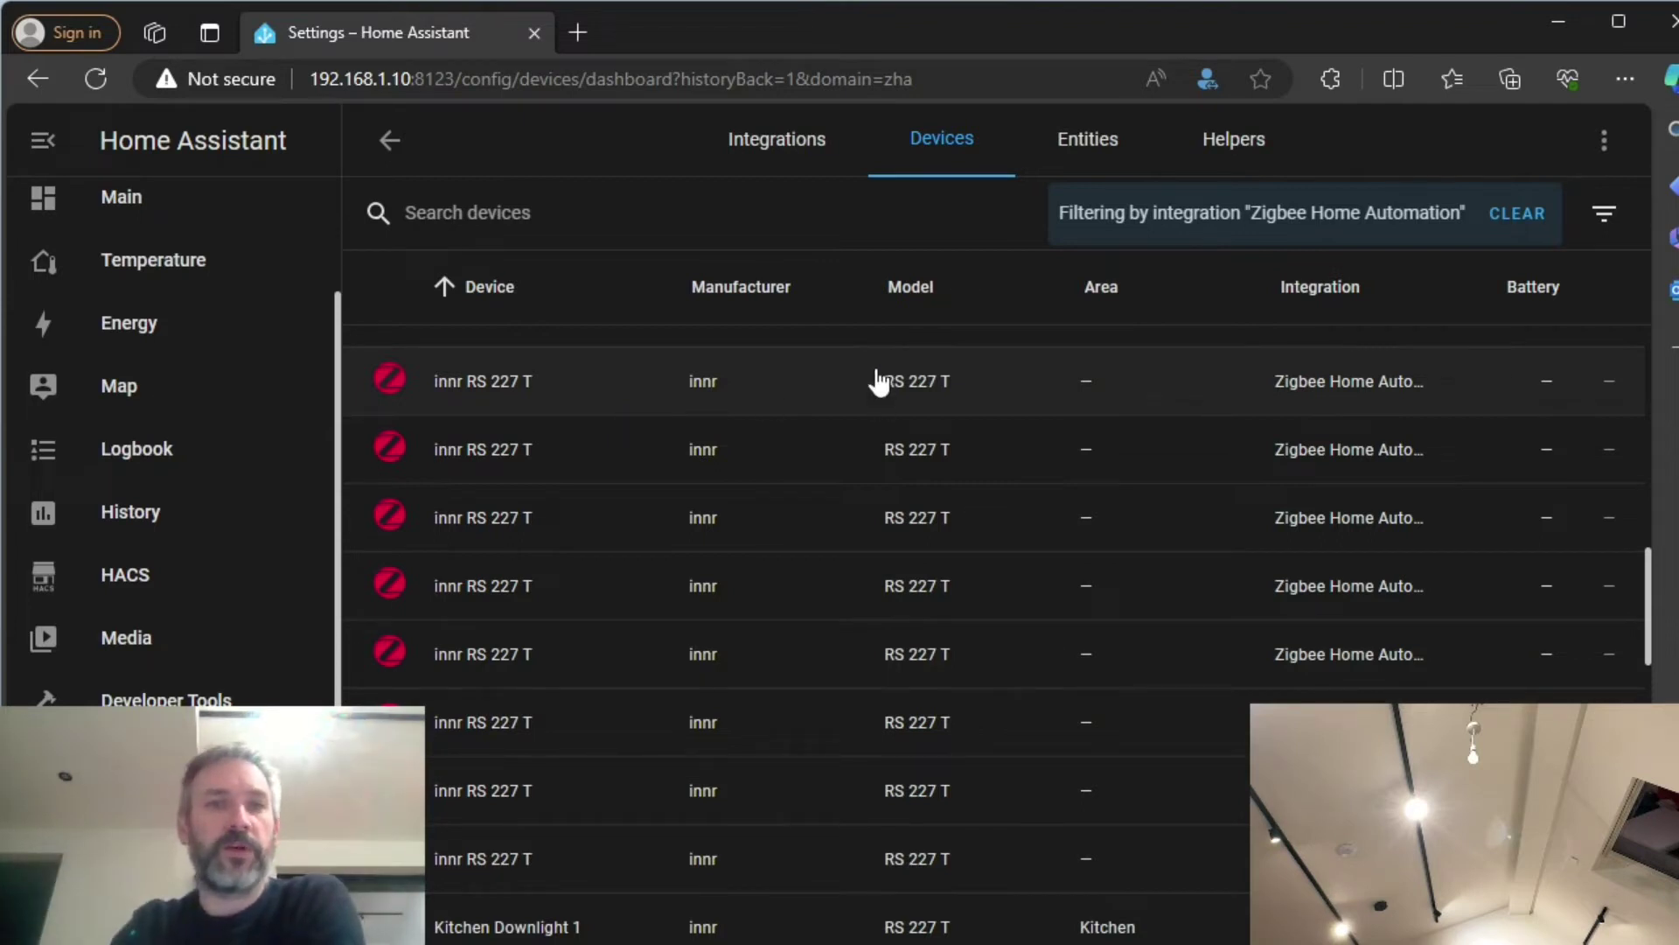
# Open an unnamed innr RS 227 T bulb, toggle it to identify, and set entity ID light.kitchen_track_7.
pyautogui.click(822, 353)
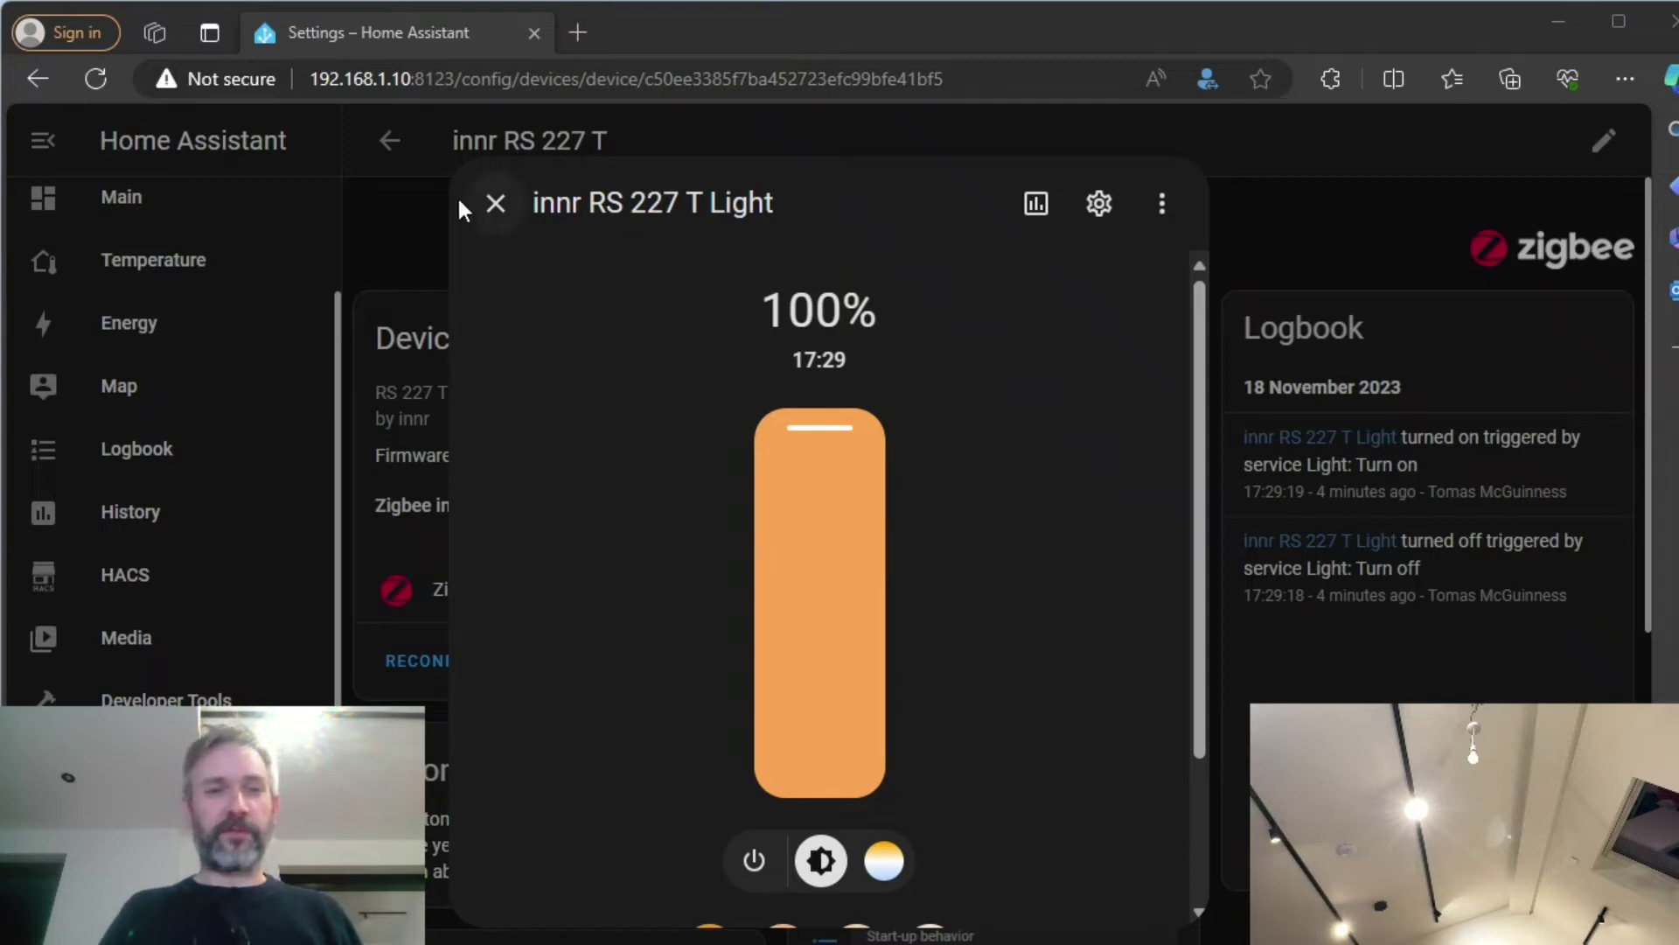
pyautogui.click(754, 861)
pyautogui.click(756, 863)
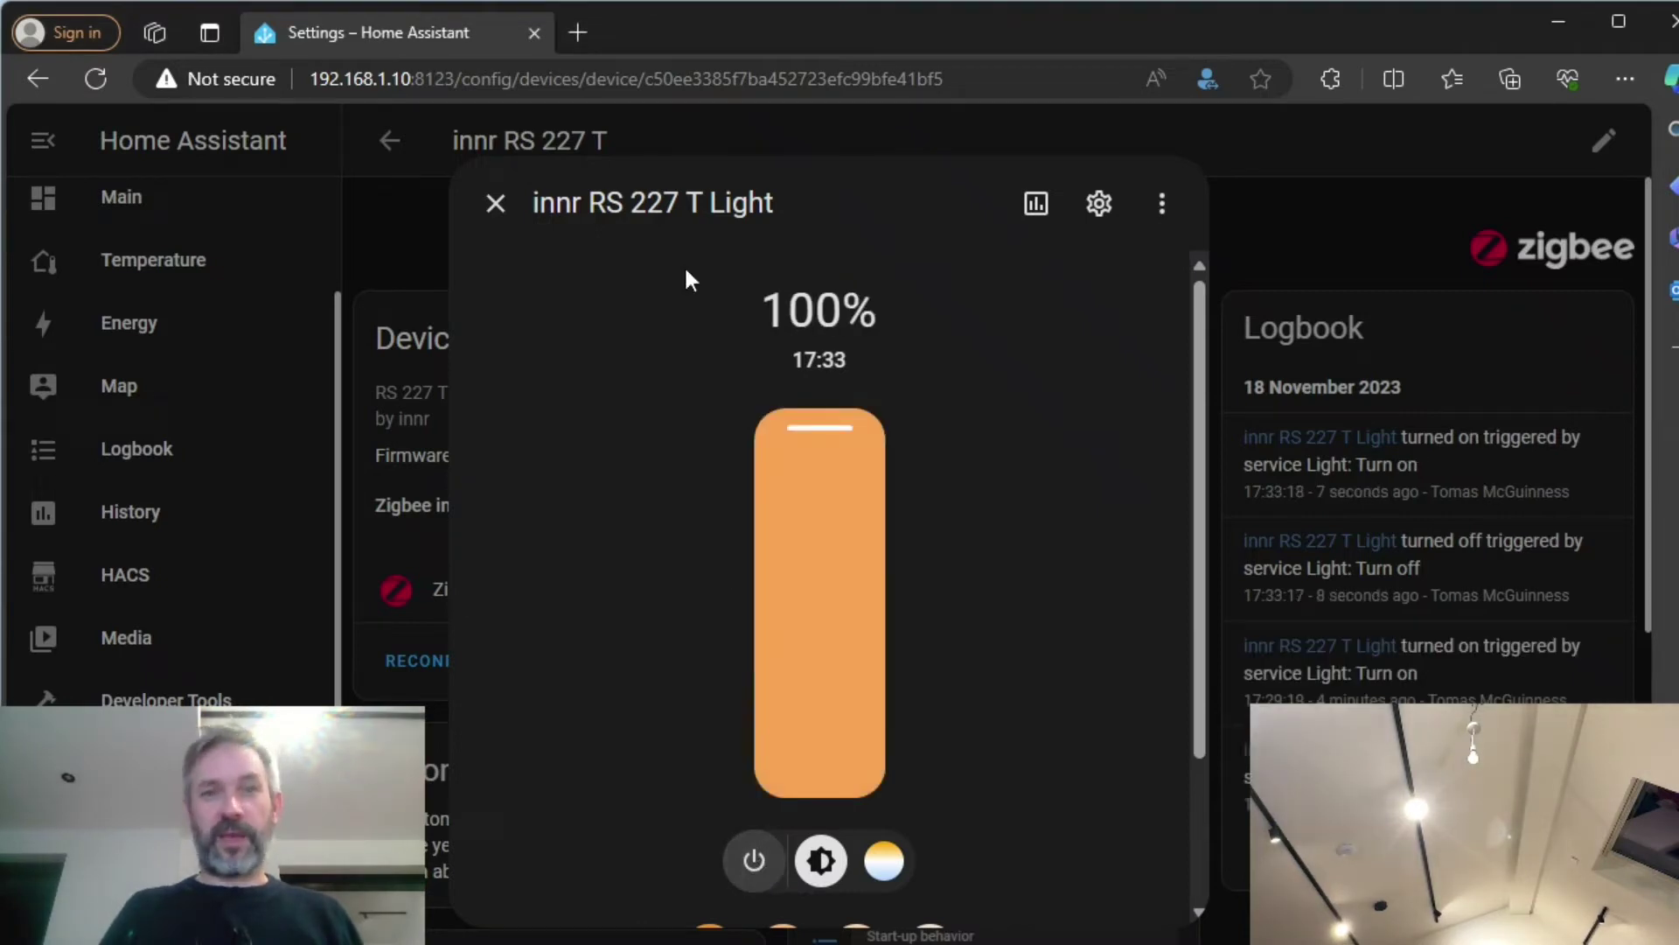
pyautogui.click(1098, 205)
pyautogui.click(792, 492)
pyautogui.press('BackSpace')
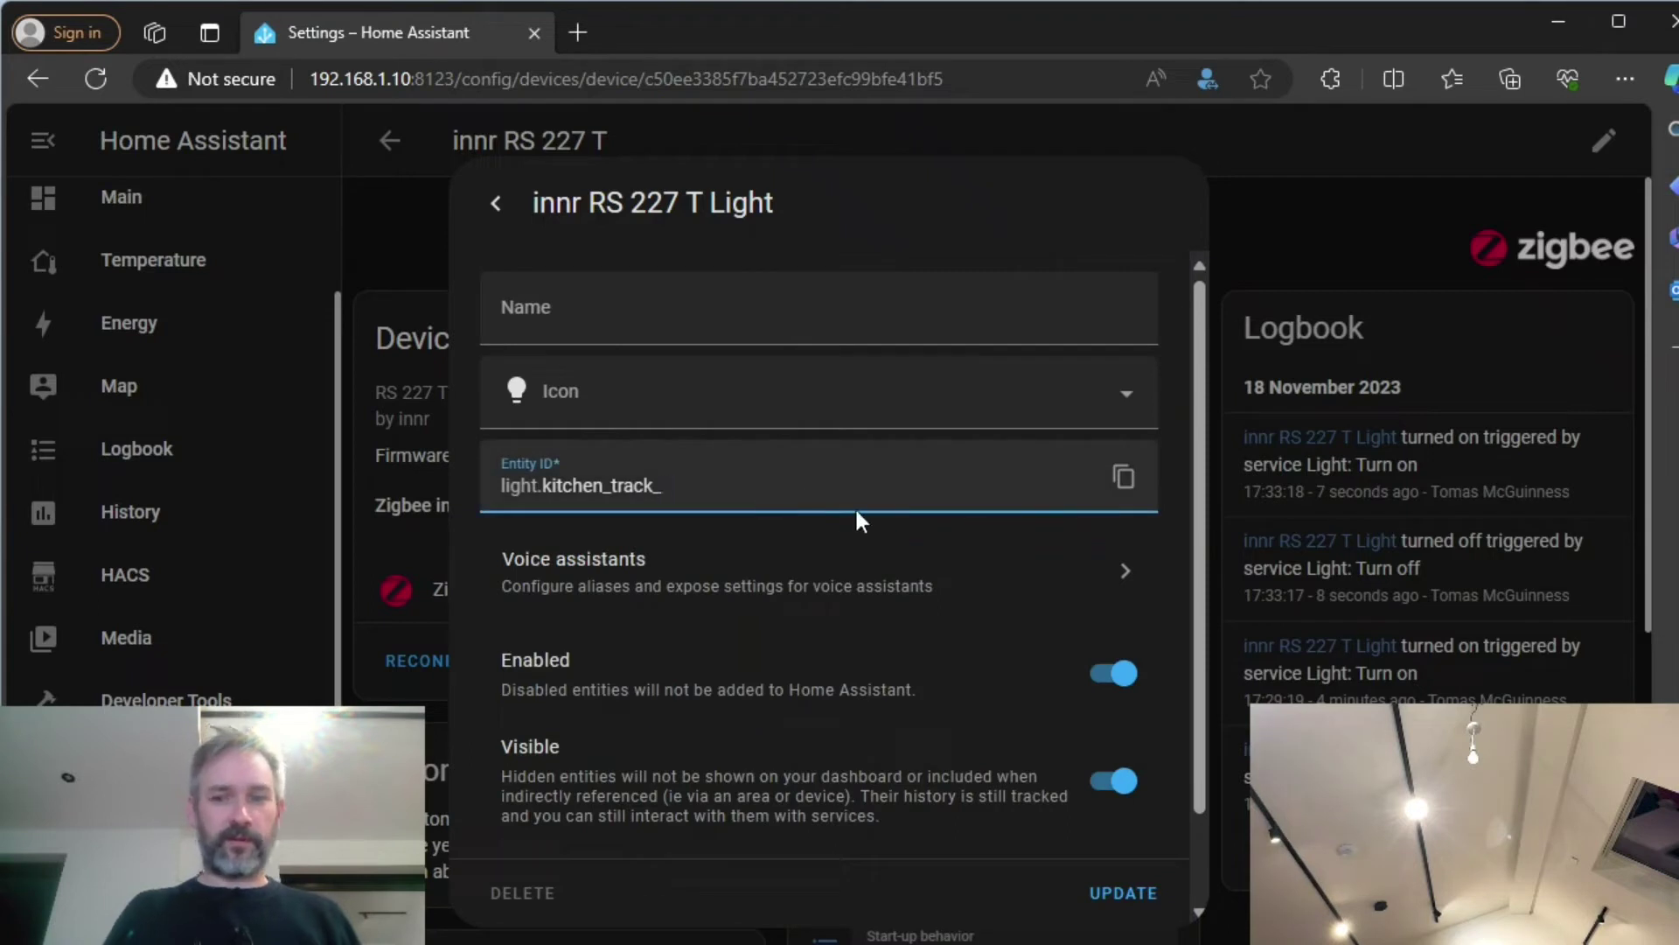
pyautogui.write('7')
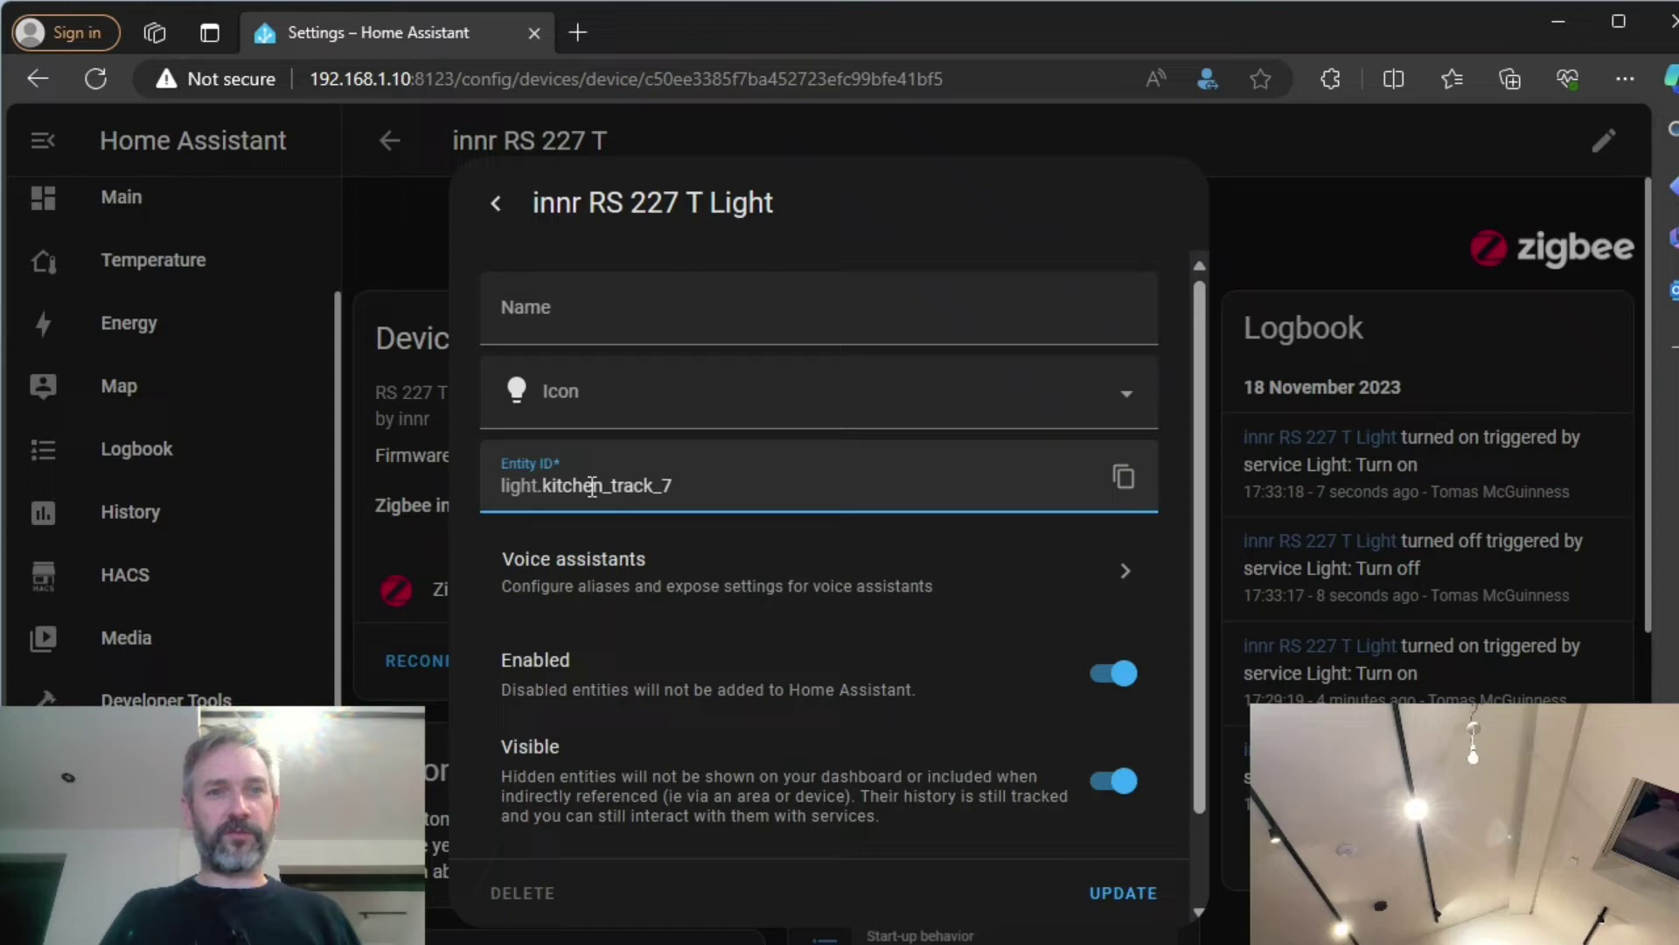
pyautogui.click(1104, 894)
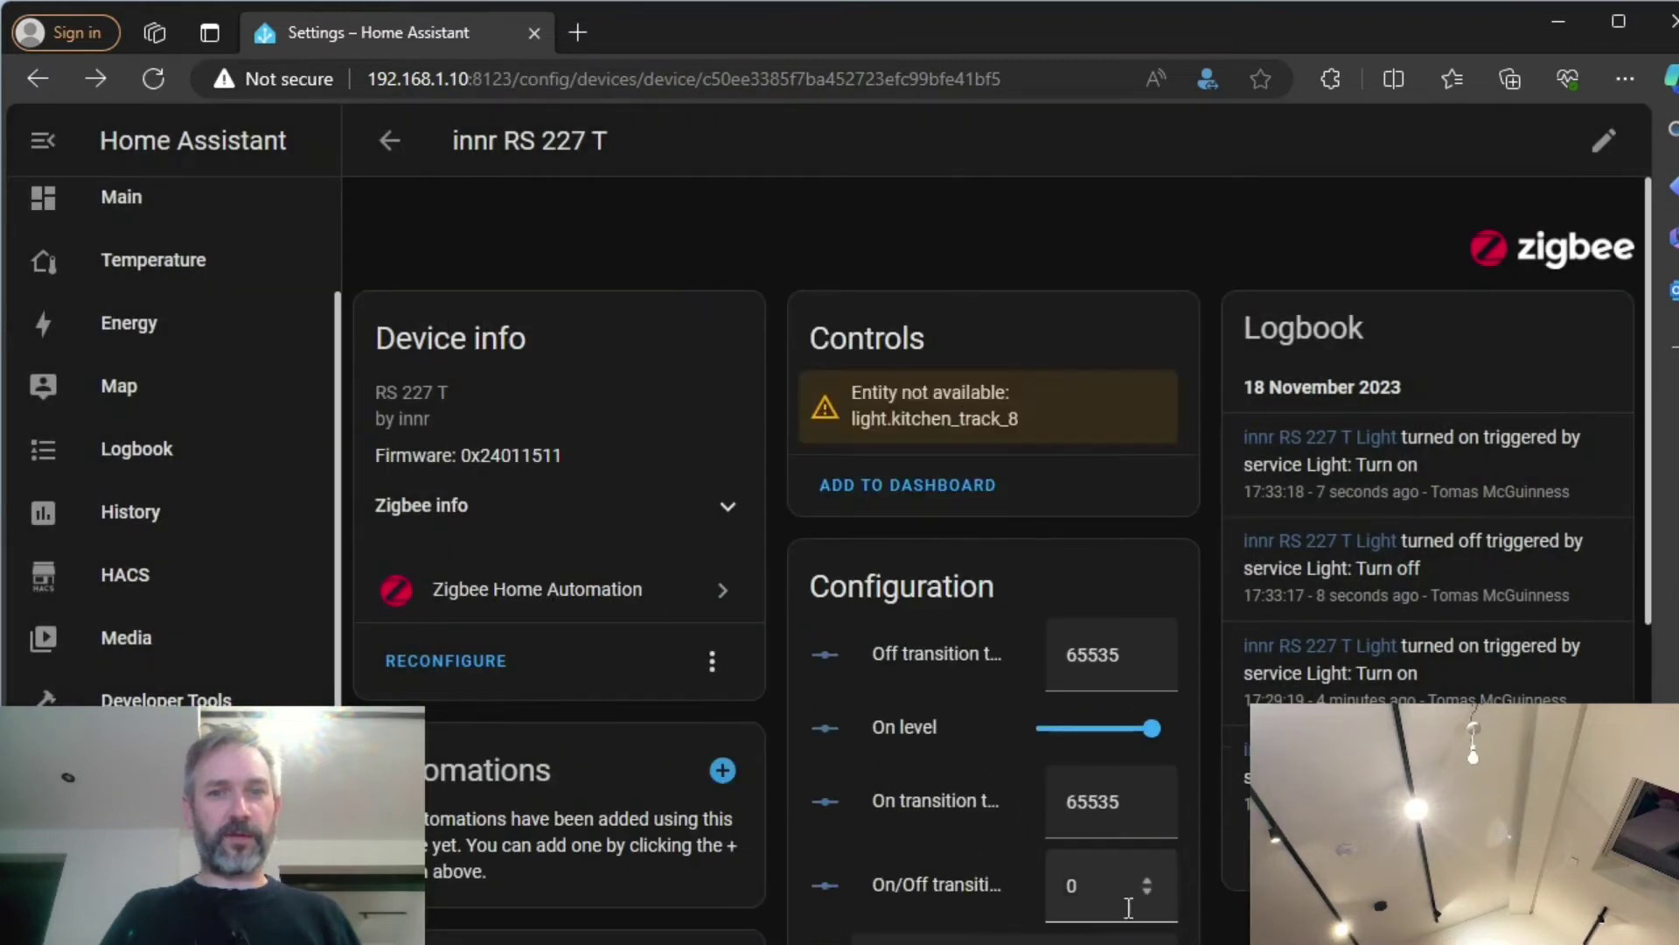
# Reopen the innr device and confirm the light's entity settings show the new ID.
pyautogui.click(410, 152)
pyautogui.scroll(-5, 792, 564)
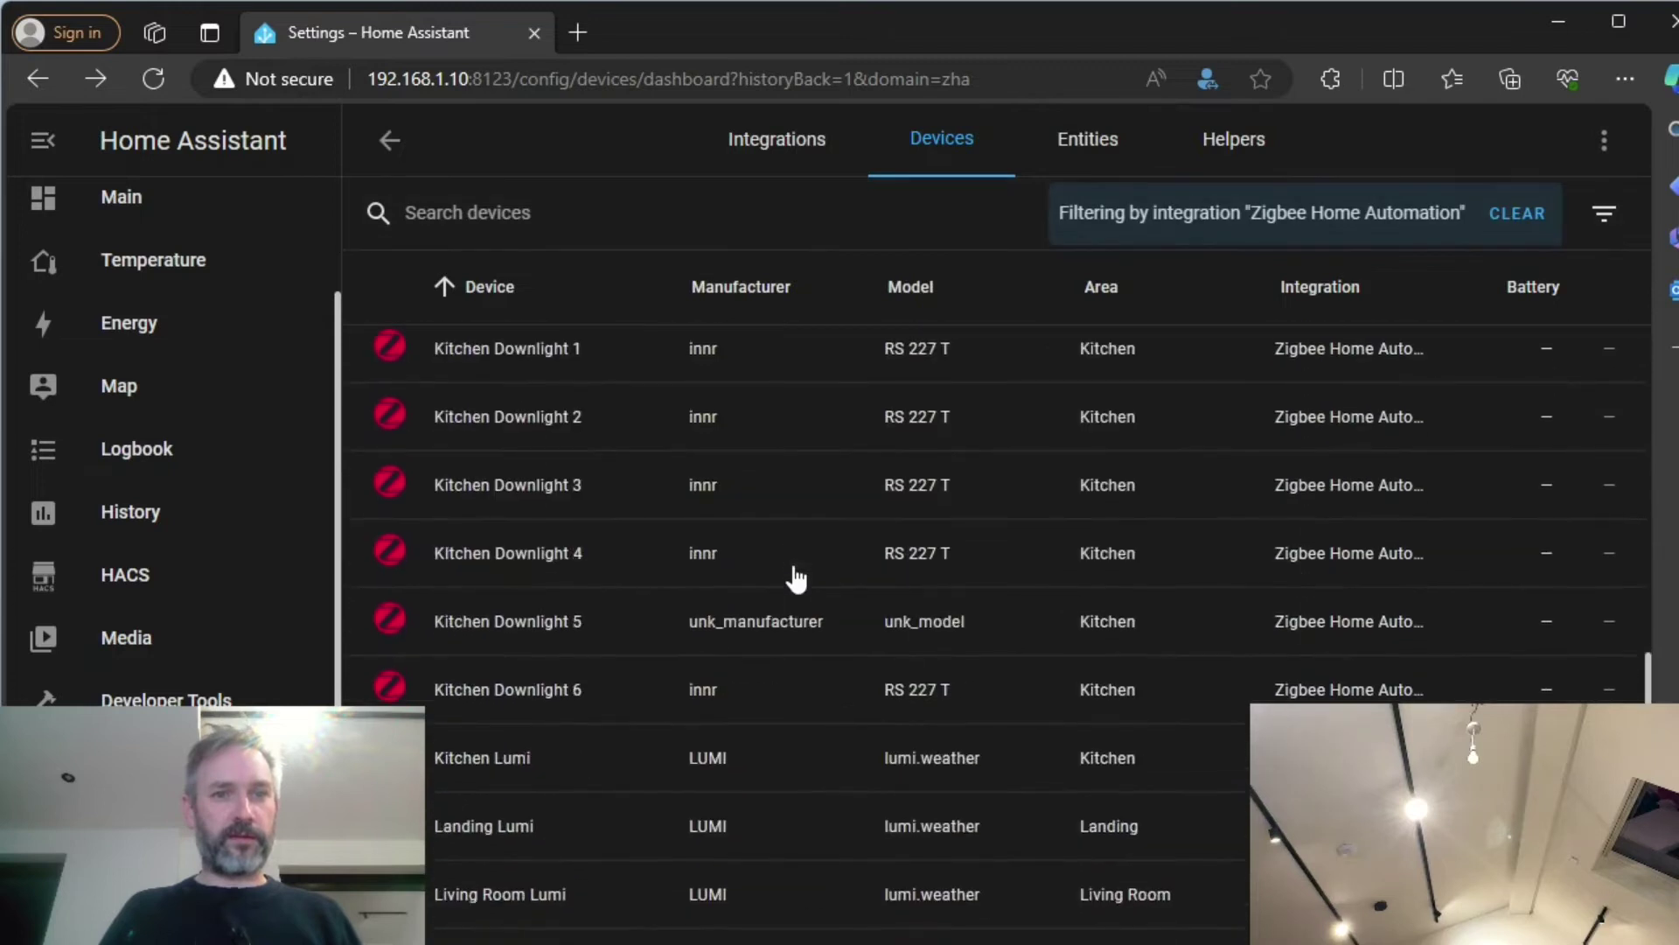
pyautogui.scroll(3, 793, 559)
pyautogui.click(890, 494)
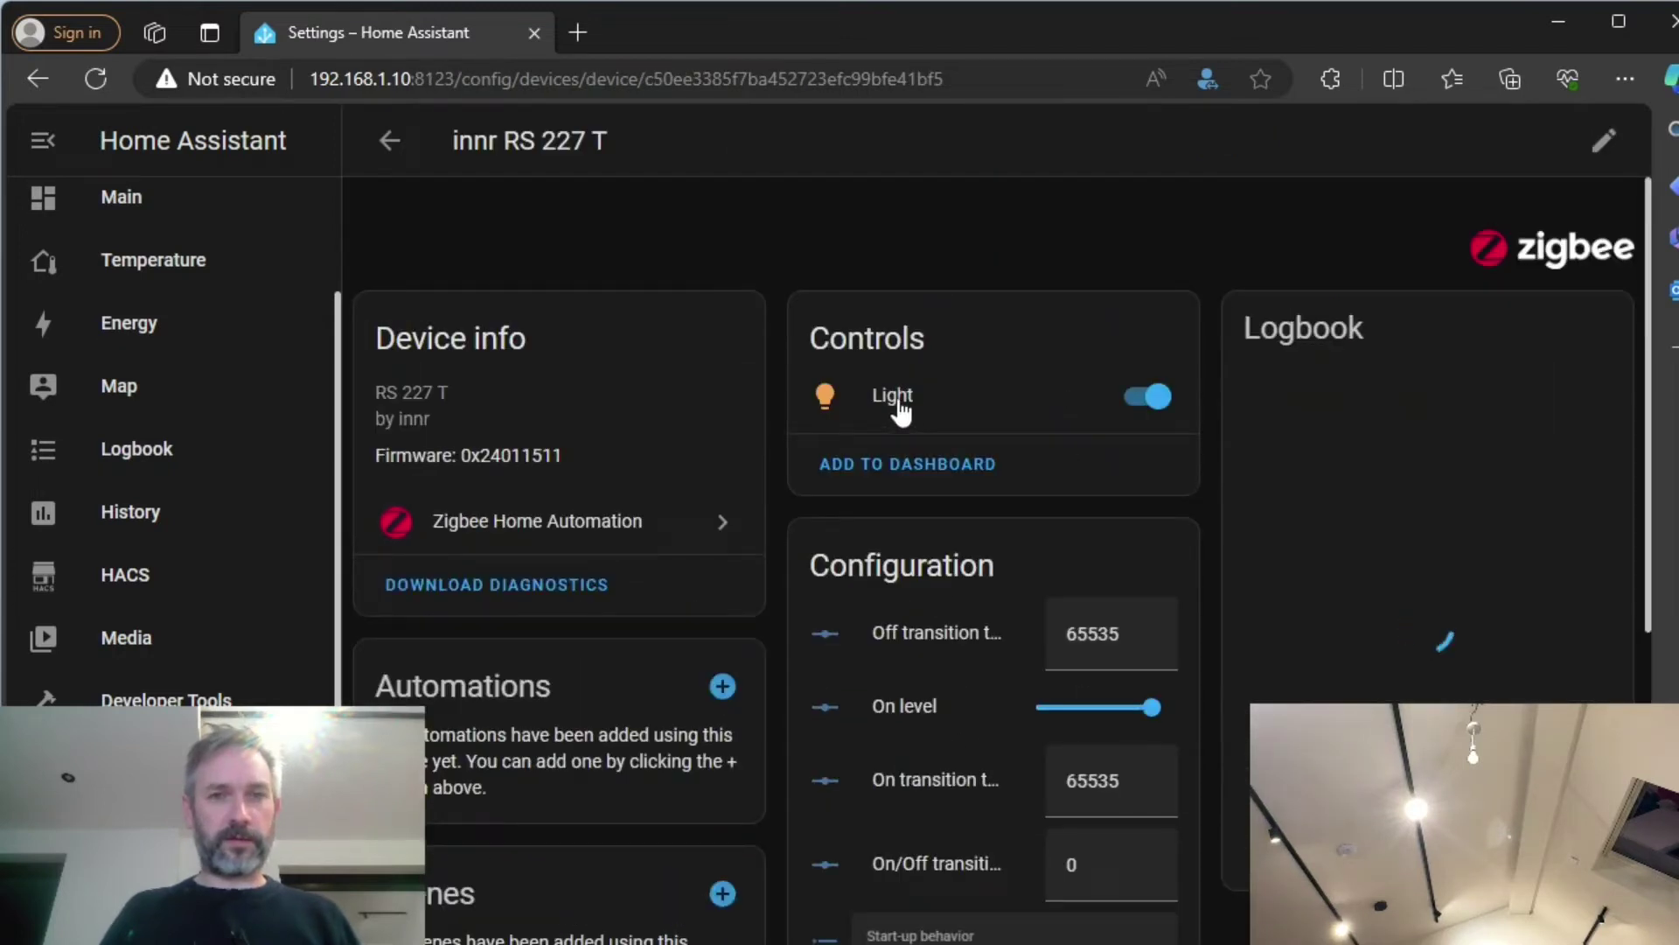
pyautogui.click(894, 399)
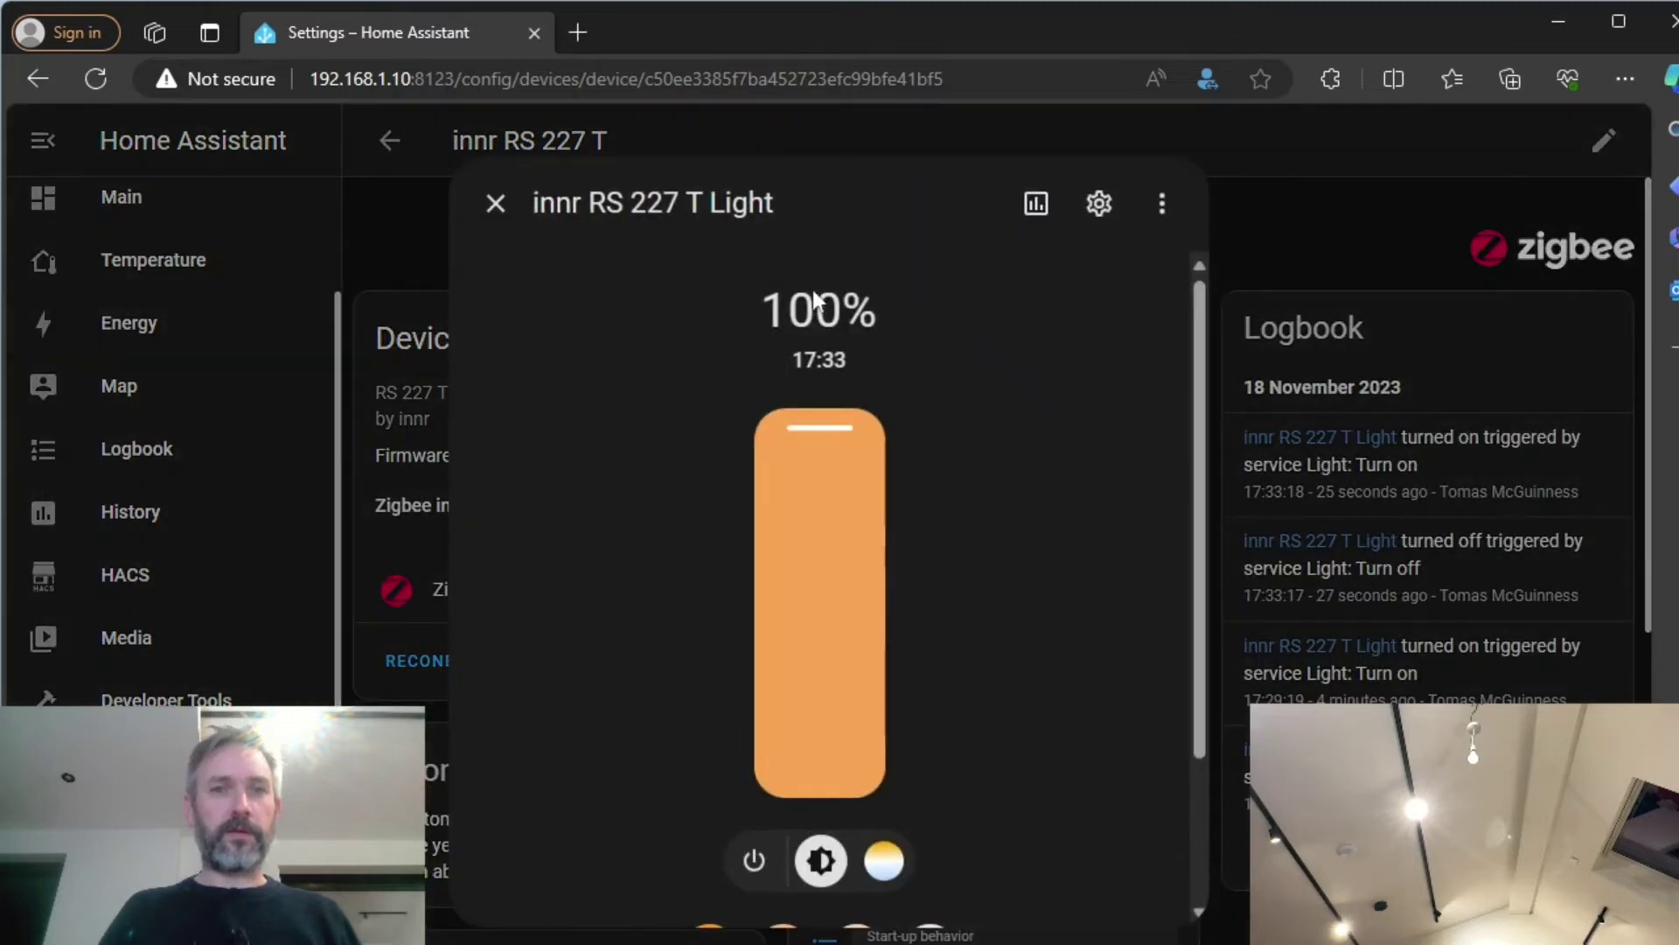
pyautogui.click(1097, 205)
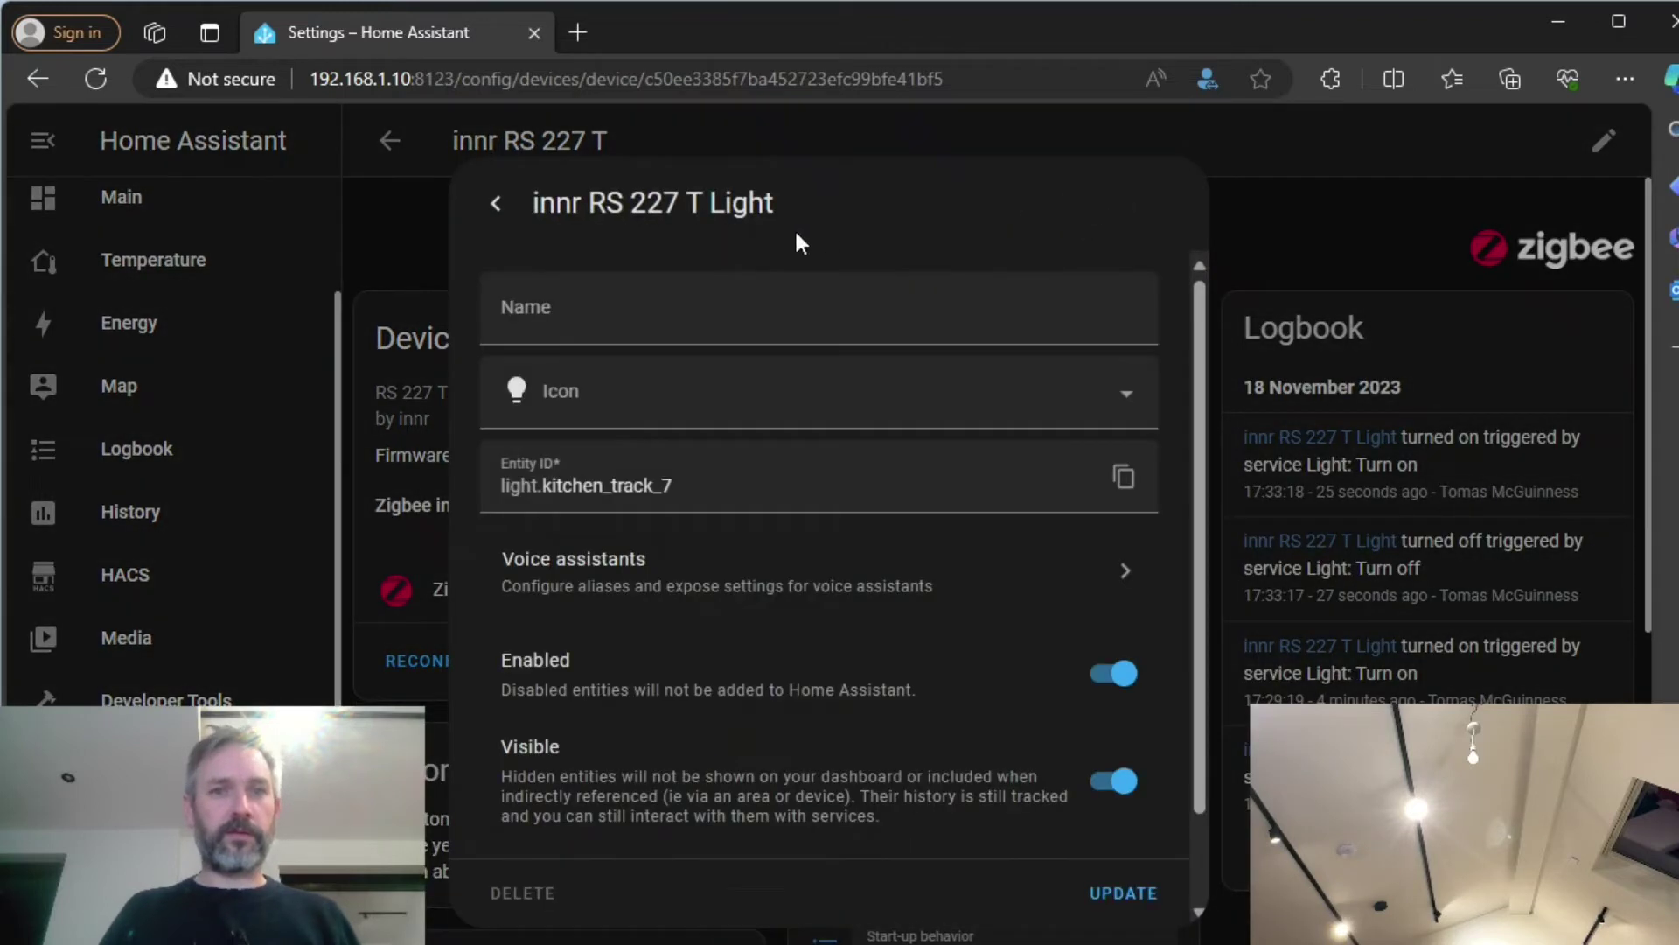
pyautogui.click(497, 206)
pyautogui.click(495, 204)
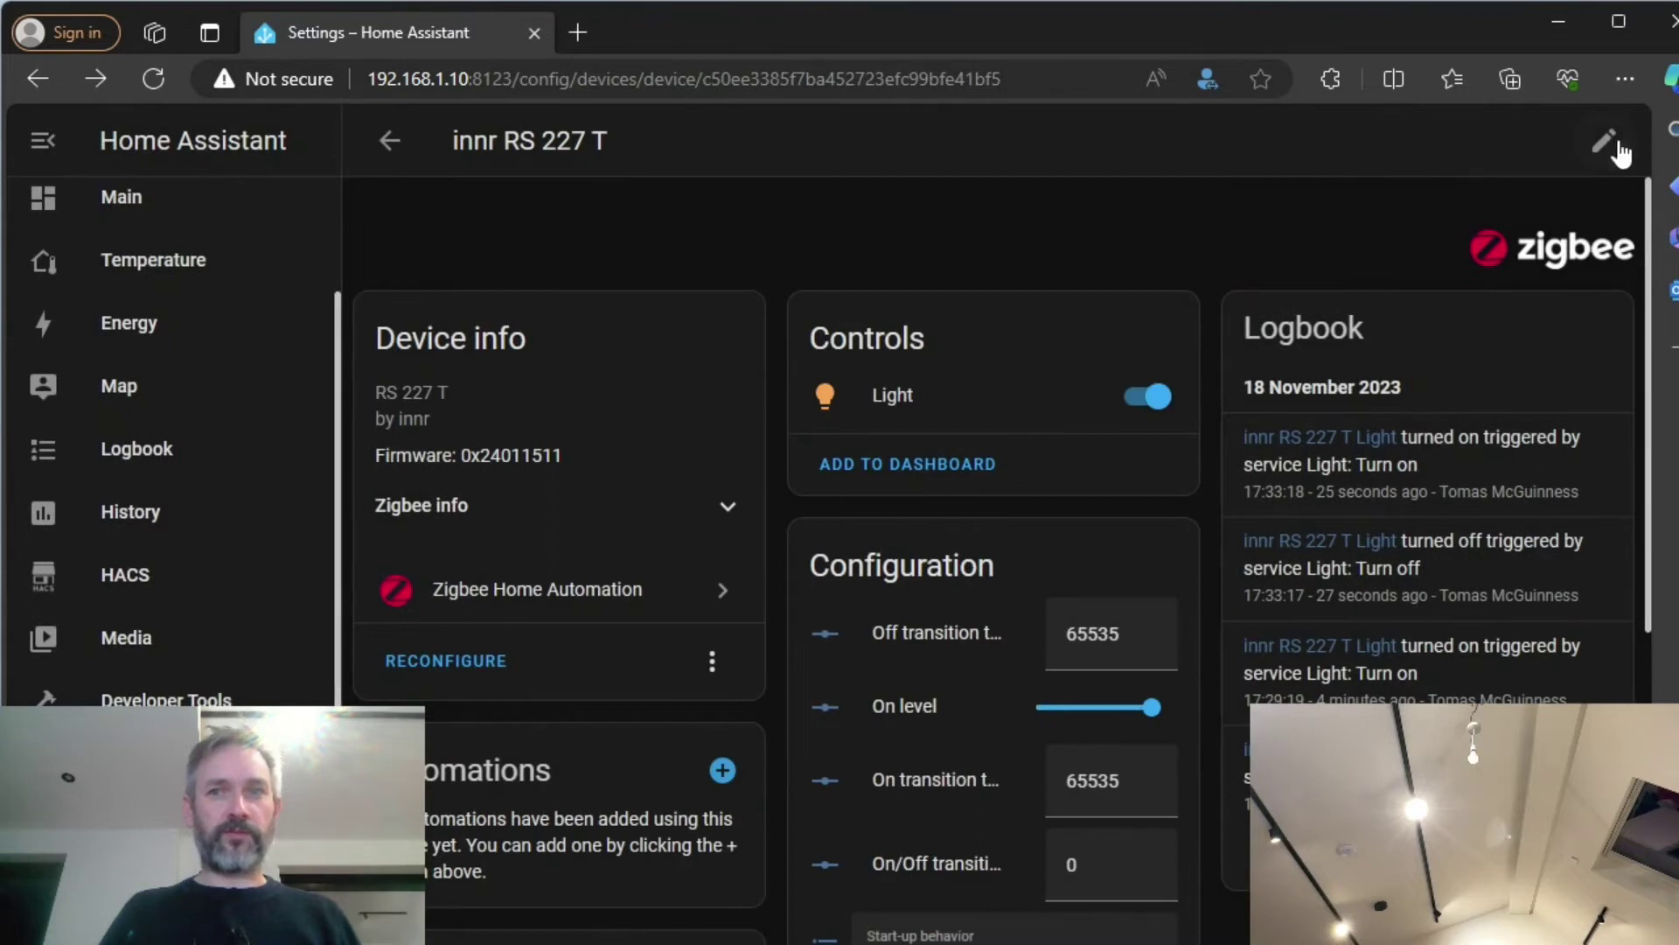
# Rename the device to Kitchen Track 7, keeping the entity IDs unchanged.
pyautogui.click(1617, 144)
pyautogui.hotkey('ctrl', 'a')
pyautogui.write('K')
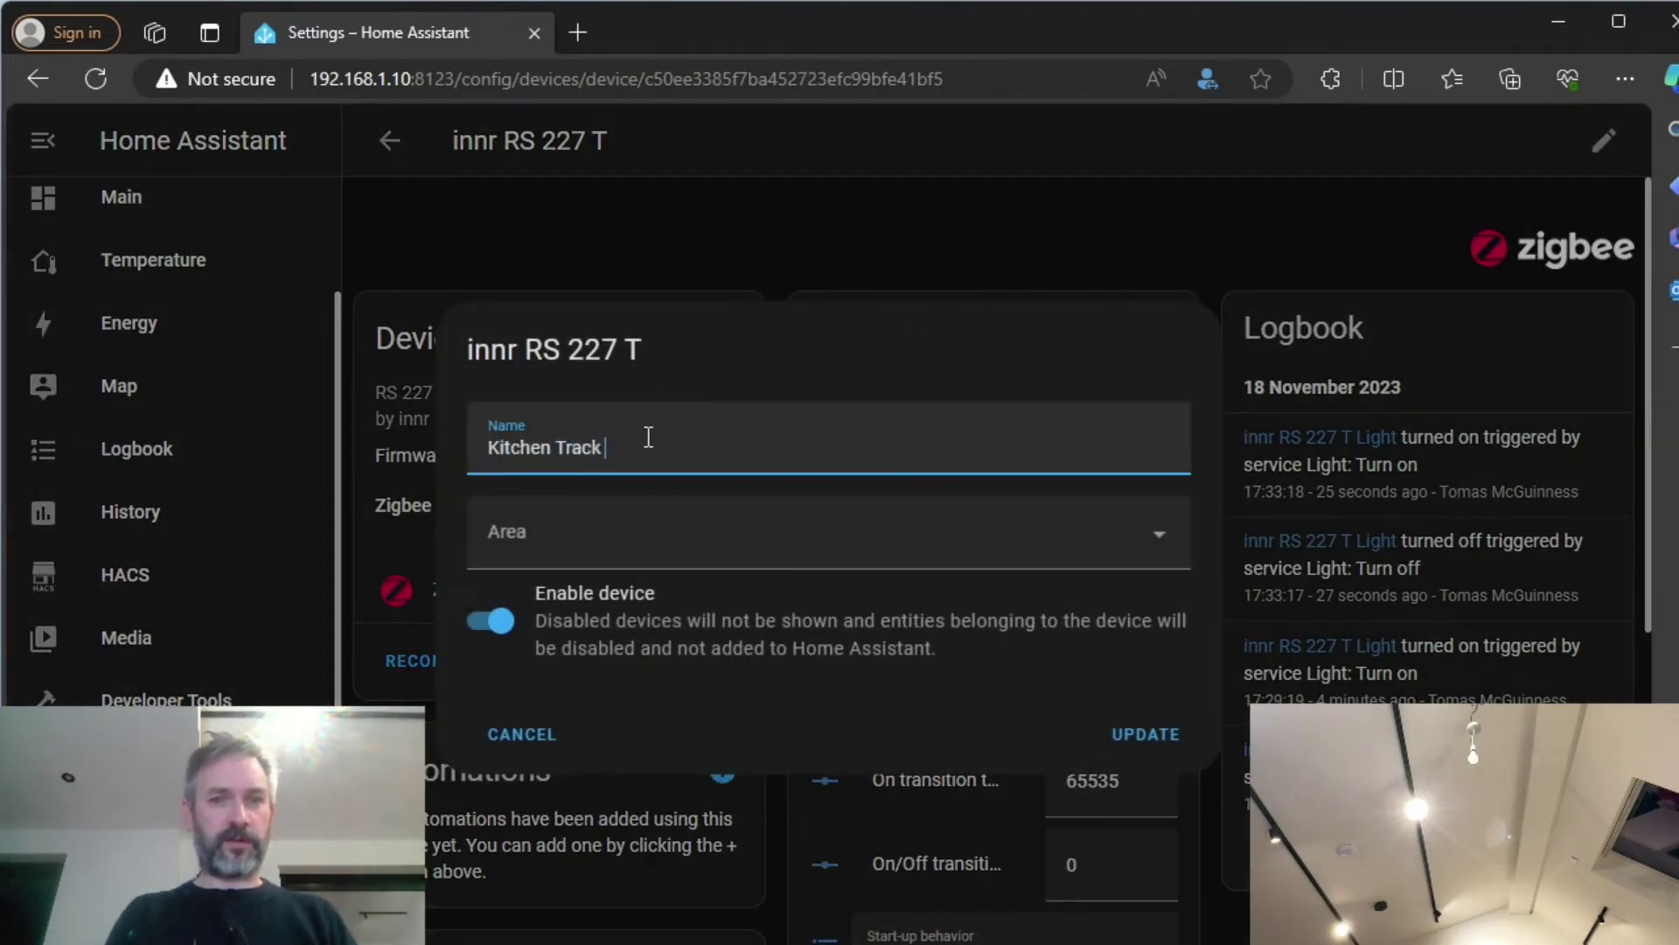
pyautogui.click(1175, 736)
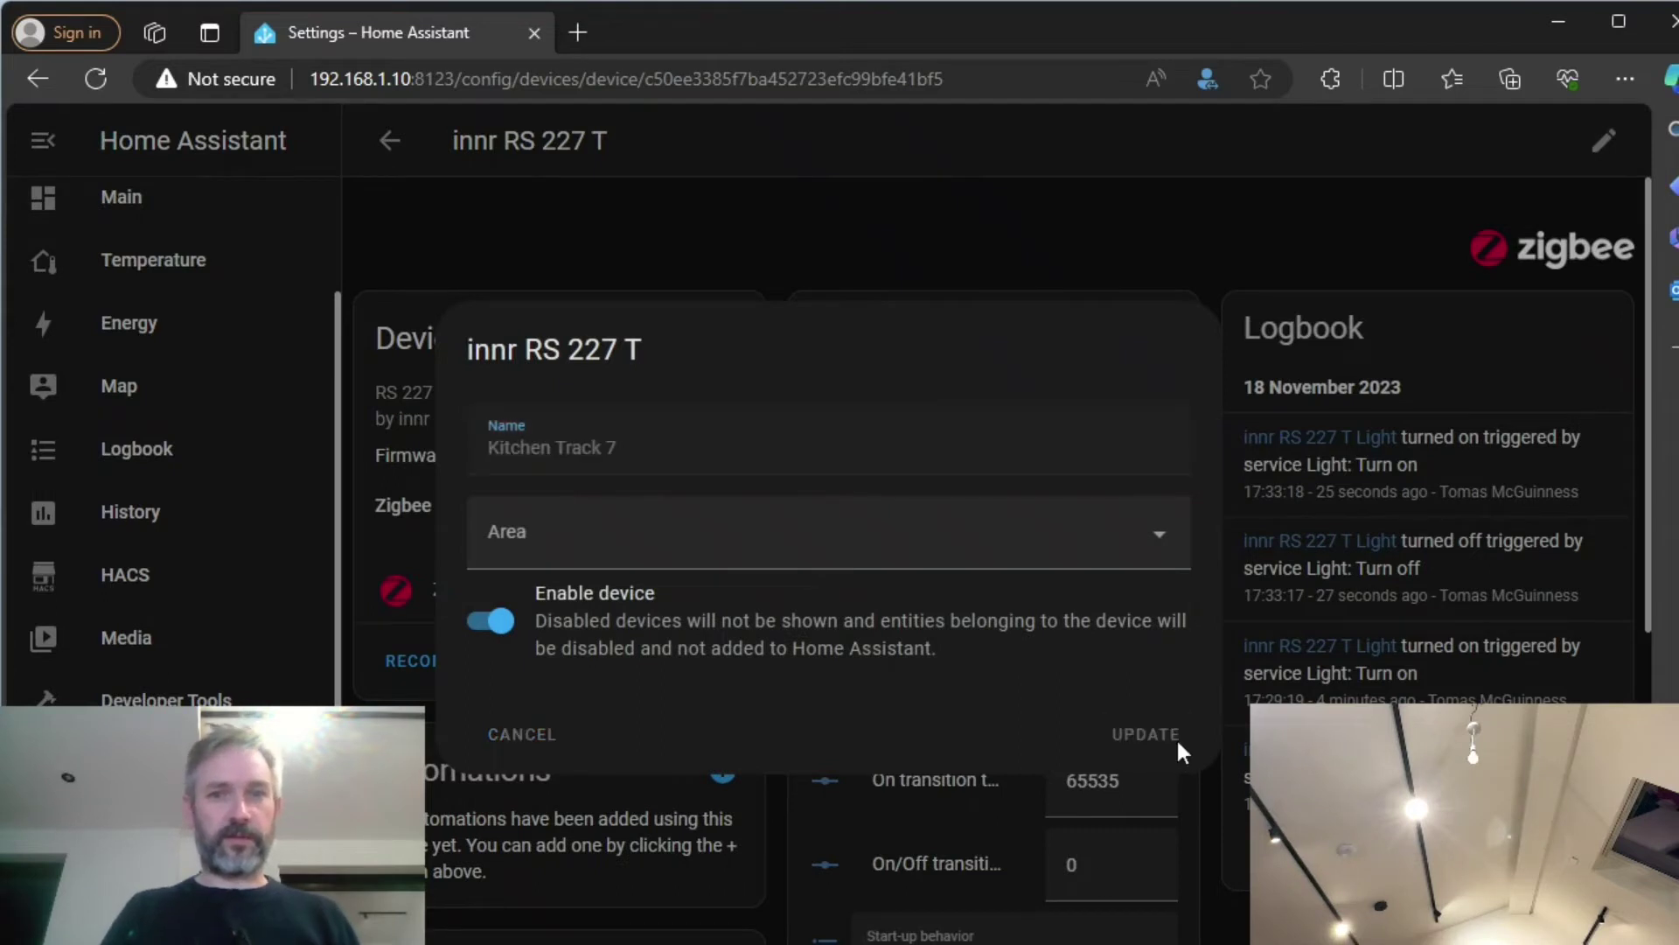
pyautogui.click(1053, 670)
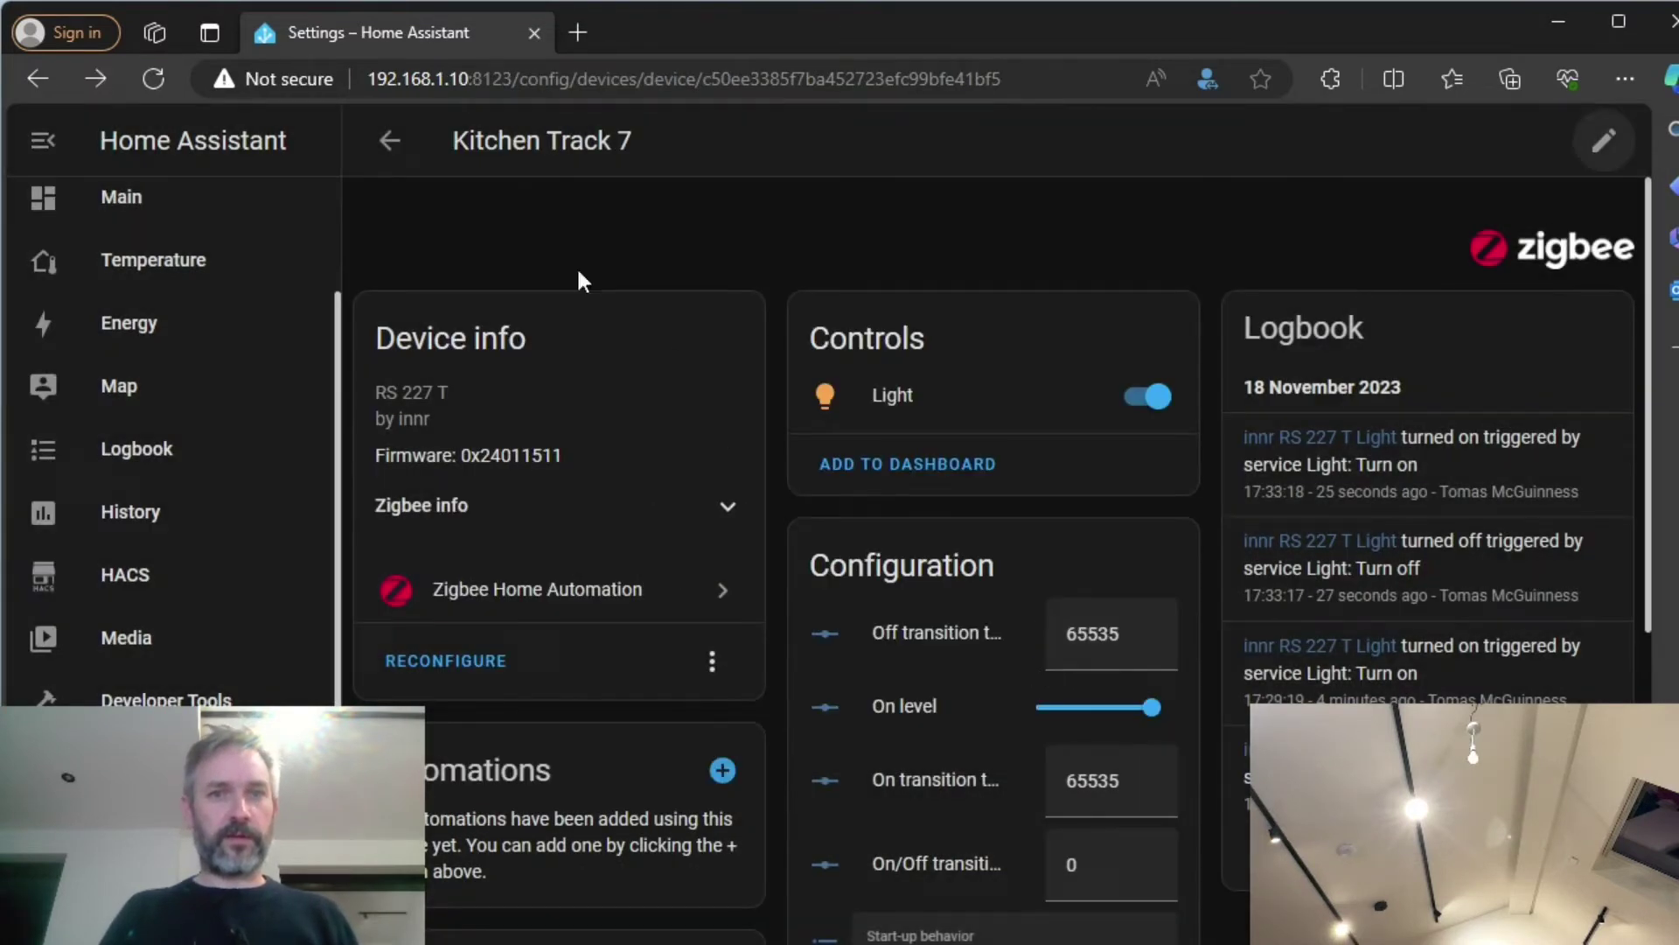
# Filter the Zigbee device list by 'inn' to show the innr RS 227 T bulbs.
pyautogui.click(389, 141)
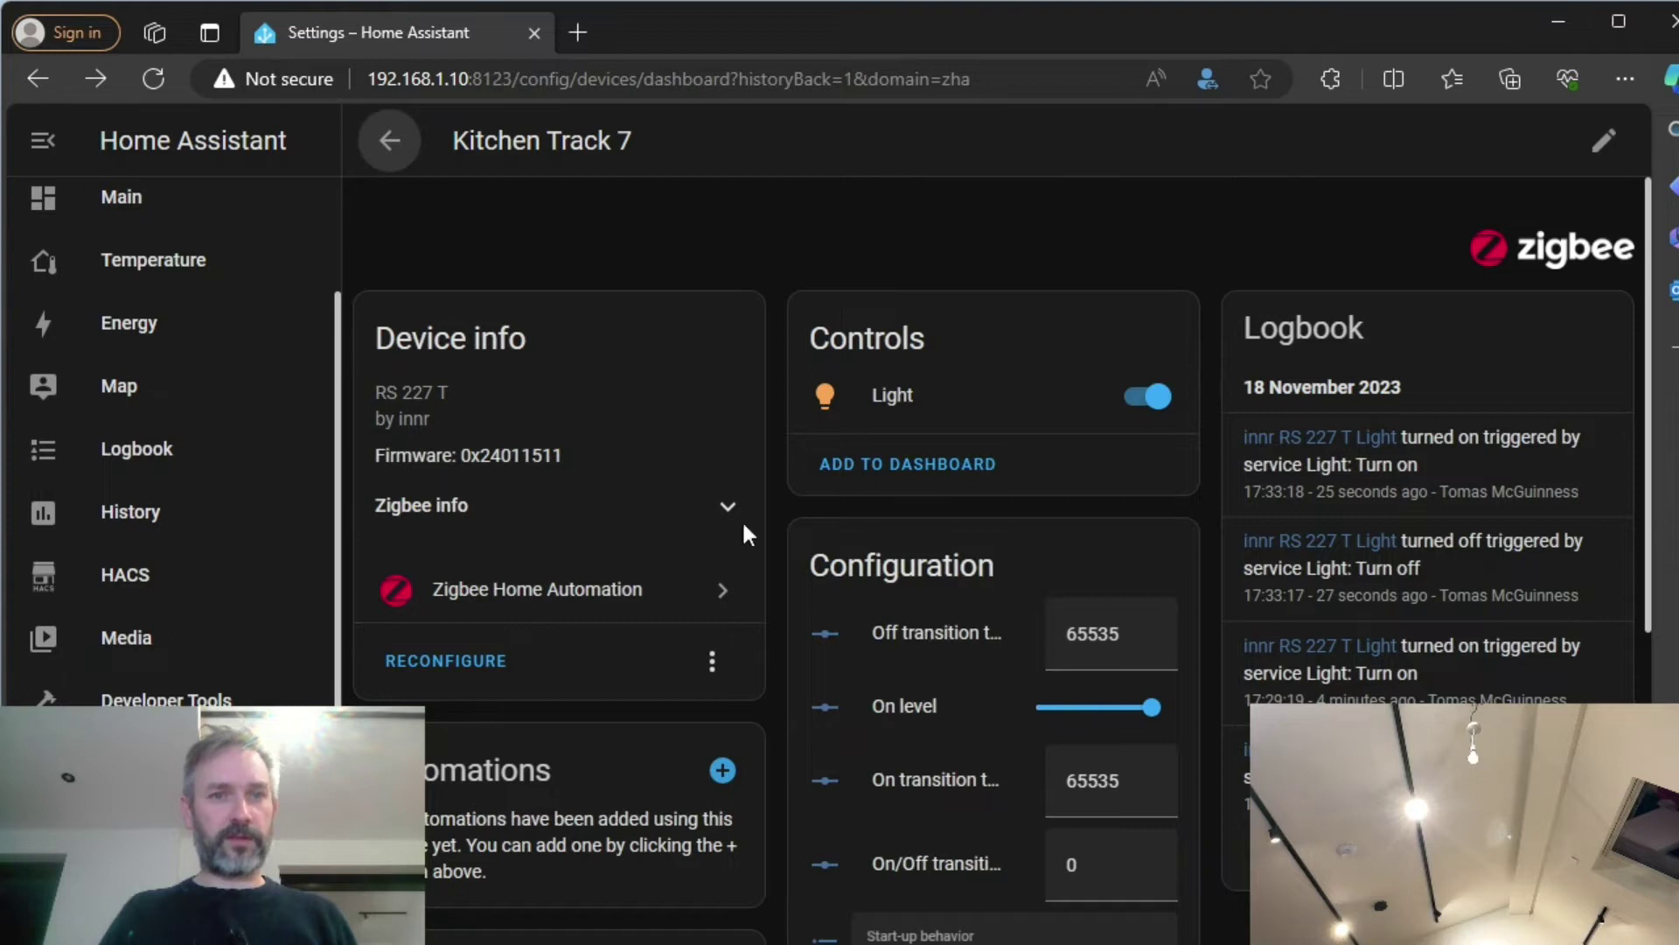
pyautogui.scroll(-15, 549, 773)
pyautogui.scroll(3, 656, 752)
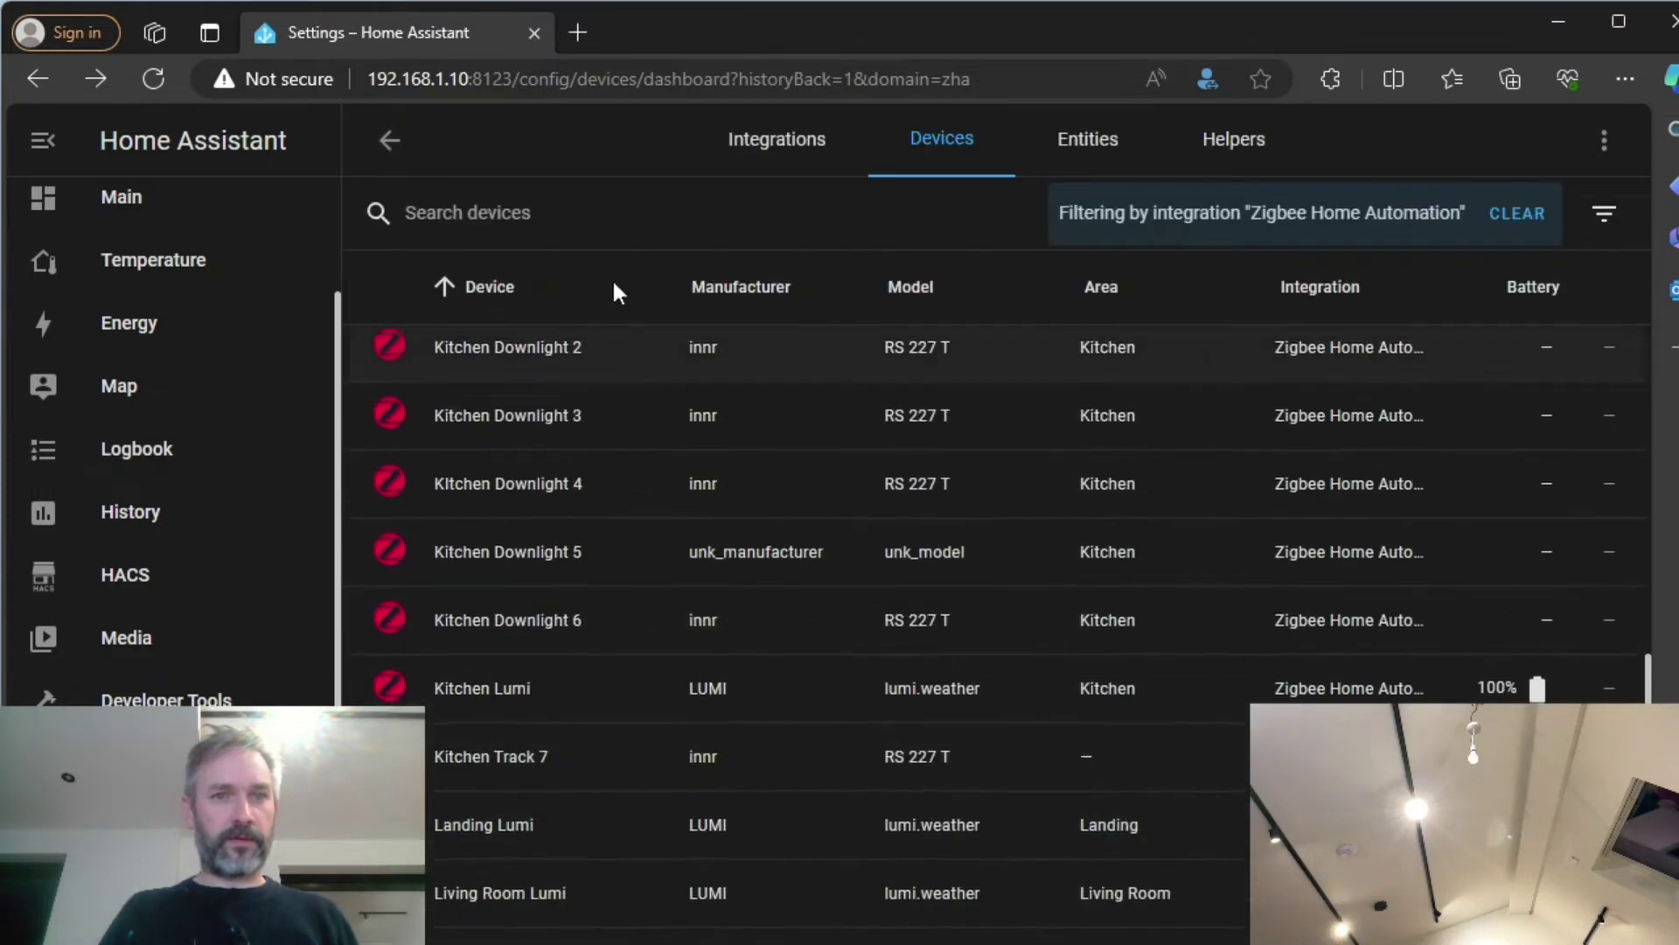
pyautogui.click(588, 218)
pyautogui.write('innr')
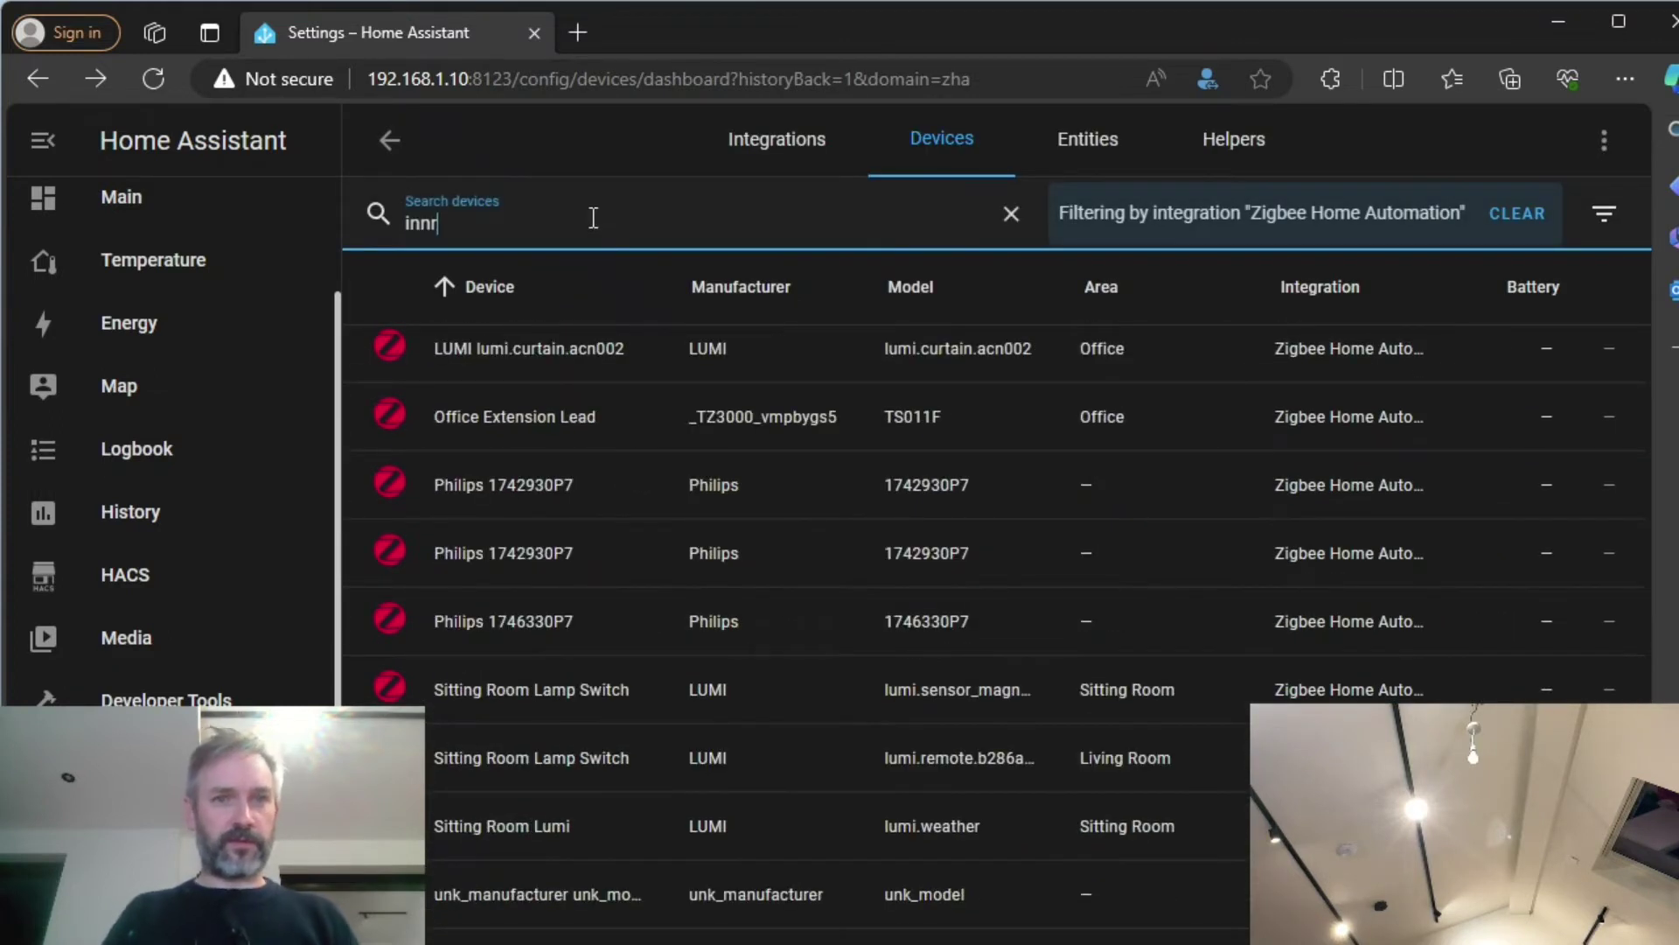
pyautogui.scroll(-2, 710, 564)
pyautogui.scroll(8, 712, 568)
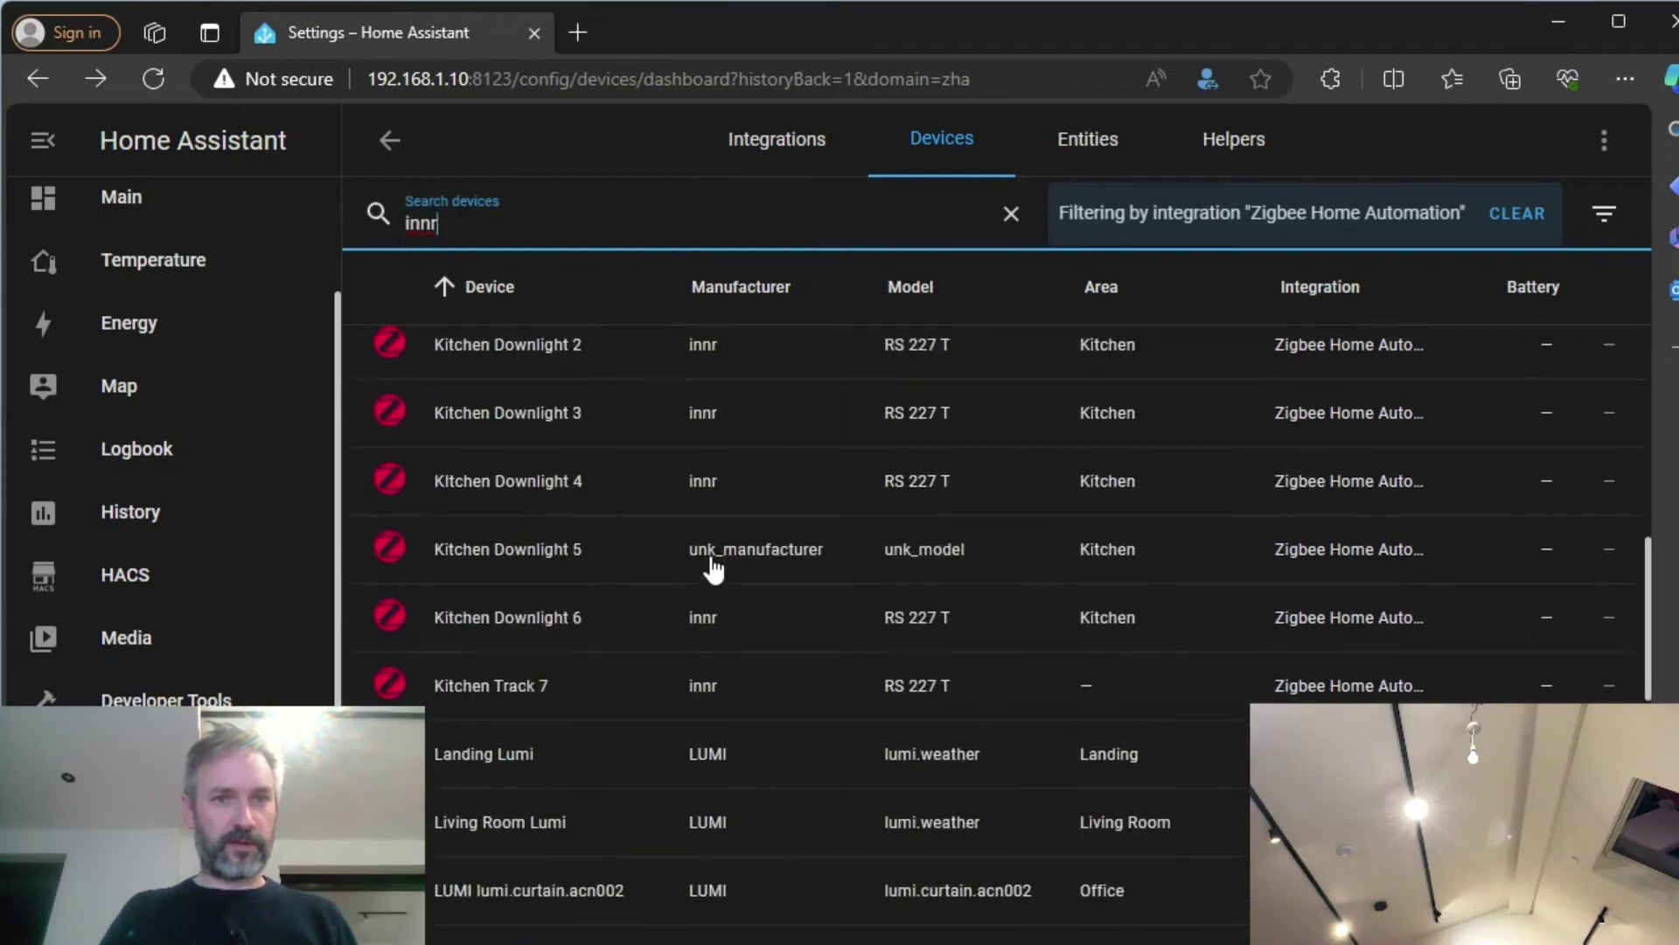
pyautogui.scroll(10, 713, 568)
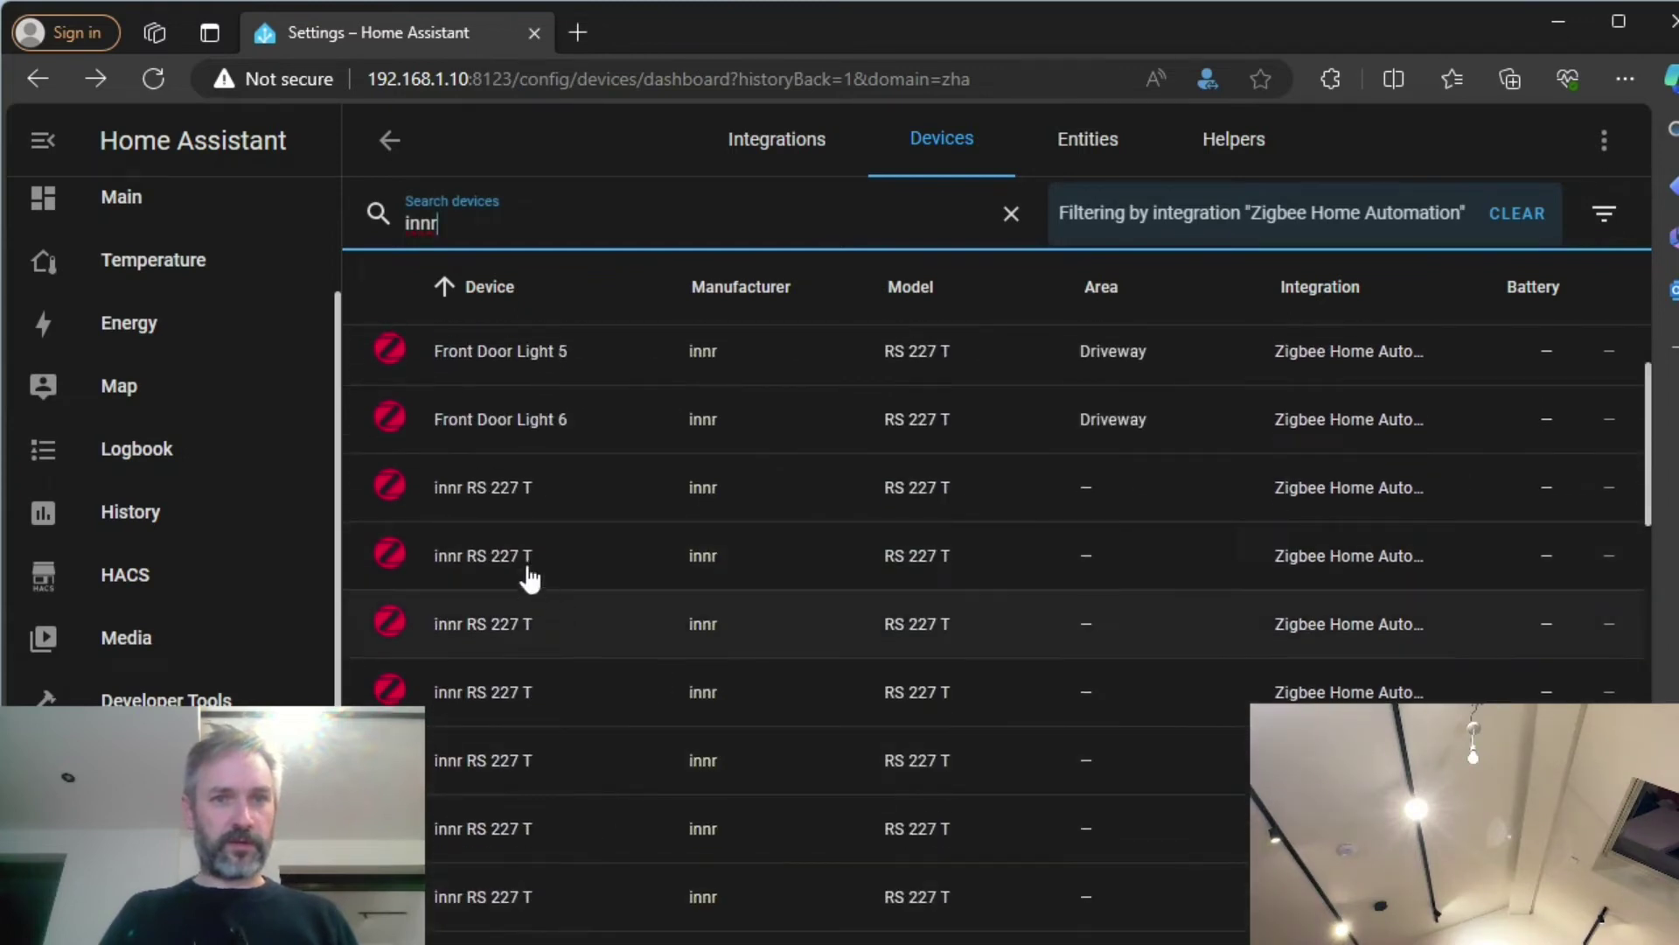
# Open an unnamed innr bulb, toggle it to identify, and enter entity ID kitchen_track_6.
pyautogui.click(517, 502)
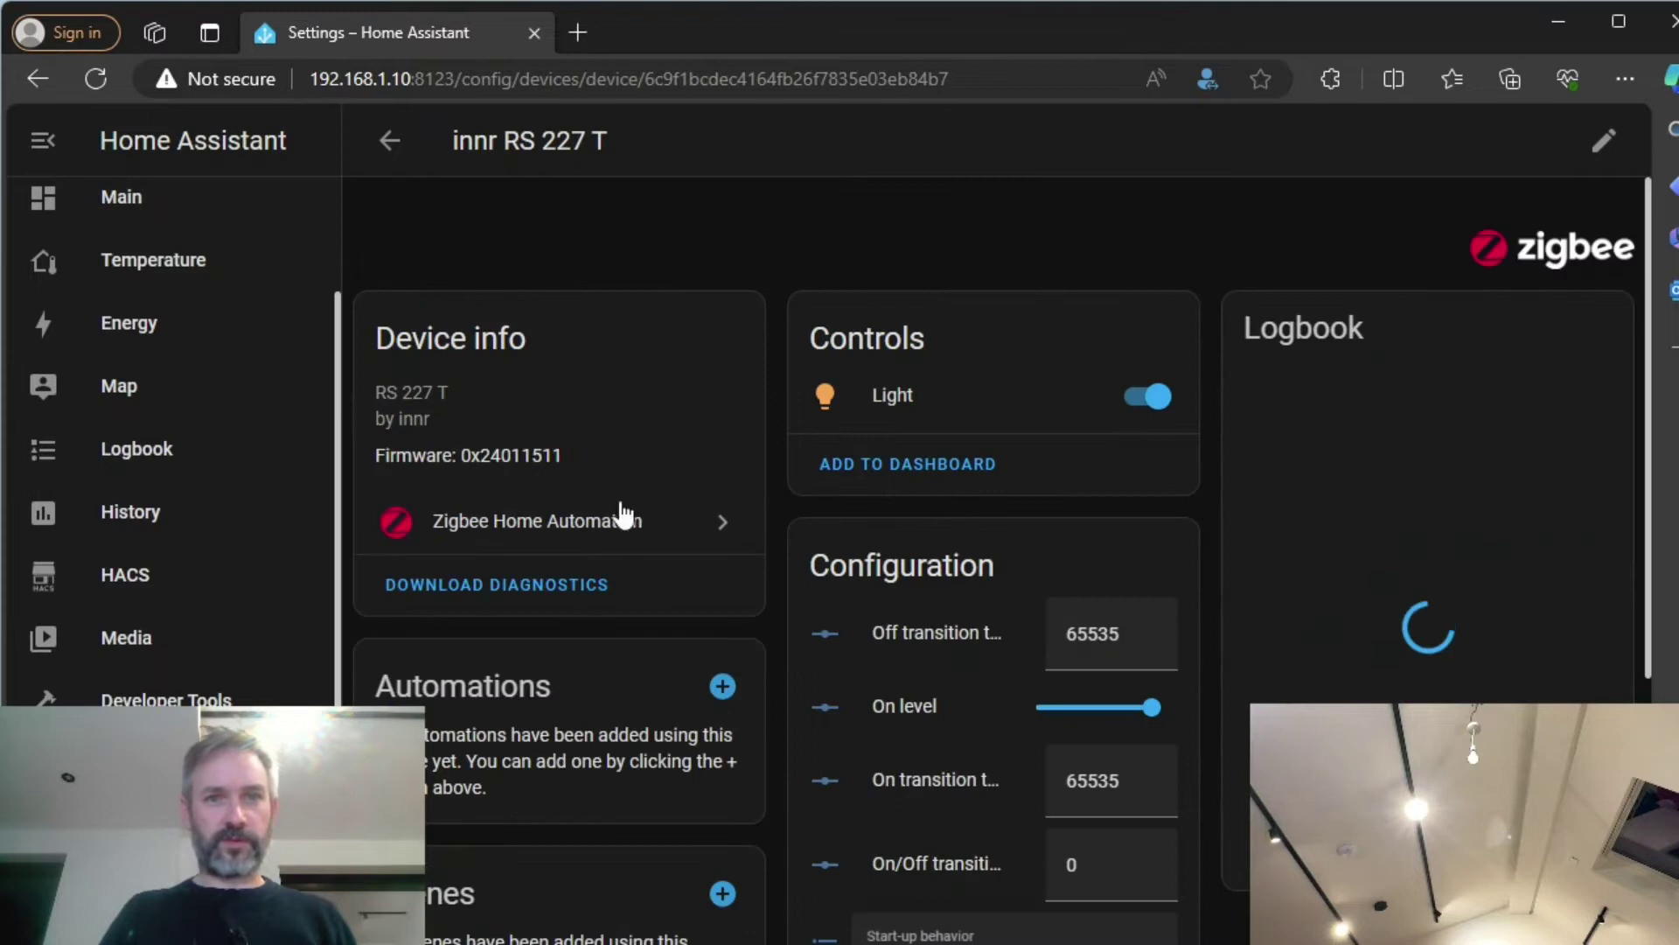
pyautogui.click(1143, 405)
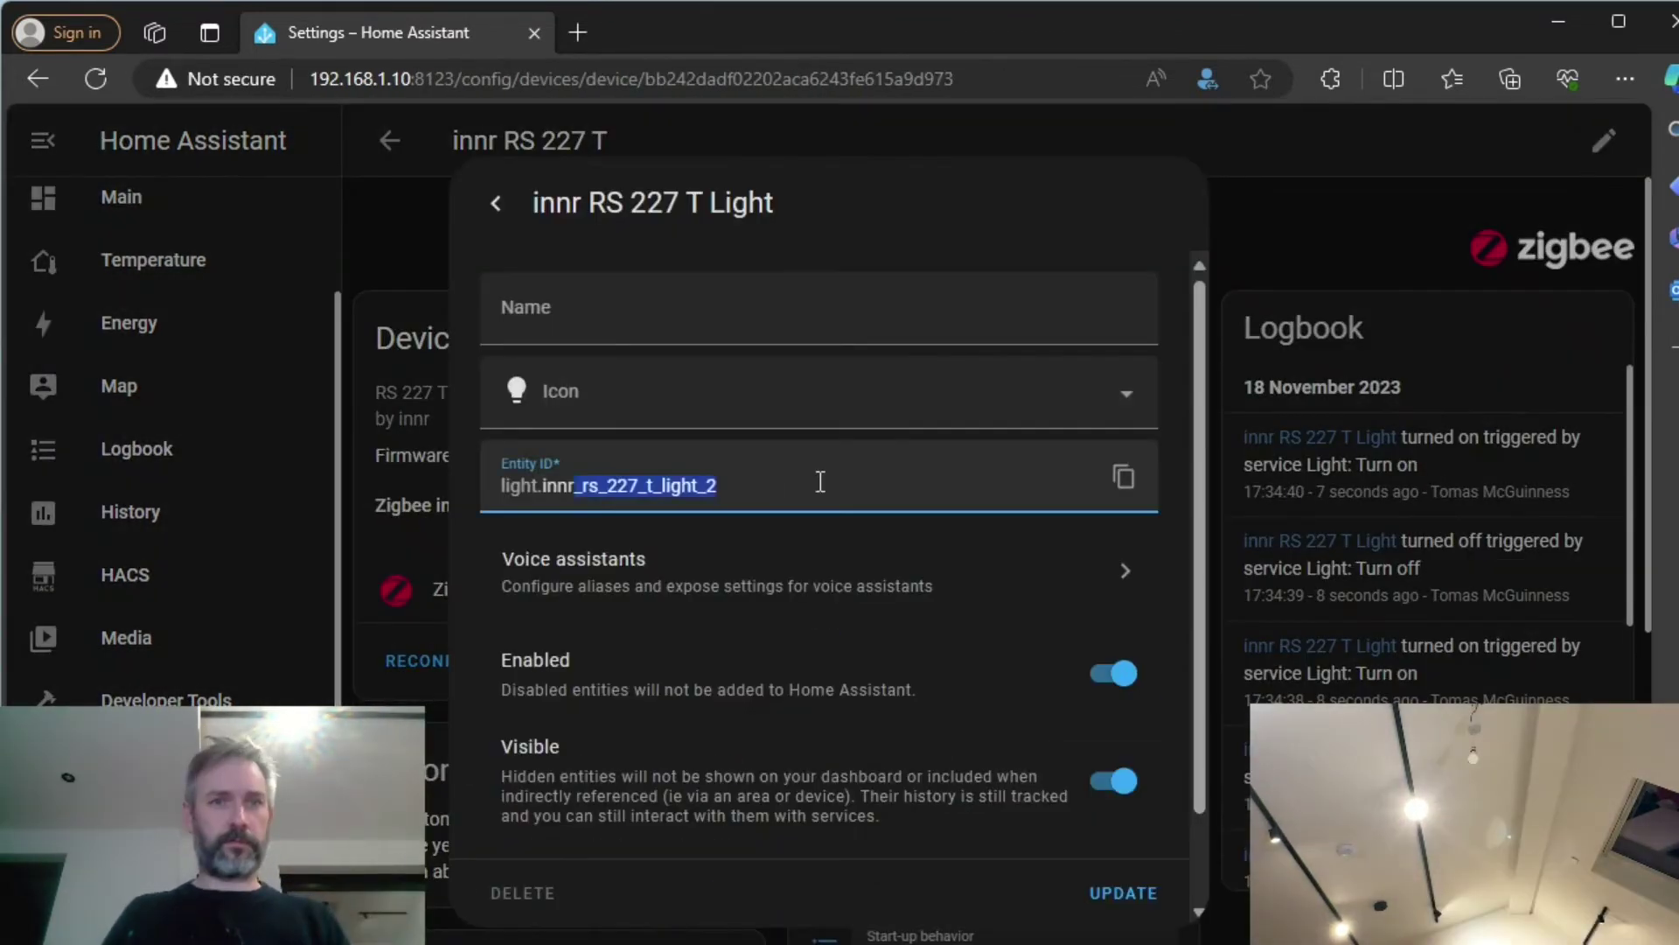
pyautogui.write('kitchen_track_6')
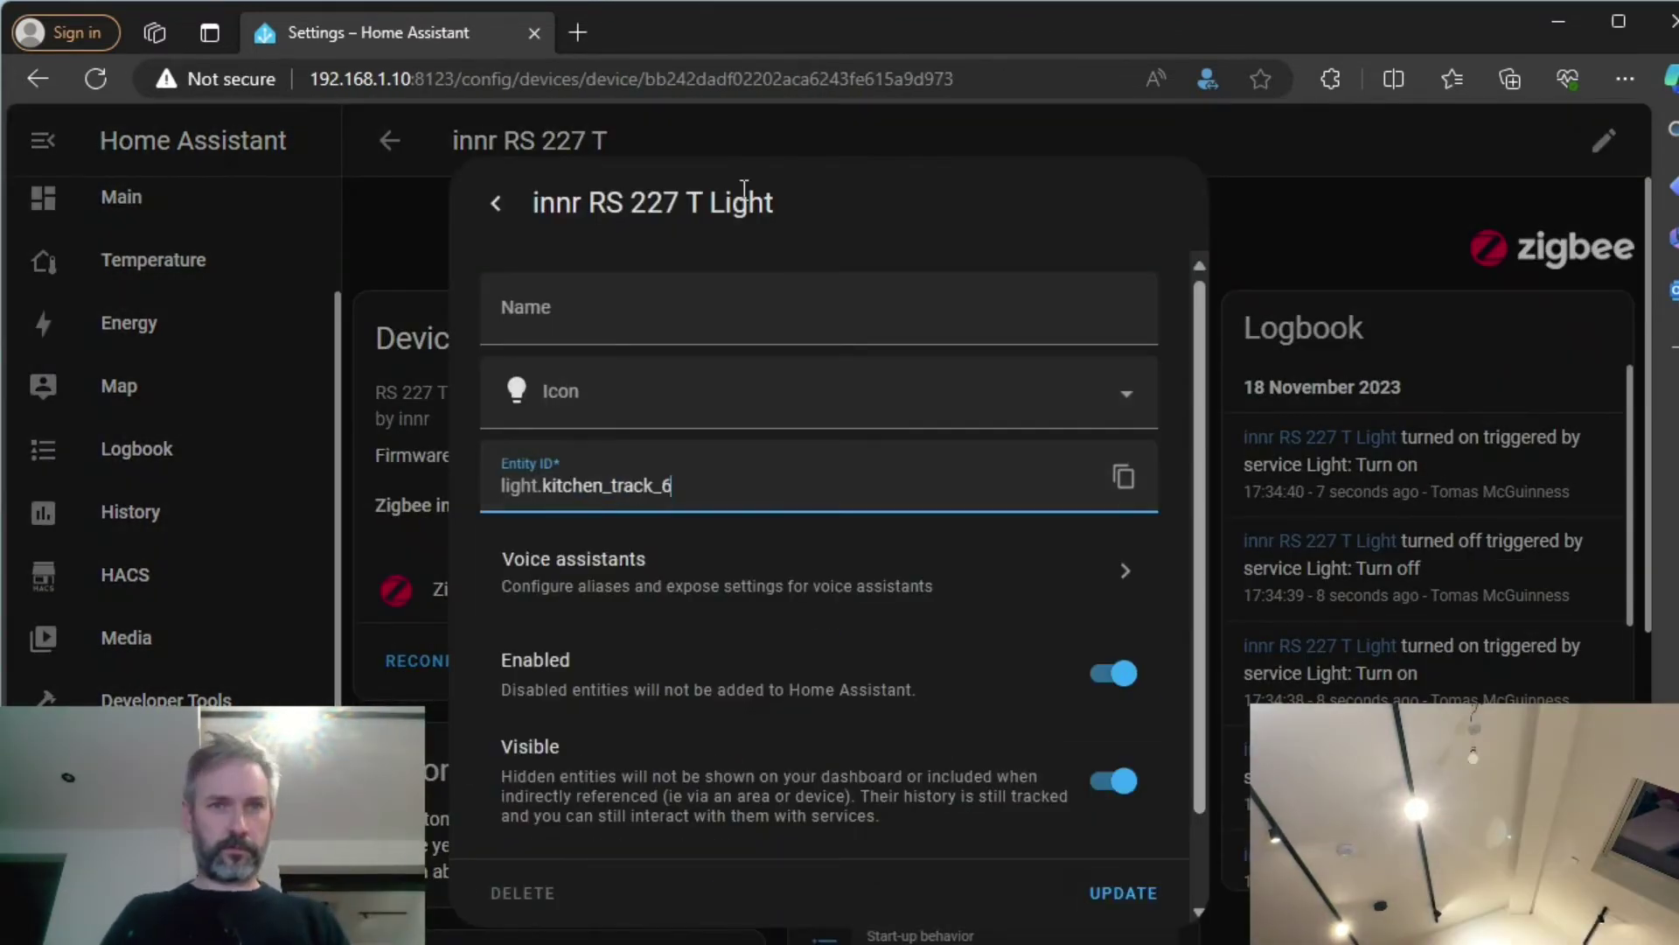
pyautogui.moveTo(717, 485); pyautogui.dragTo(547, 486)
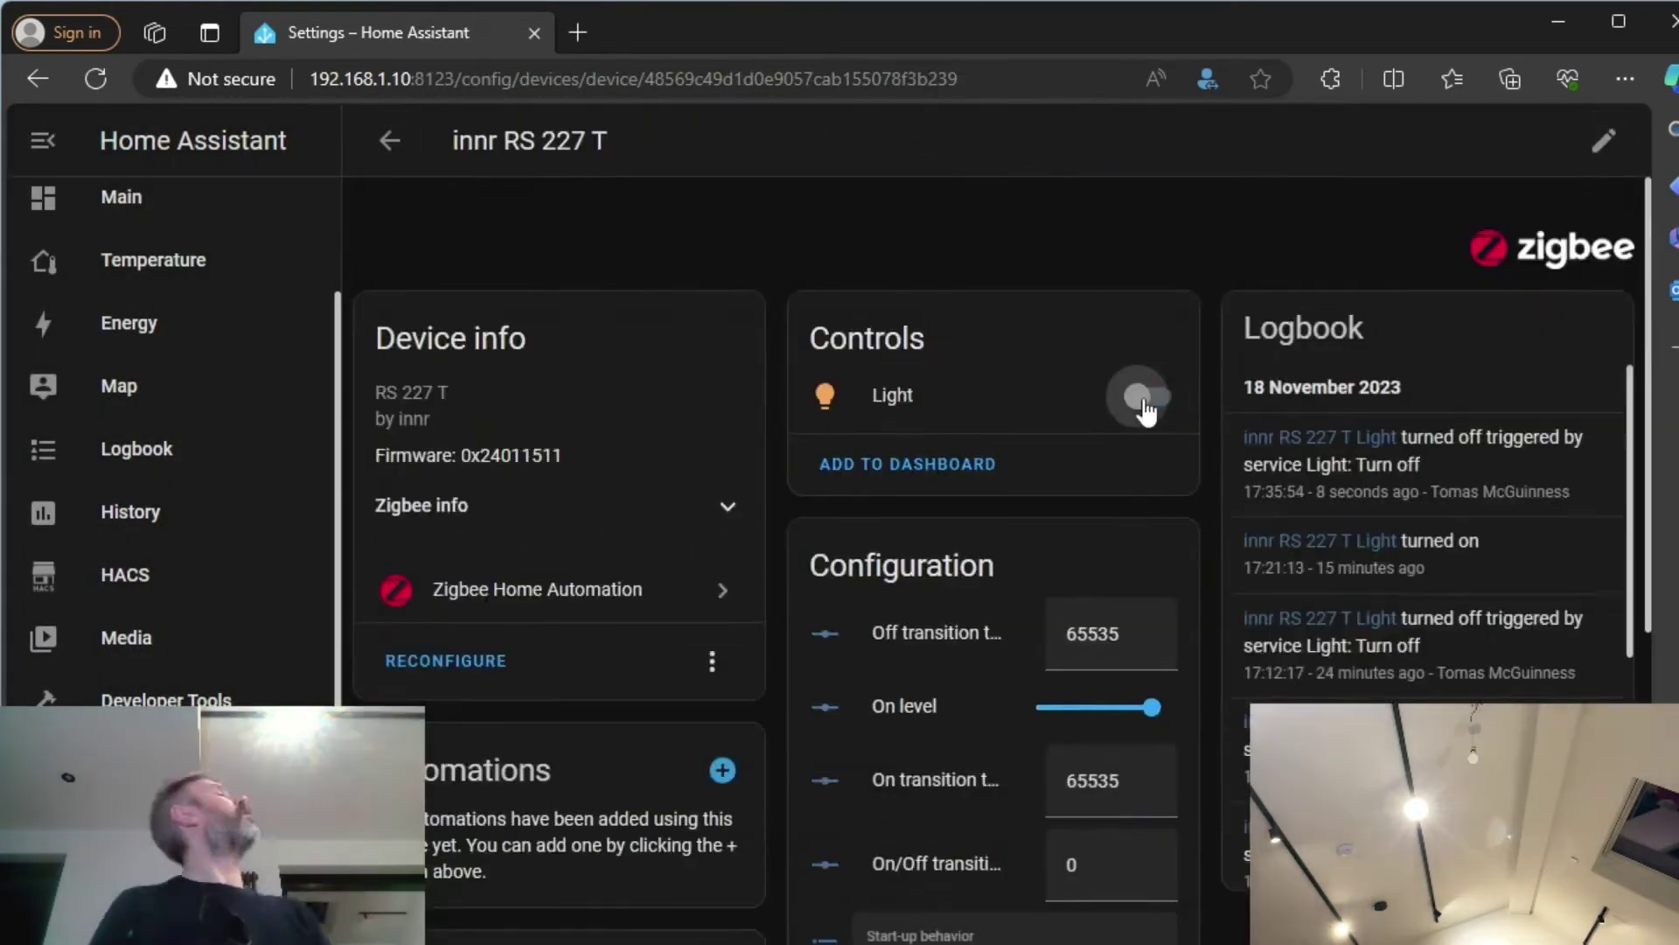
pyautogui.click(1136, 394)
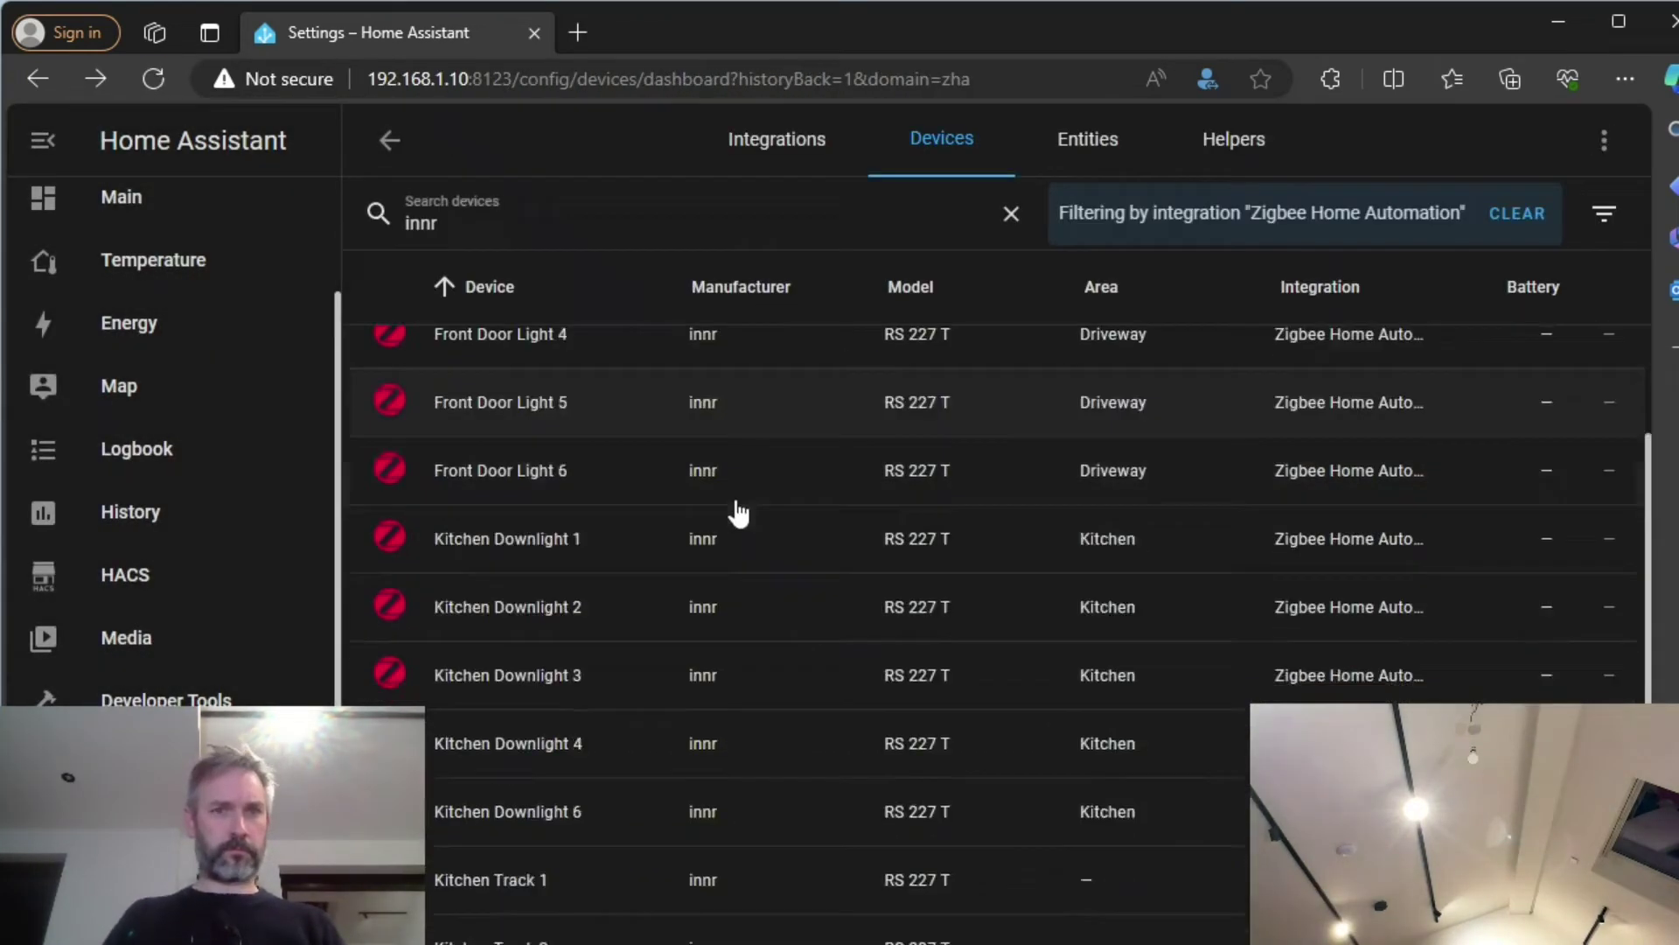
pyautogui.scroll(-5, 787, 463)
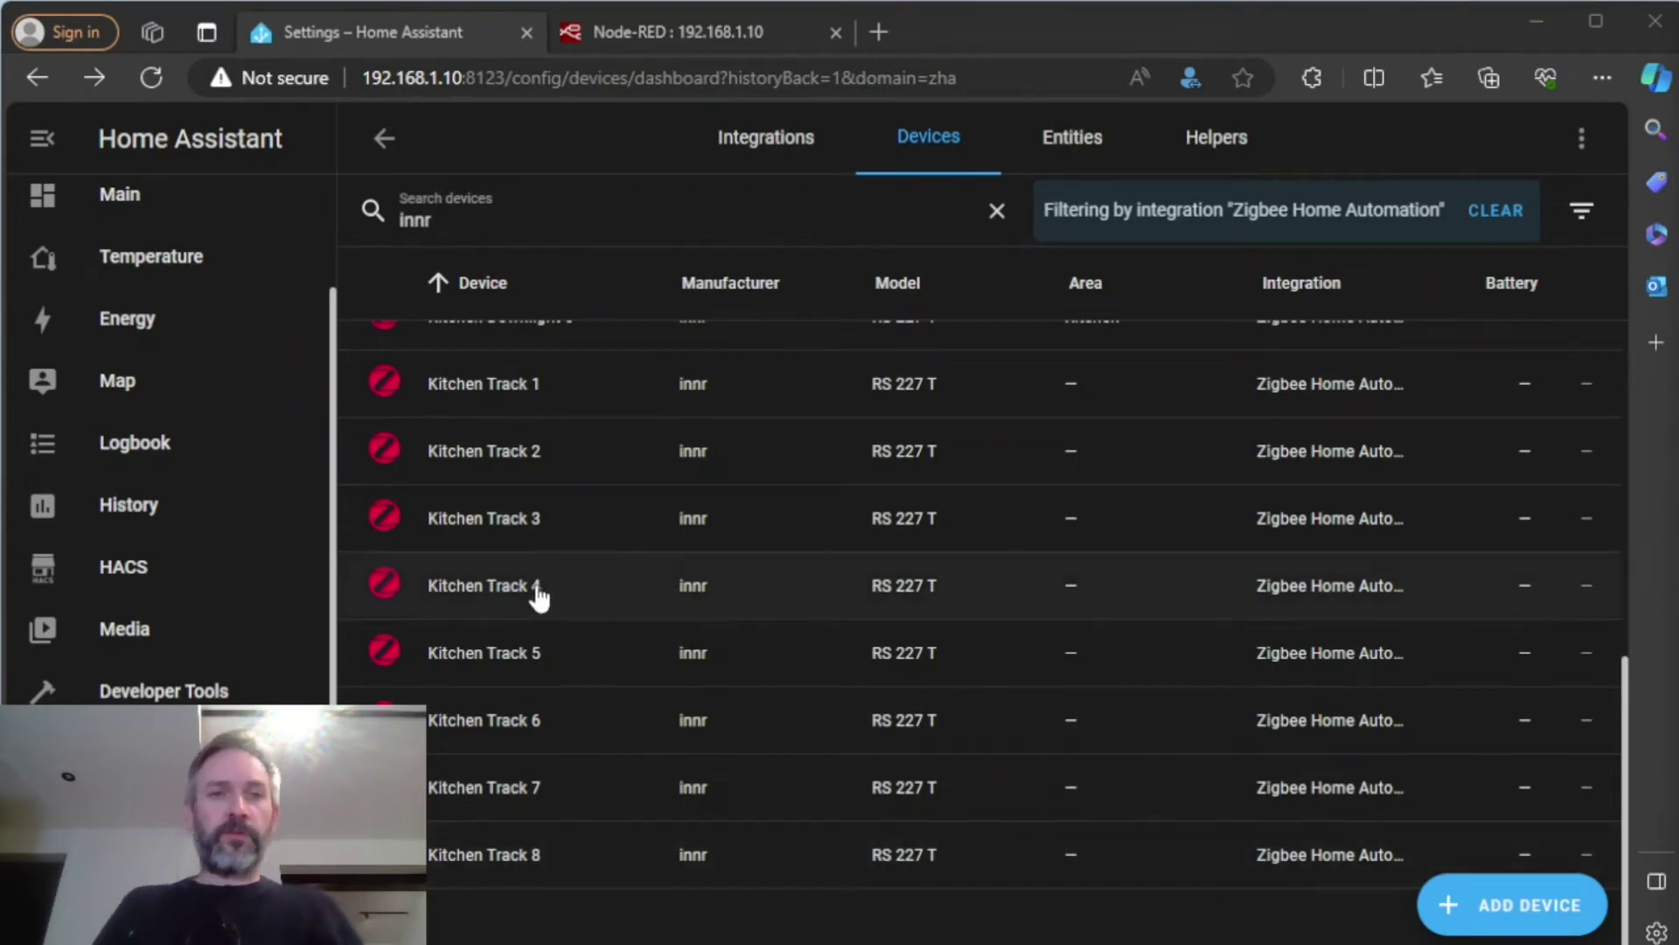
# From the Integrations overview, open the Shelly card's 23 devices list.
pyautogui.scroll(2, 283, 498)
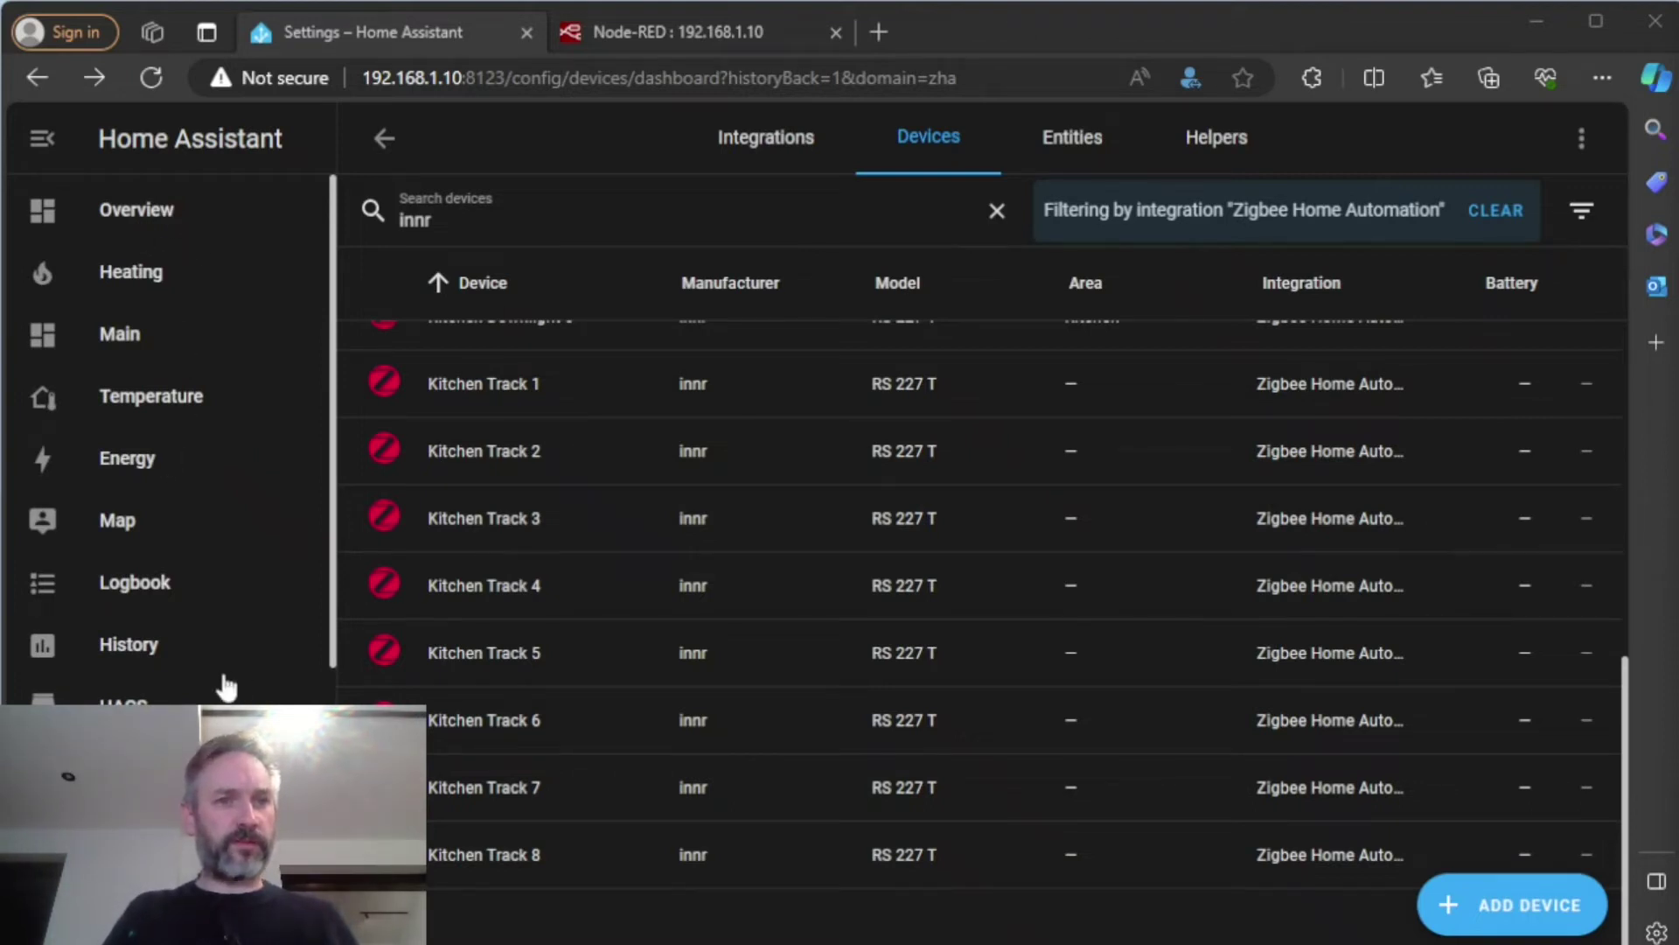
pyautogui.click(808, 133)
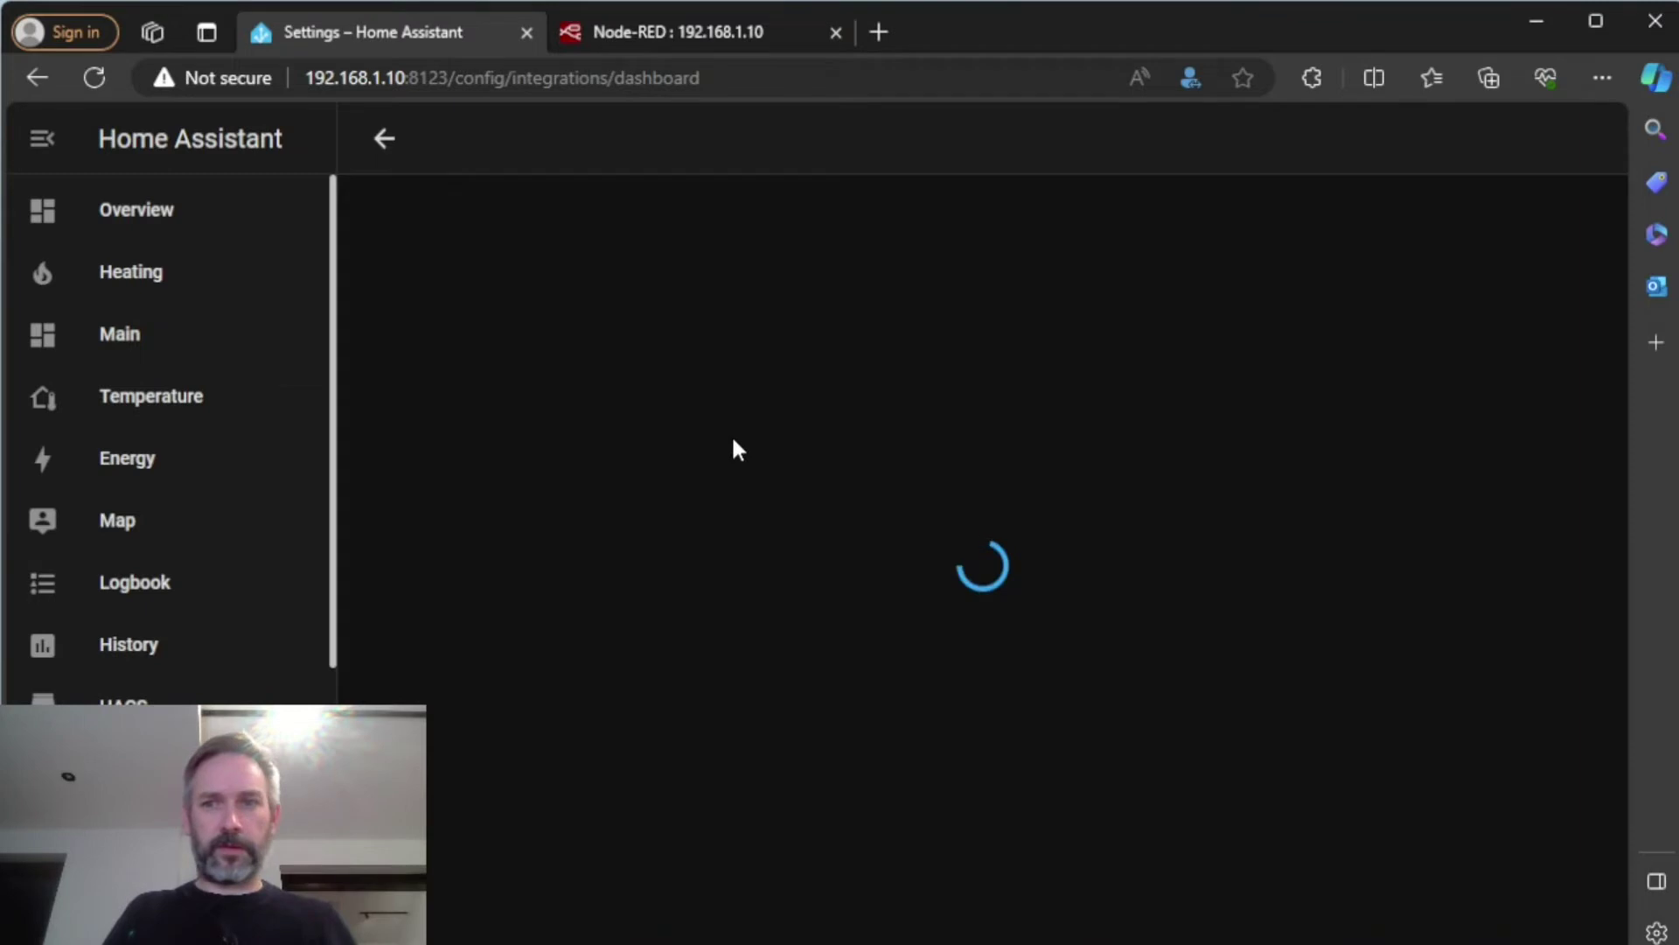
pyautogui.scroll(-2, 791, 490)
pyautogui.scroll(-10, 934, 480)
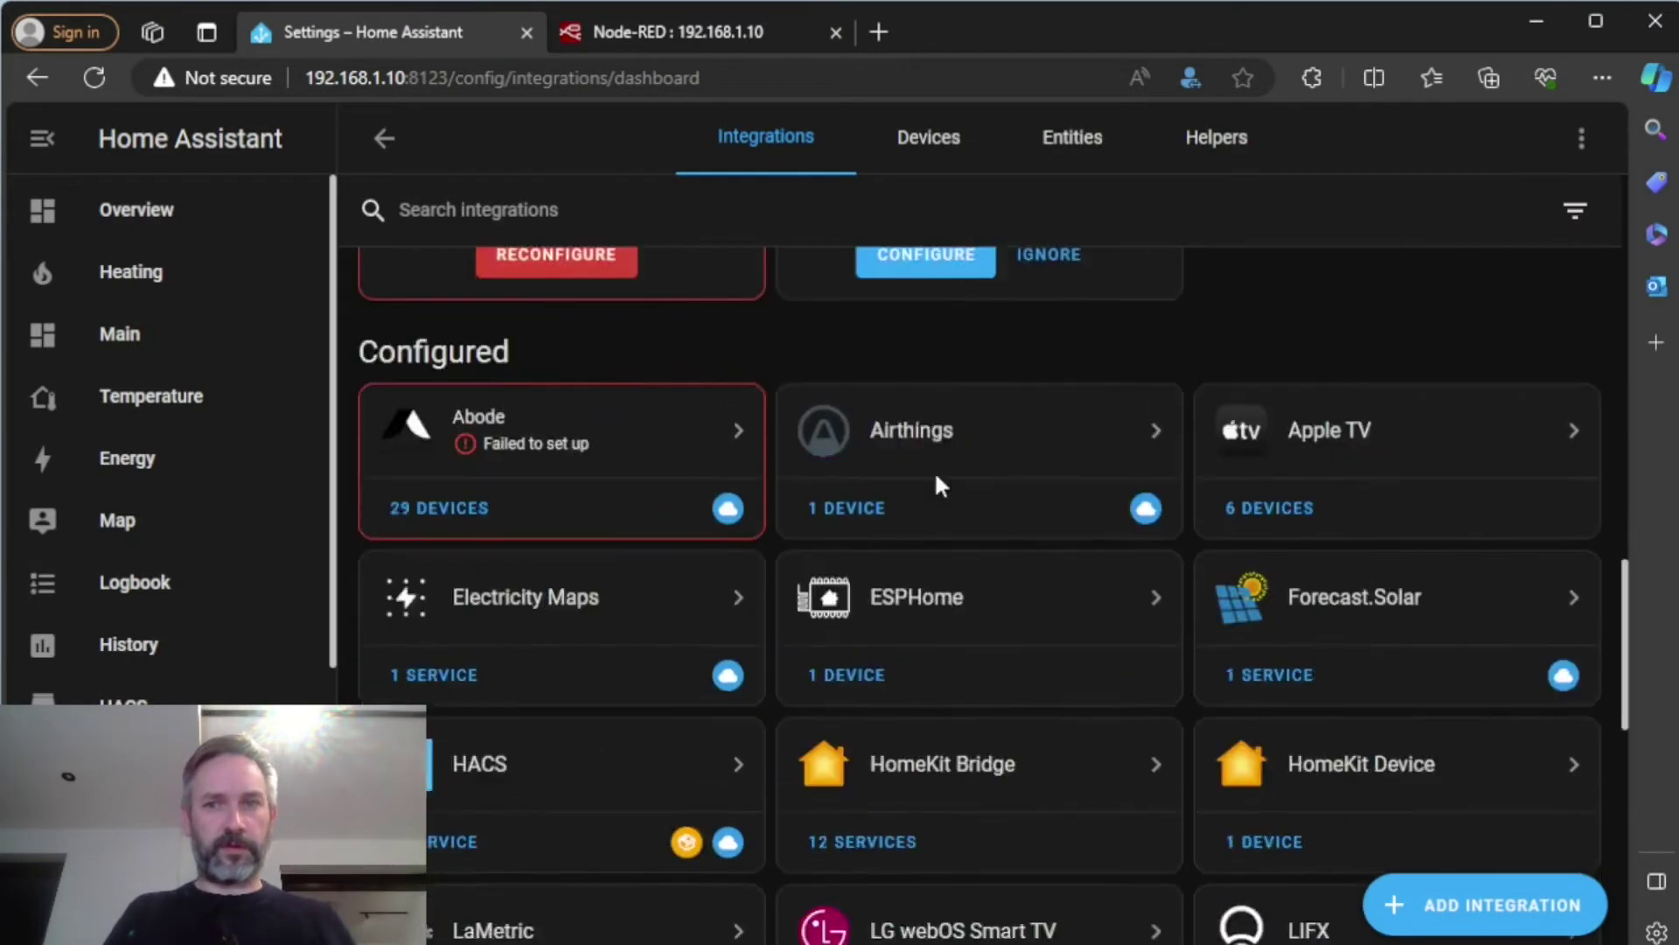
pyautogui.scroll(-2, 892, 497)
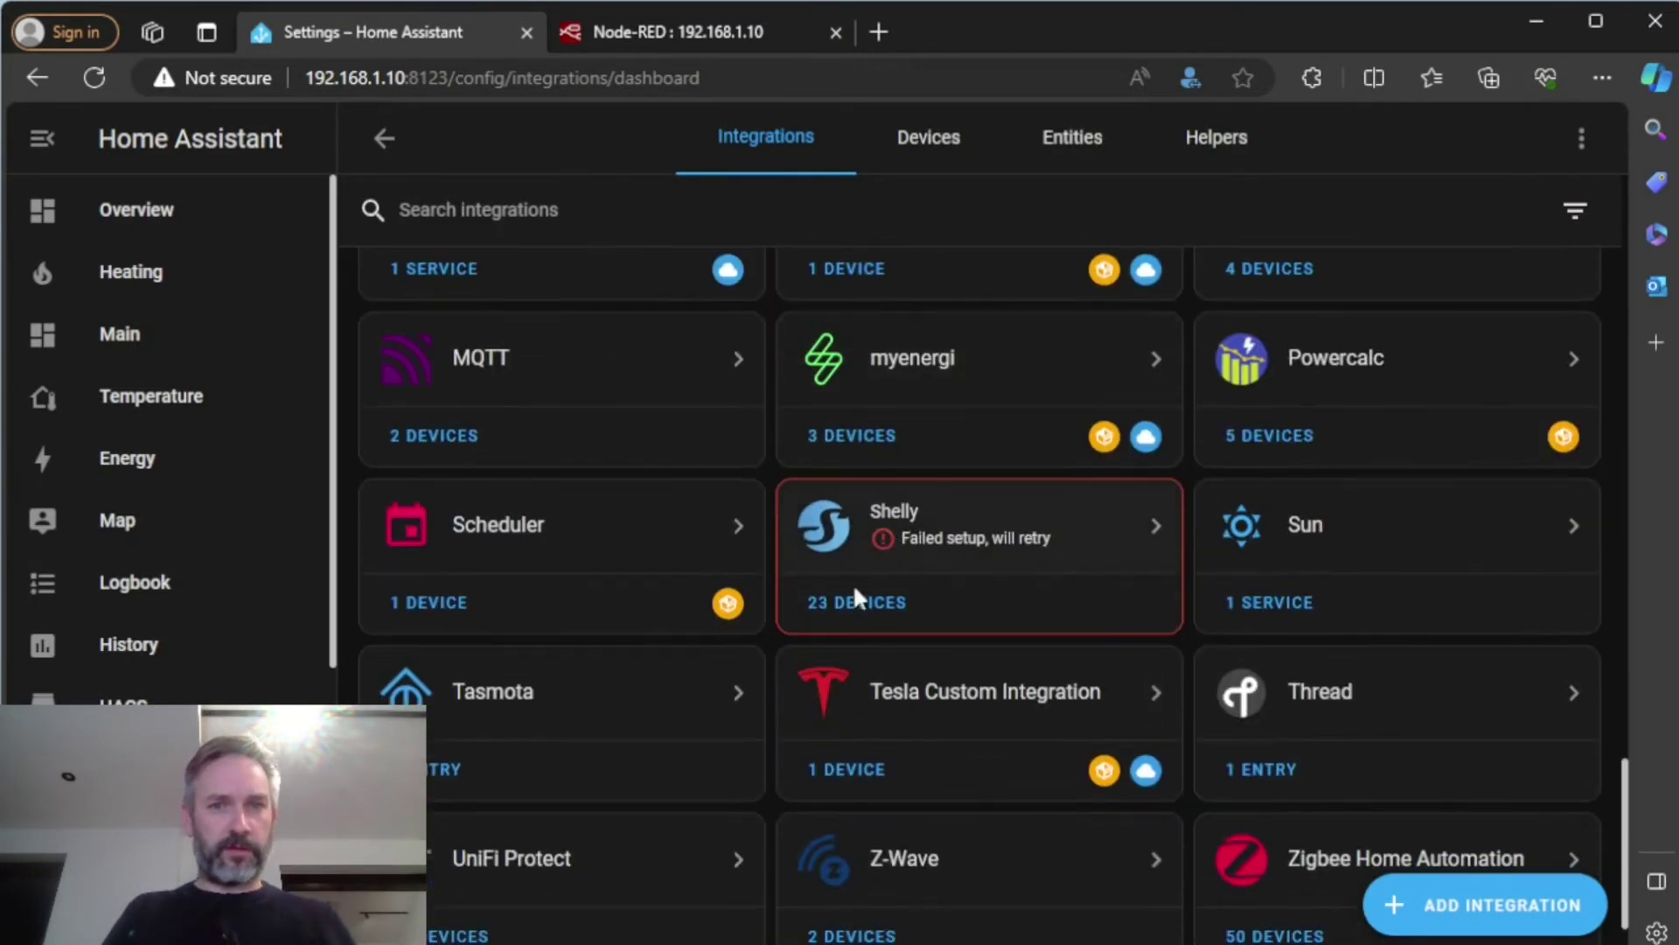
pyautogui.click(962, 612)
pyautogui.scroll(-4, 770, 503)
pyautogui.scroll(-5, 760, 517)
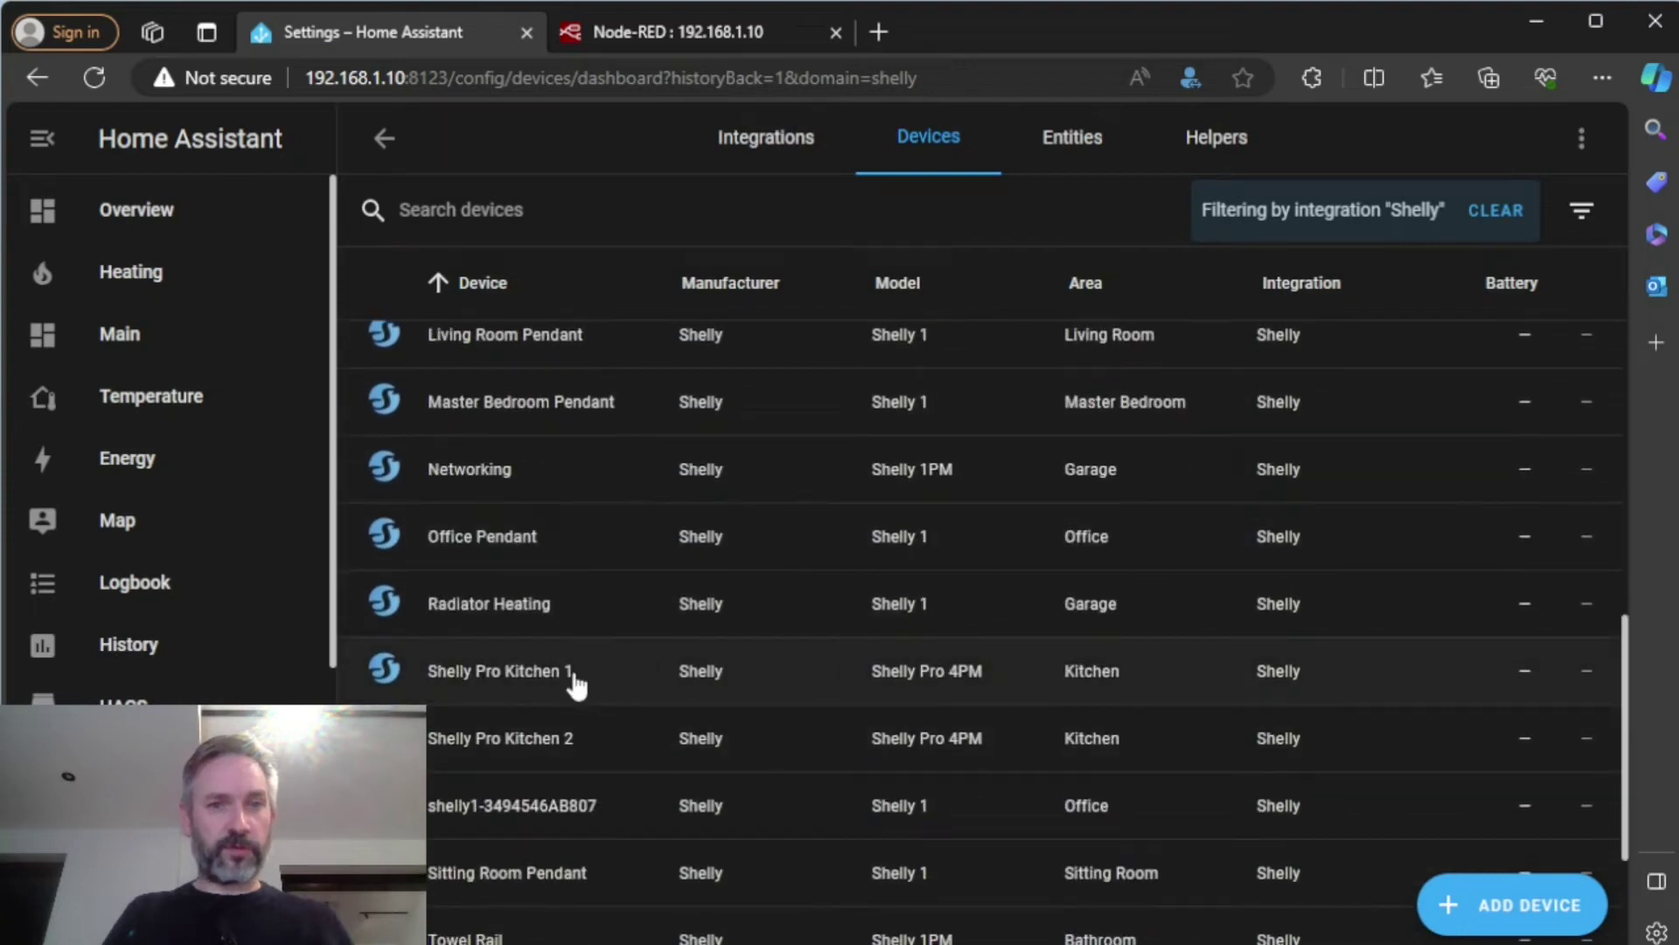
# Open Shelly Pro Kitchen 1 and inspect the Kitchen Track Lighting switch entity's settings.
pyautogui.click(574, 679)
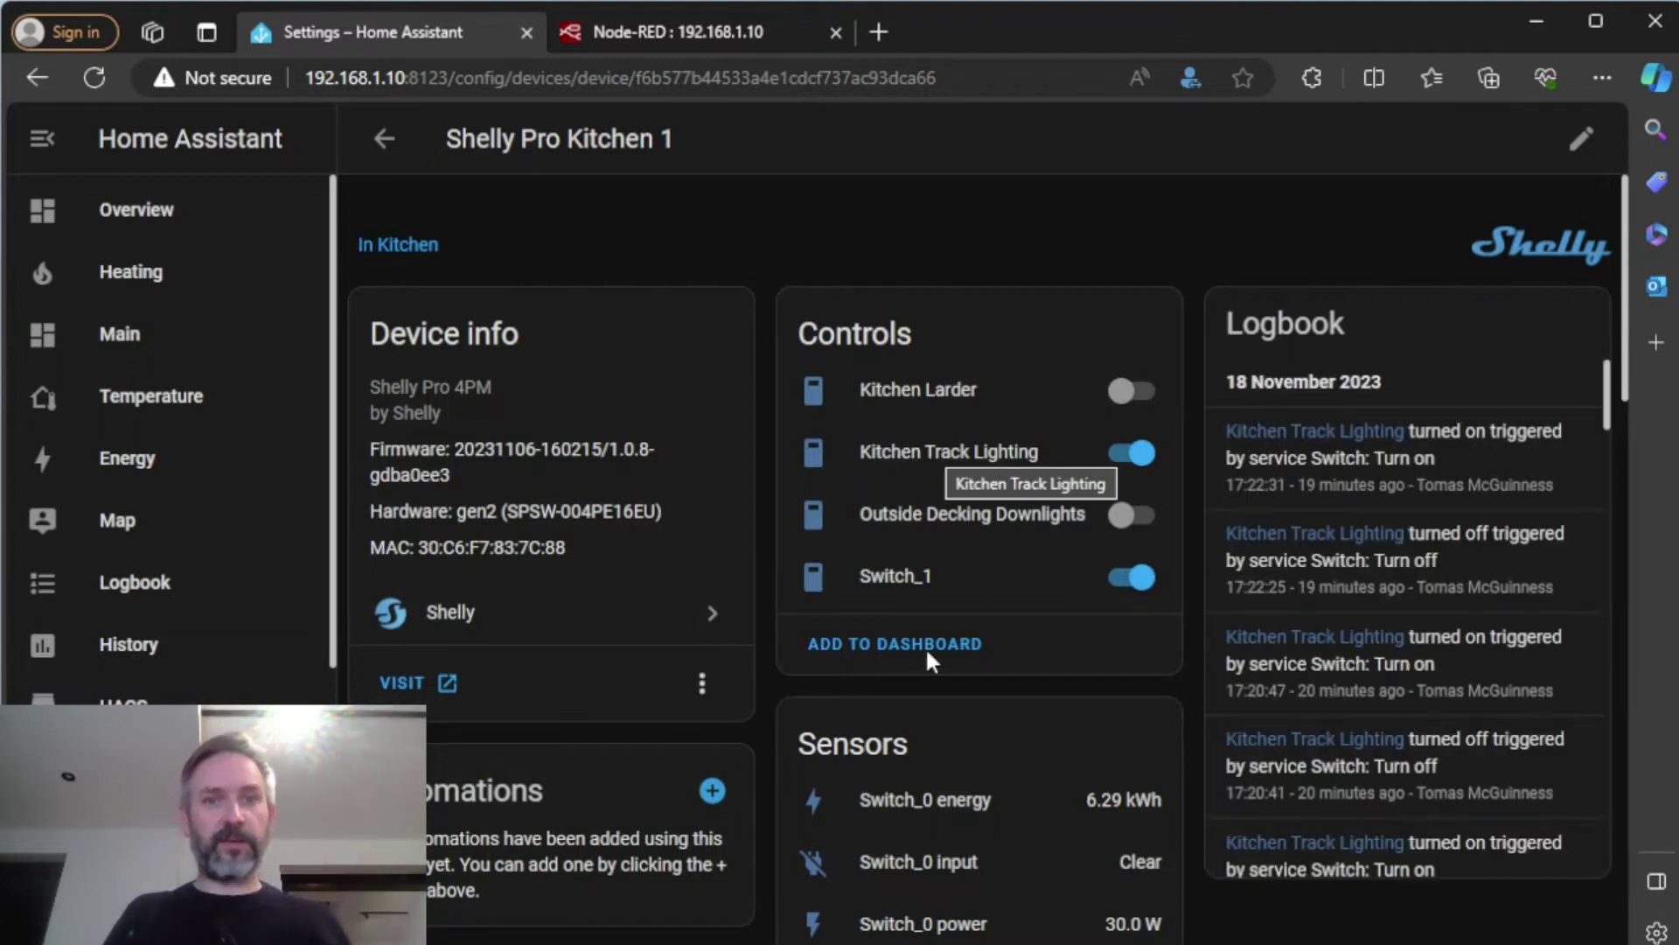
pyautogui.scroll(-4, 1021, 668)
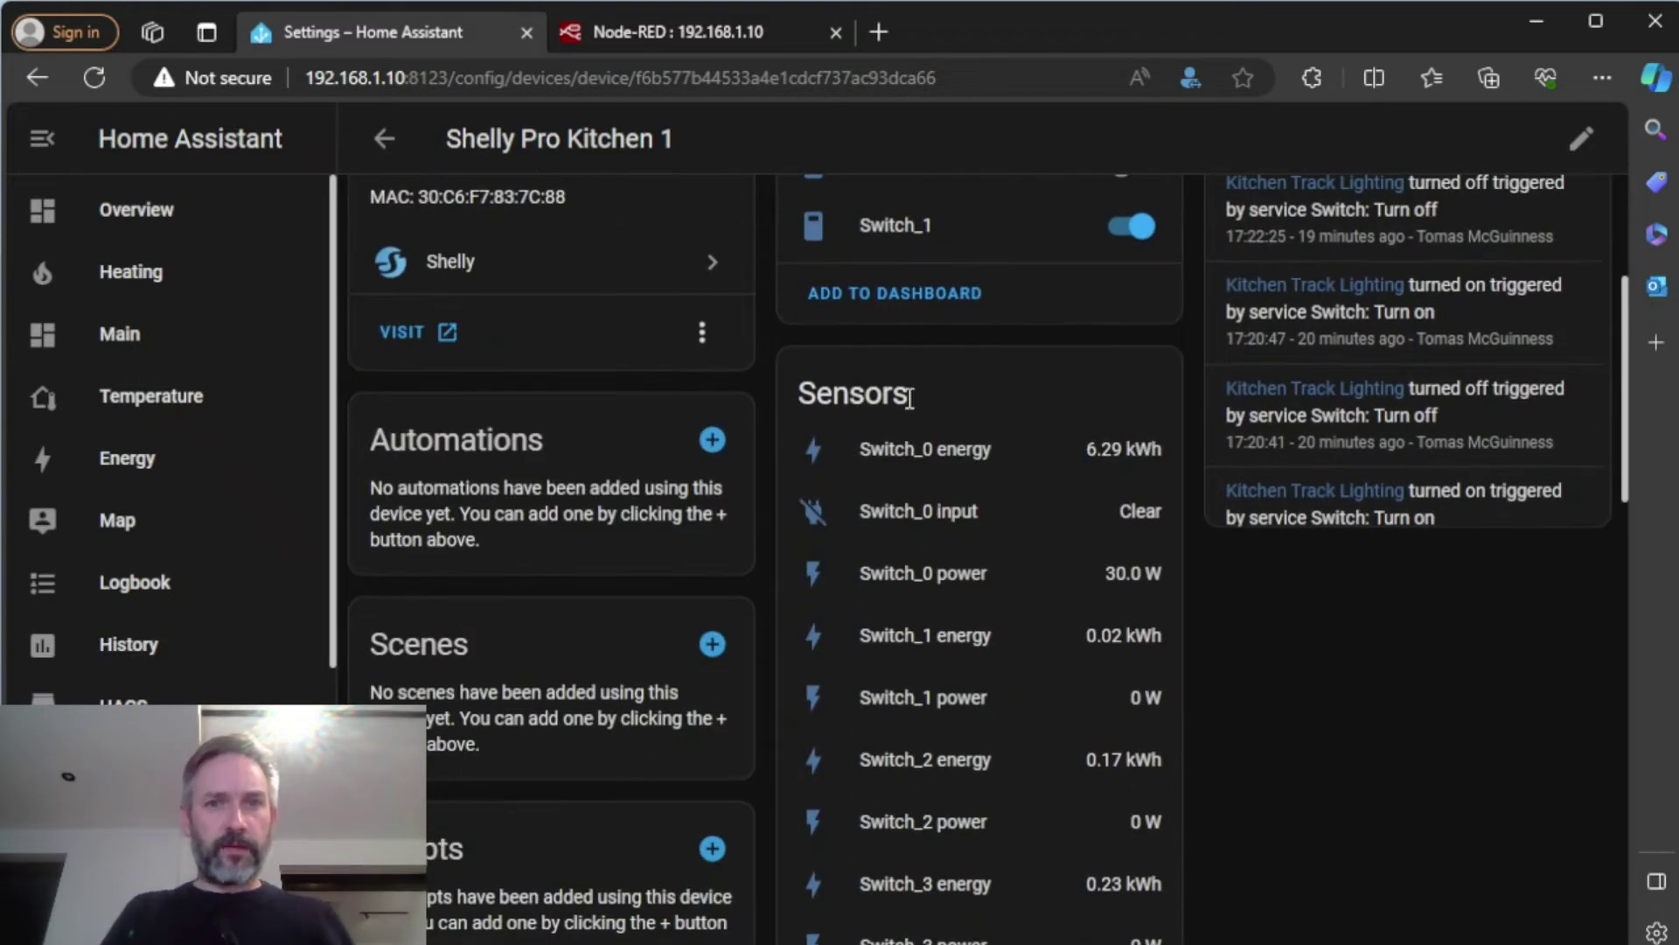
pyautogui.scroll(-1, 909, 399)
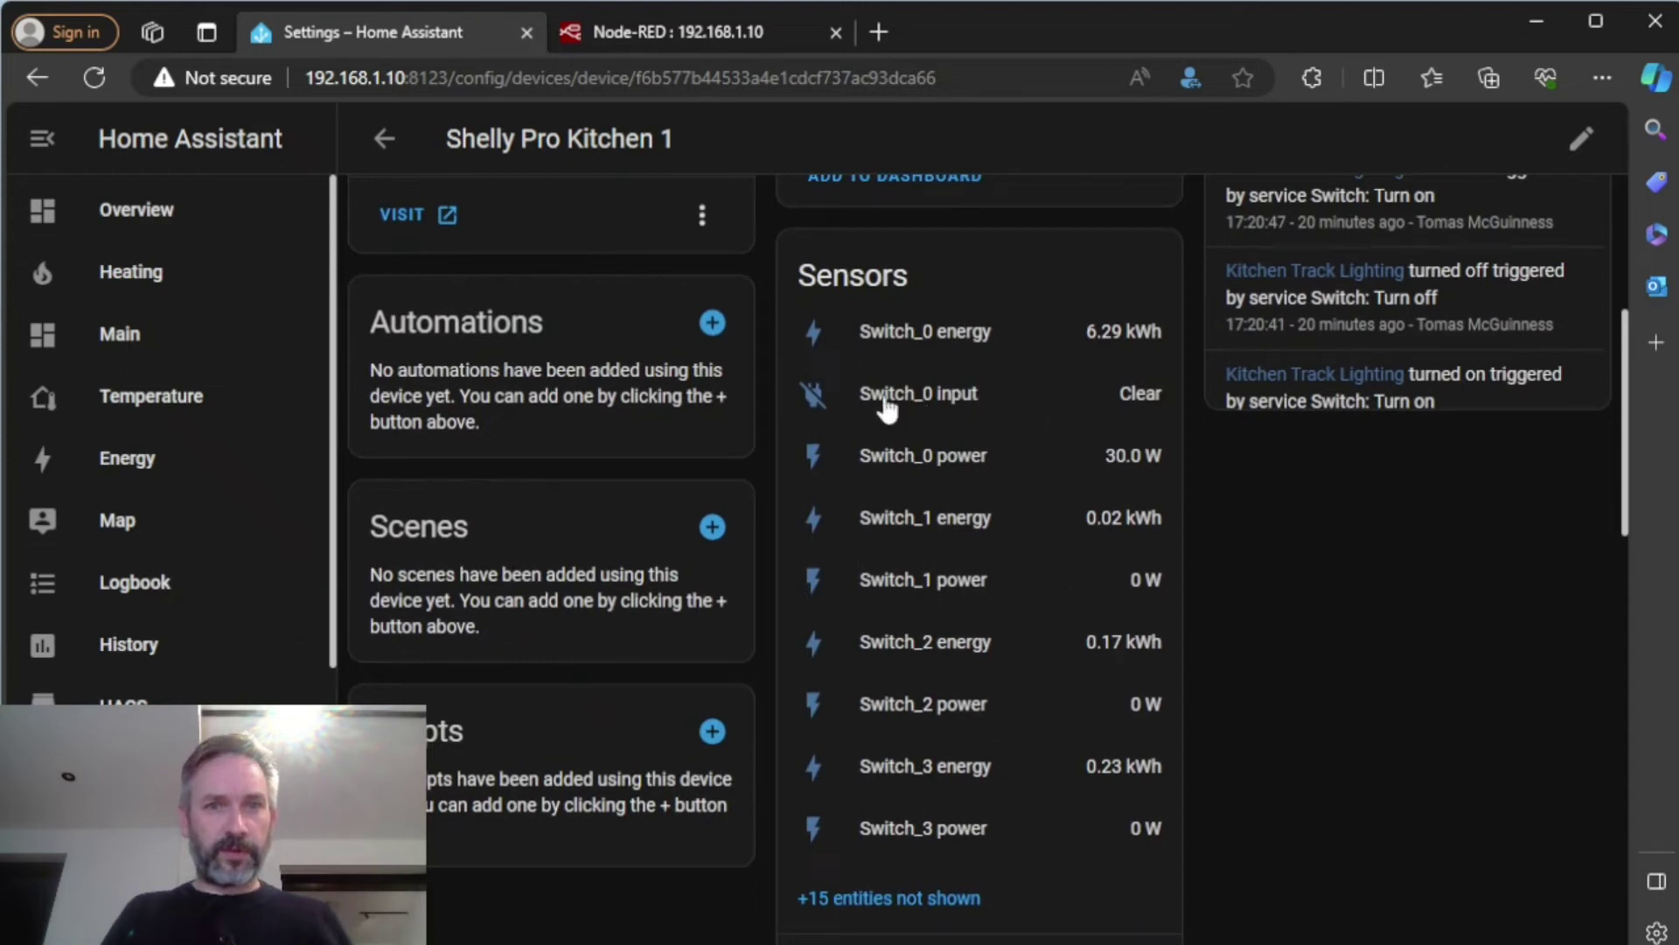
pyautogui.scroll(3, 935, 521)
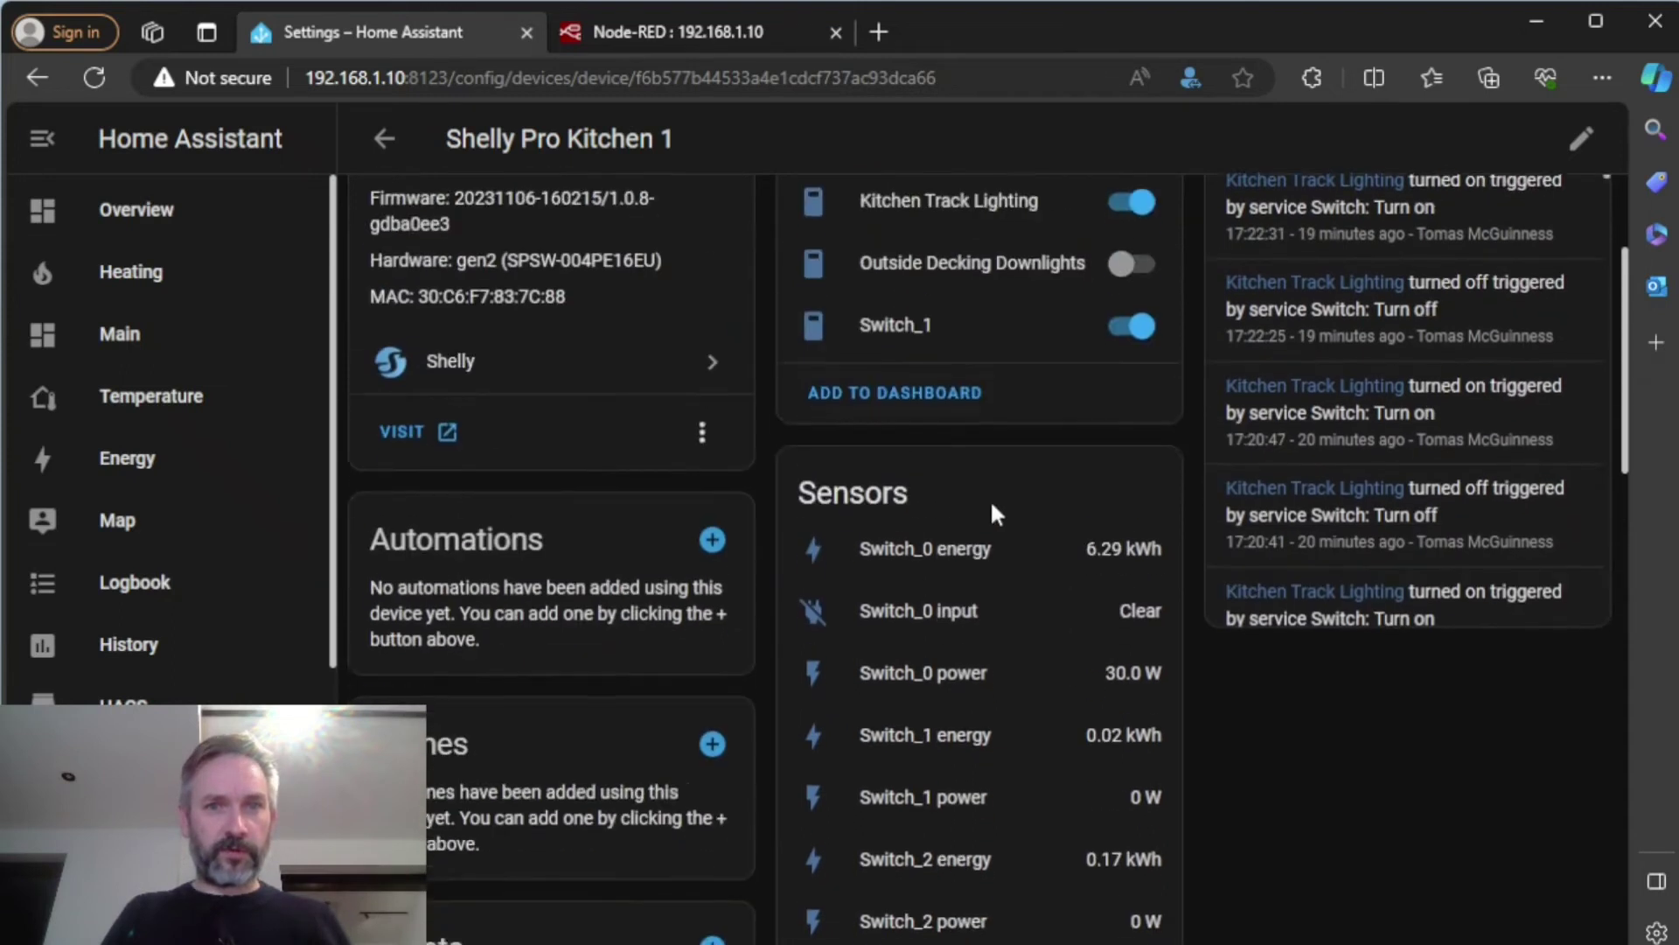
pyautogui.click(941, 348)
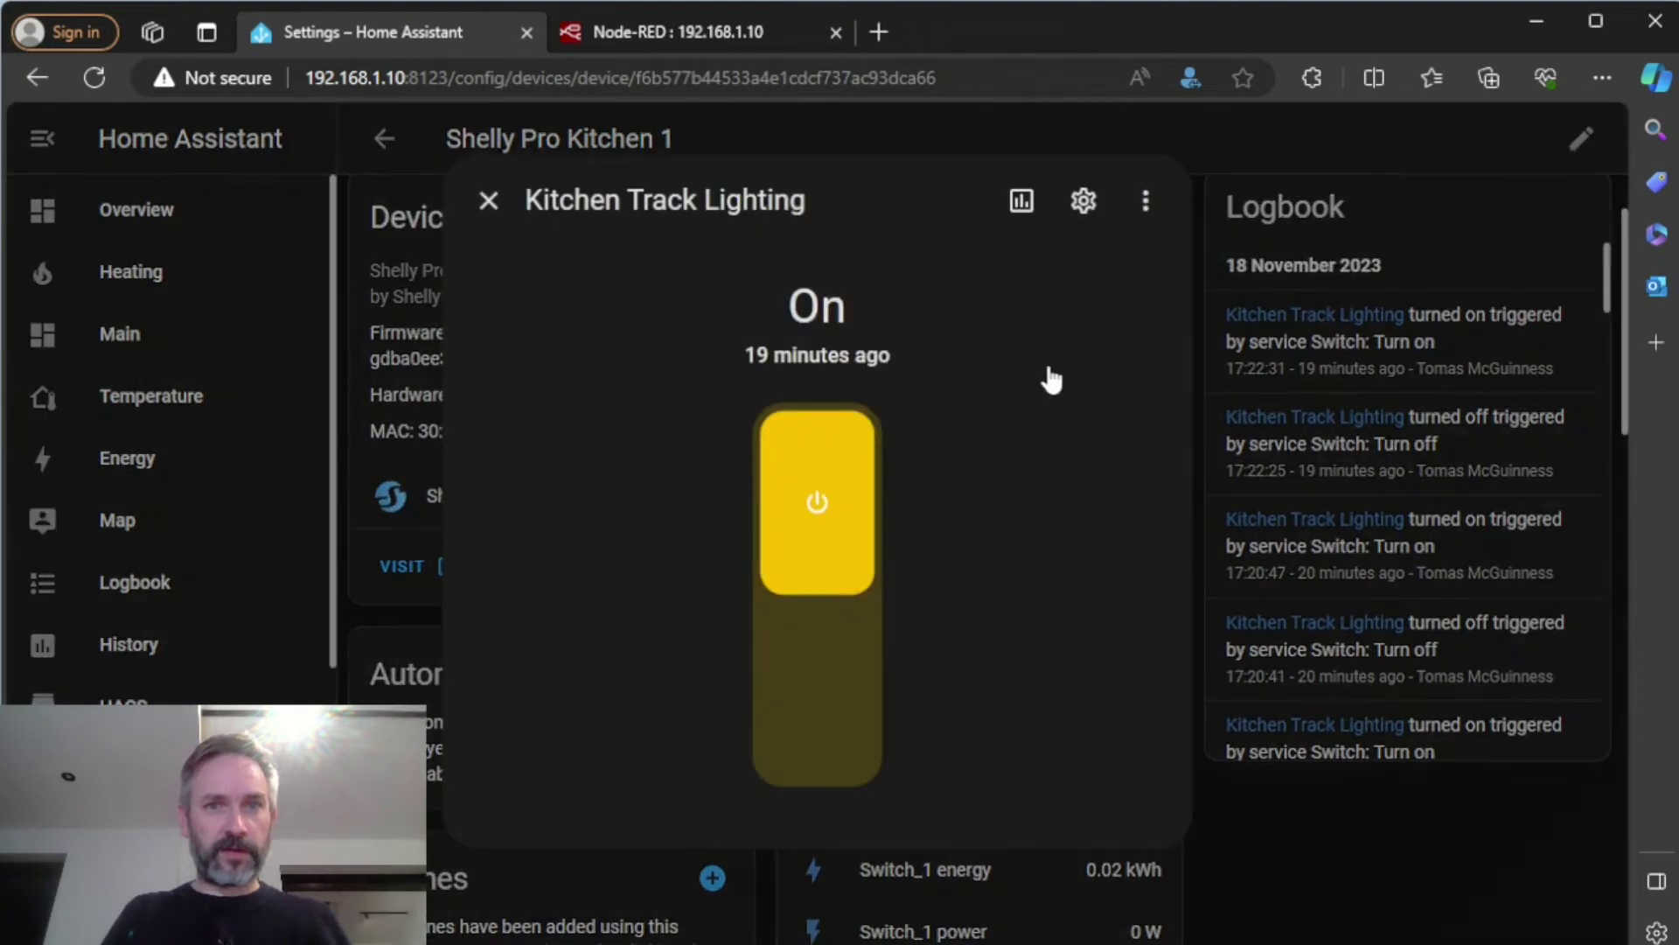
pyautogui.click(1088, 206)
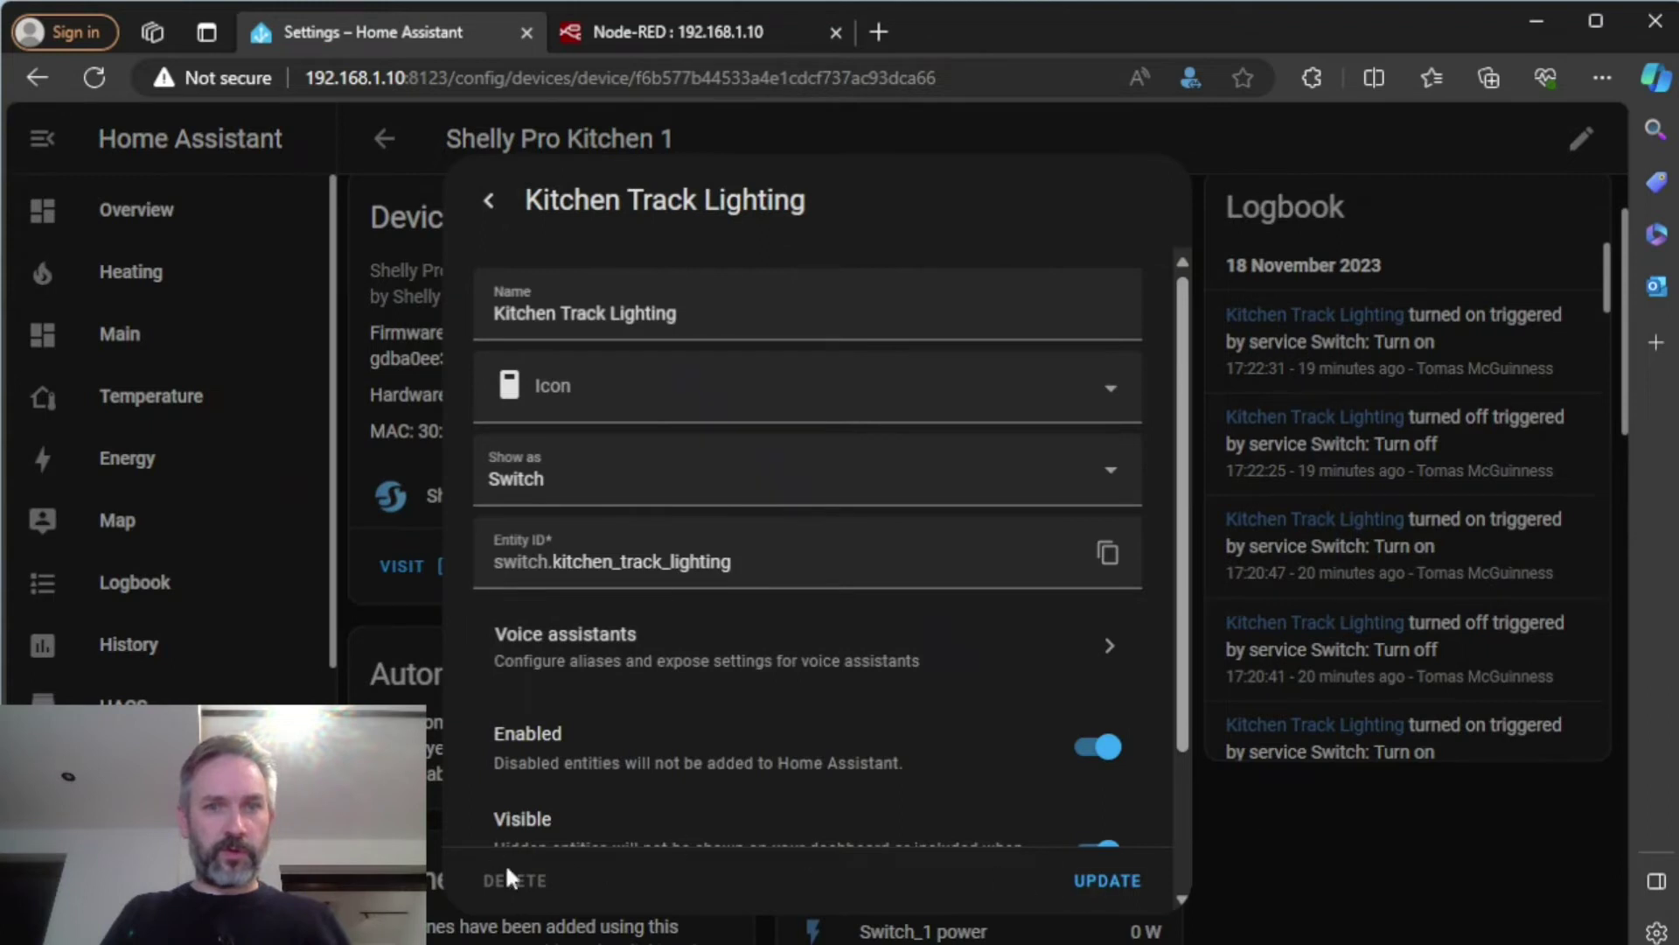
pyautogui.click(490, 209)
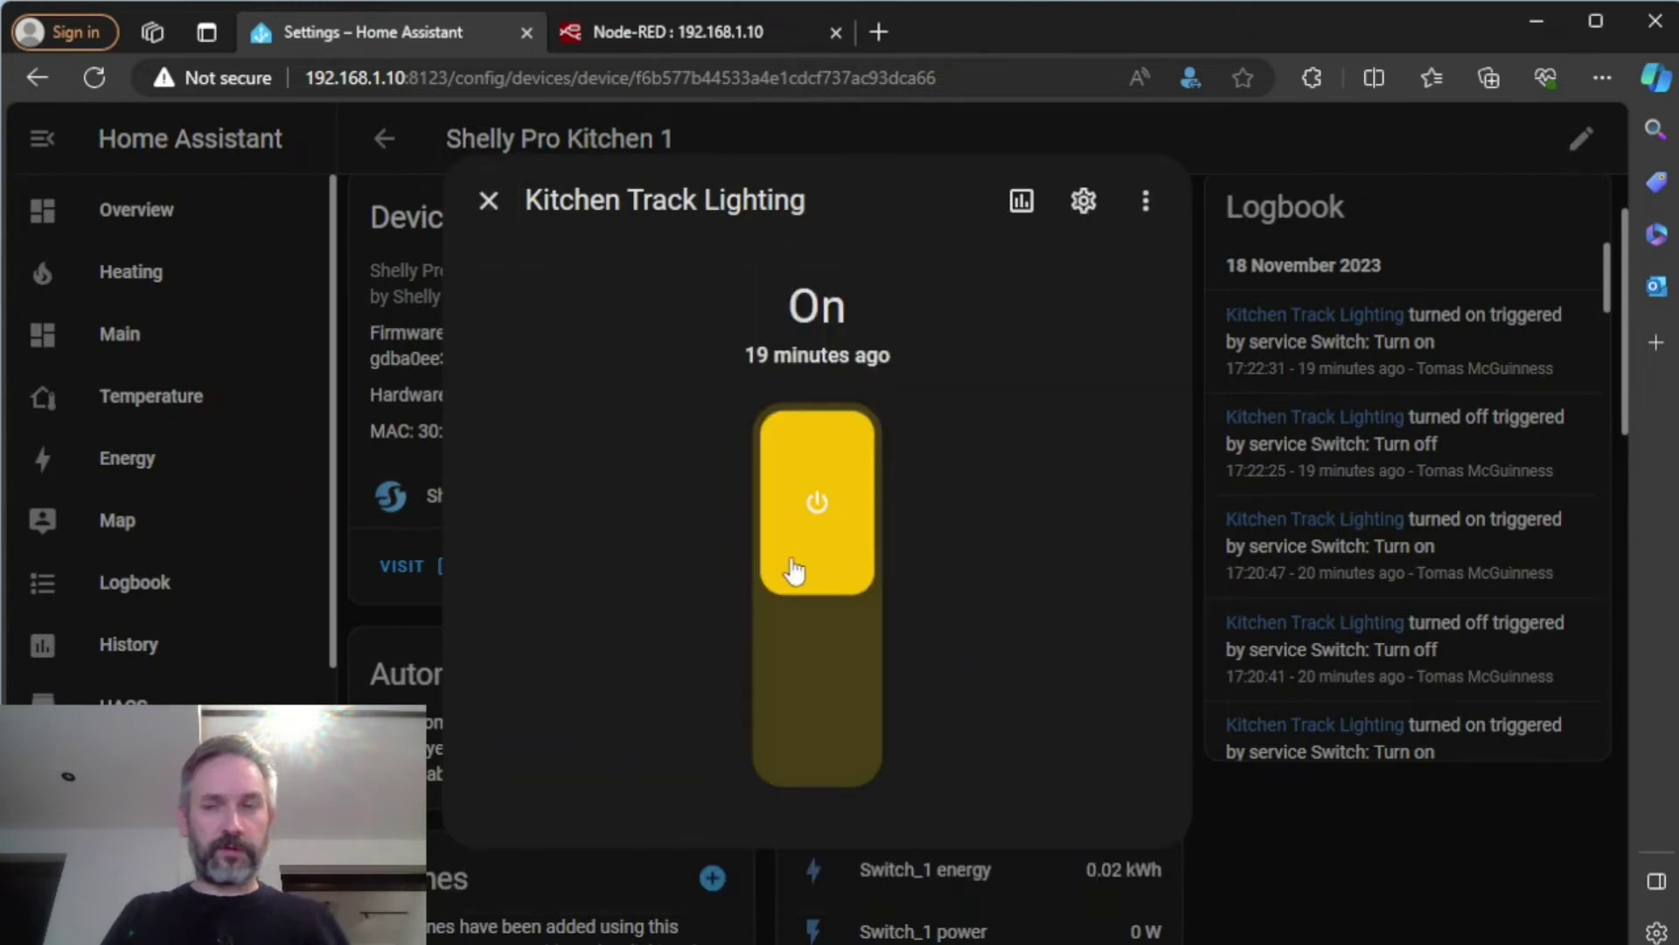
pyautogui.click(489, 200)
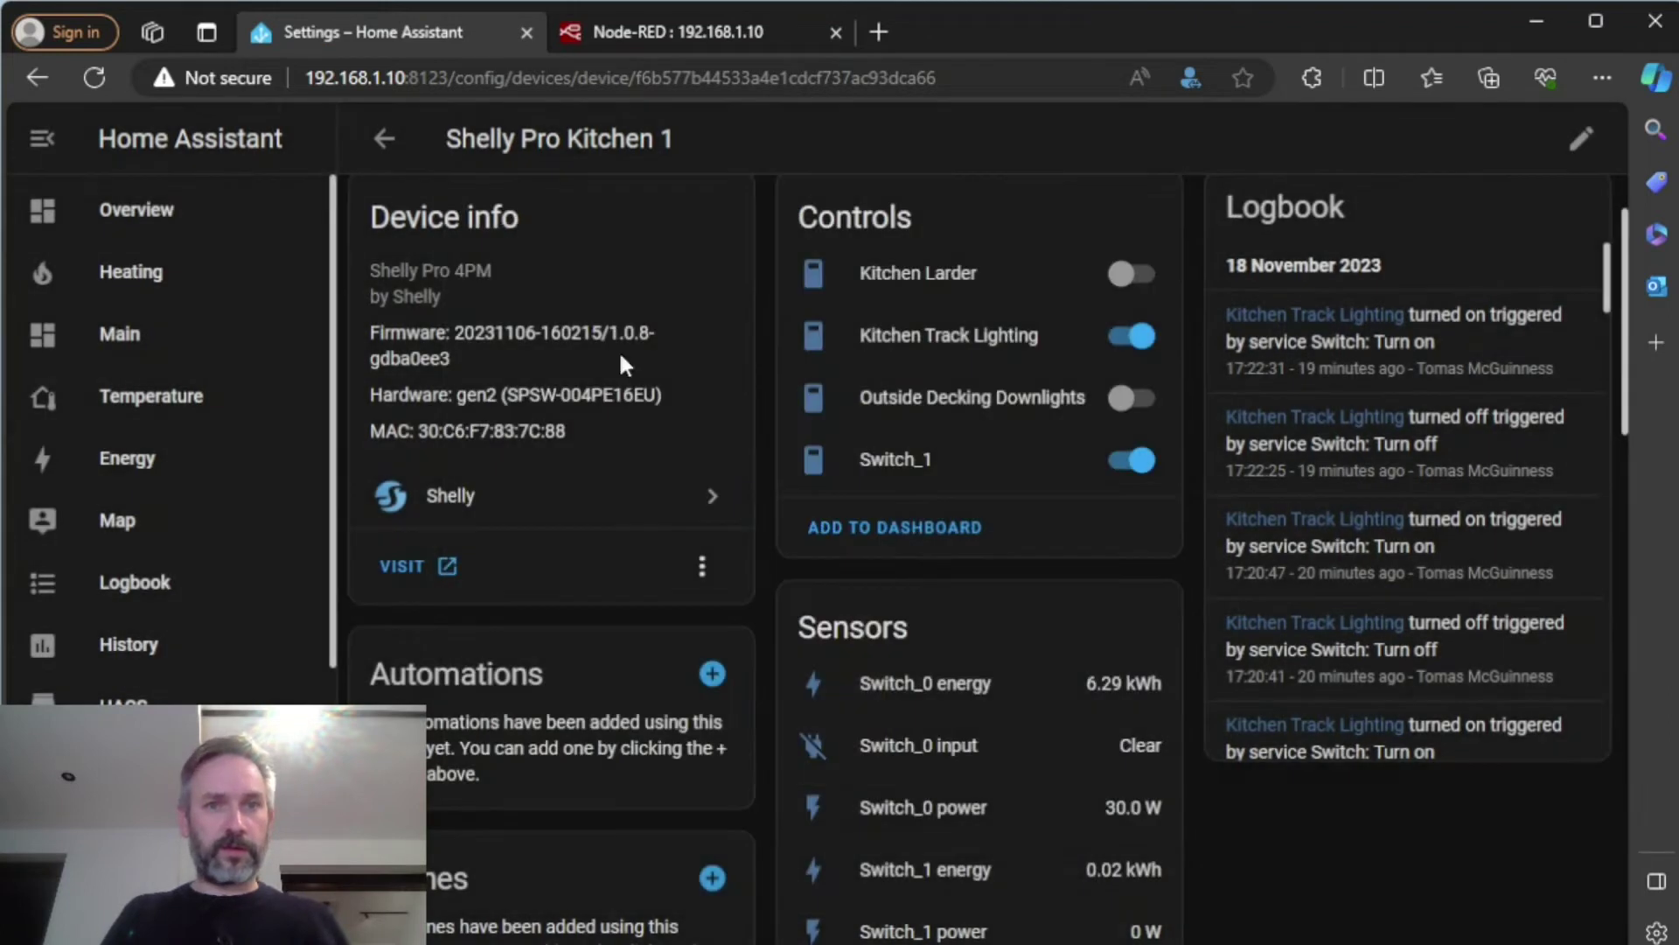
pyautogui.scroll(-5, 921, 665)
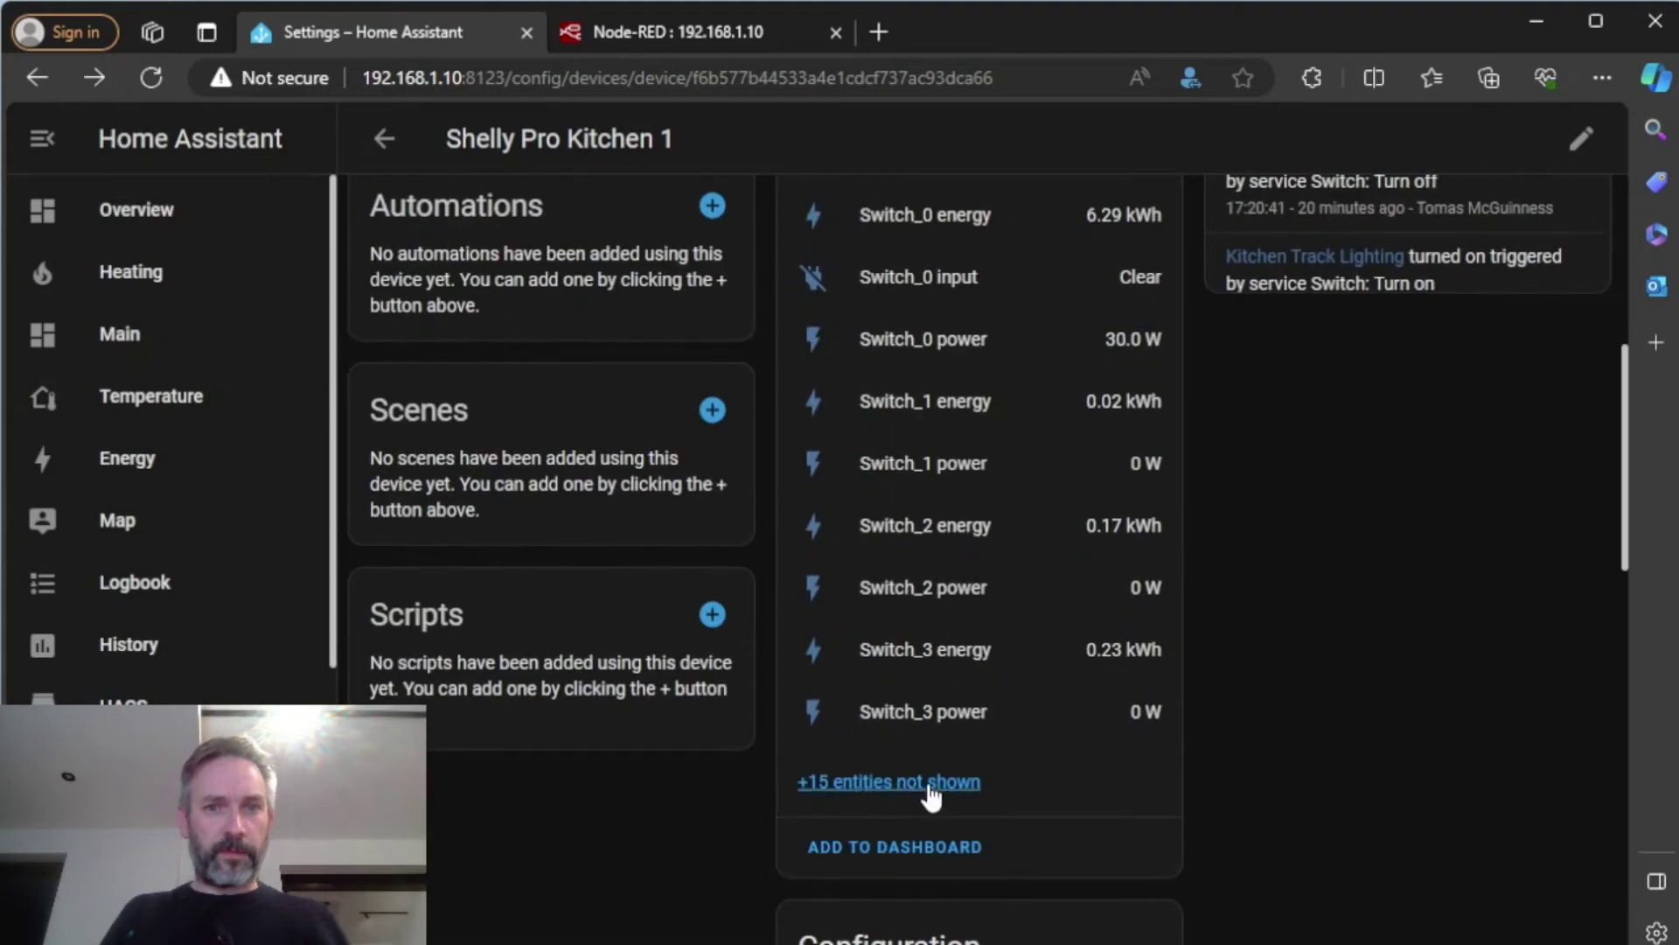
# Reveal the 15 hidden entities and enable the first disabled input sensor.
pyautogui.click(905, 779)
pyautogui.scroll(-3, 1286, 752)
pyautogui.scroll(-1, 1303, 742)
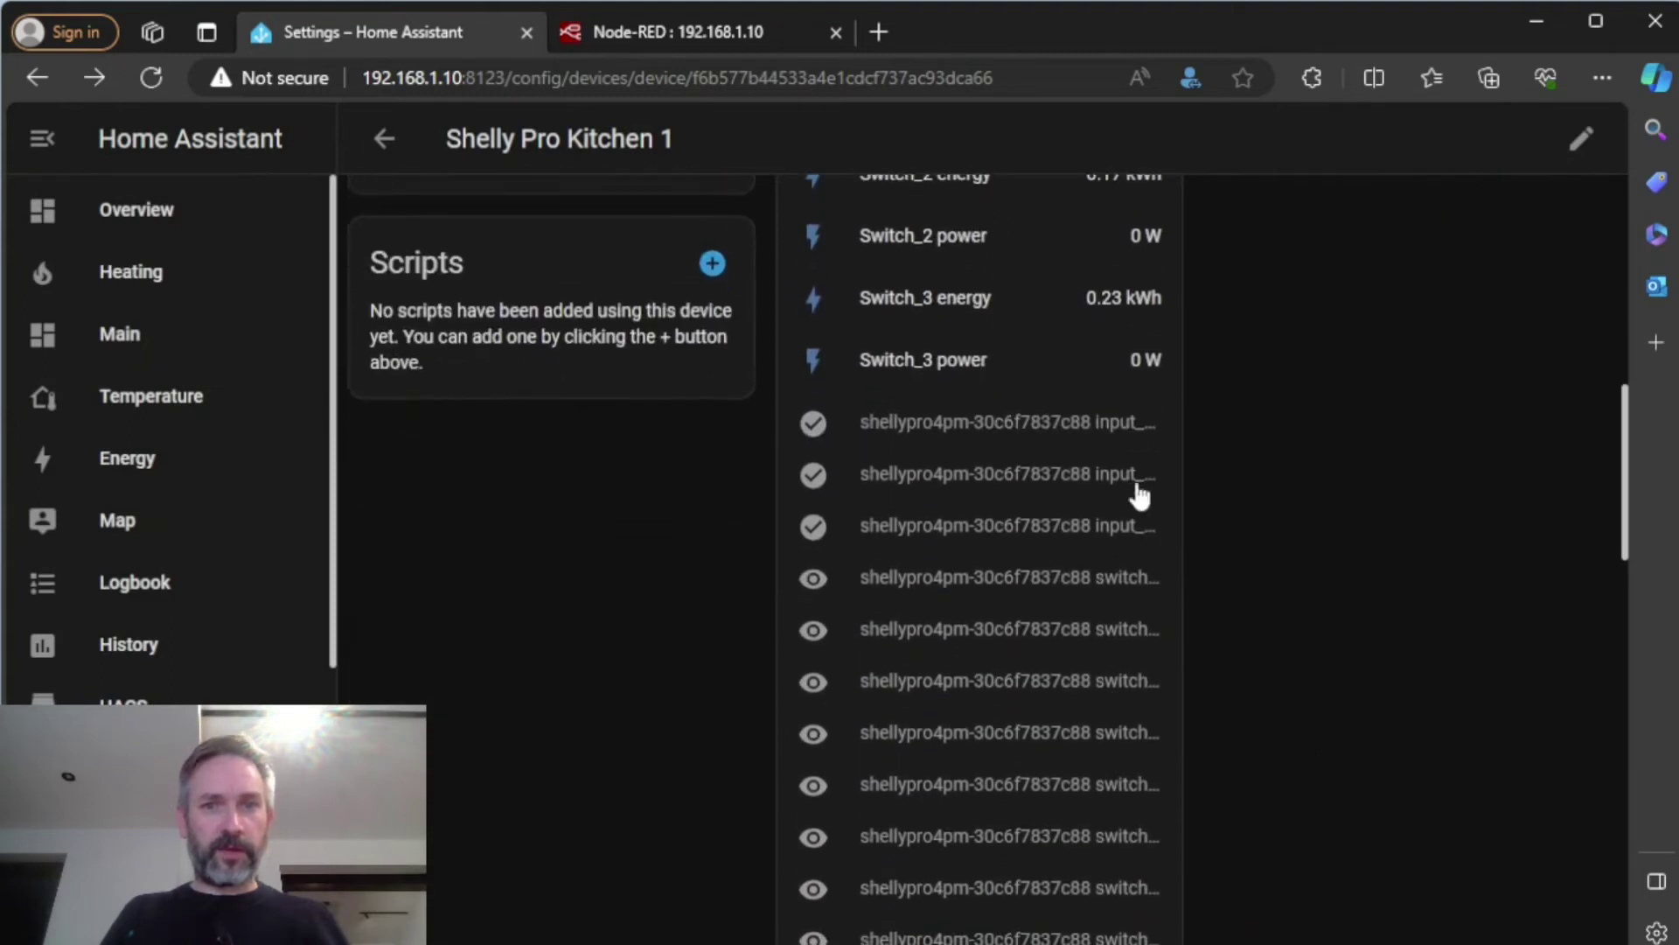
pyautogui.click(996, 428)
pyautogui.click(1148, 203)
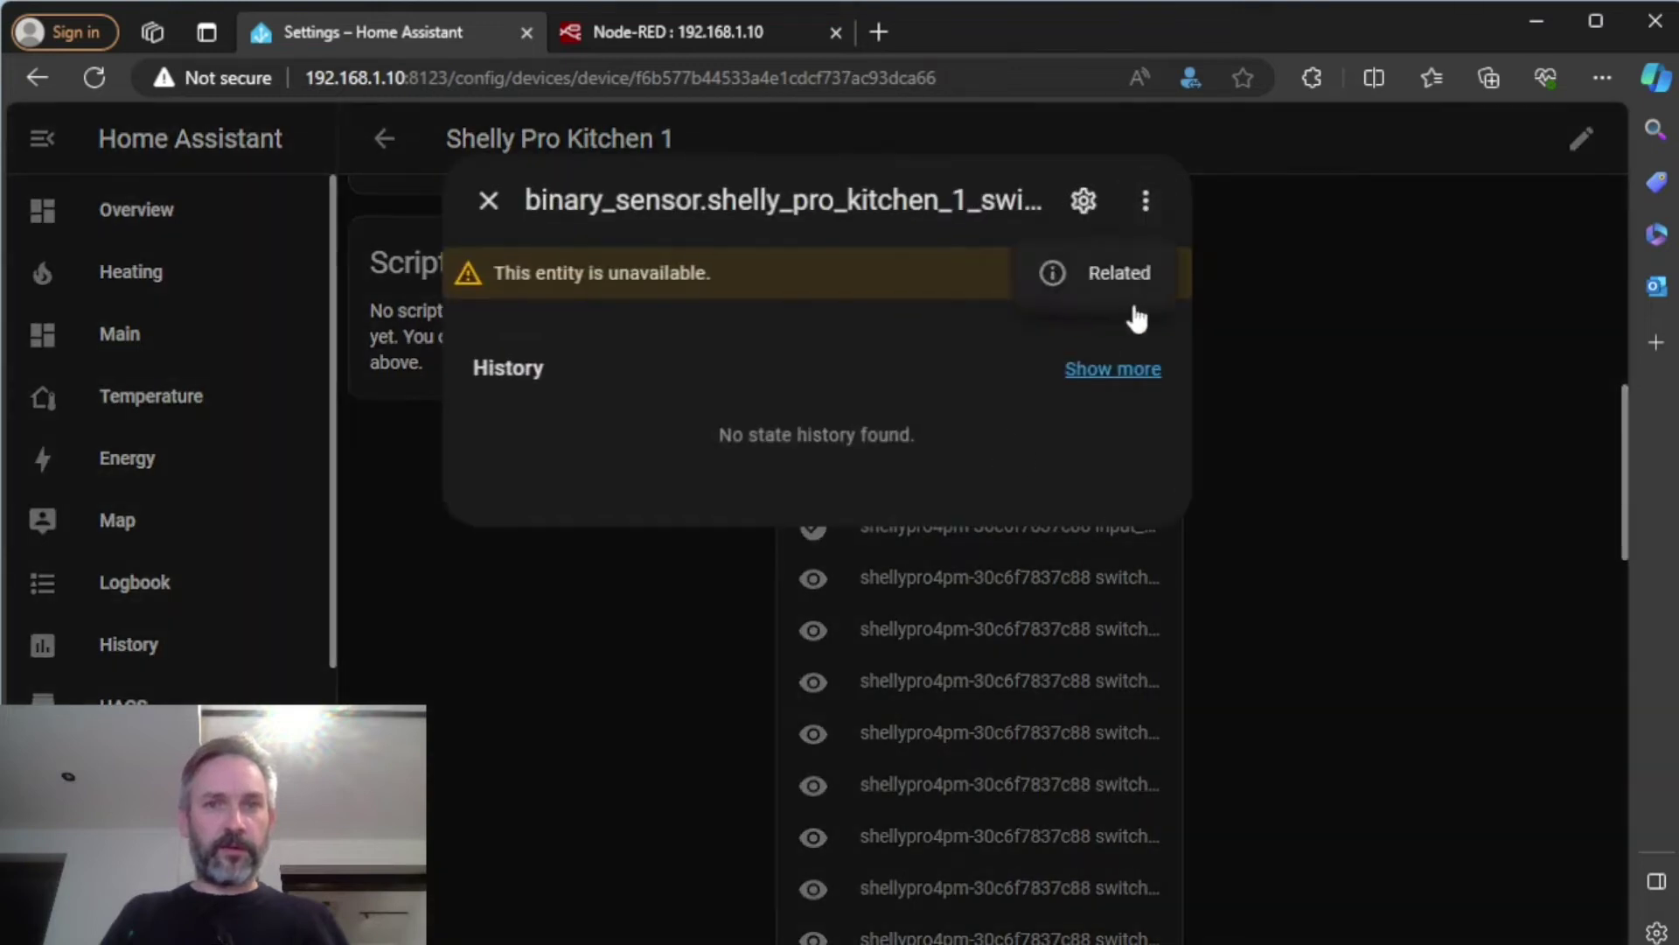
pyautogui.click(1083, 202)
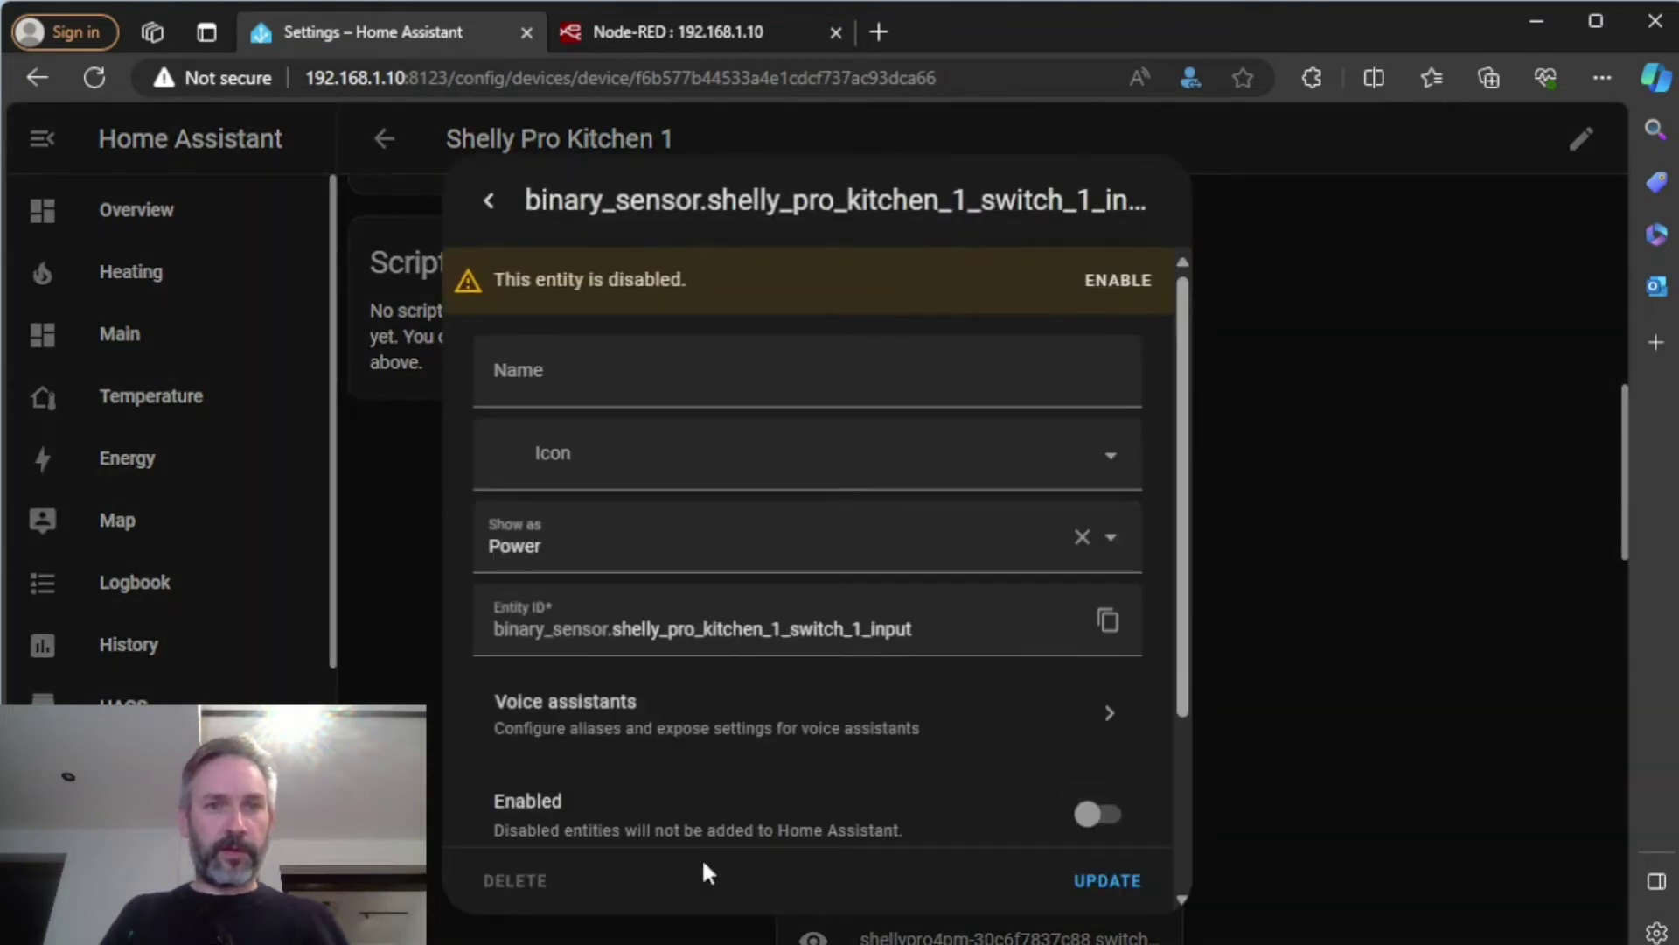
pyautogui.click(1098, 814)
pyautogui.click(1107, 880)
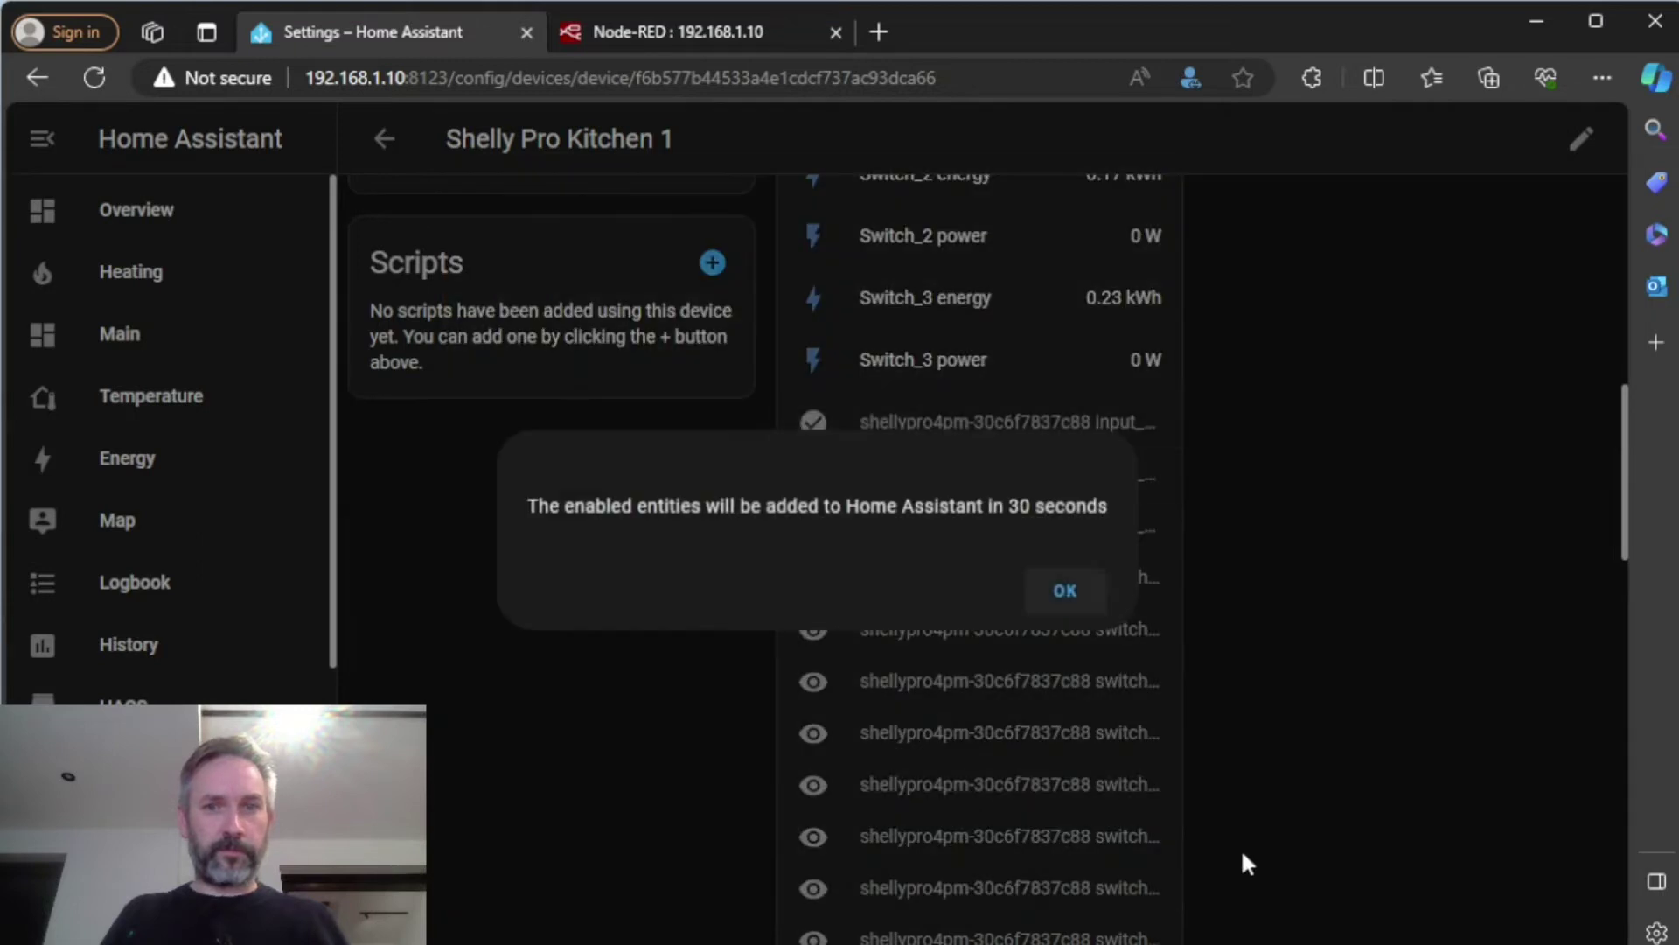
pyautogui.click(1065, 592)
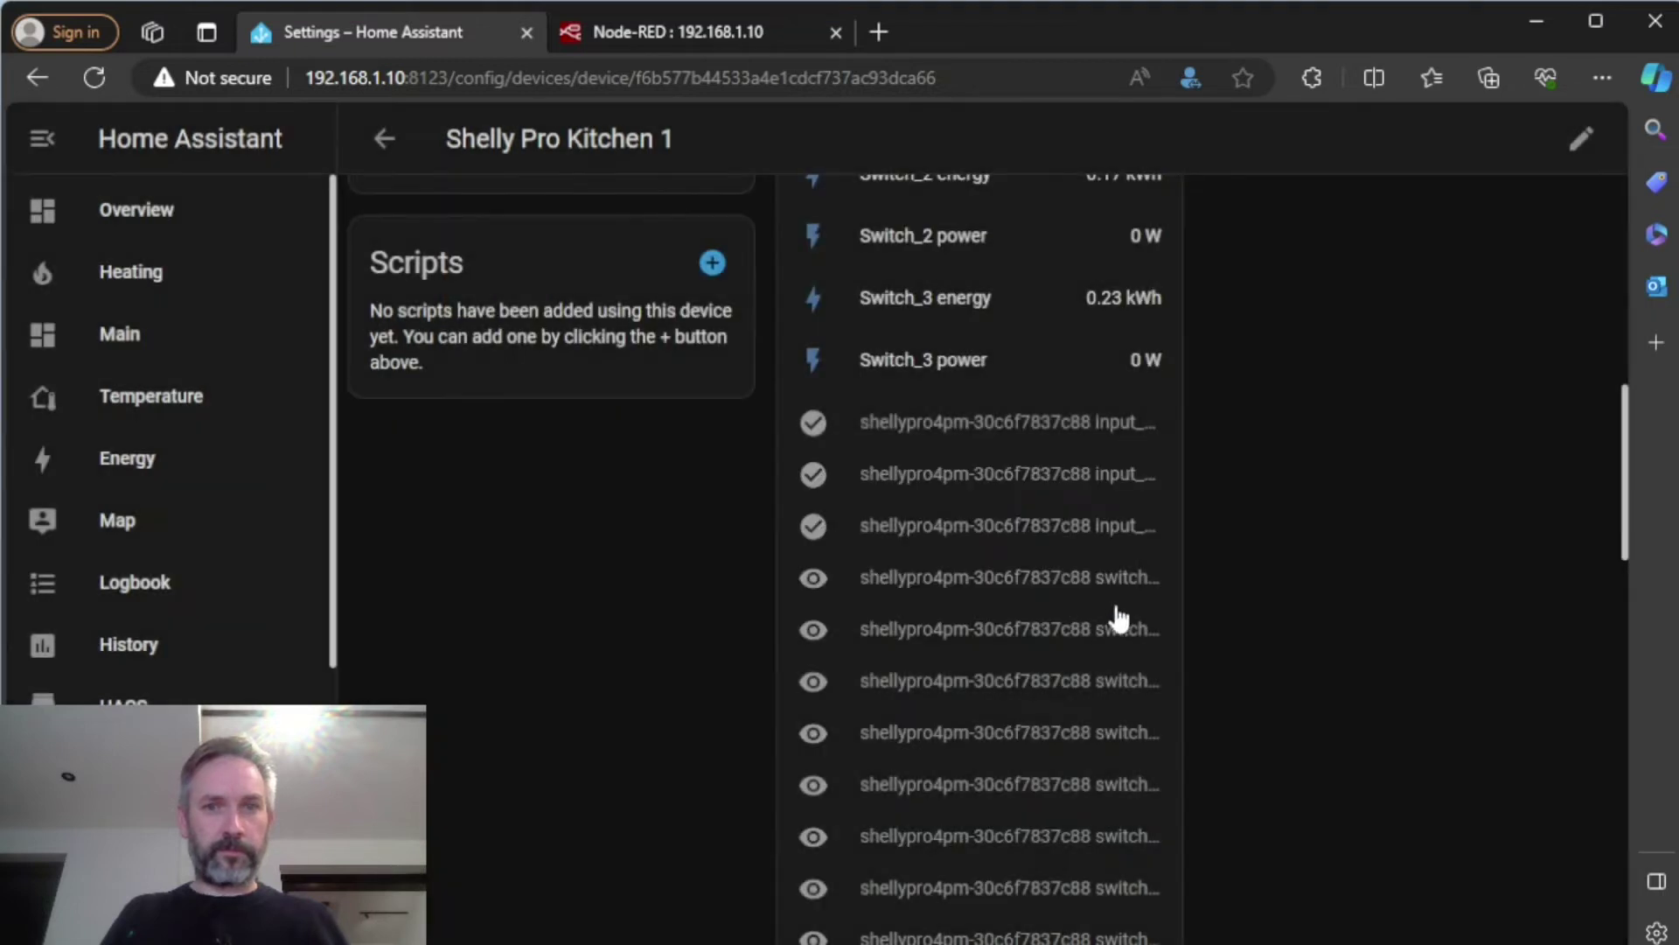
# Enable the switch_2 and switch_3 input sensors as well, dismissing each 30-second notice.
pyautogui.click(1046, 473)
pyautogui.click(1085, 203)
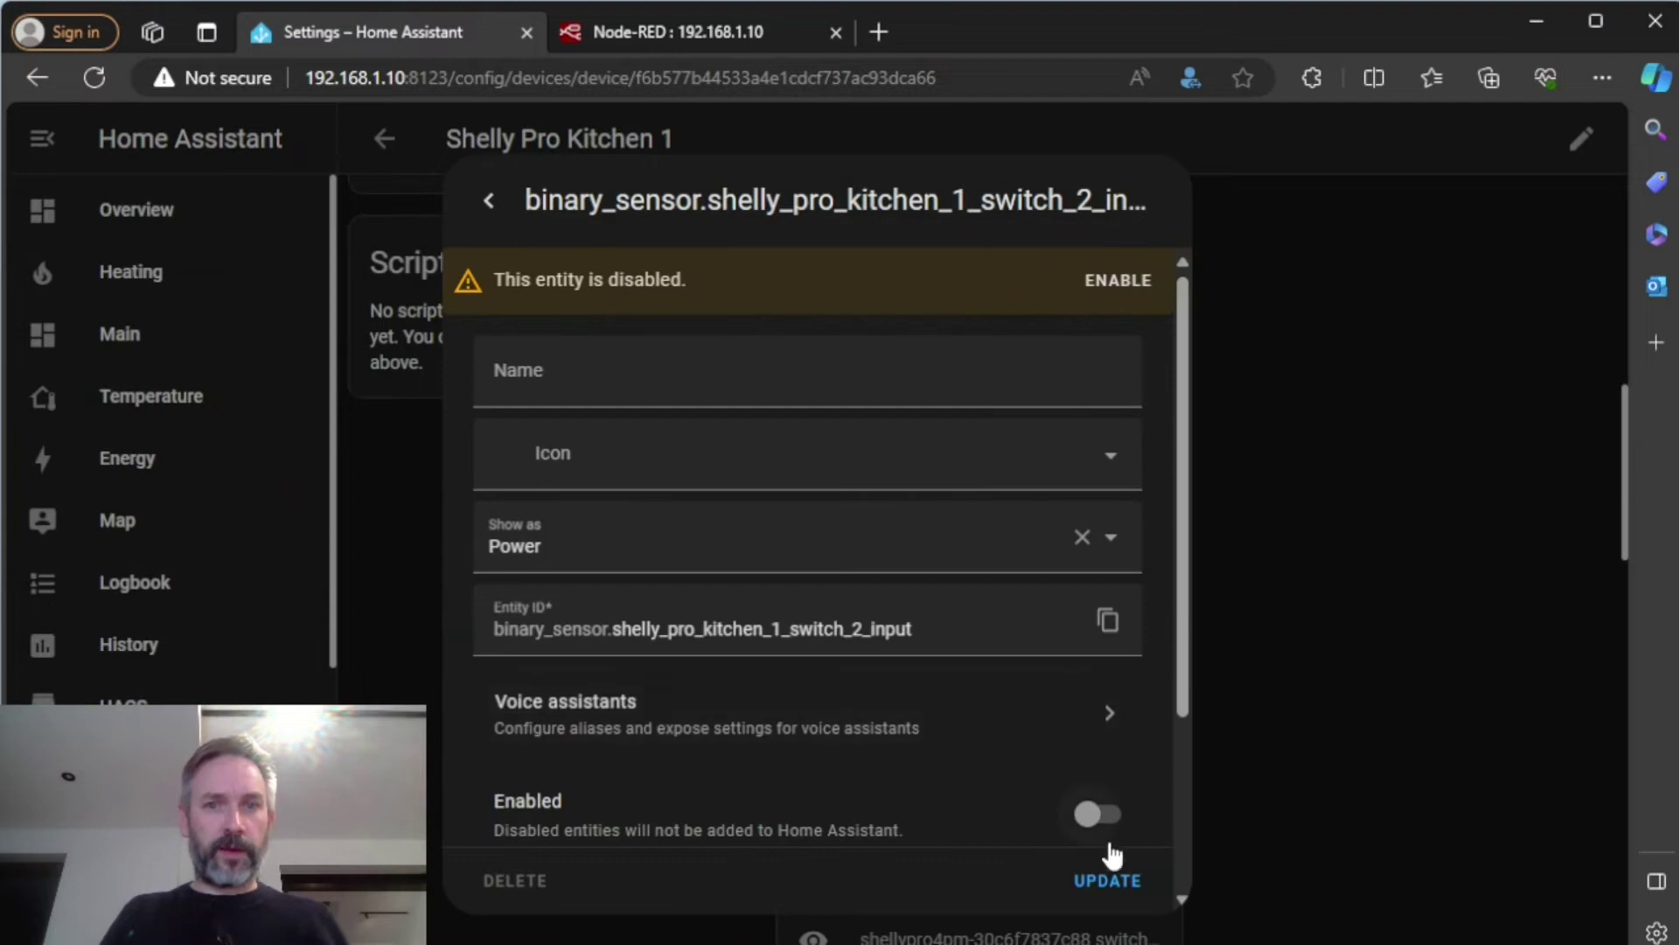
pyautogui.click(1102, 881)
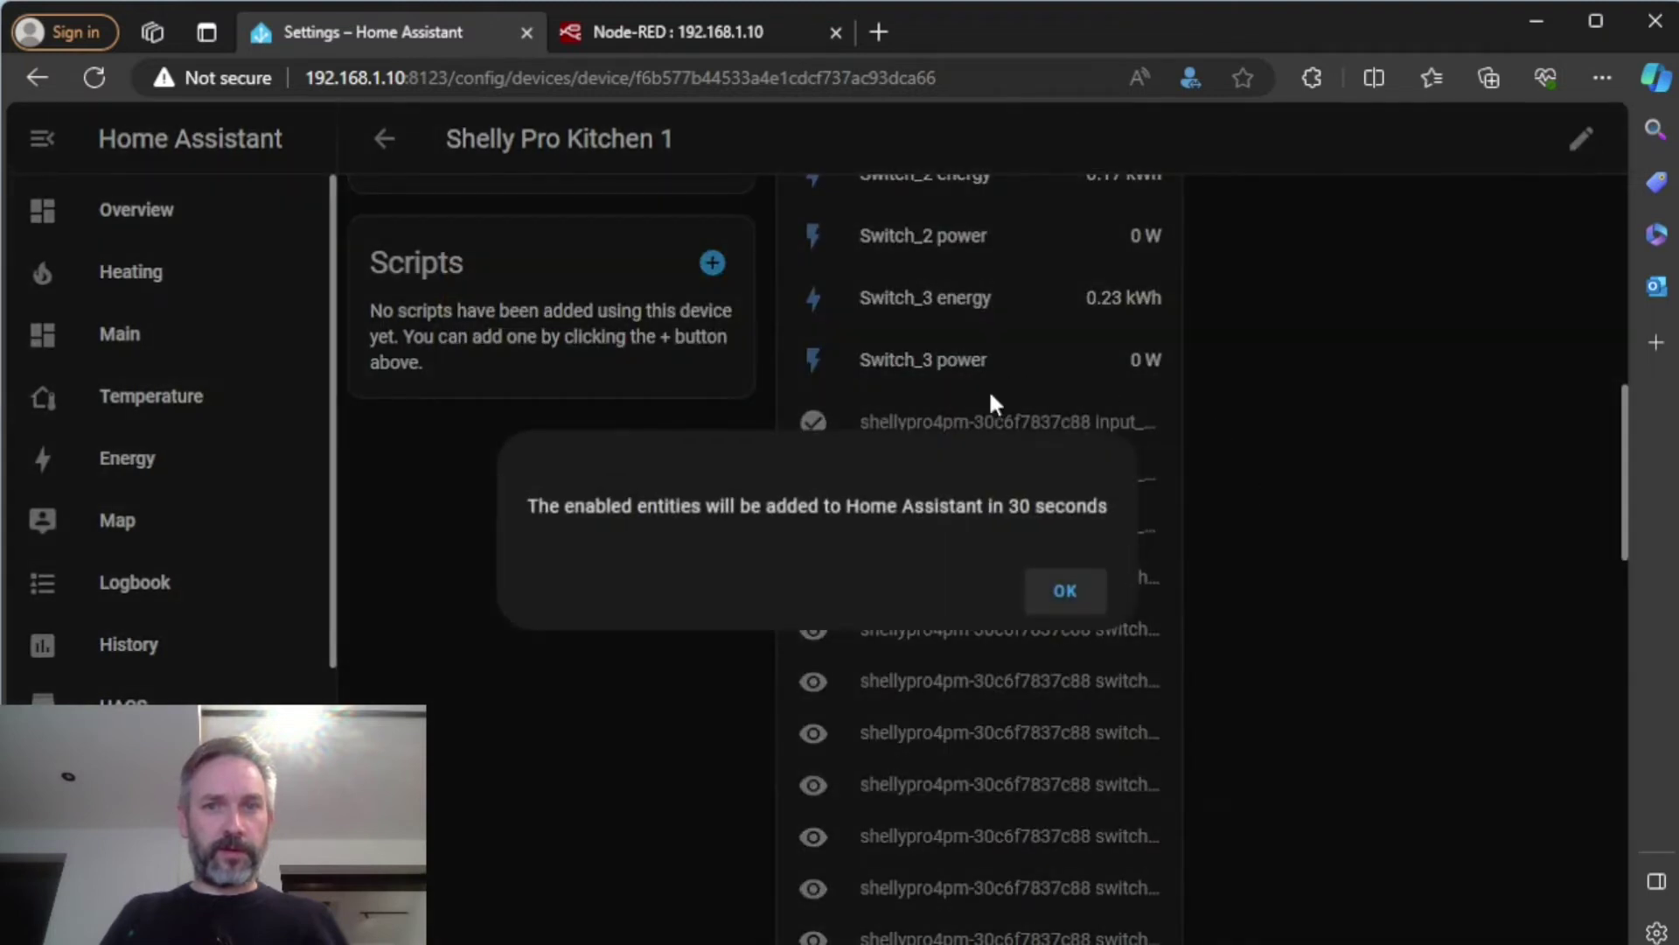
pyautogui.click(1067, 592)
pyautogui.click(1032, 530)
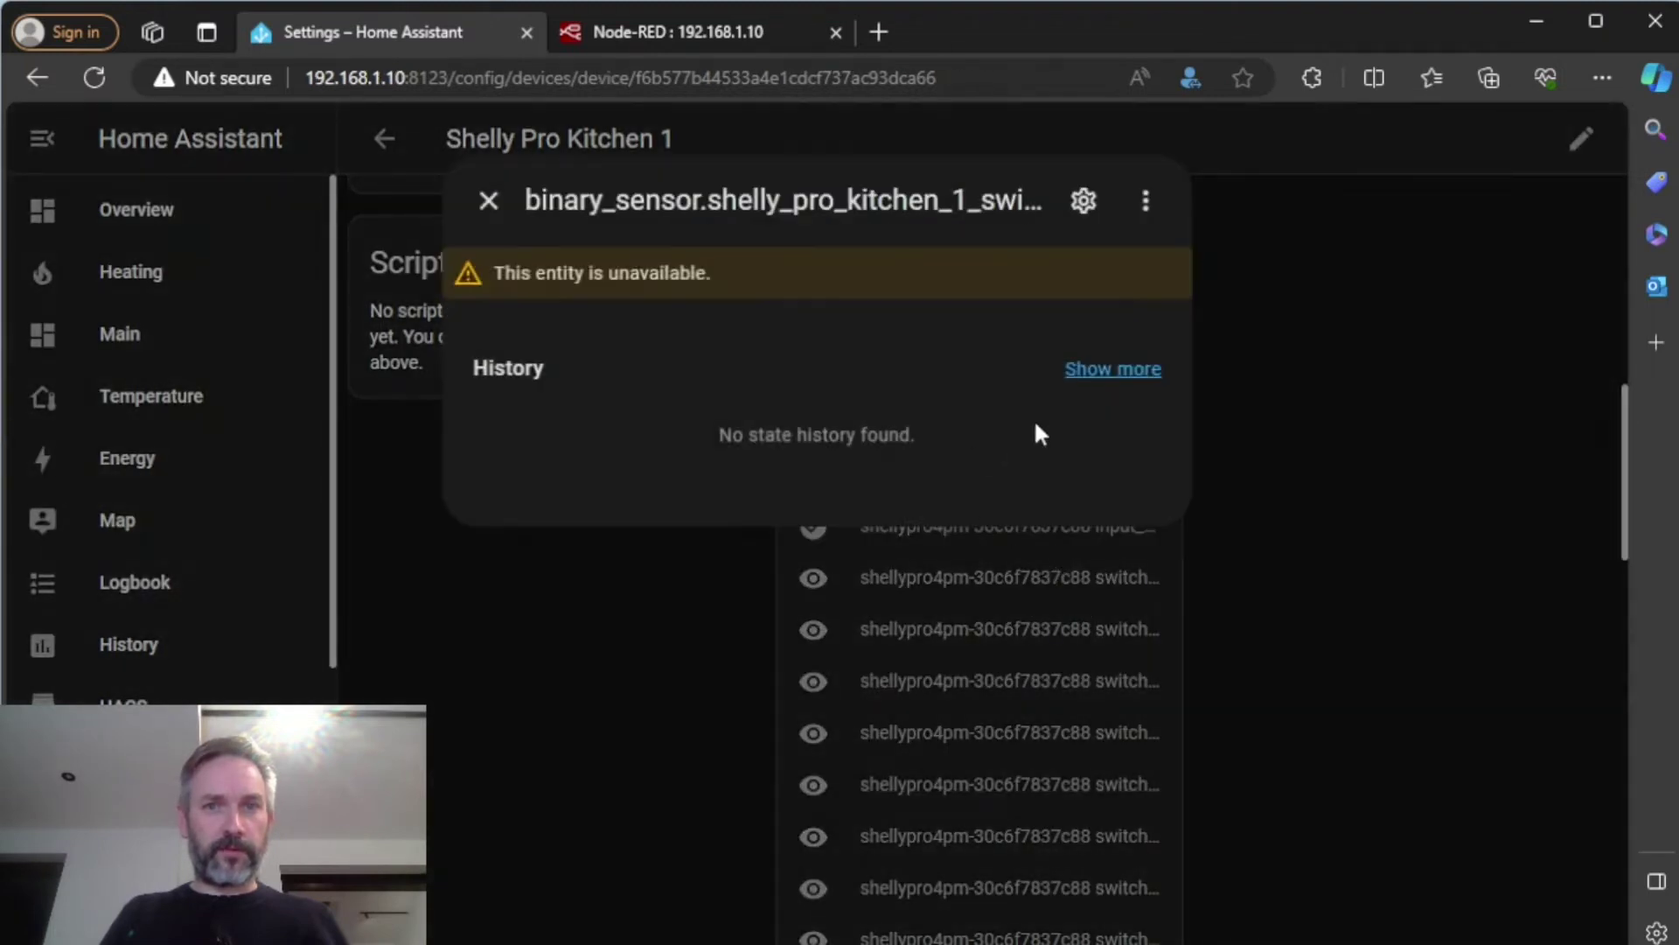
pyautogui.click(1088, 205)
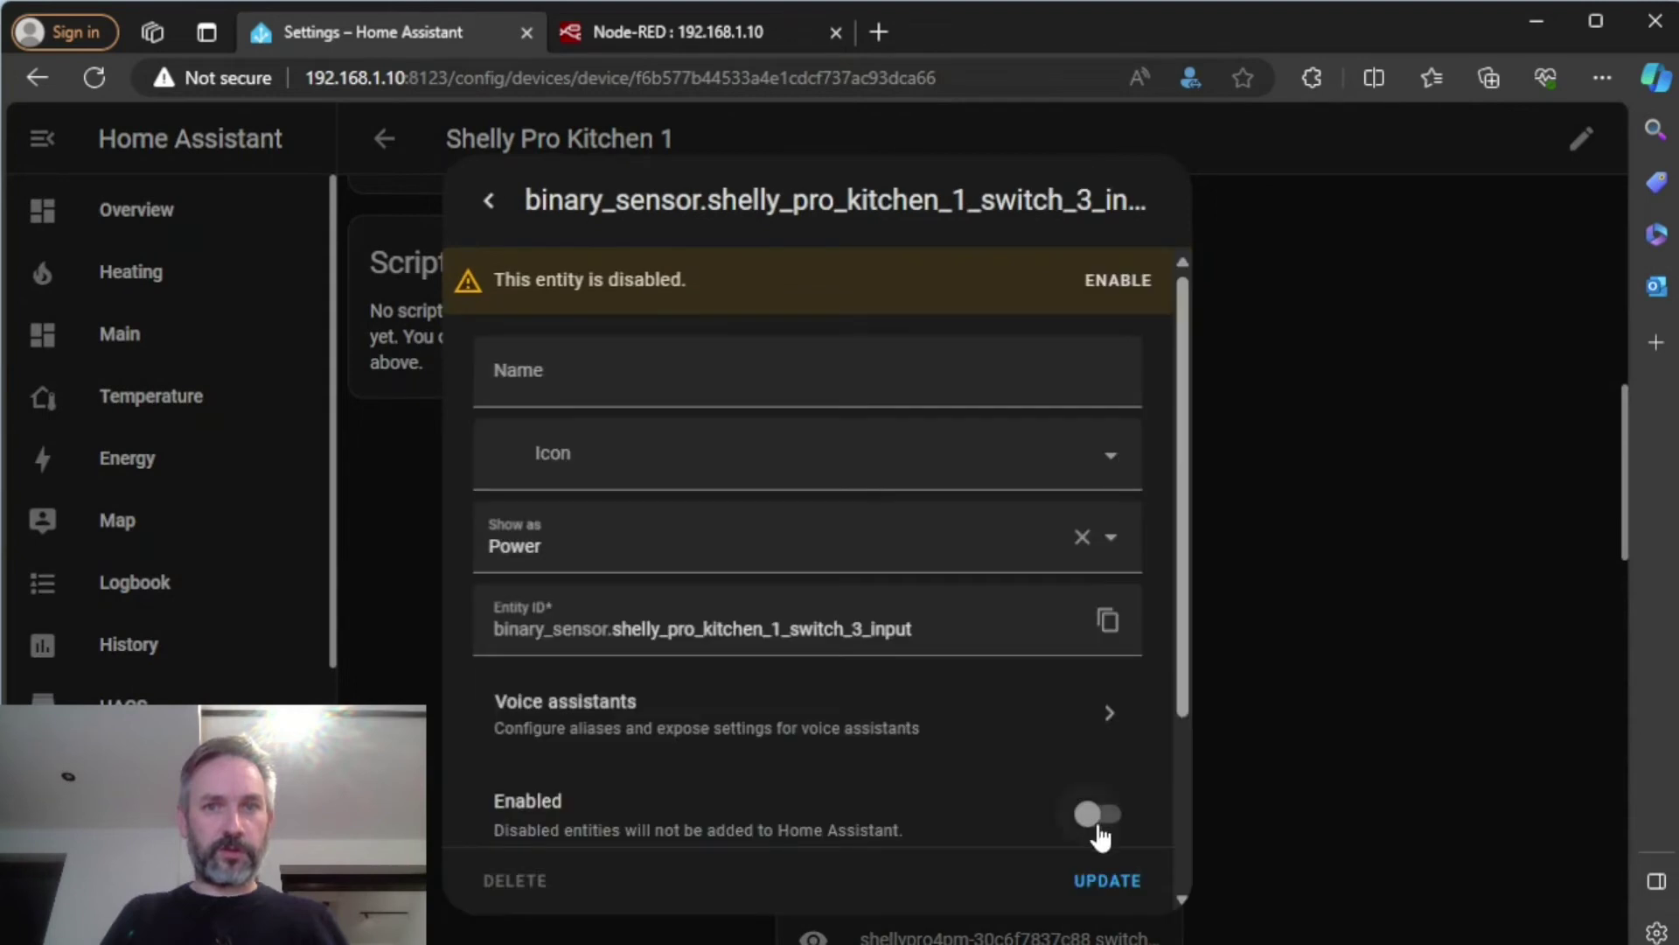
pyautogui.click(1097, 818)
pyautogui.click(1107, 880)
pyautogui.click(1067, 592)
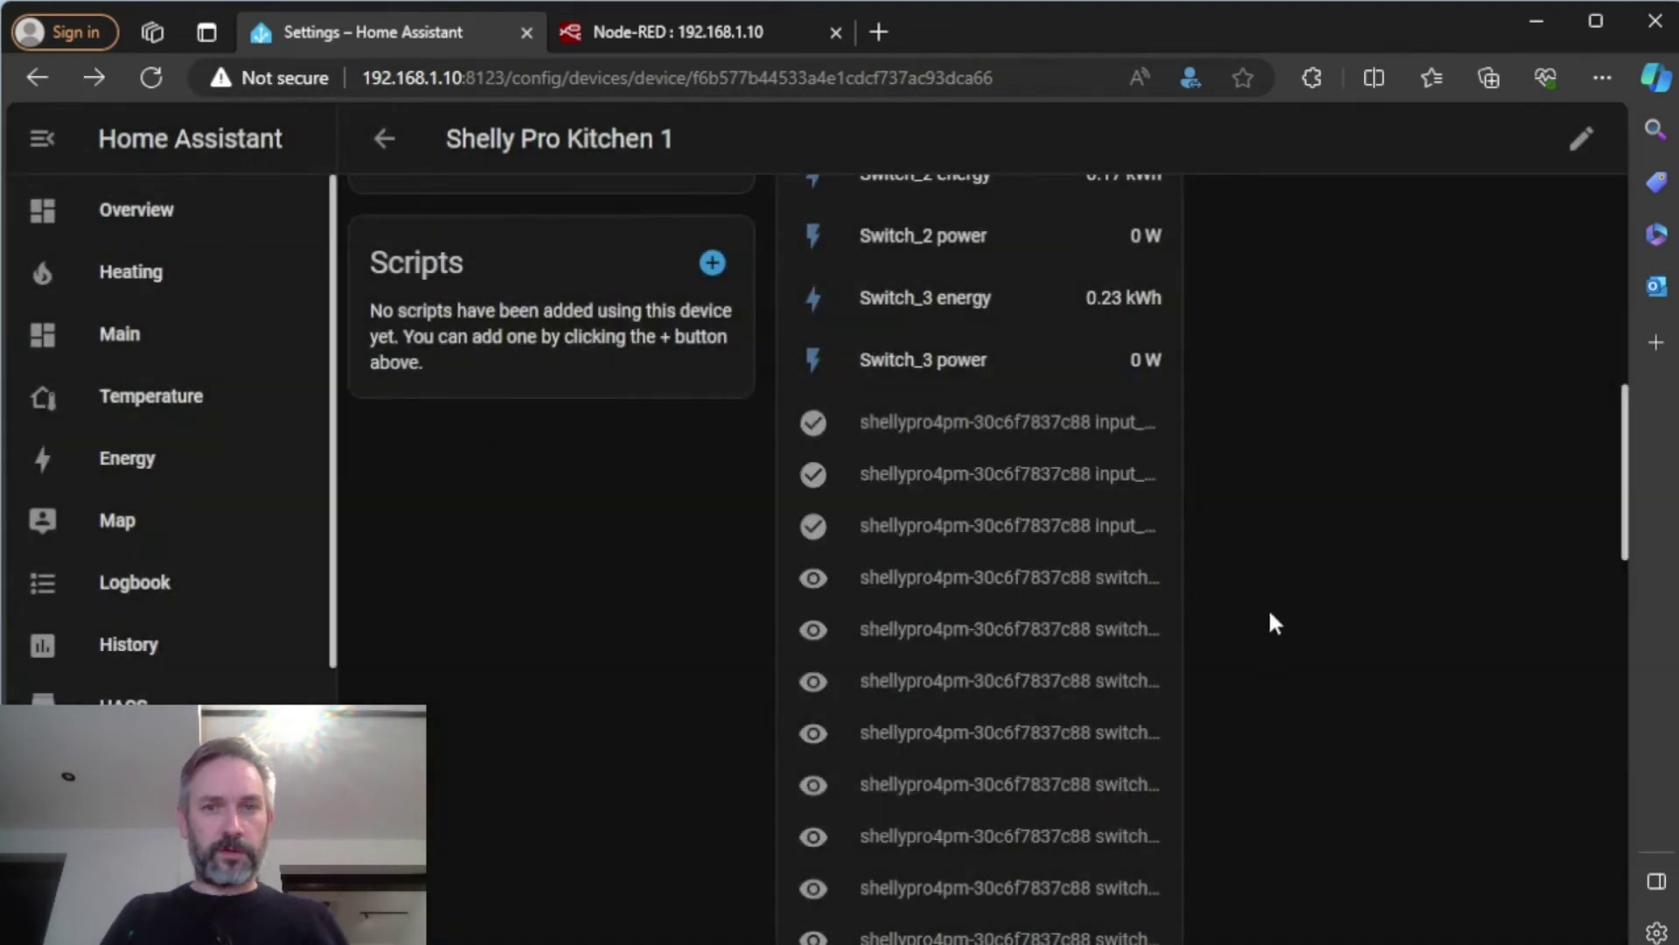
pyautogui.scroll(3, 1270, 613)
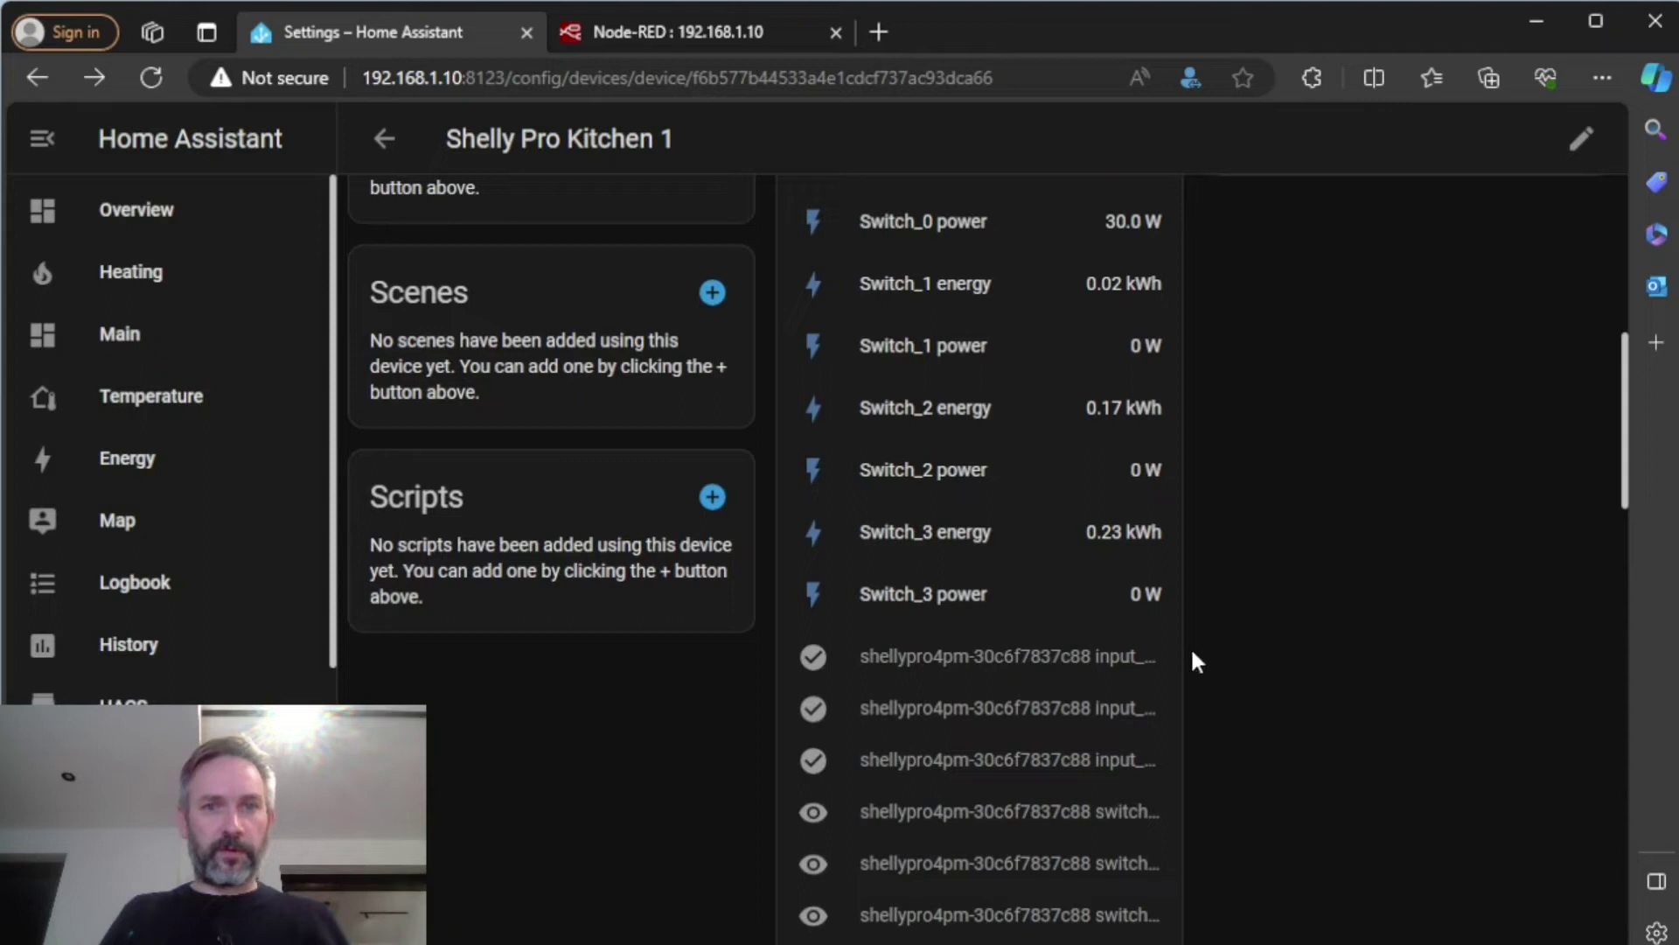
pyautogui.scroll(-6, 1081, 662)
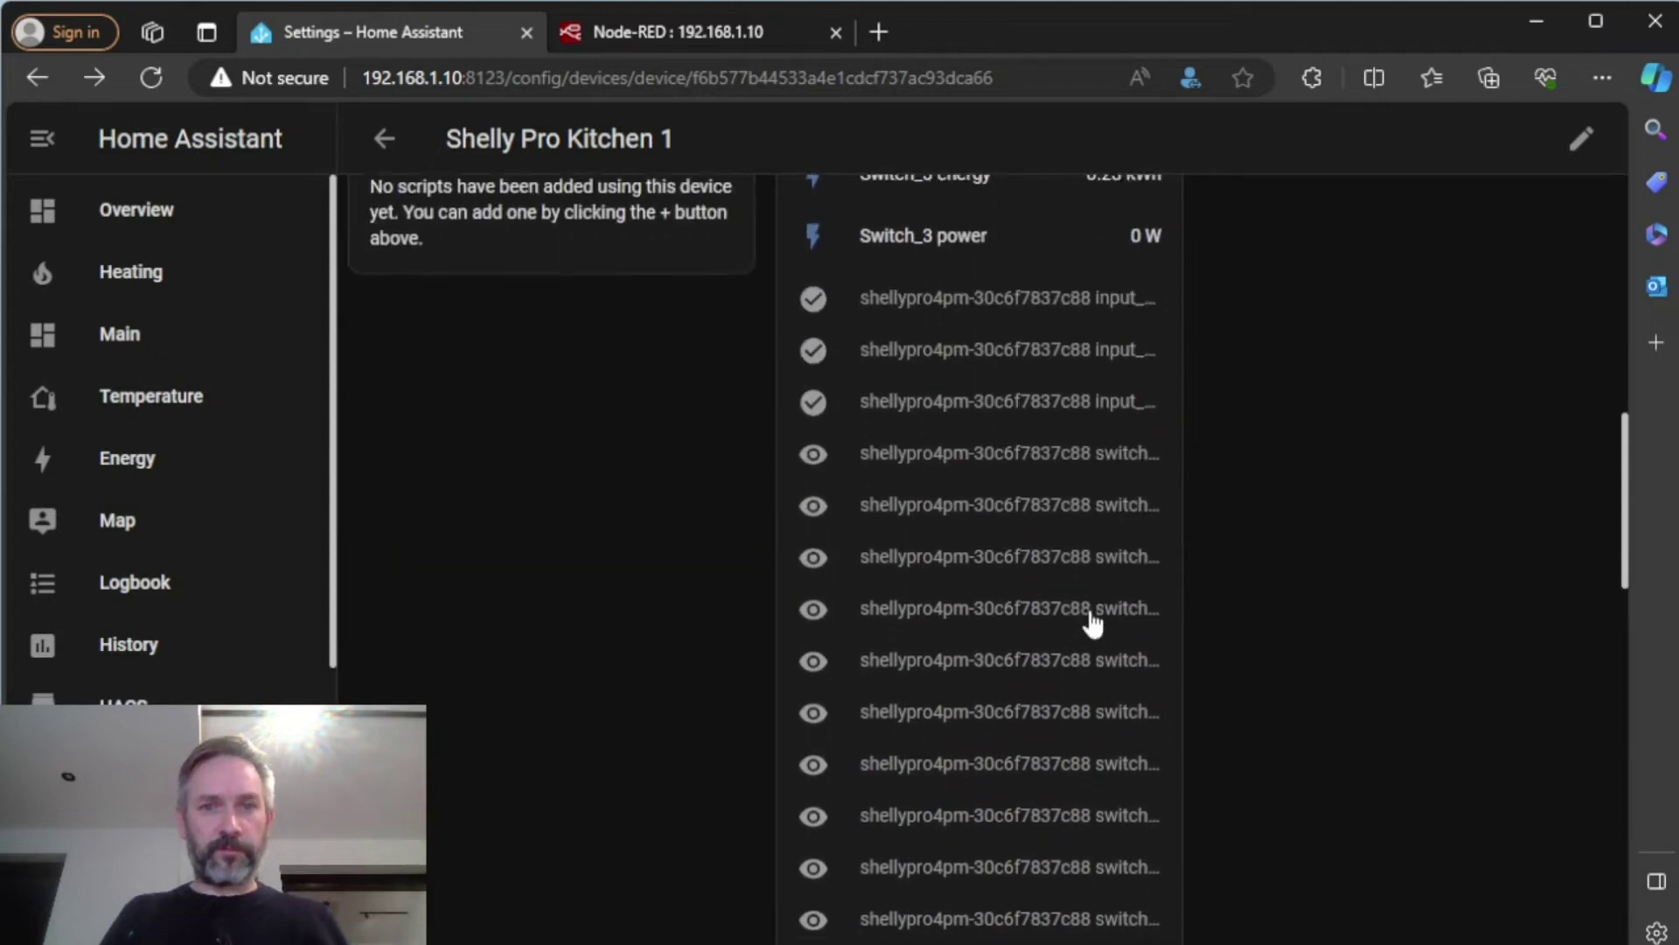
pyautogui.scroll(6, 1090, 621)
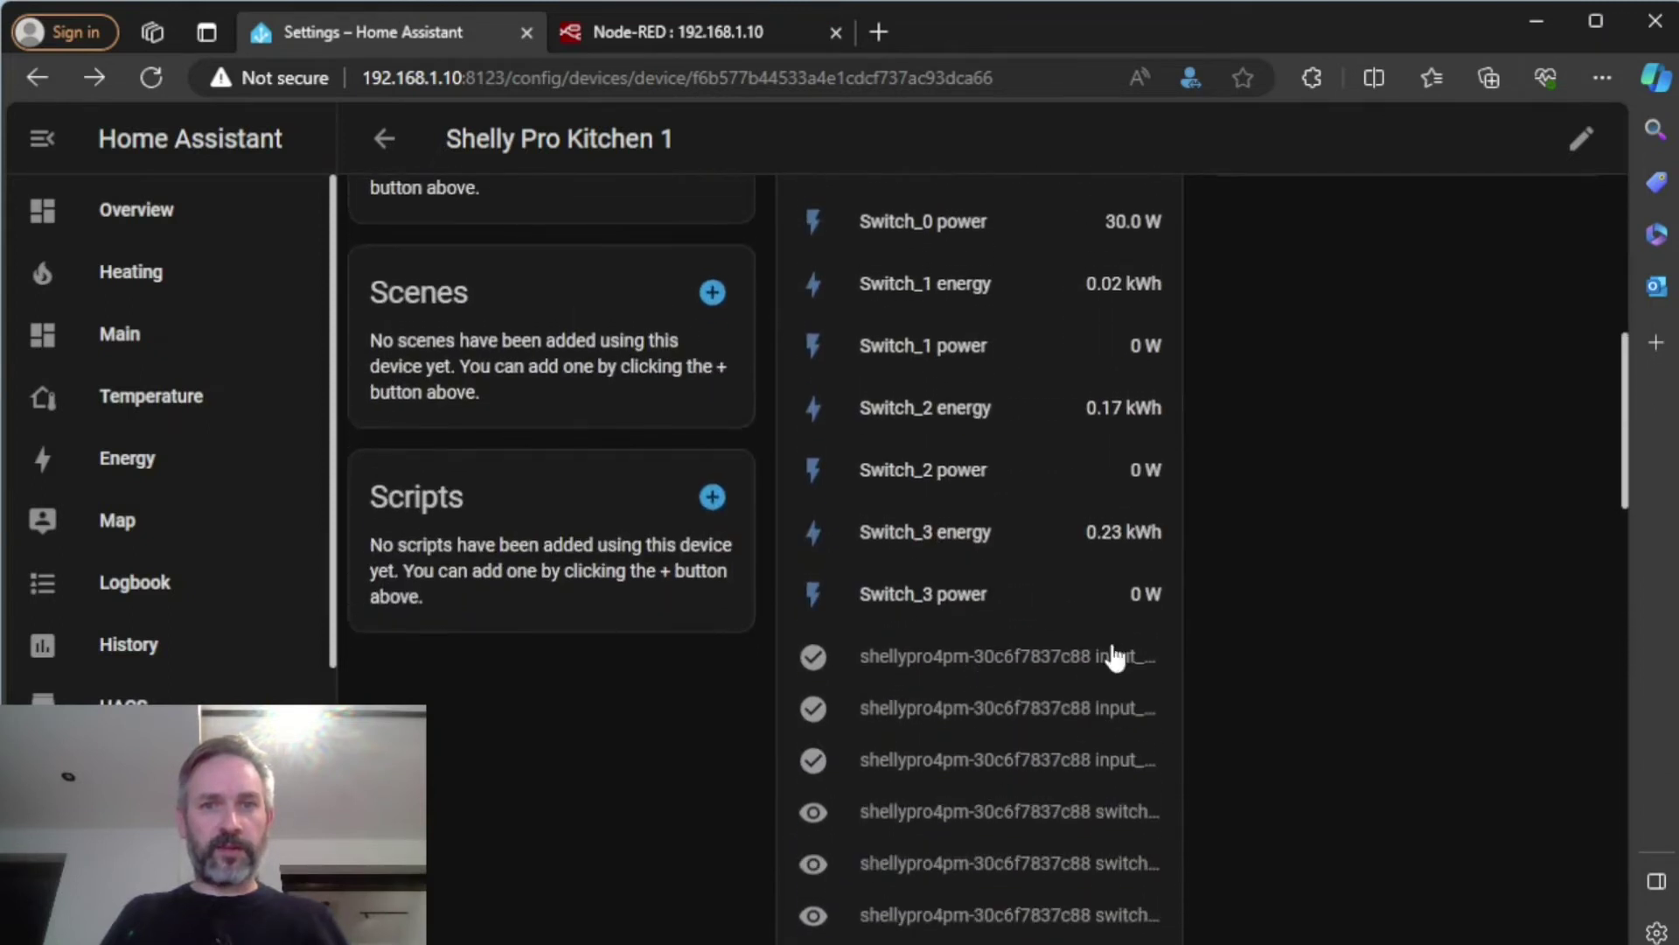
pyautogui.scroll(3, 1082, 751)
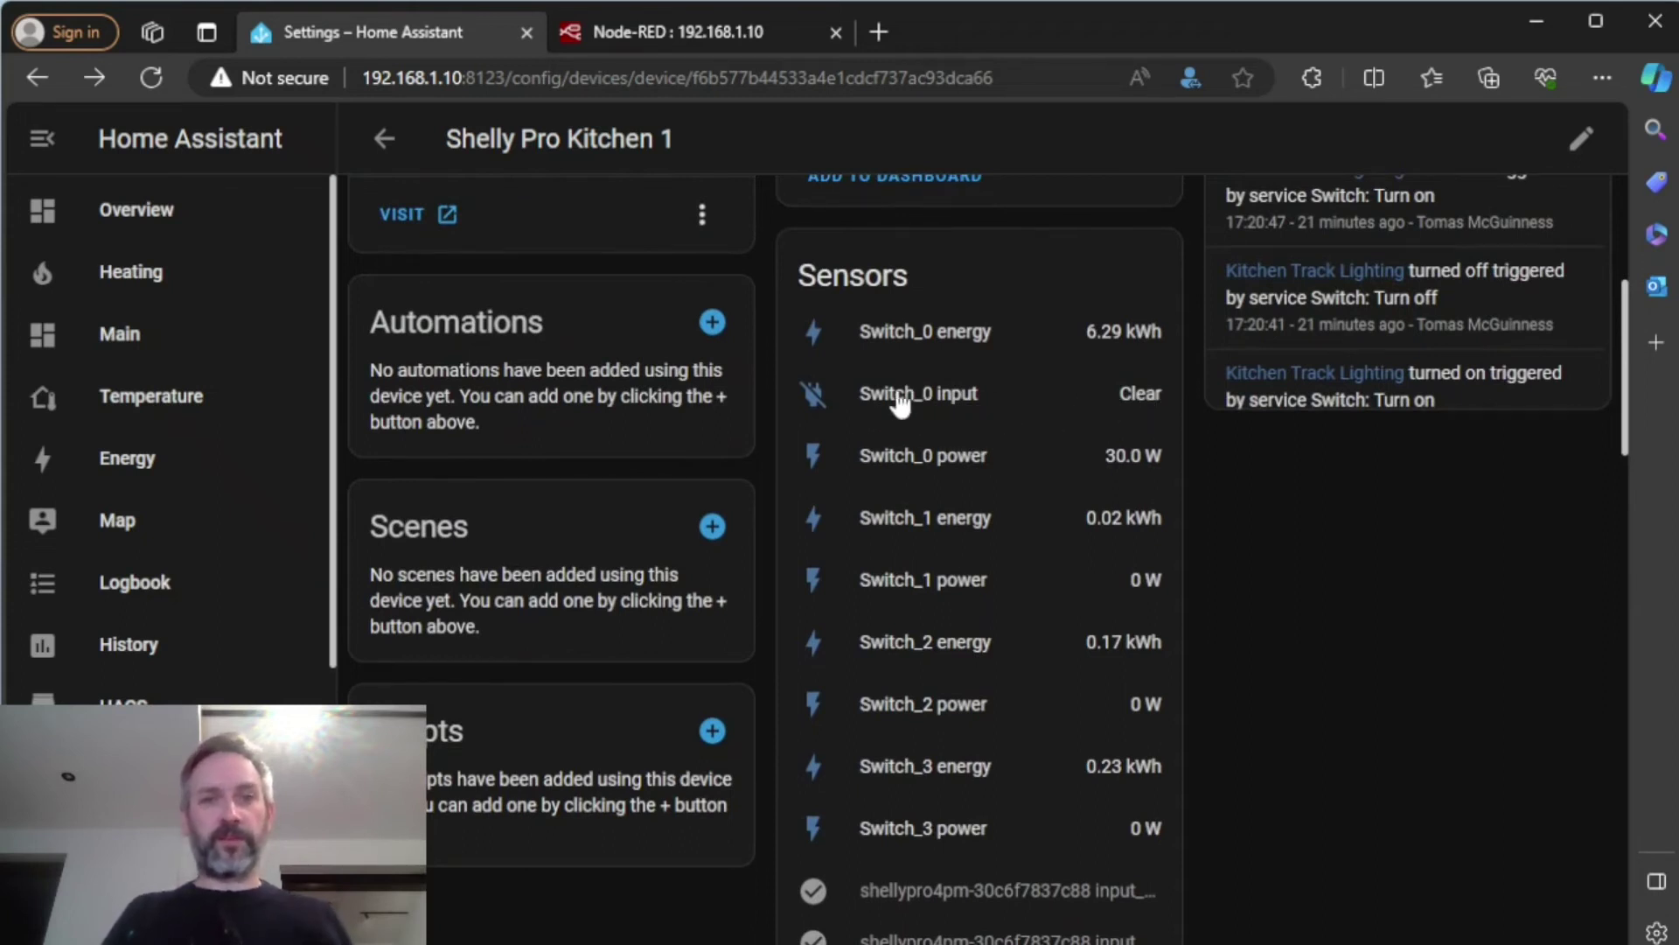
pyautogui.scroll(5, 998, 404)
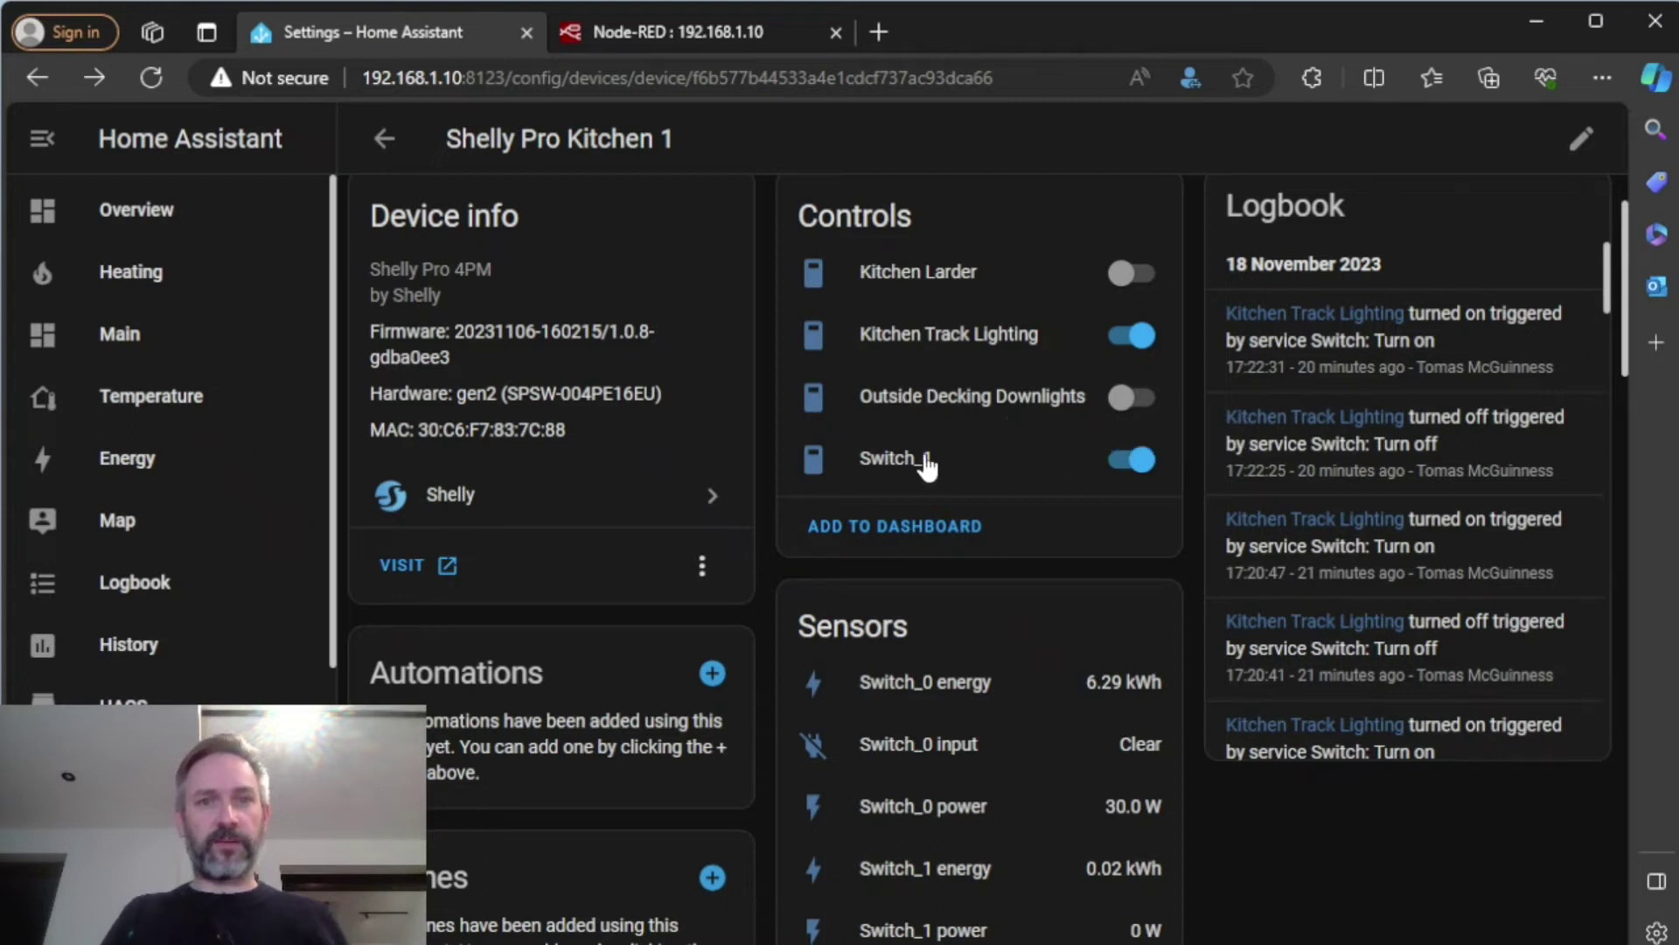
pyautogui.scroll(-1, 924, 464)
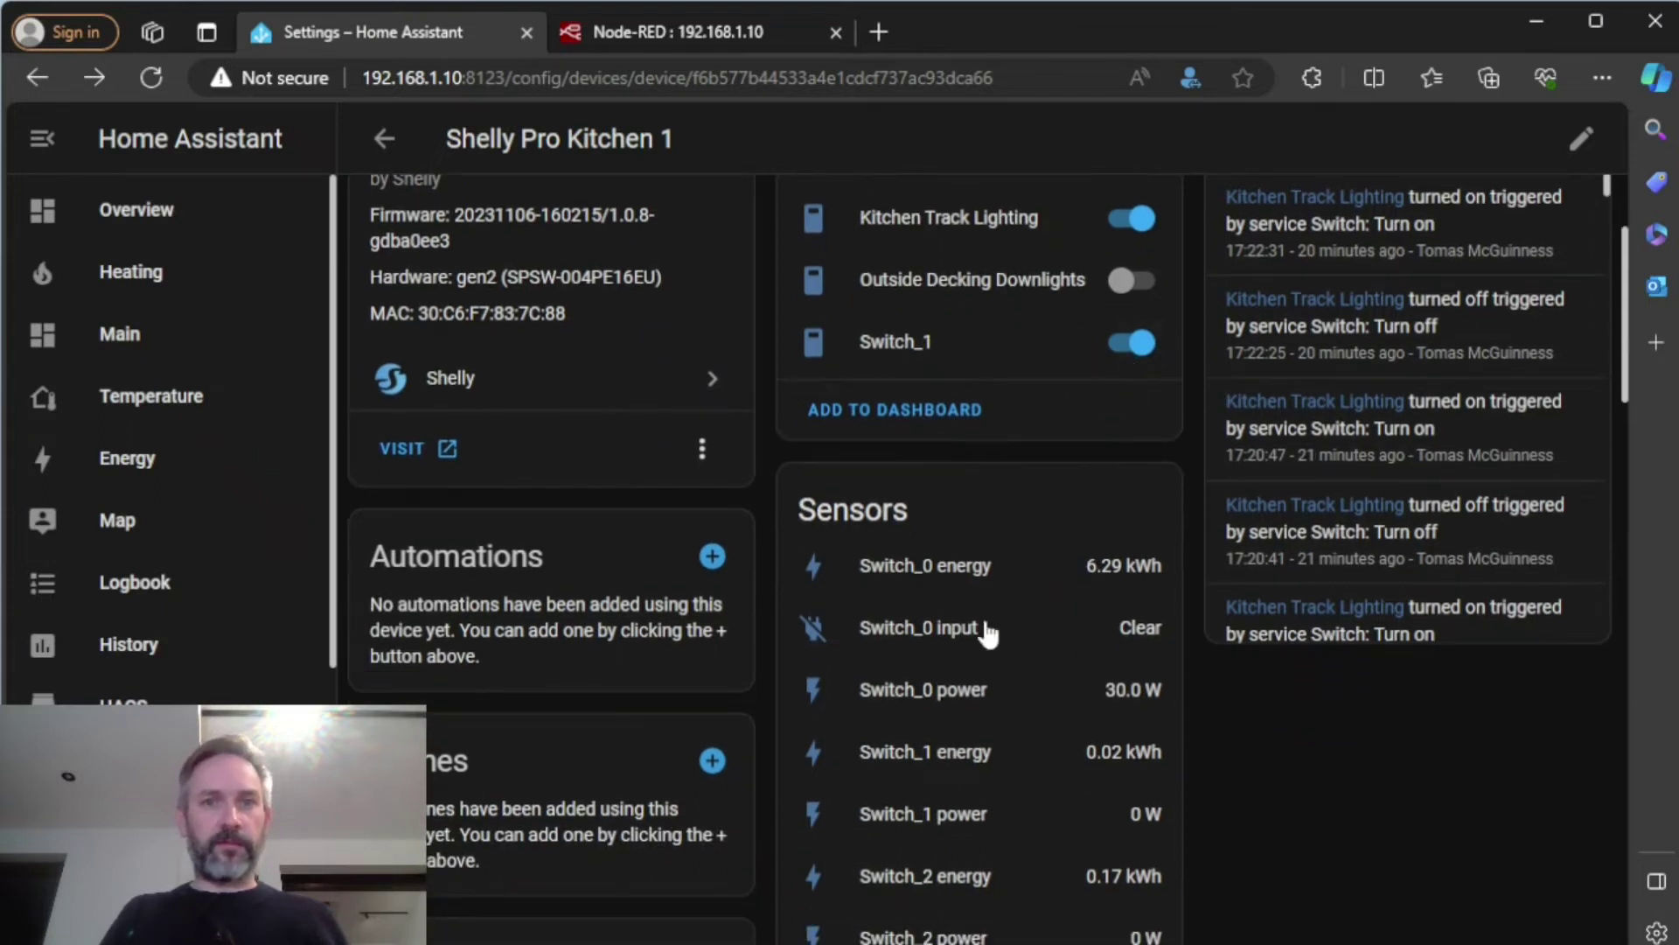
pyautogui.scroll(-1, 957, 643)
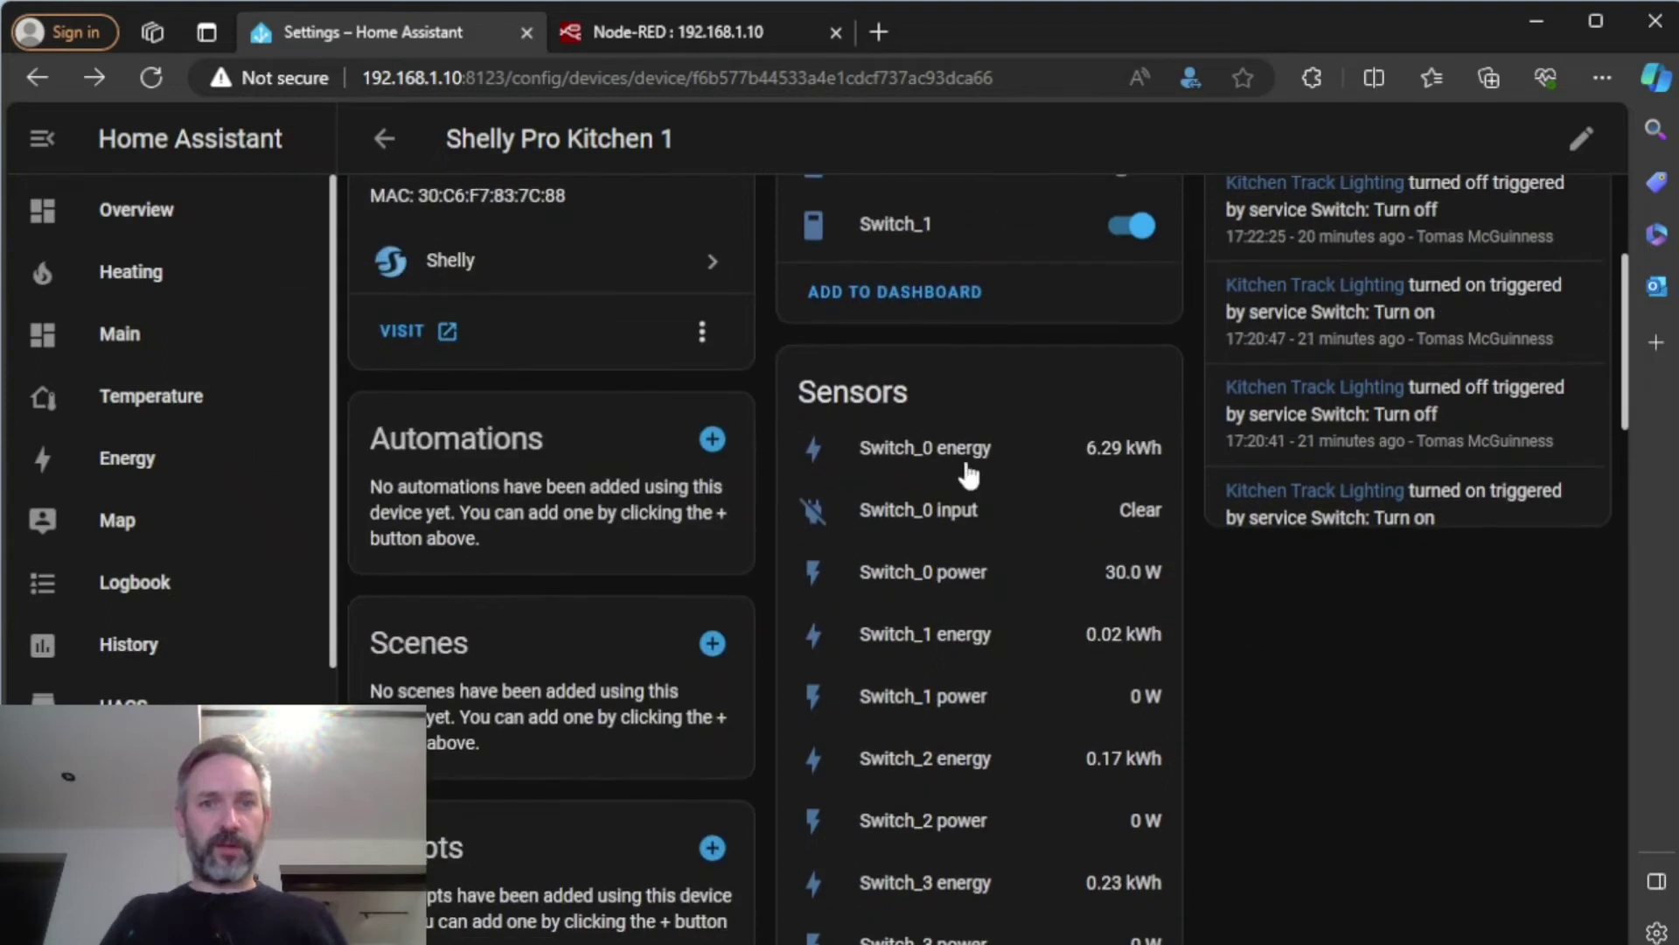
pyautogui.scroll(-2, 966, 476)
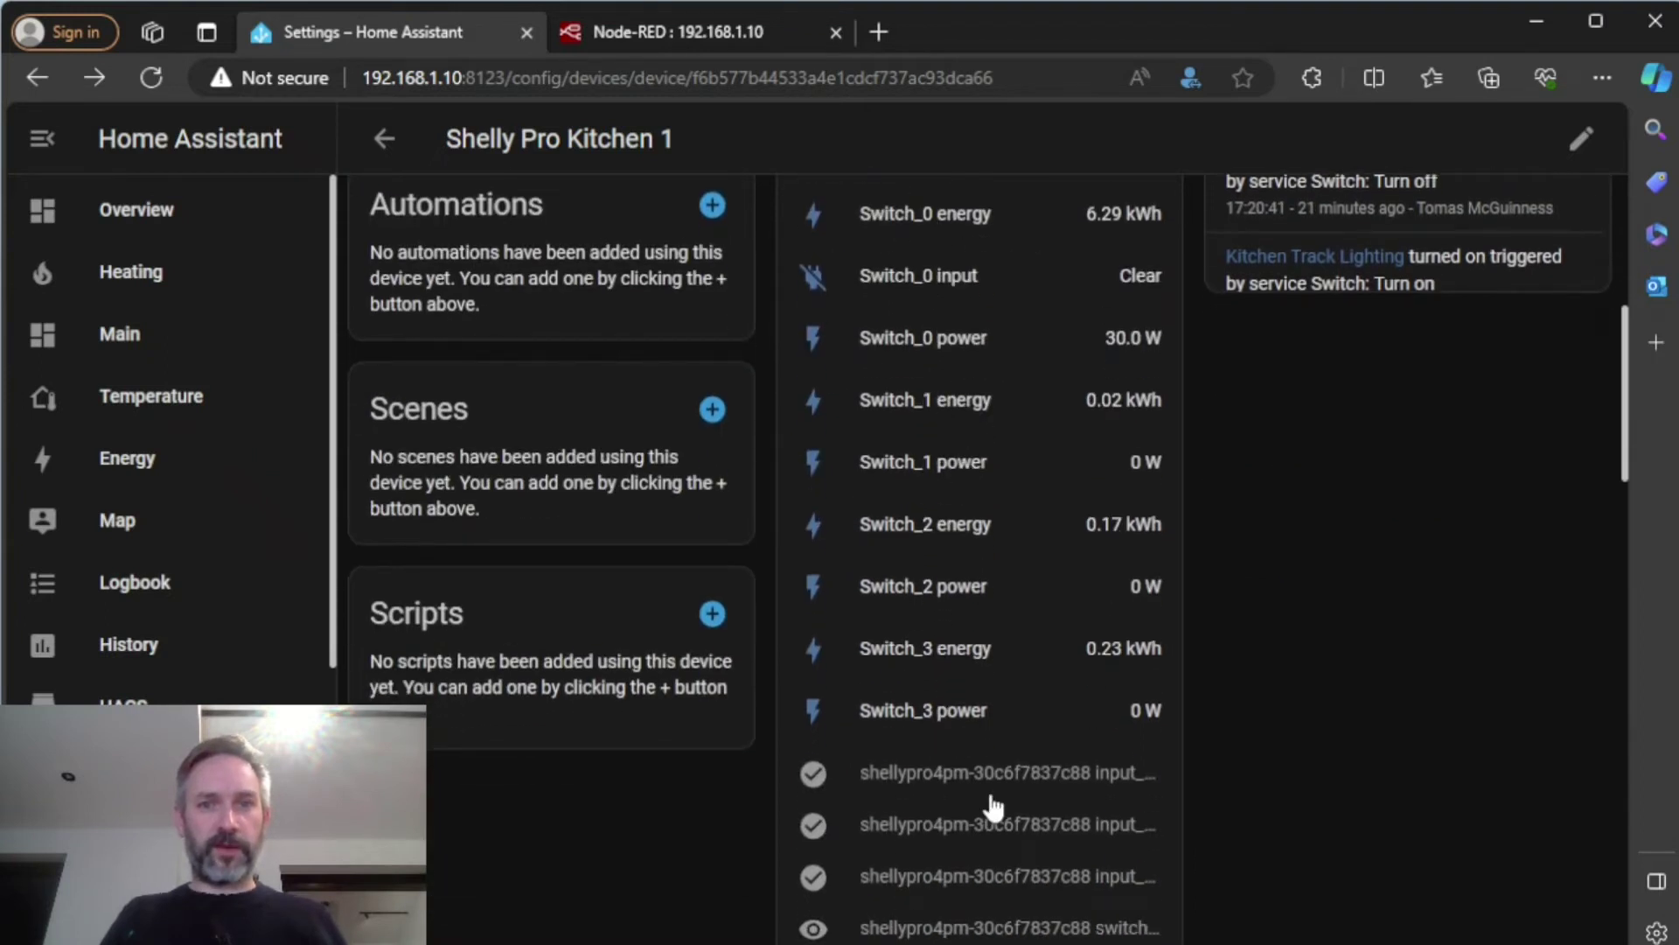
pyautogui.scroll(-2, 983, 797)
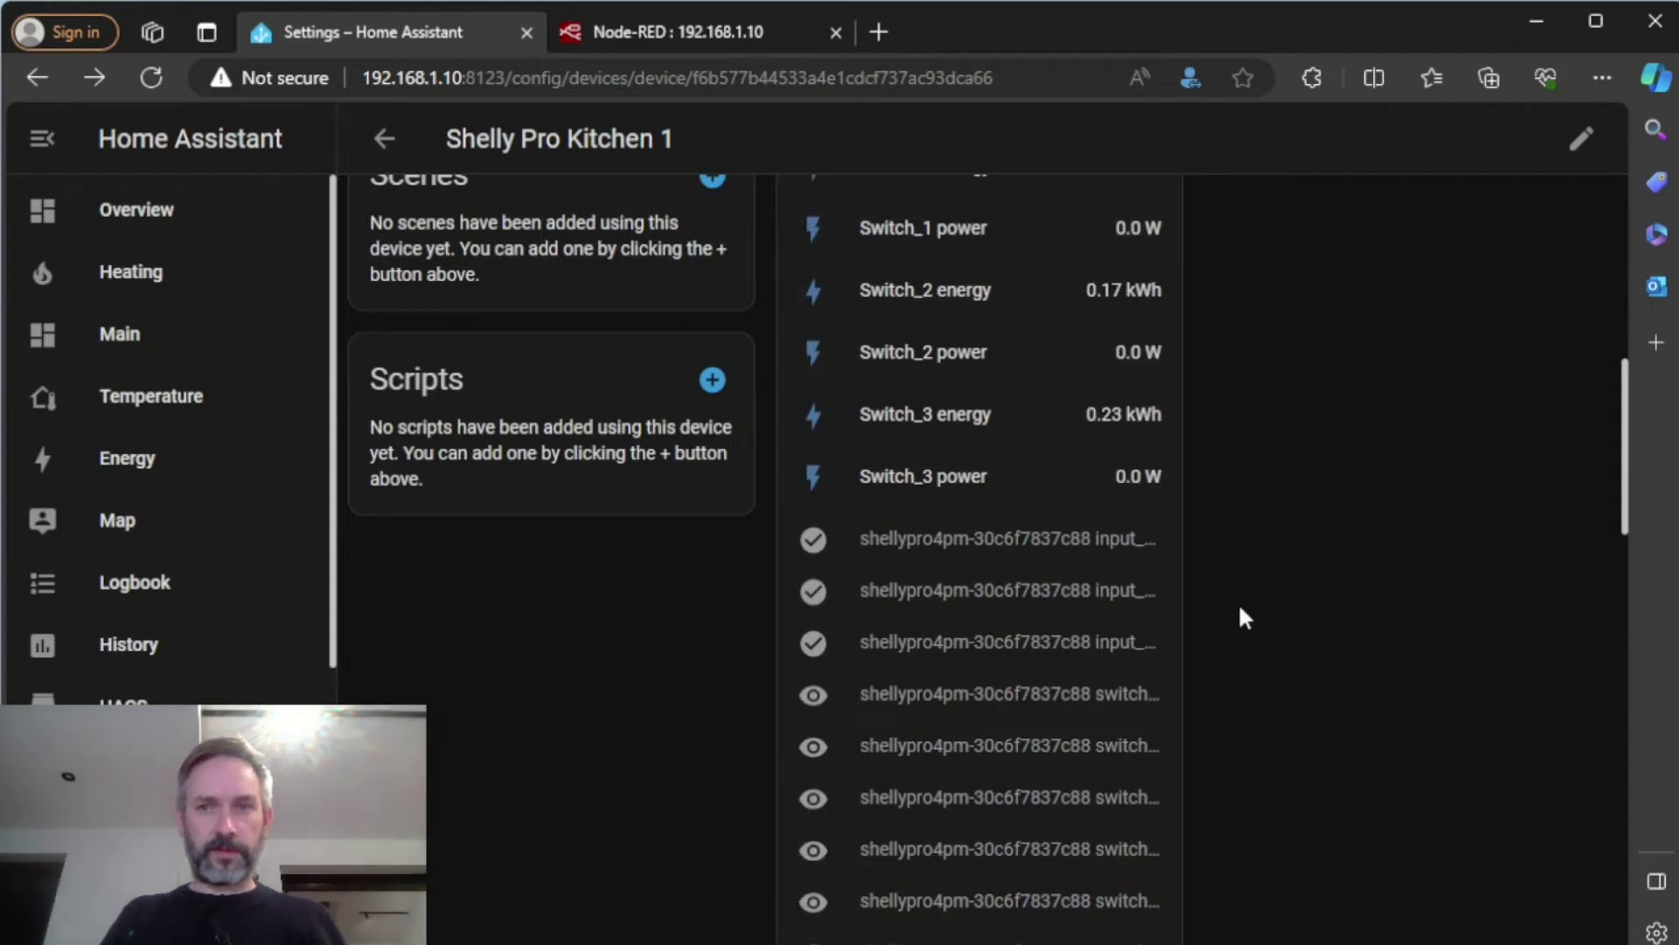
# Reload the Shelly Pro Kitchen 1 page and check the input_1 sensor's Detected/Clear history.
pyautogui.press('F5')
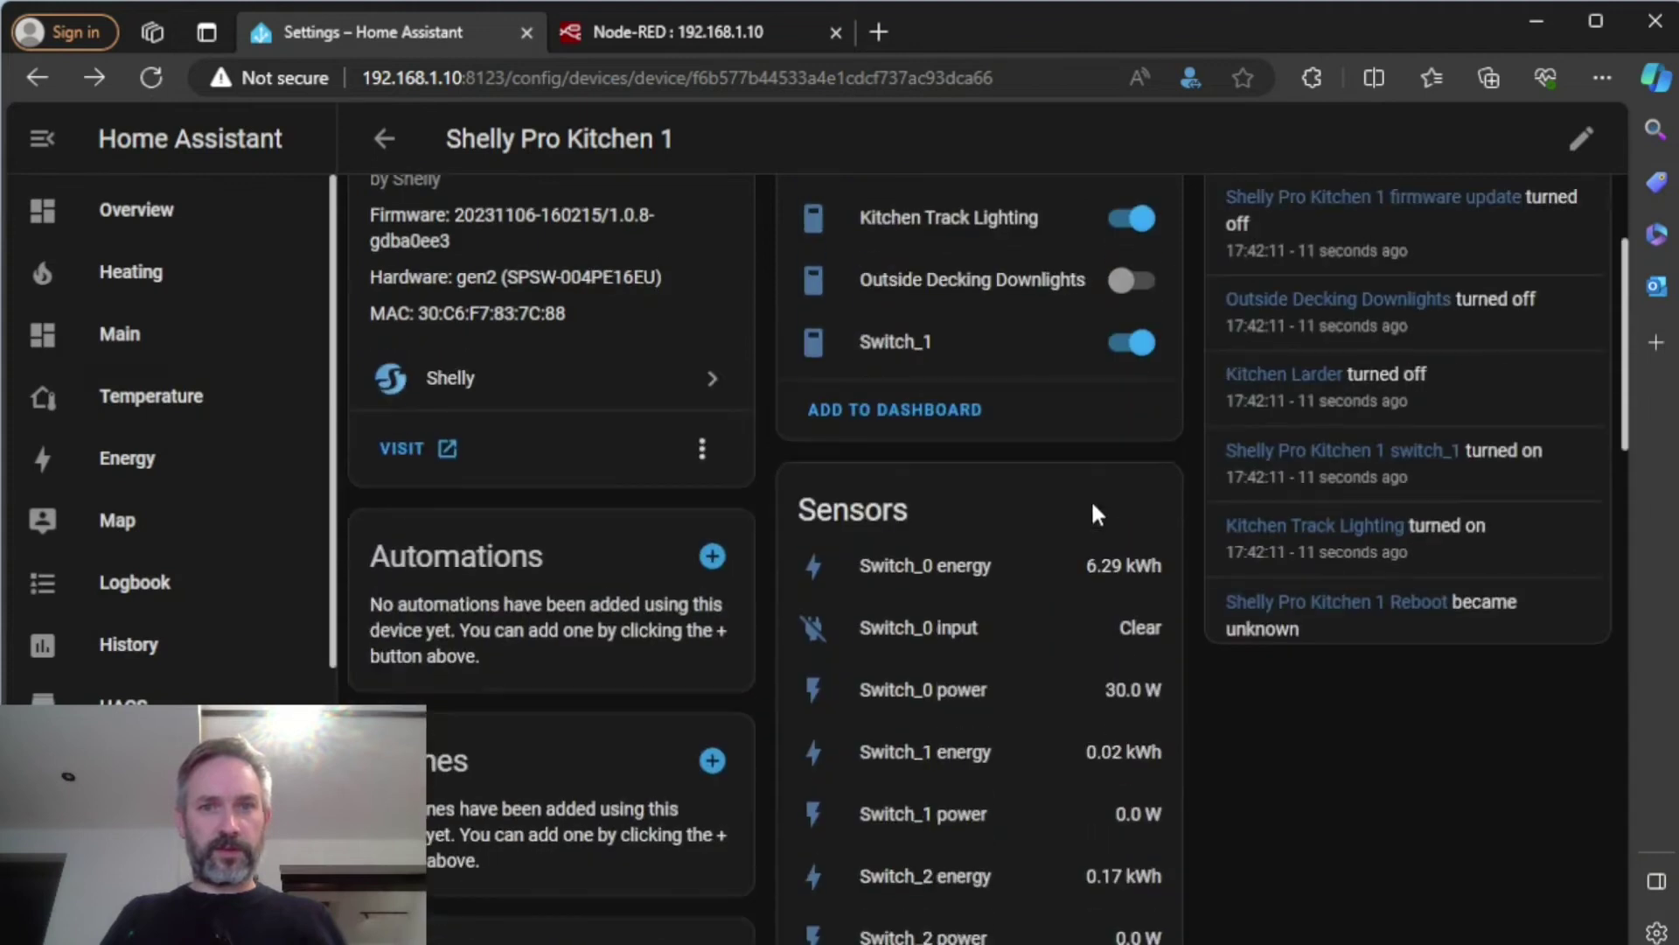
pyautogui.scroll(-3, 1081, 512)
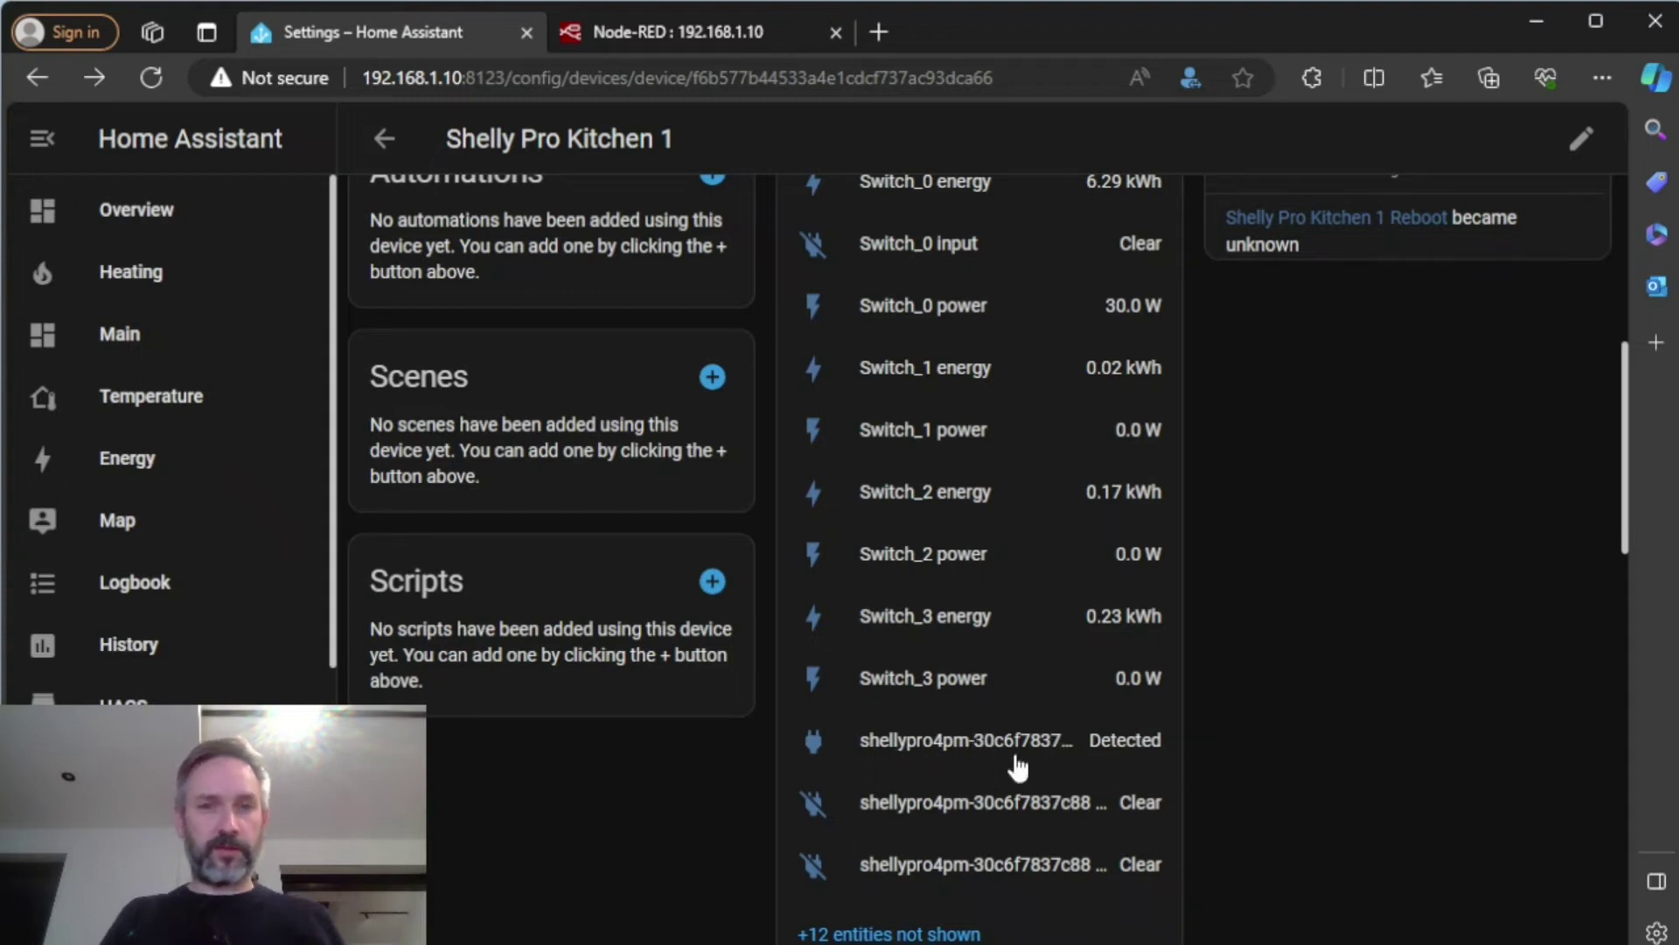
pyautogui.scroll(1, 1017, 768)
pyautogui.scroll(-1, 982, 555)
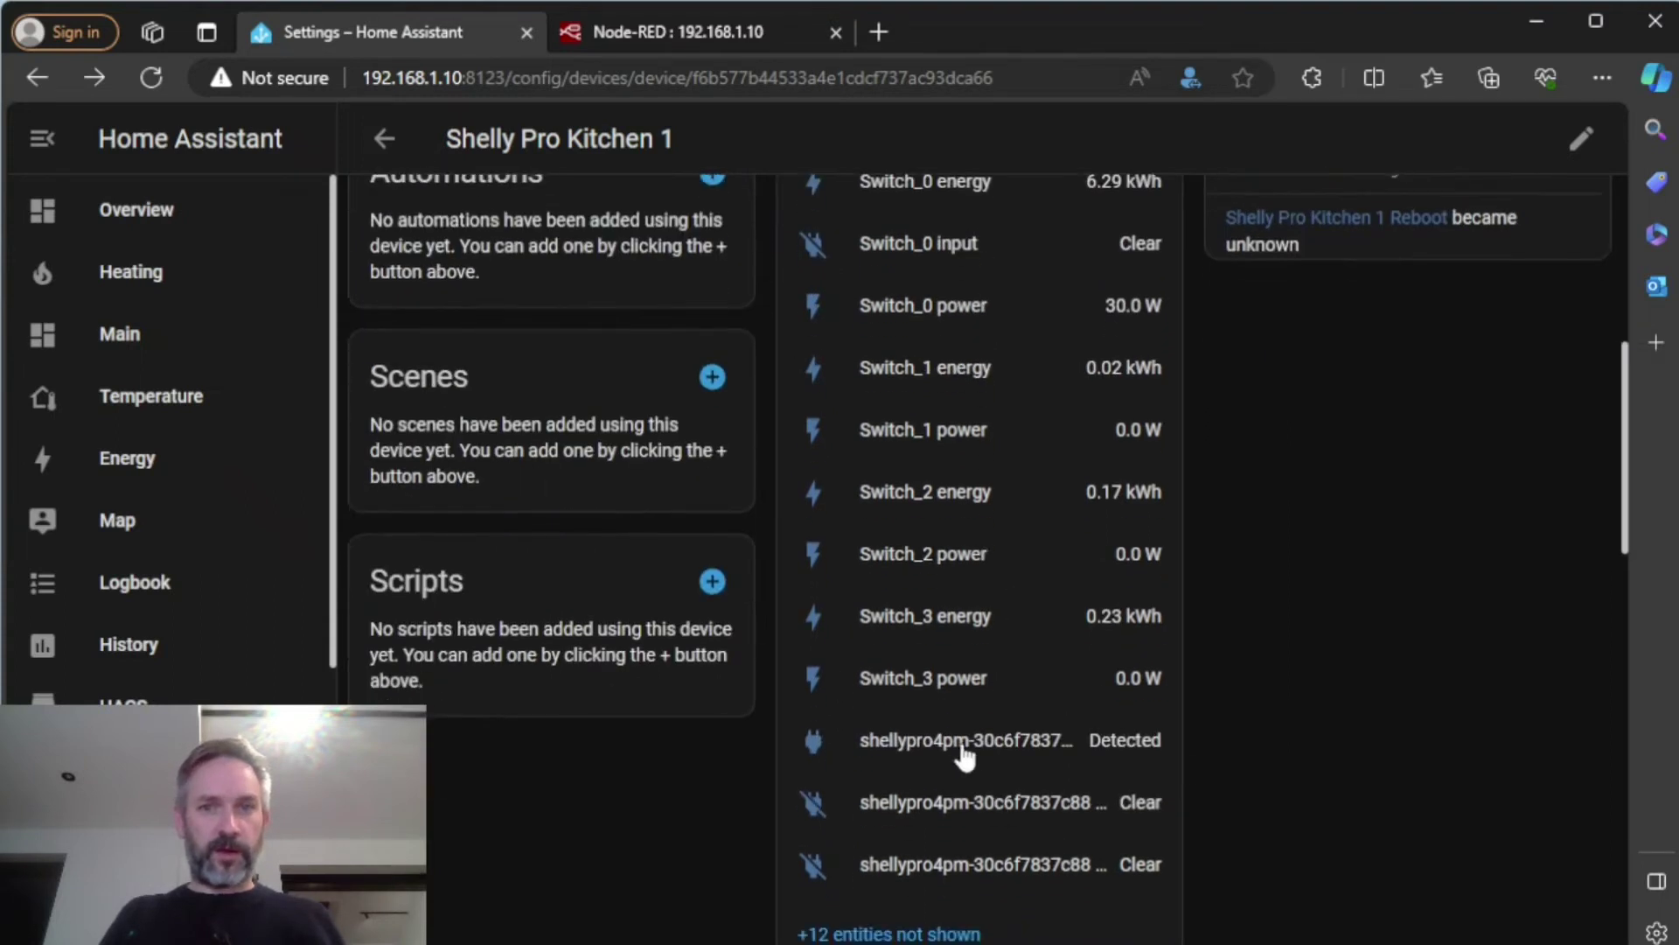
pyautogui.click(947, 745)
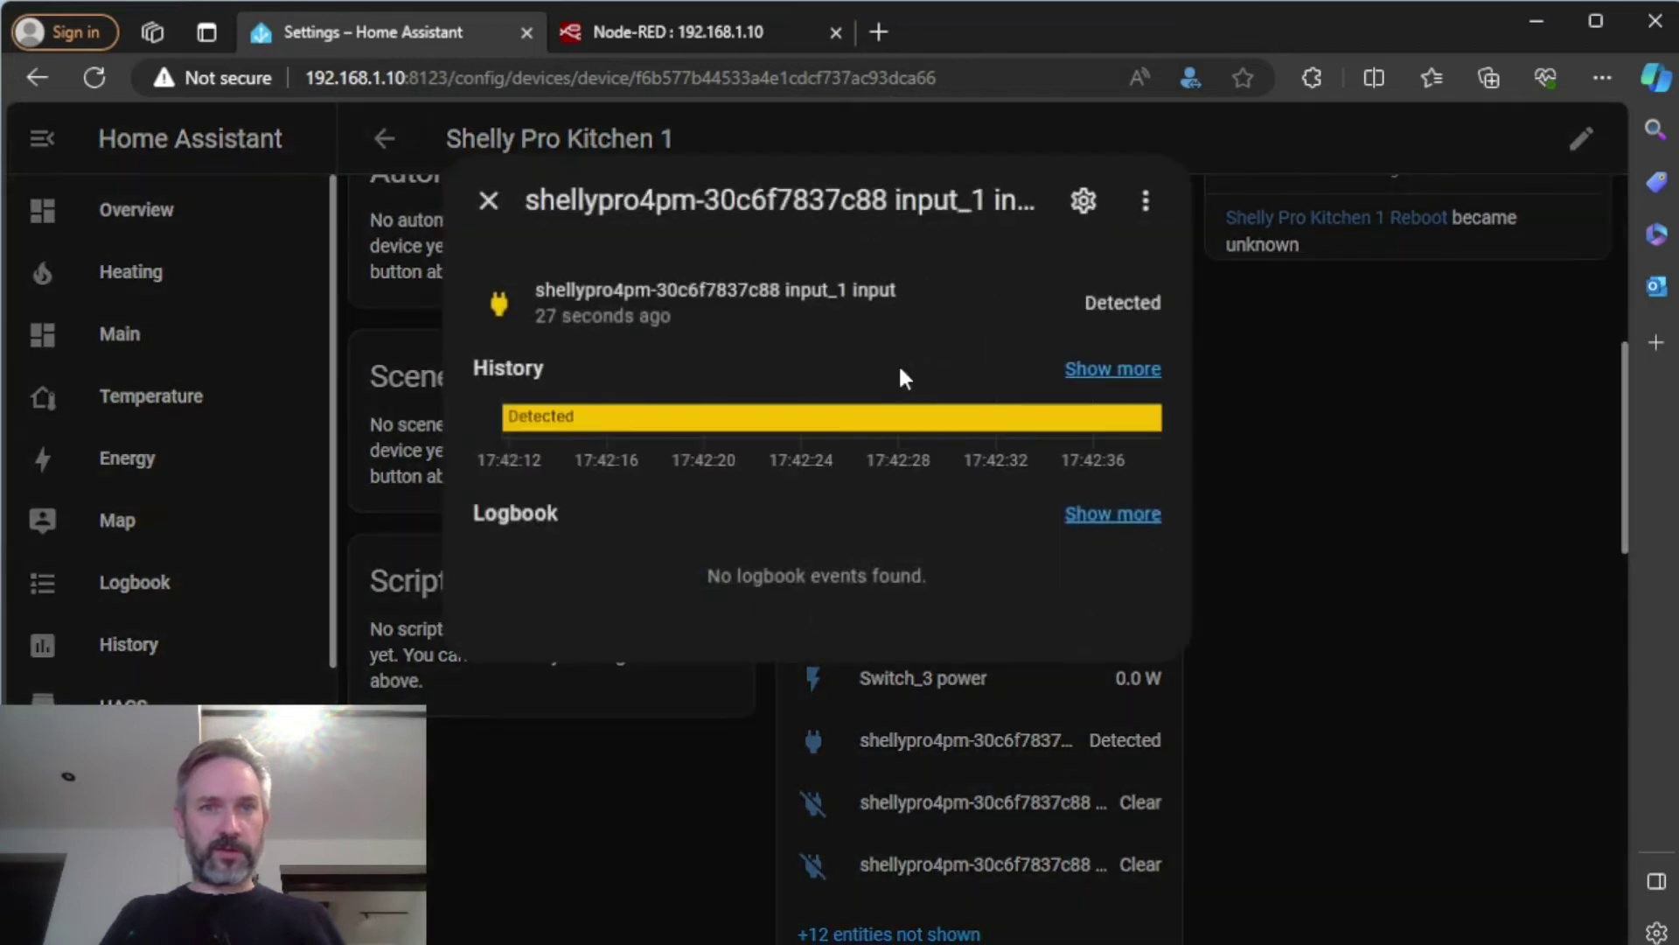
pyautogui.click(489, 201)
pyautogui.scroll(5, 1126, 381)
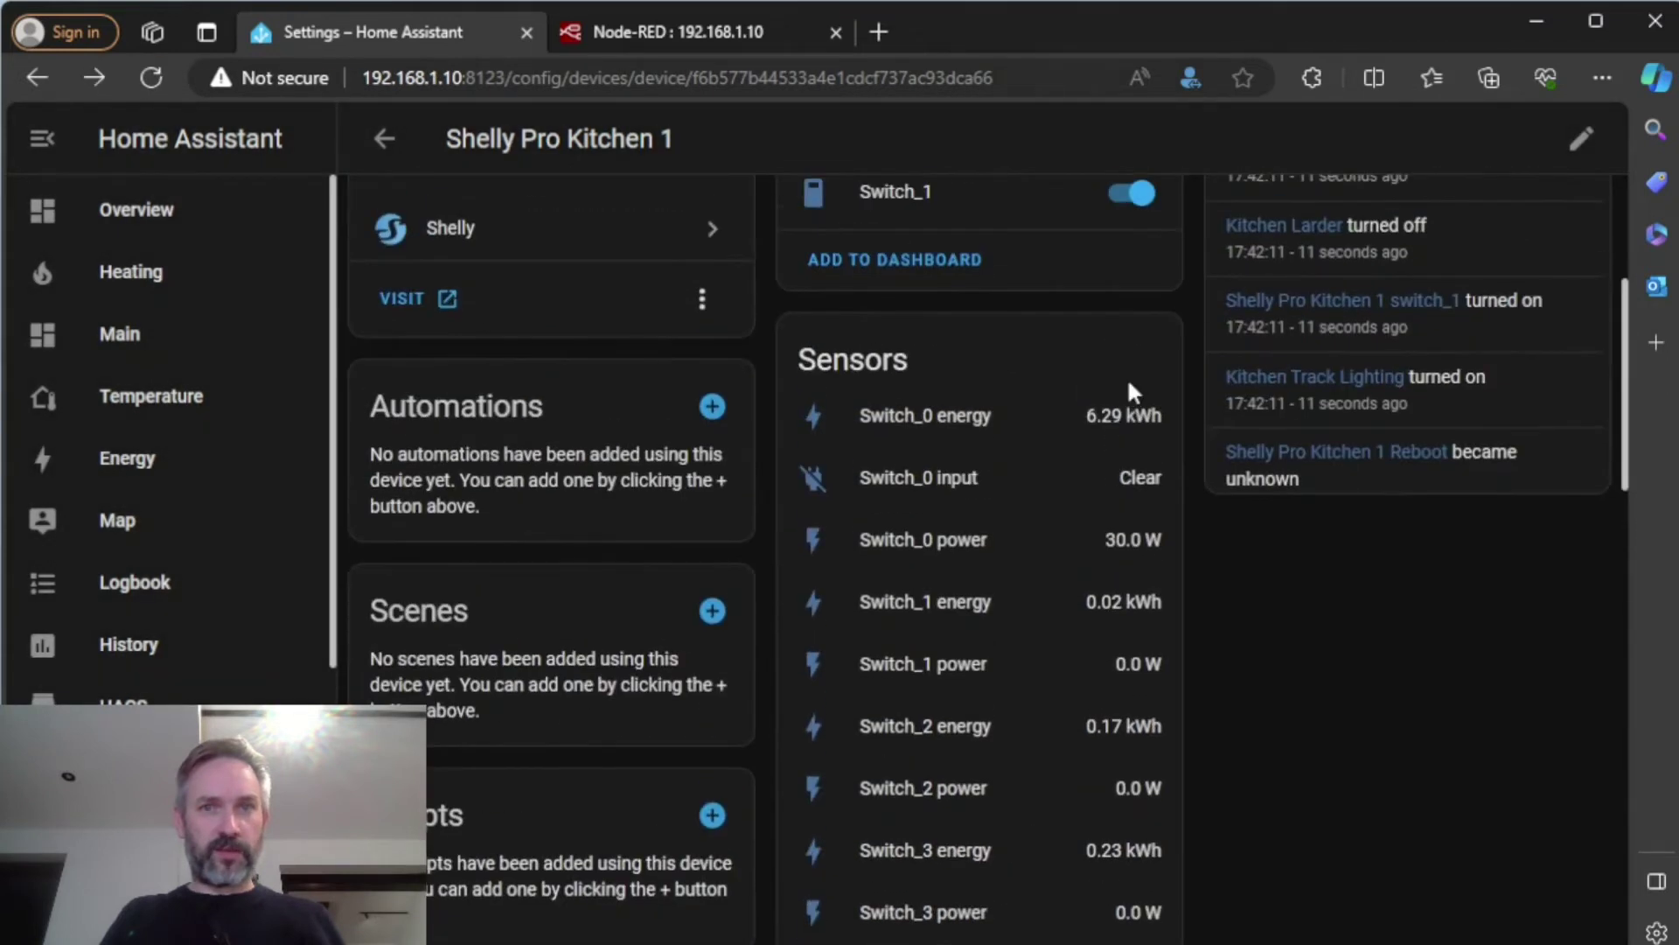
pyautogui.scroll(3, 1127, 376)
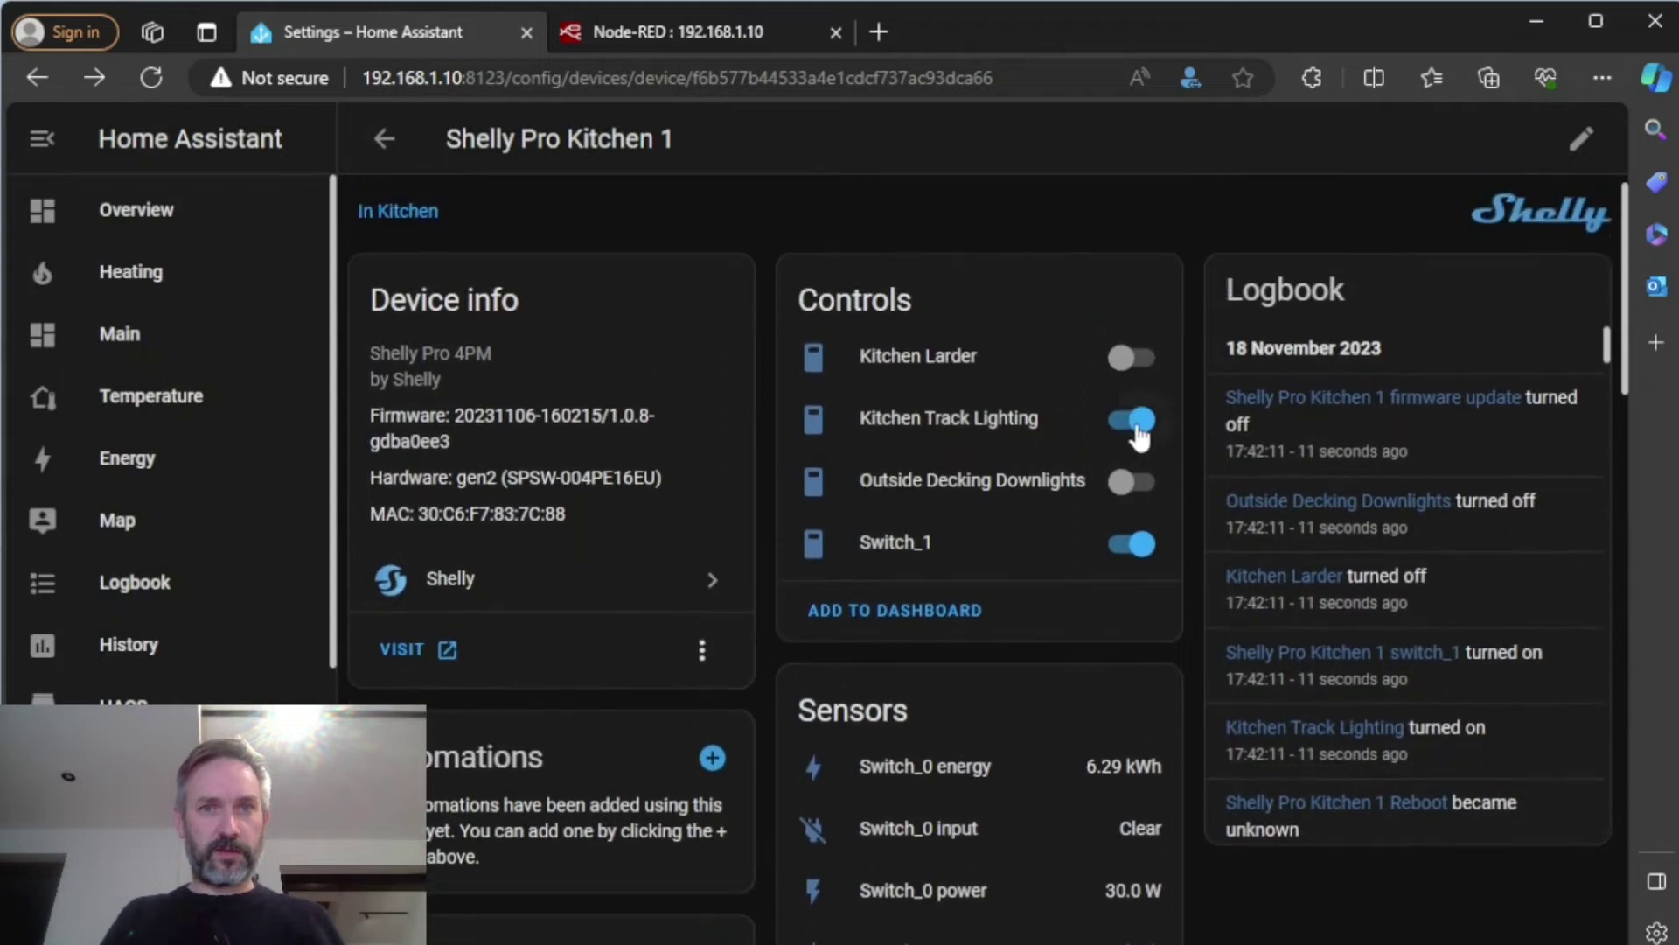
pyautogui.scroll(-5, 1069, 464)
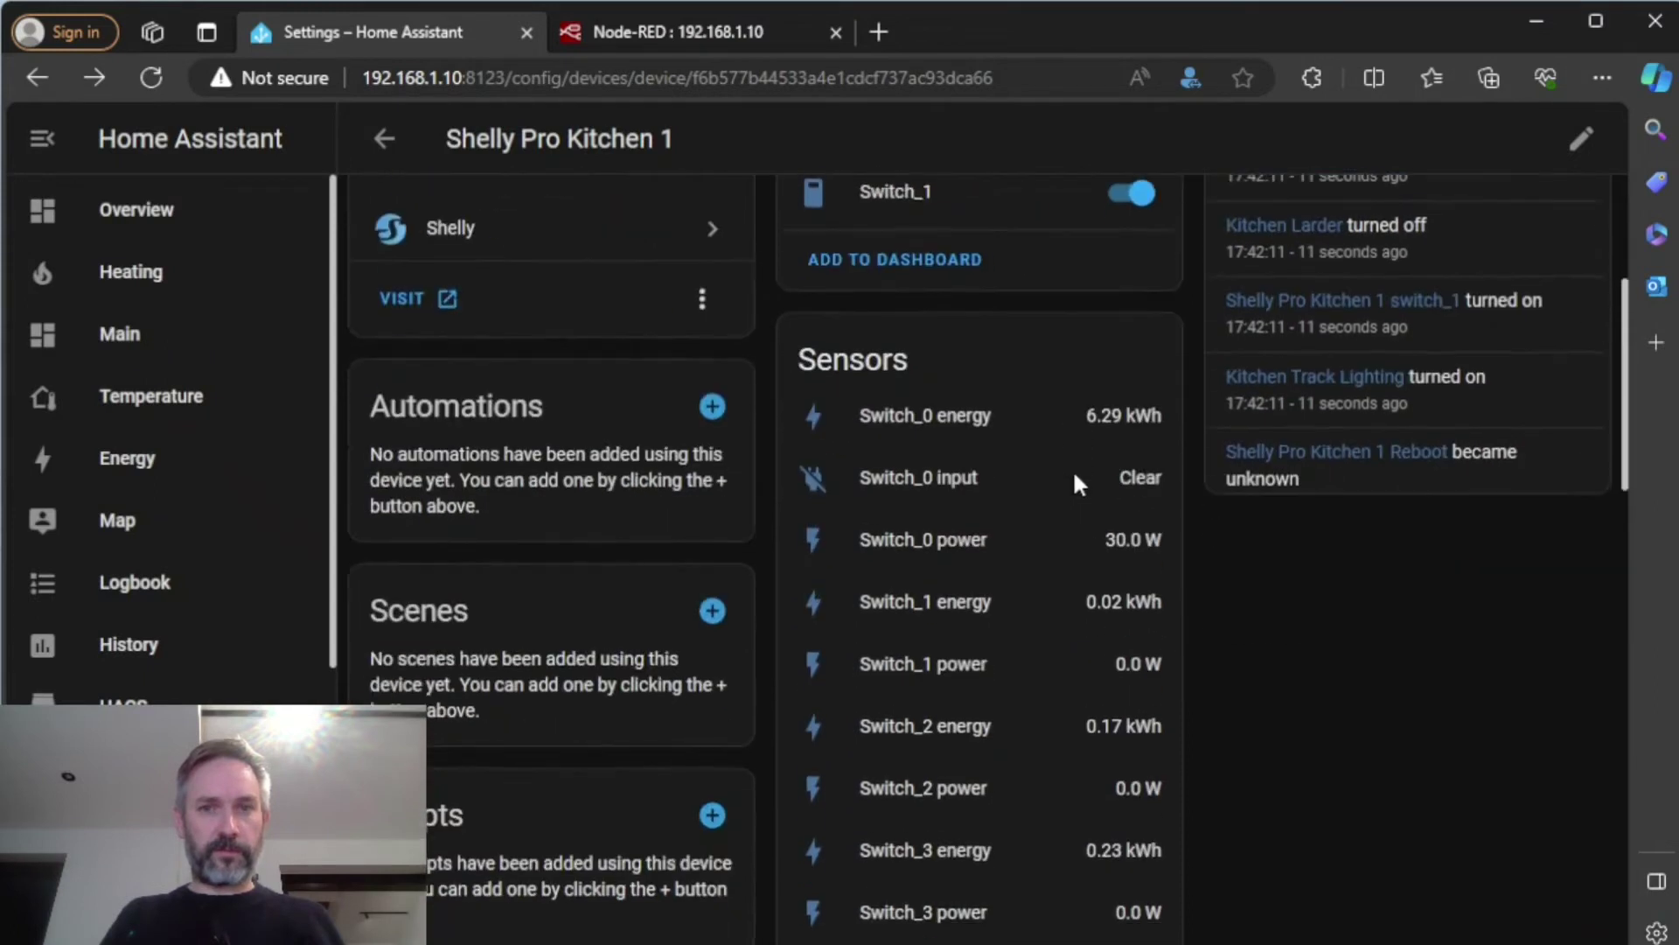
pyautogui.scroll(-2, 1077, 500)
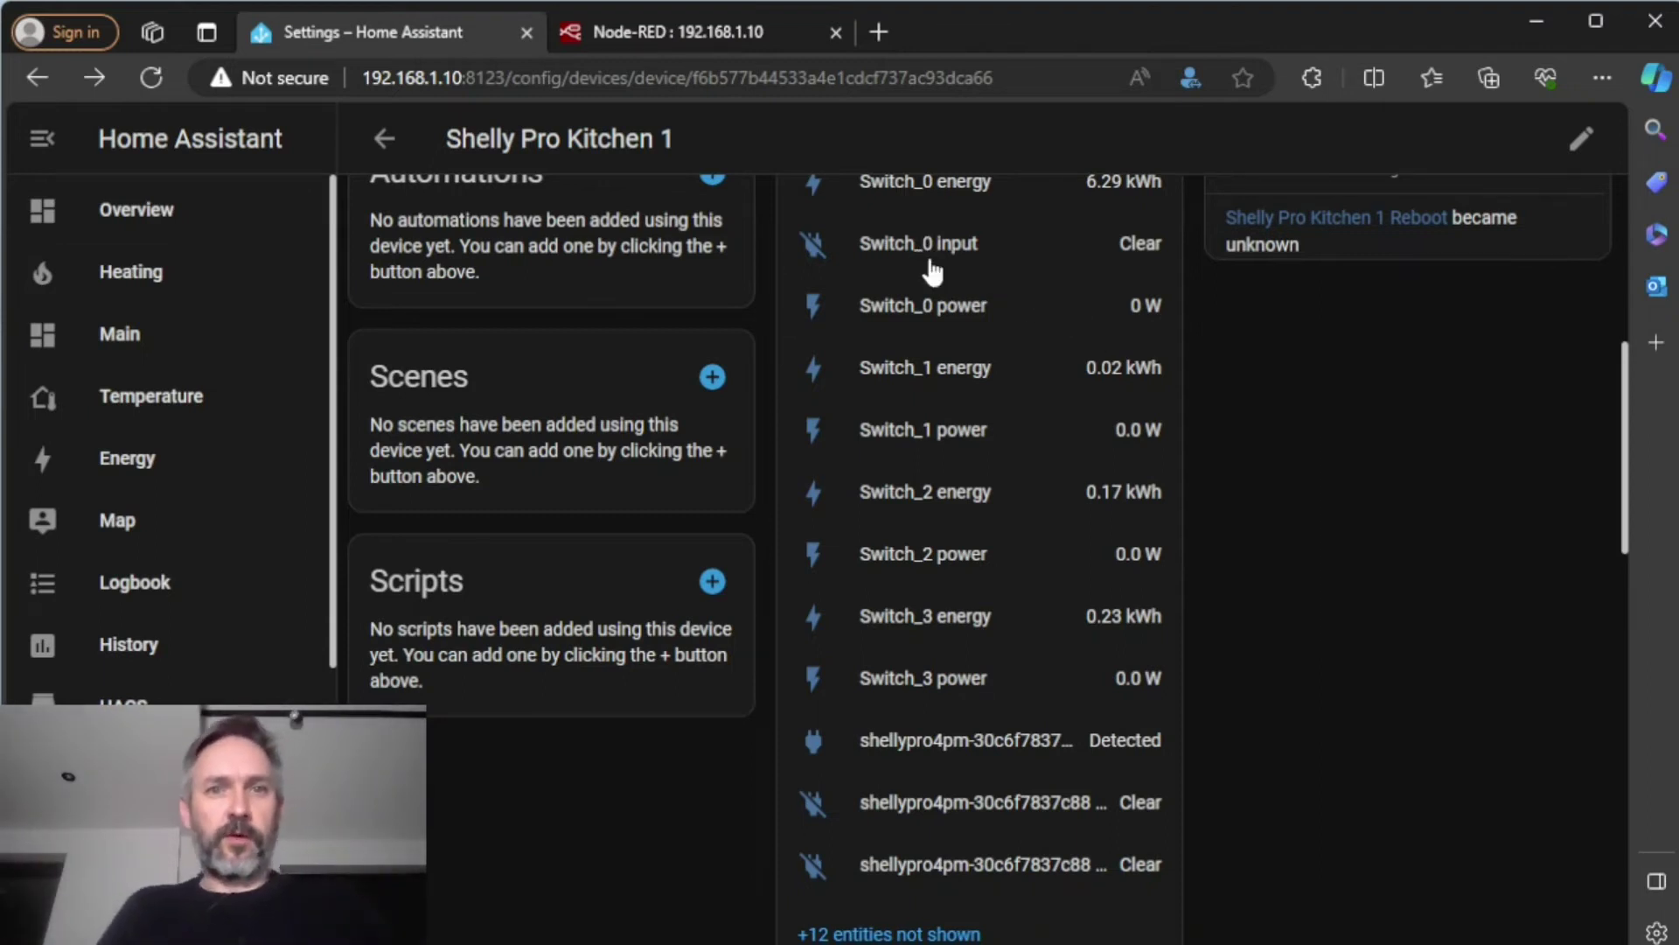
pyautogui.scroll(5, 932, 262)
# Turn the lighting back on and set the Switch_0 input's entity ID to binary_sensor.kitchen_track_input.
pyautogui.click(1137, 304)
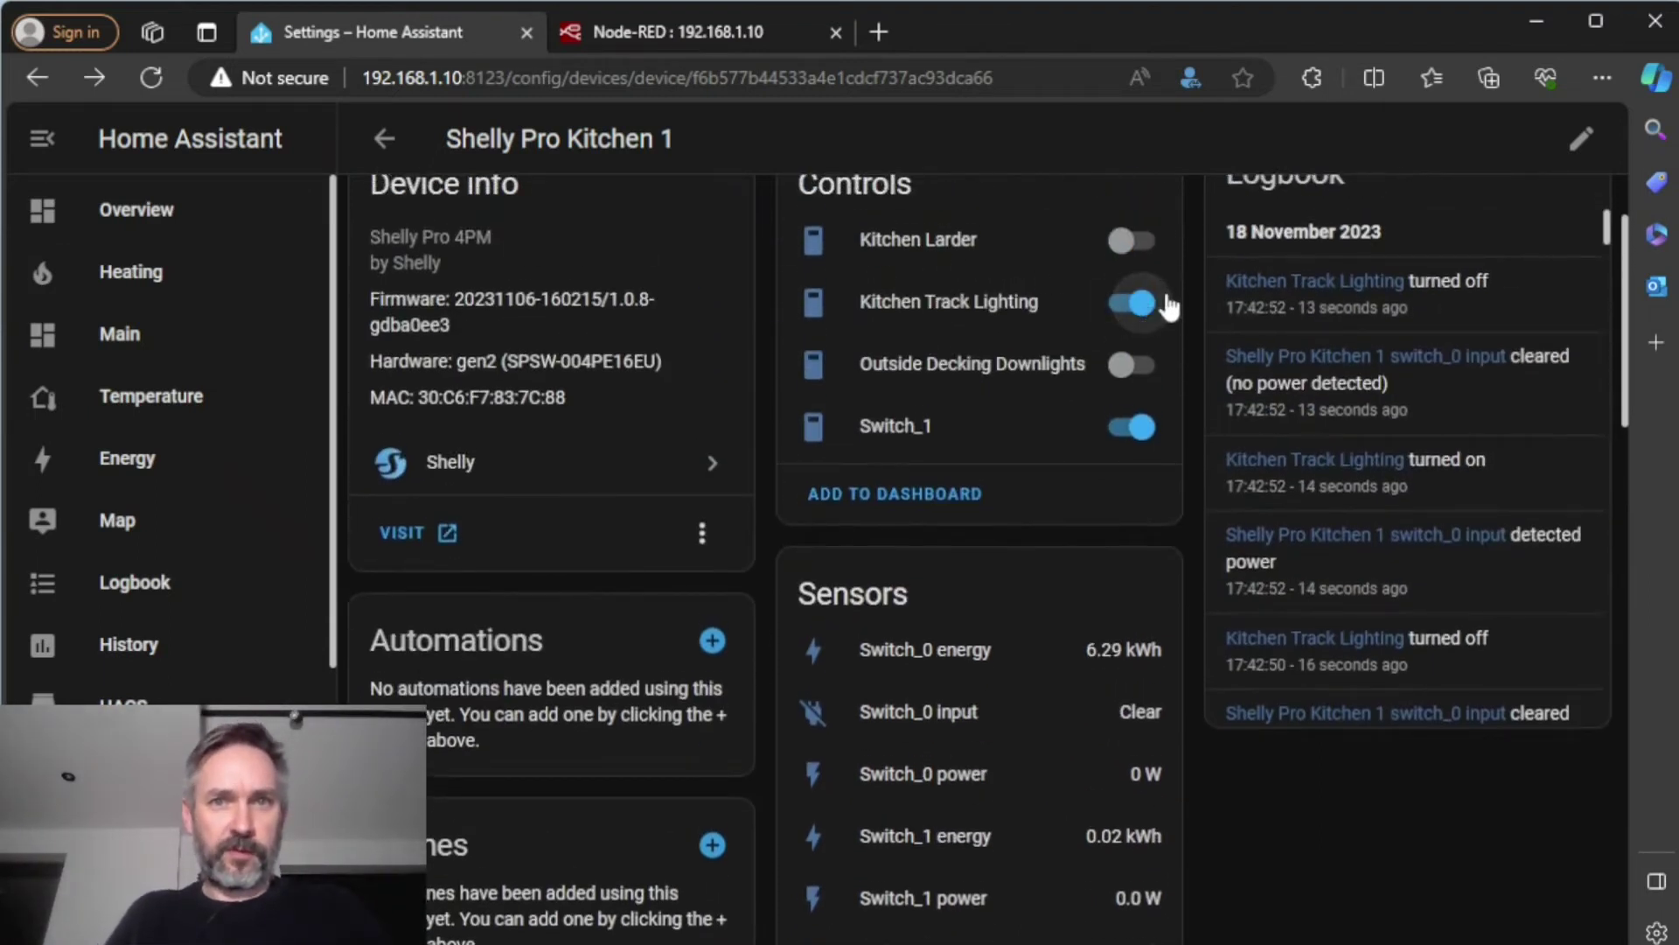
pyautogui.click(949, 713)
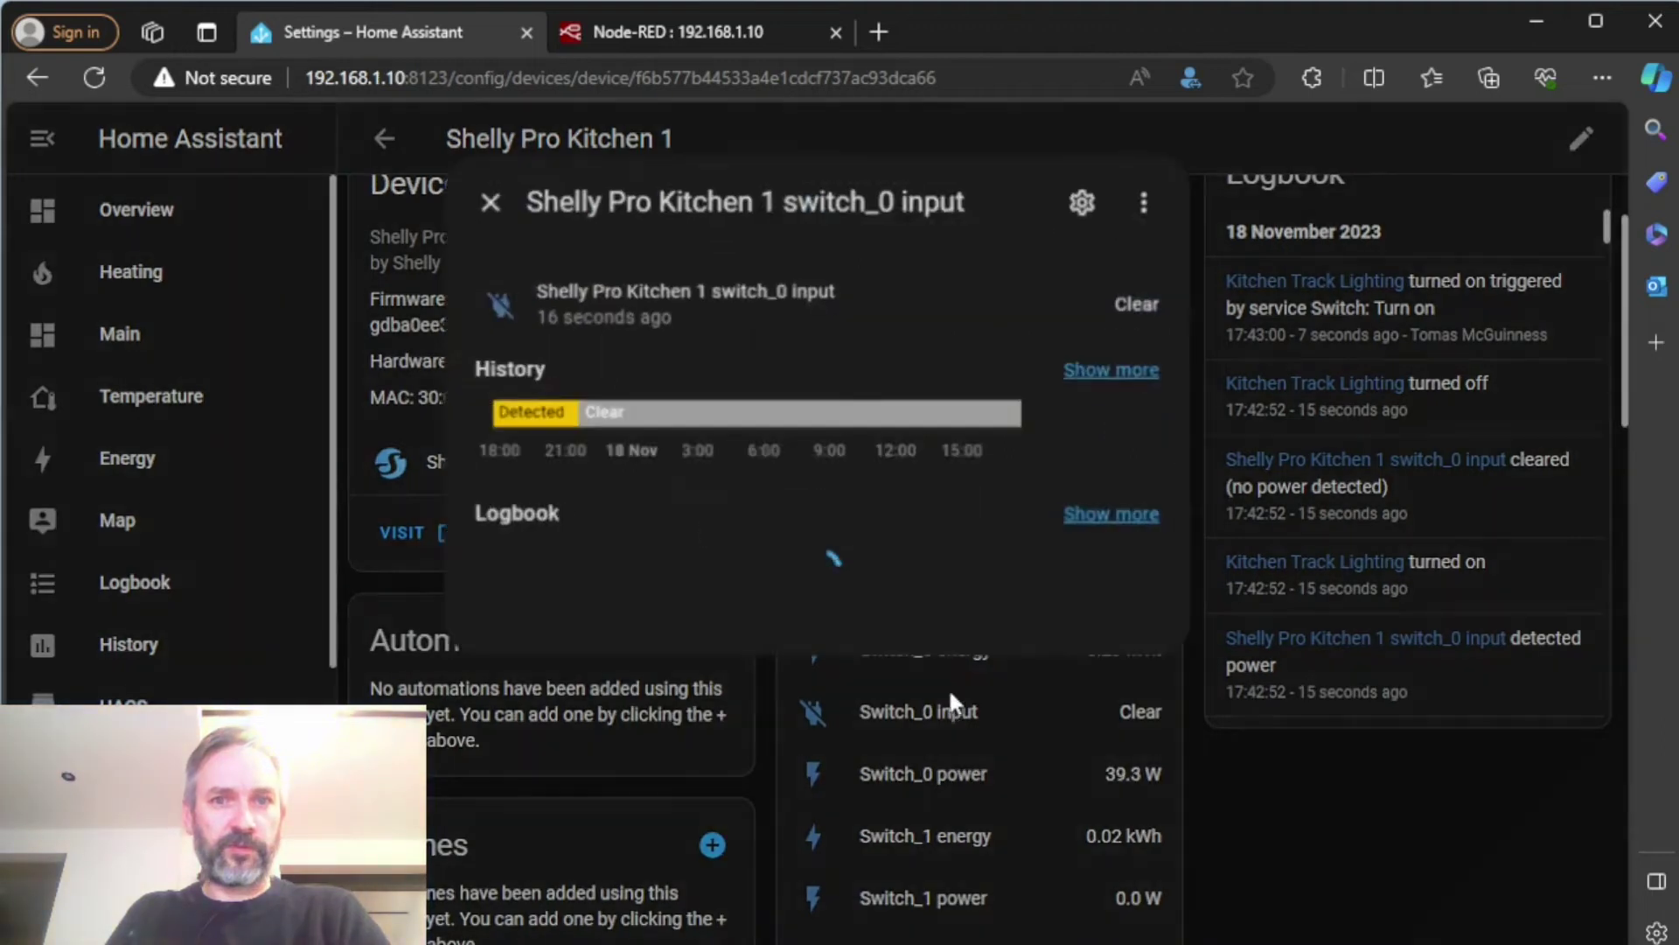
pyautogui.click(1081, 203)
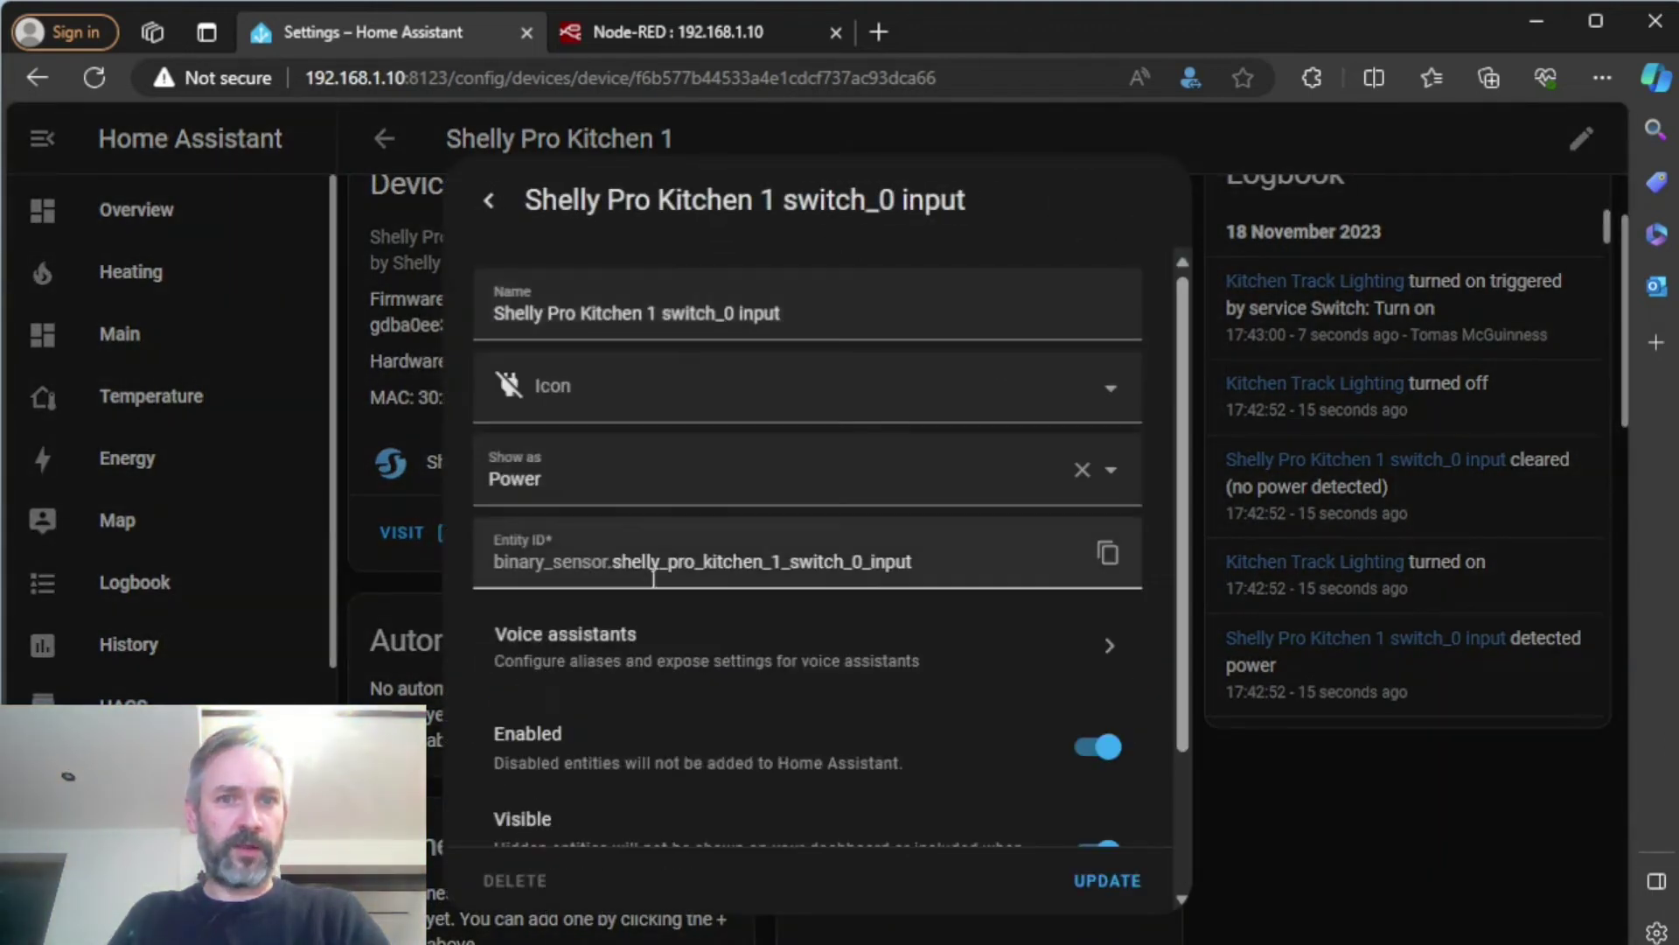
pyautogui.click(612, 561)
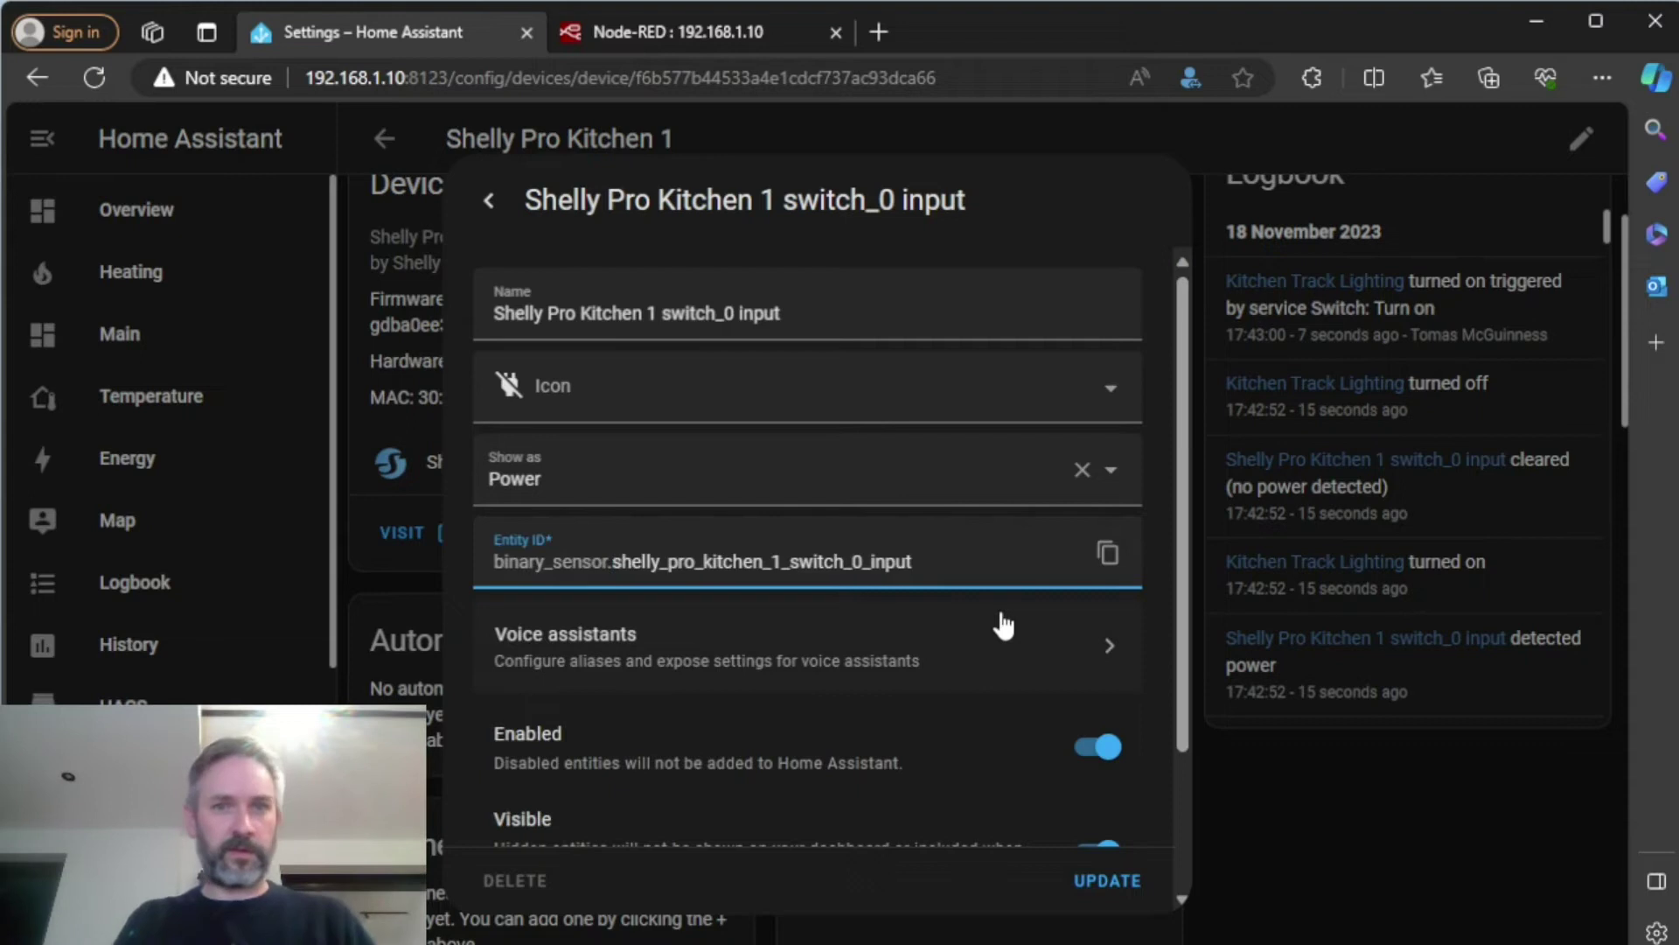
pyautogui.press('Delete')
pyautogui.press('Delete')
pyautogui.press('Delete')
pyautogui.press('Delete')
pyautogui.press('Delete')
pyautogui.press('Delete')
pyautogui.press('Delete')
pyautogui.press('Delete')
pyautogui.press('Delete')
pyautogui.press('Delete')
pyautogui.press('Delete')
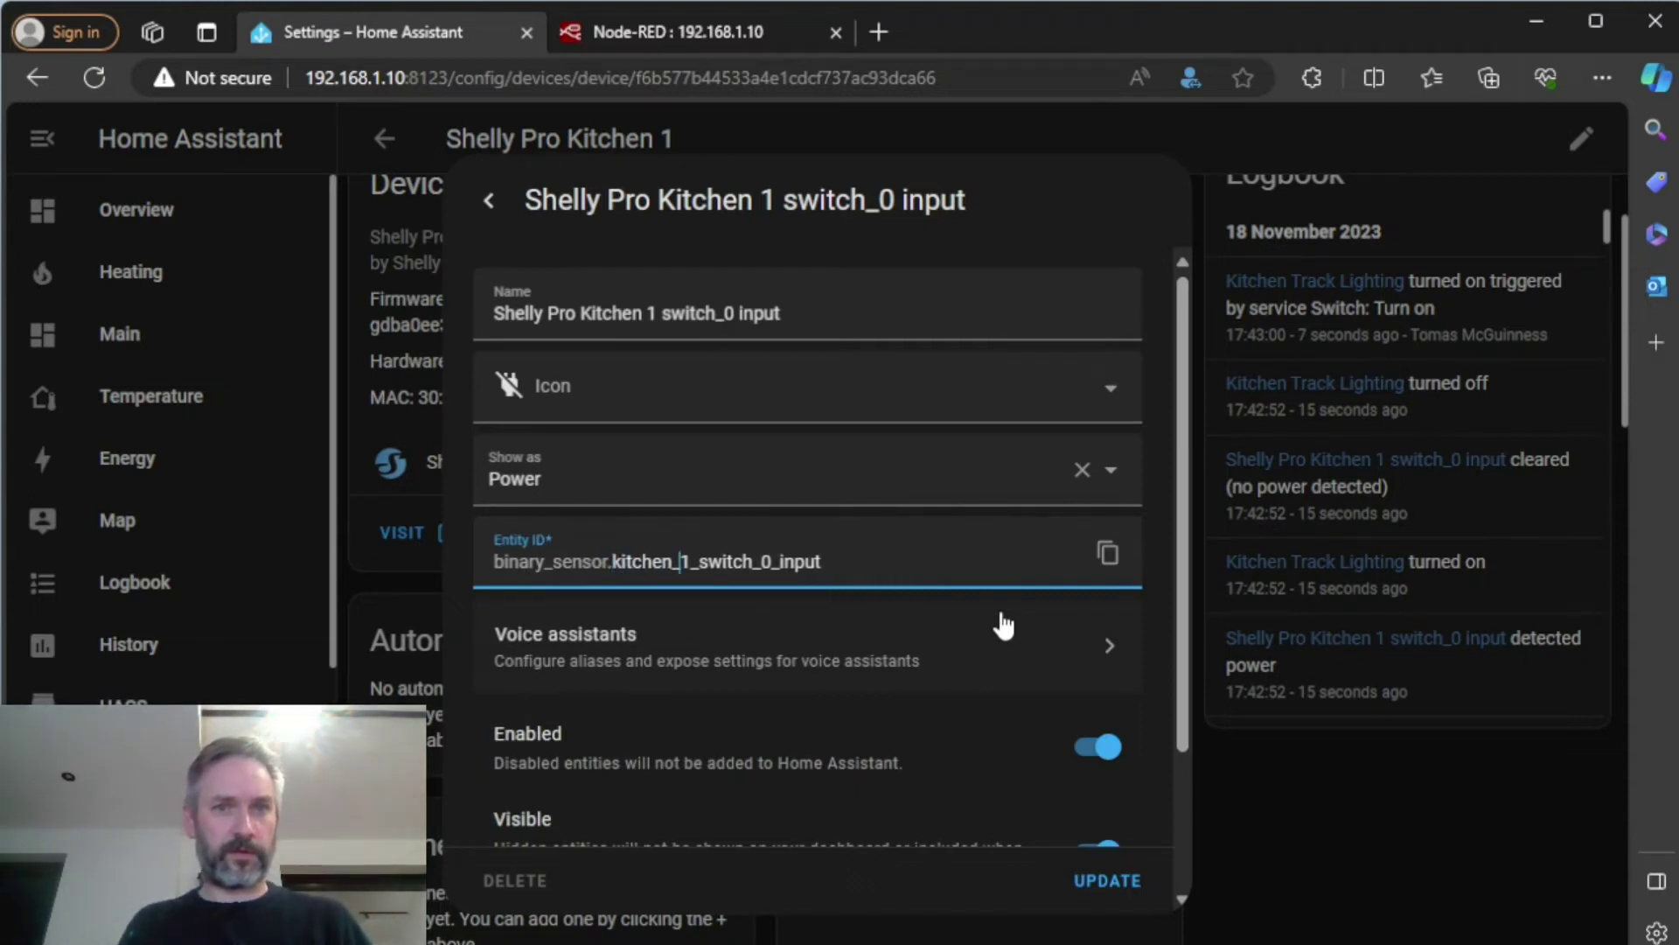
pyautogui.write('track_')
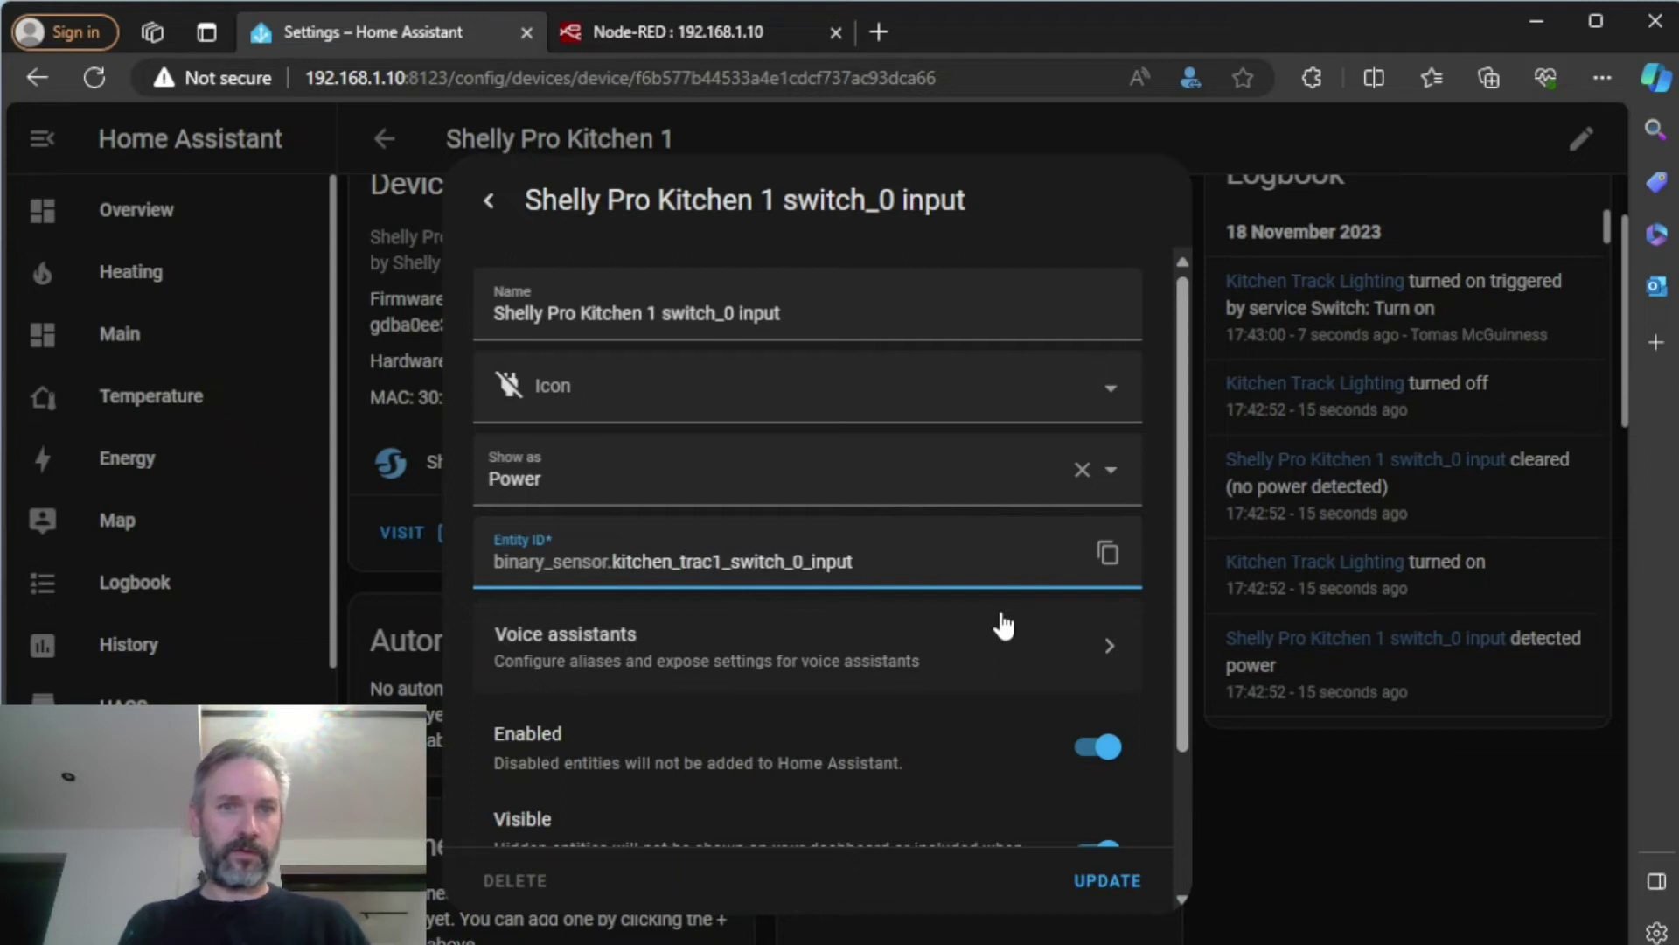
pyautogui.press('BackSpace')
pyautogui.press('BackSpace')
pyautogui.press('BackSpace')
pyautogui.press('BackSpace')
pyautogui.write('_trac')
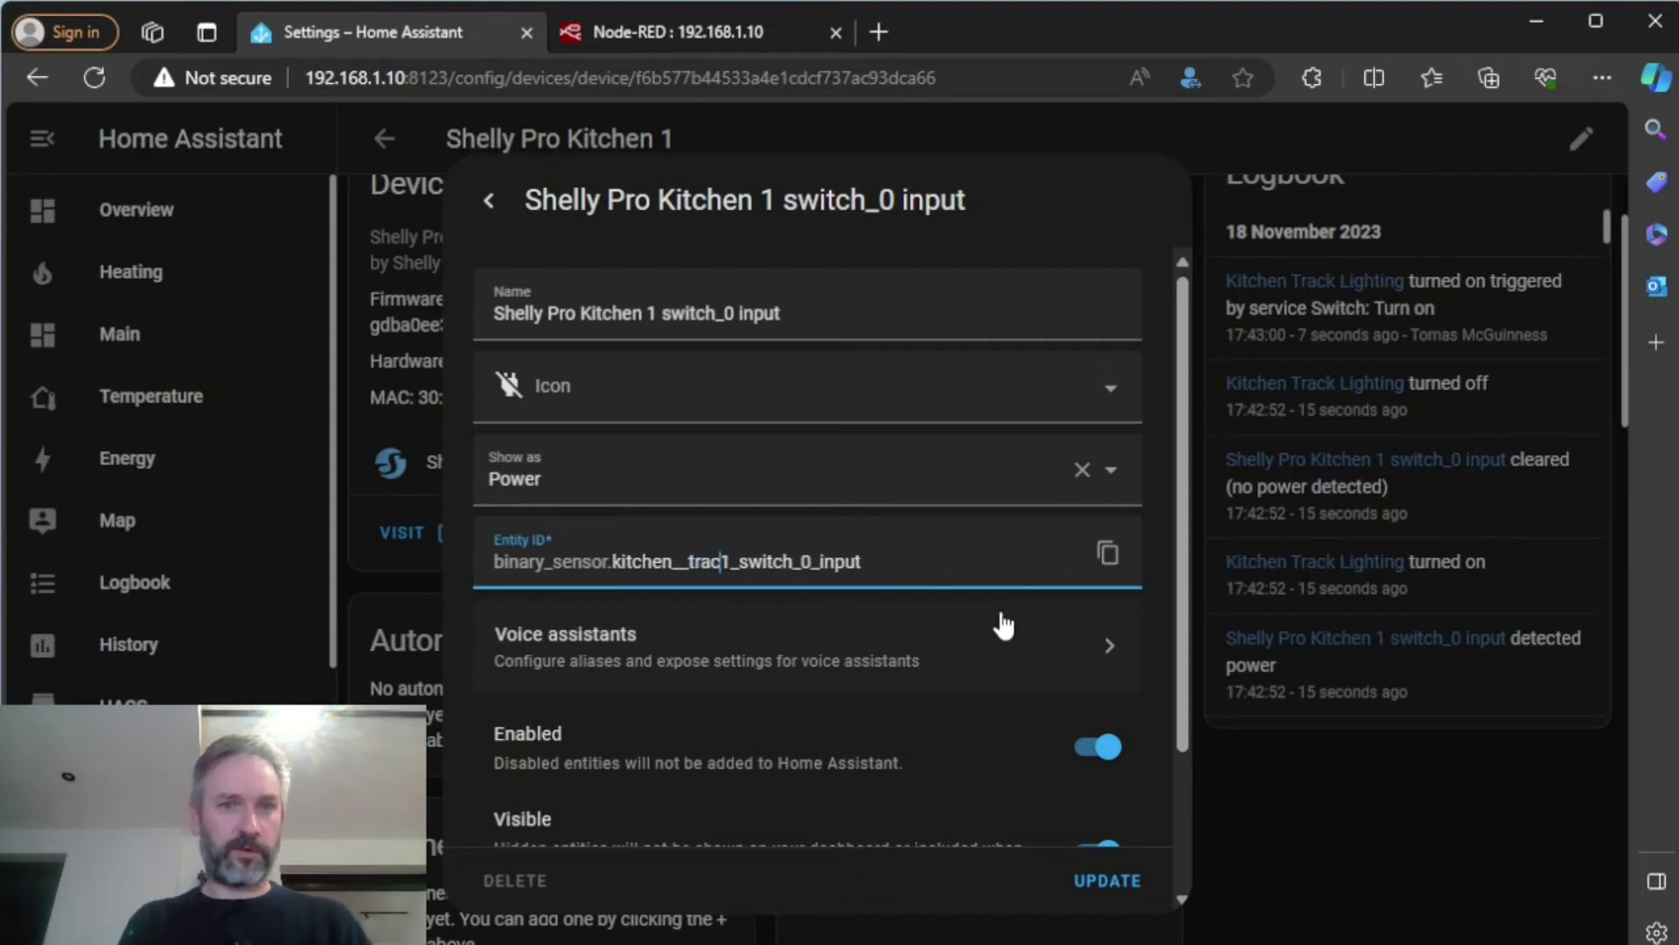
pyautogui.write('k')
pyautogui.press('Delete')
pyautogui.press('Delete')
pyautogui.press('Delete')
pyautogui.press('Delete')
pyautogui.press('Delete')
pyautogui.press('Delete')
pyautogui.press('Delete')
pyautogui.press('Delete')
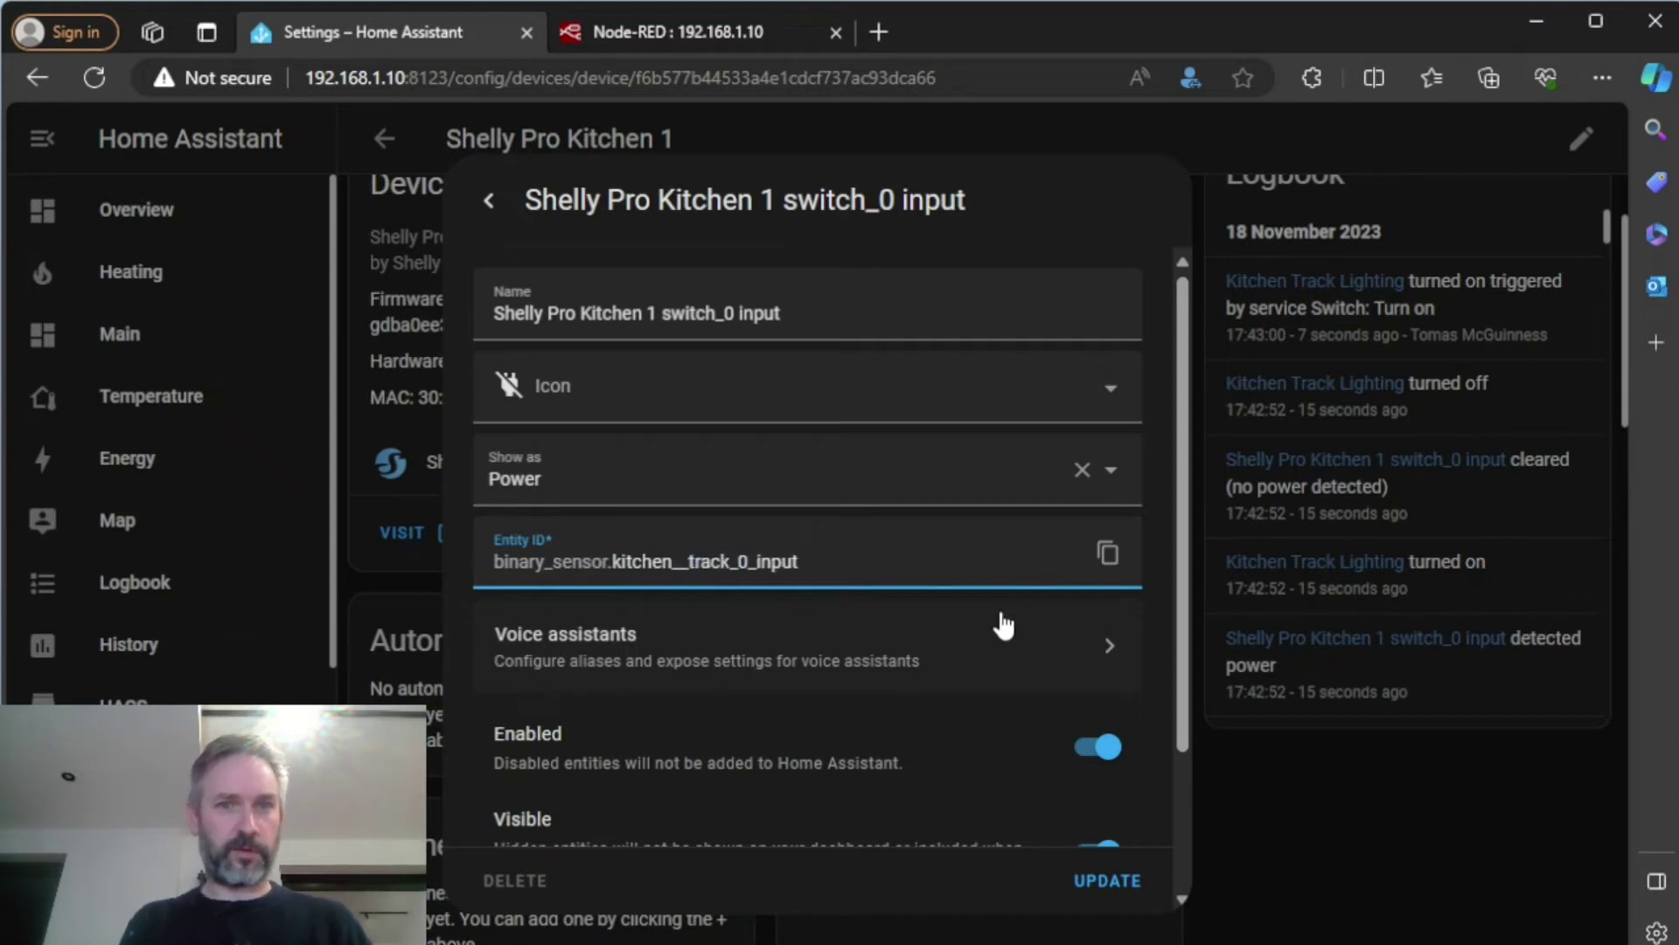
pyautogui.press('Delete')
pyautogui.press('Delete')
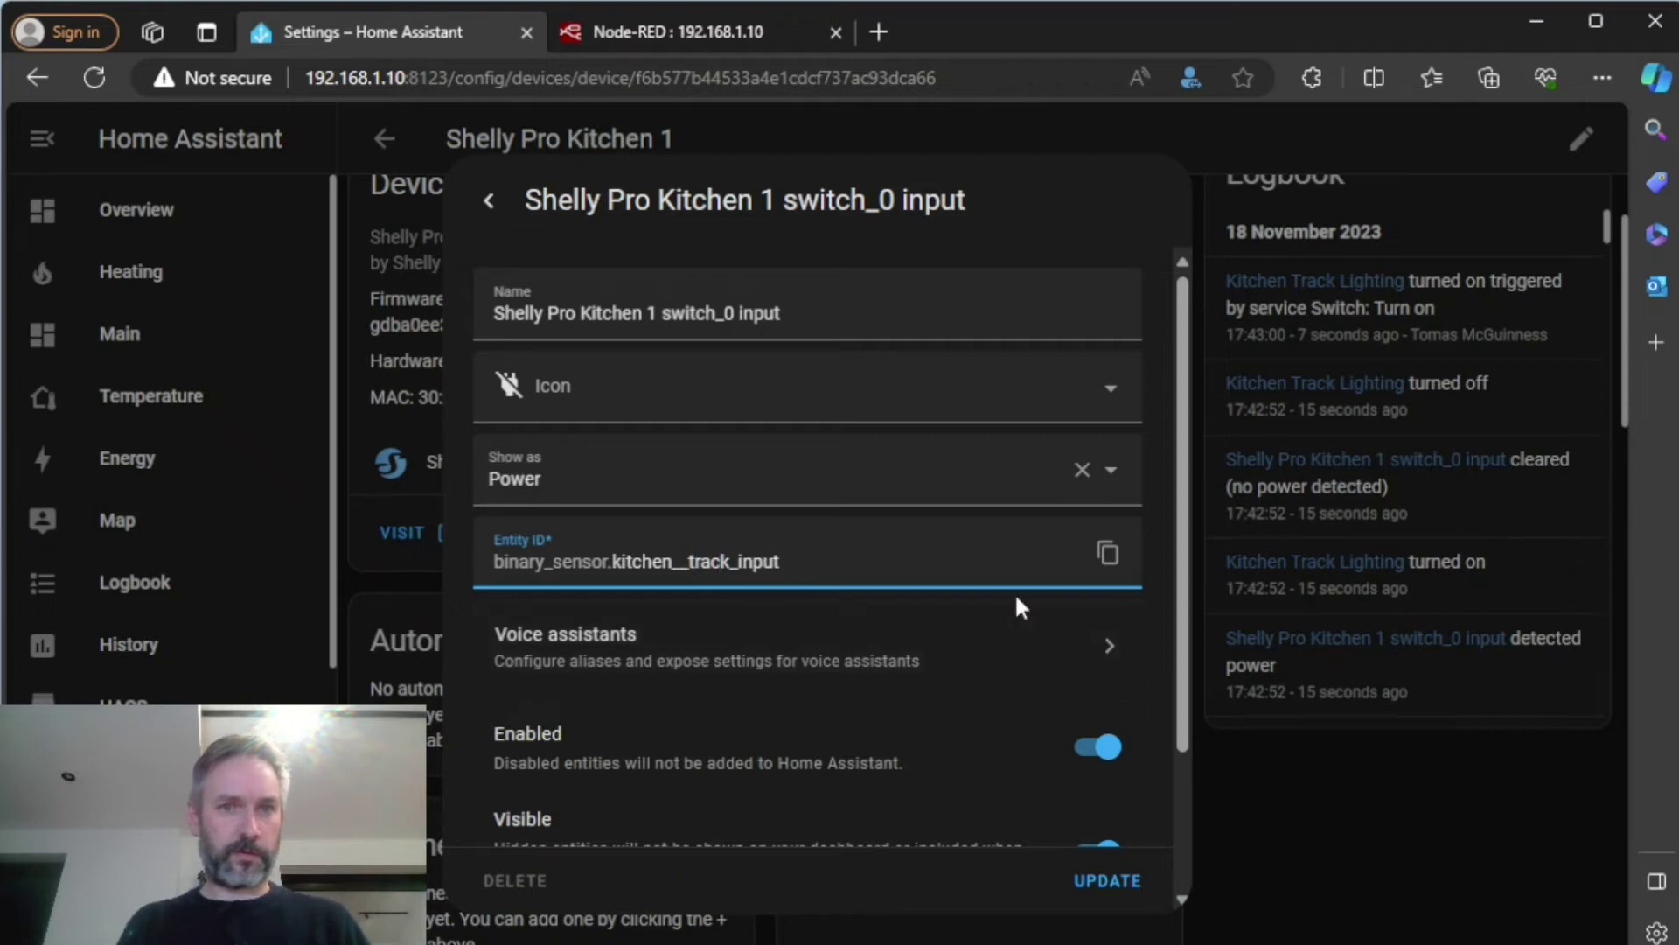
pyautogui.press('BackSpace')
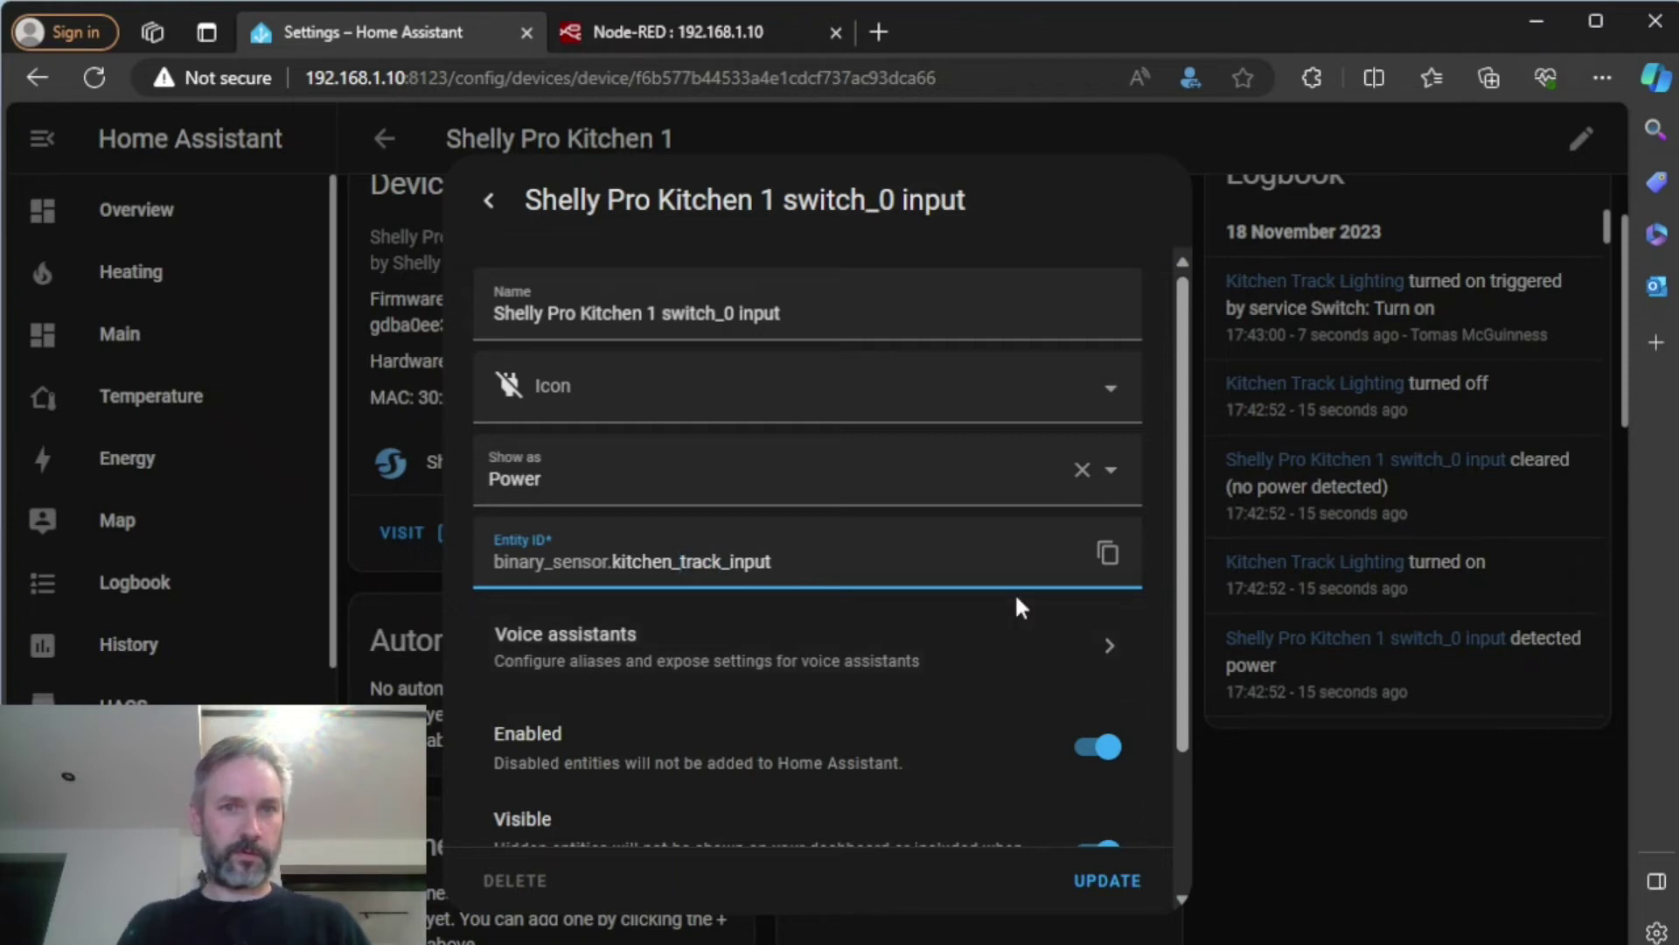
pyautogui.click(1116, 876)
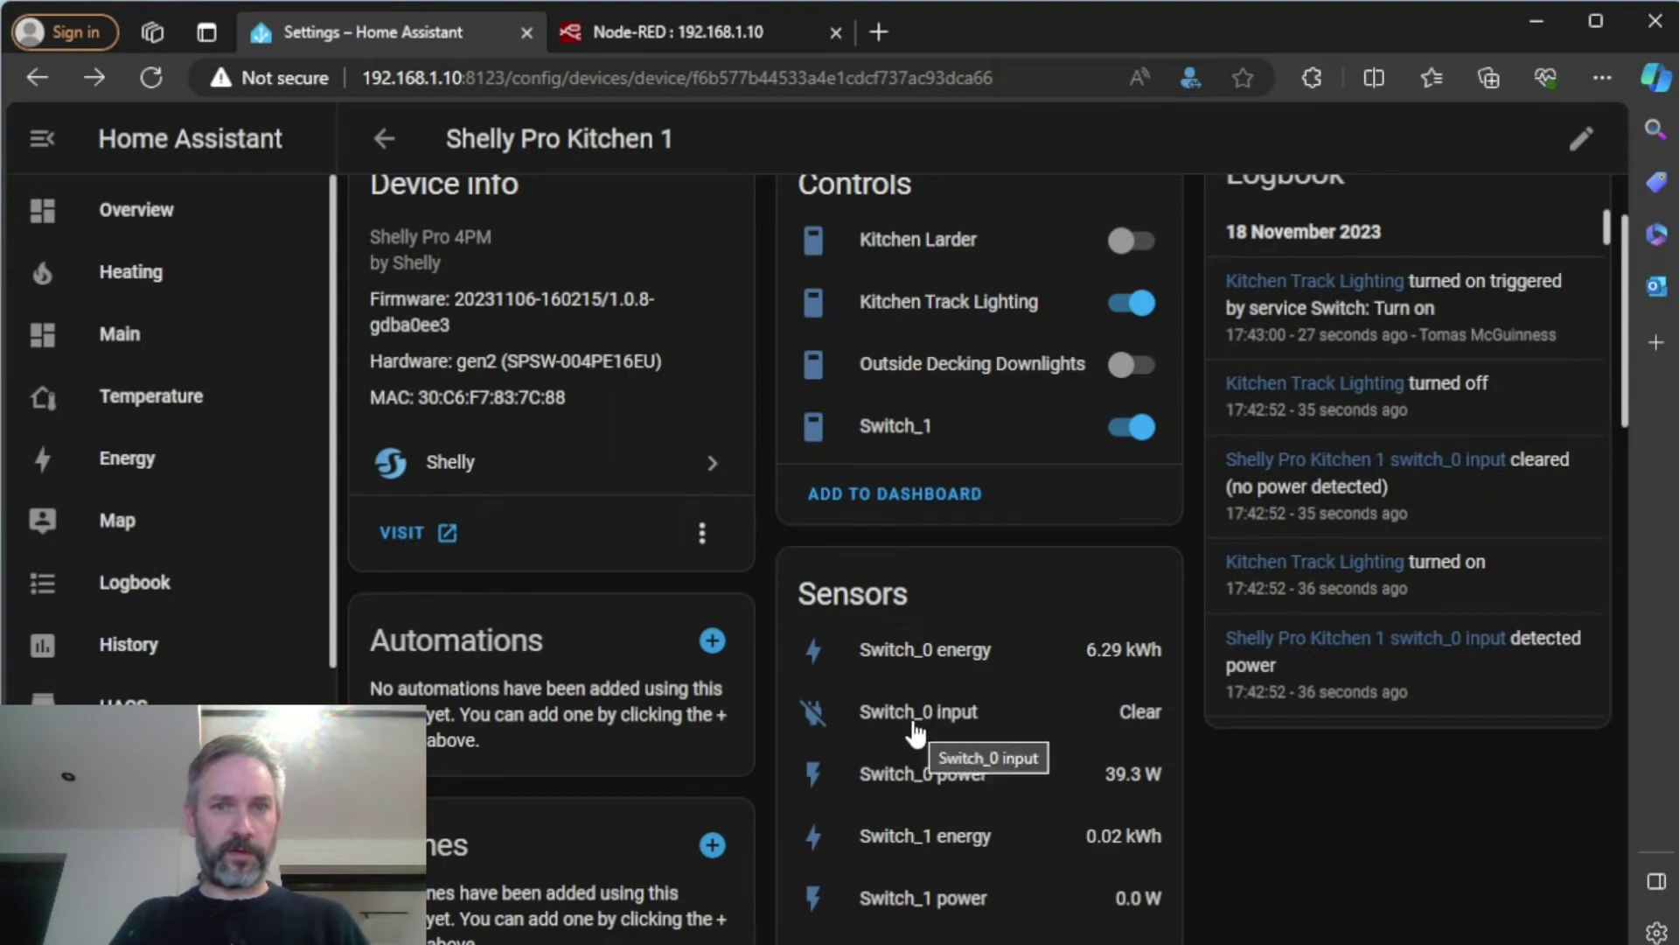
# Rename the Switch_0 input sensor to Kitchen Track Input.
pyautogui.click(915, 731)
pyautogui.click(1085, 203)
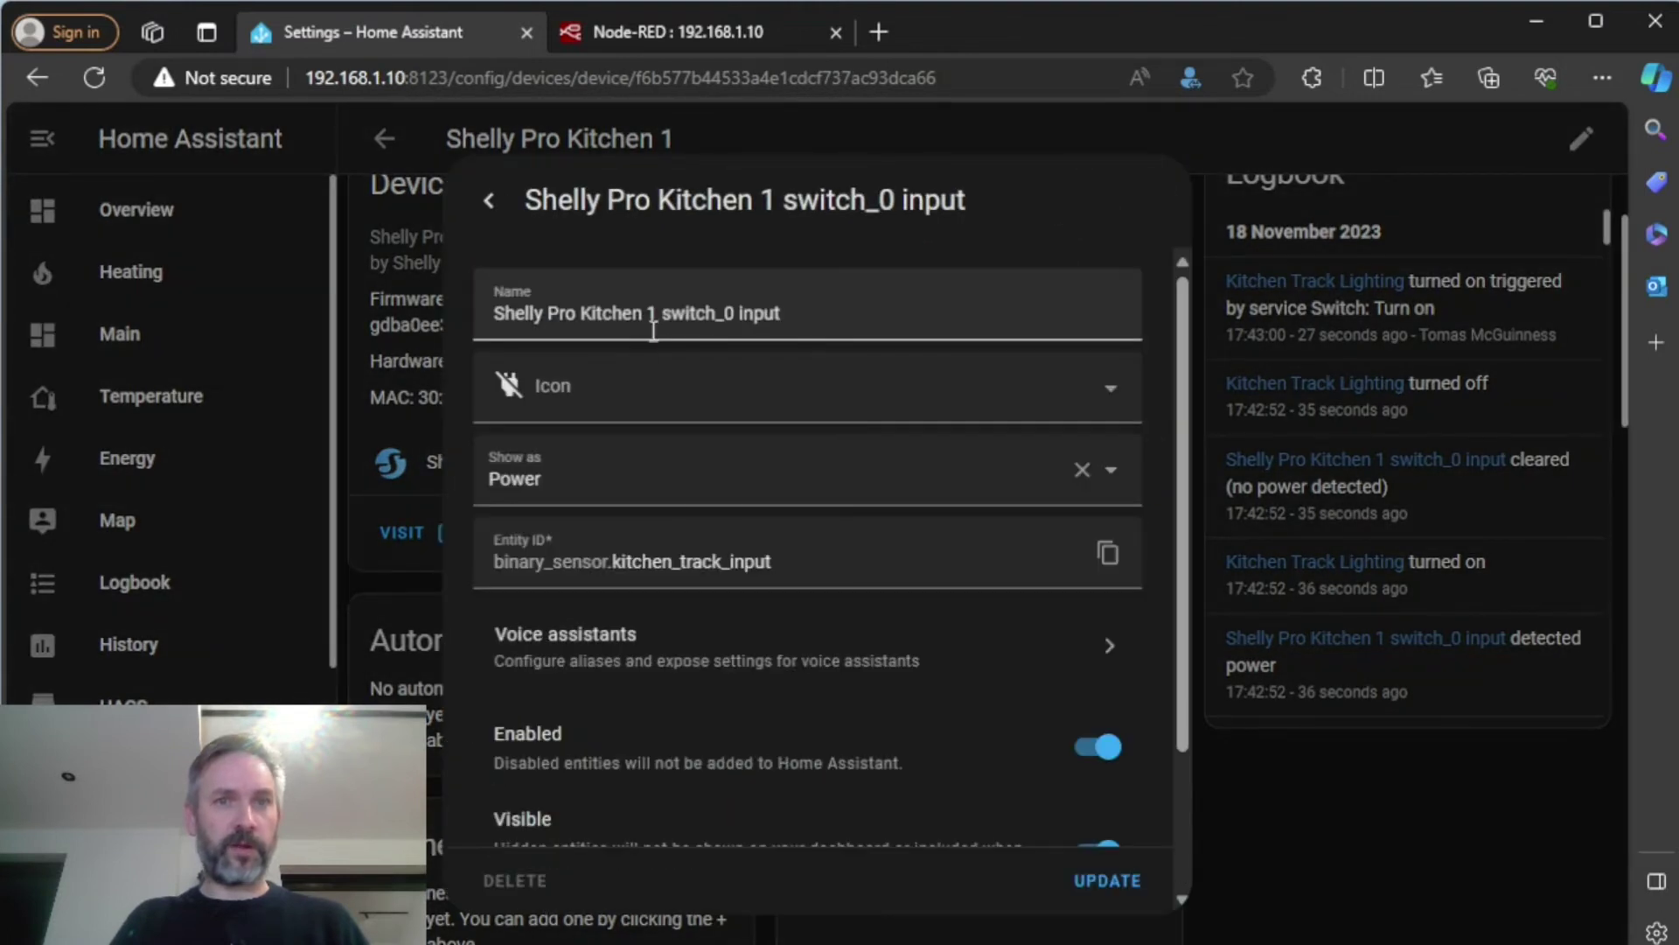
pyautogui.click(834, 313)
pyautogui.hotkey('ctrl', 'a')
pyautogui.write('T')
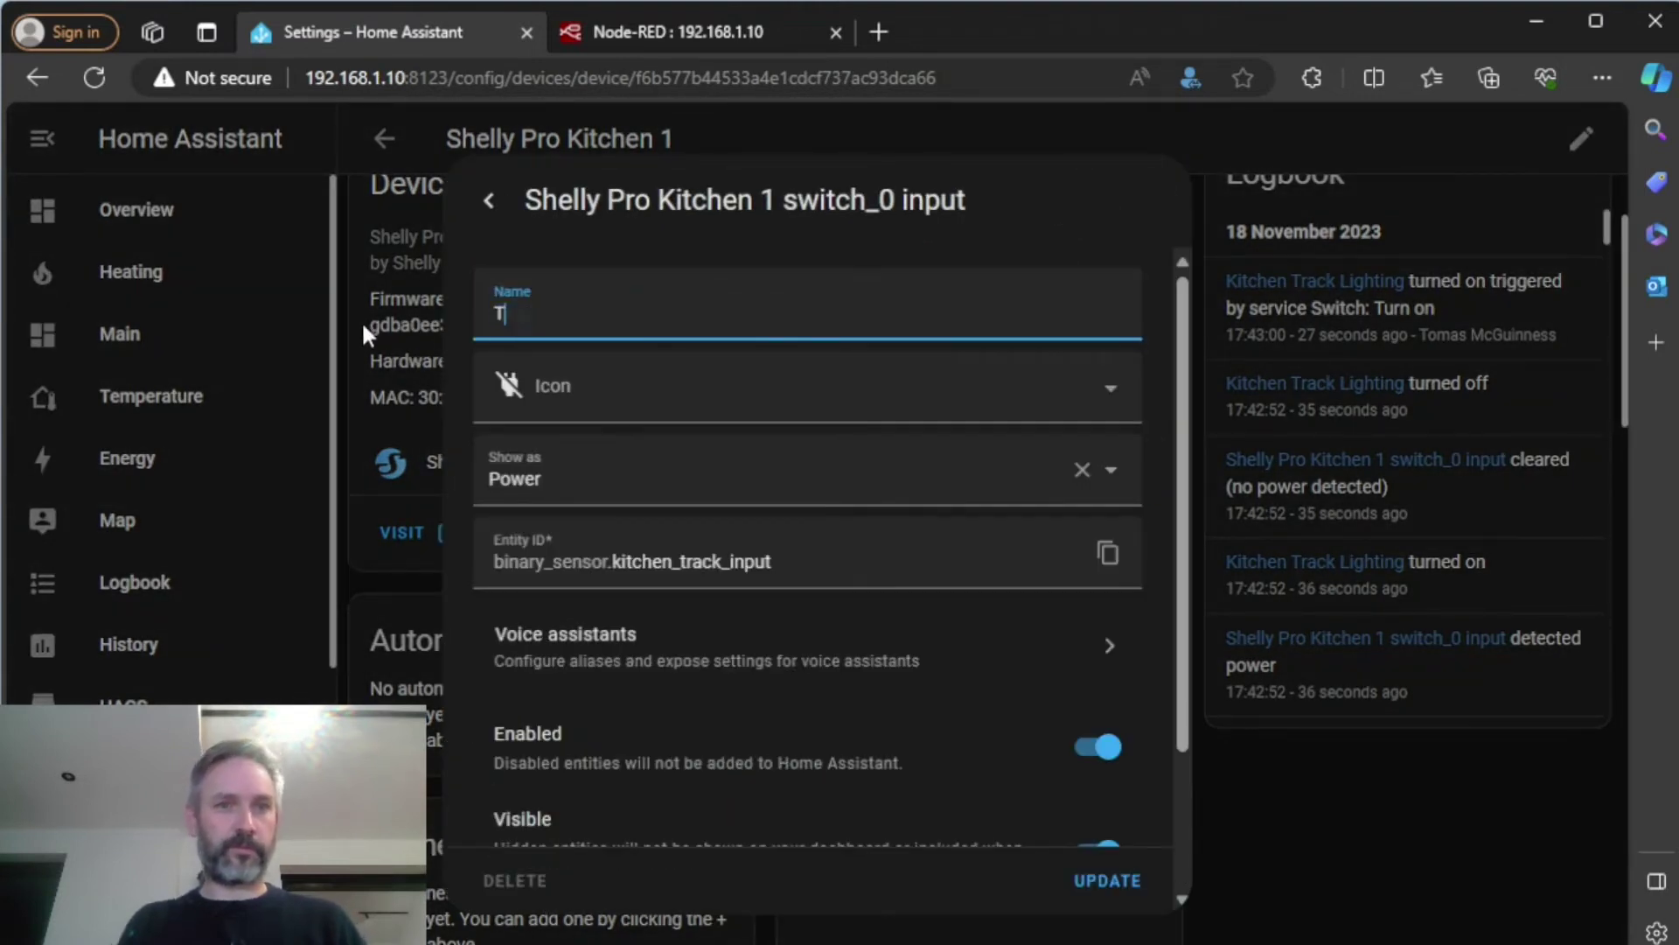
pyautogui.press('BackSpace')
pyautogui.write('Ktichen ')
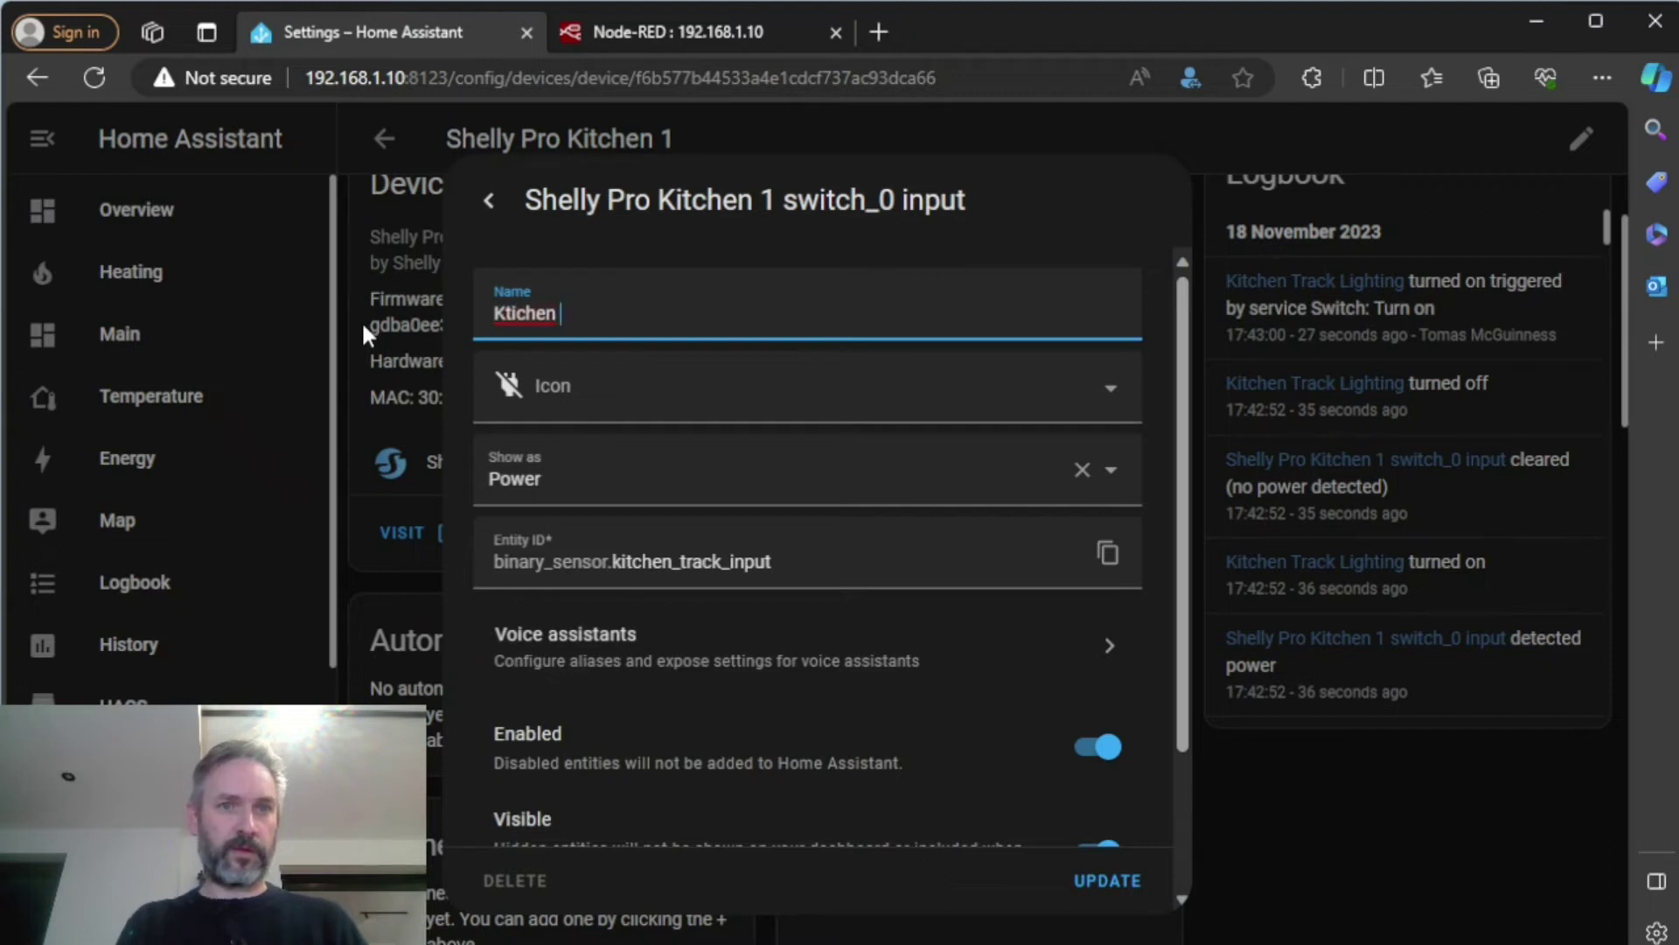
pyautogui.write('Track Input')
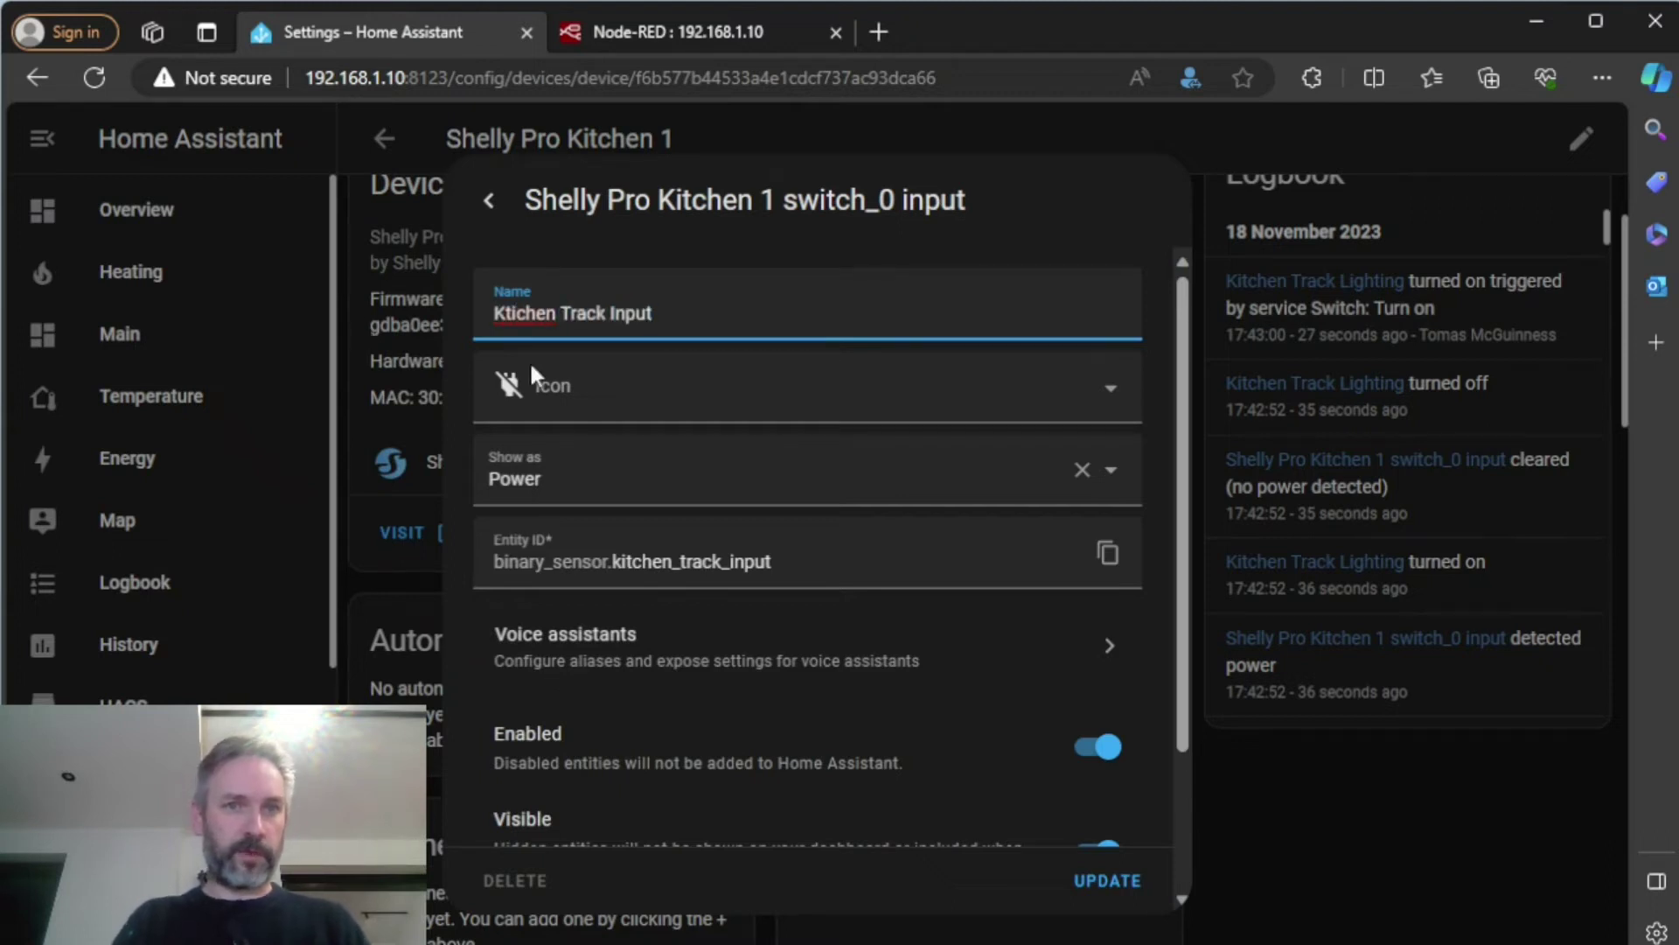
pyautogui.doubleClick(523, 315)
pyautogui.write('Kitchen')
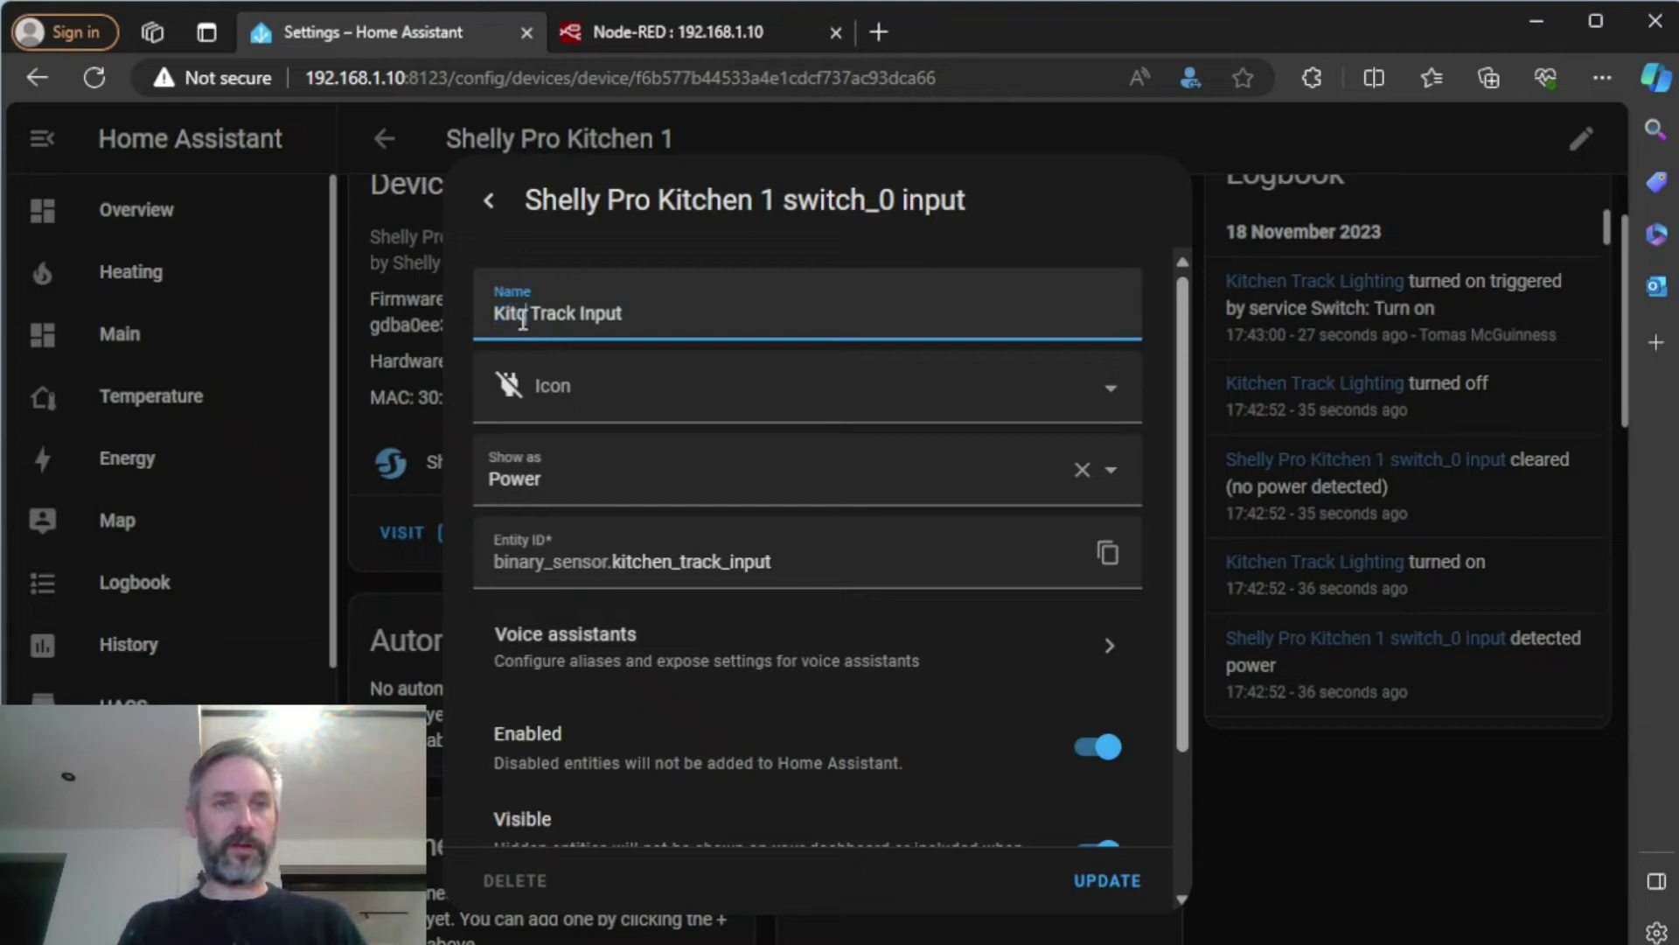
pyautogui.click(1104, 880)
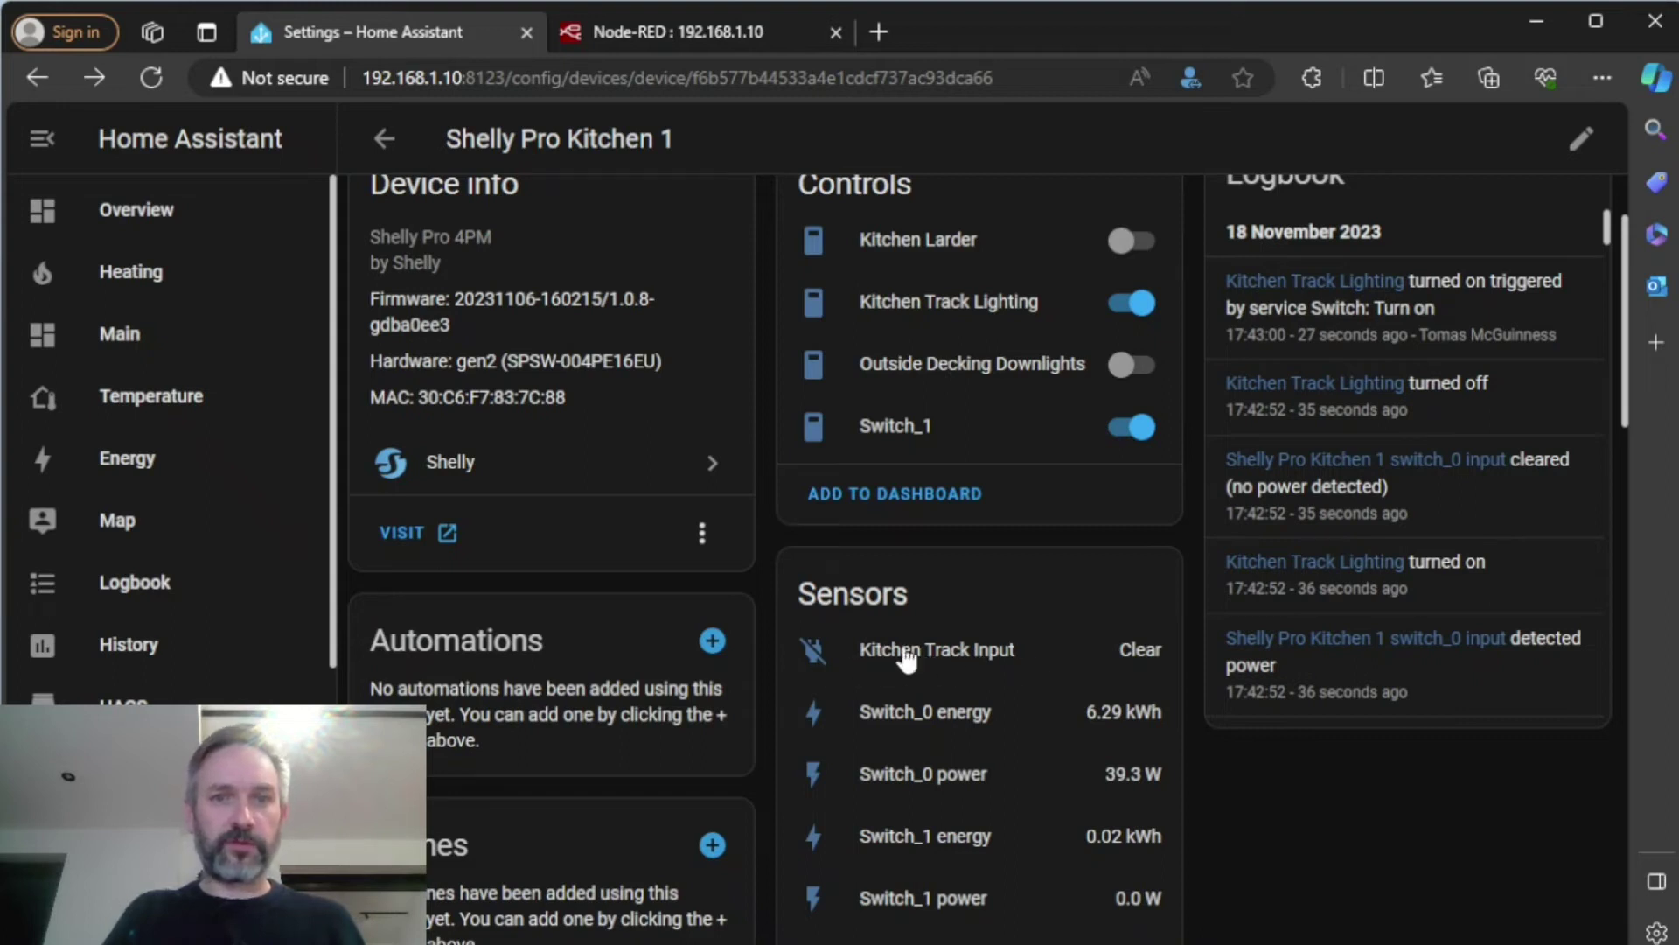
# In Node-RED, drag an events: state node from the home assistant palette onto the Switches flow.
pyautogui.click(705, 34)
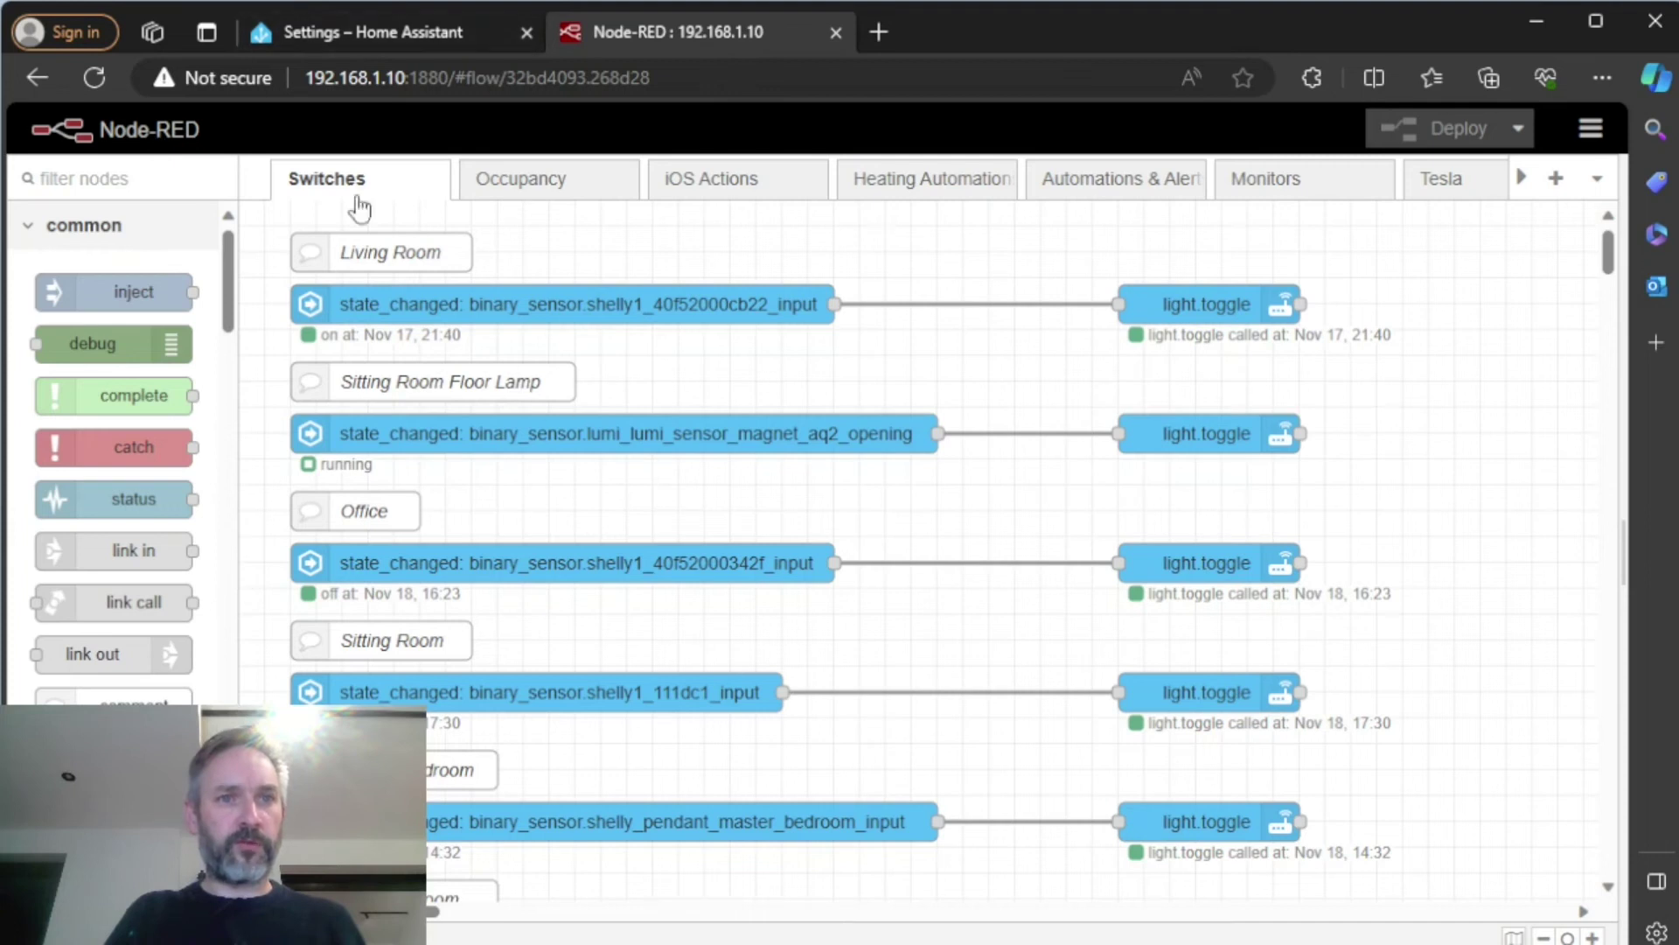
pyautogui.scroll(-10, 365, 570)
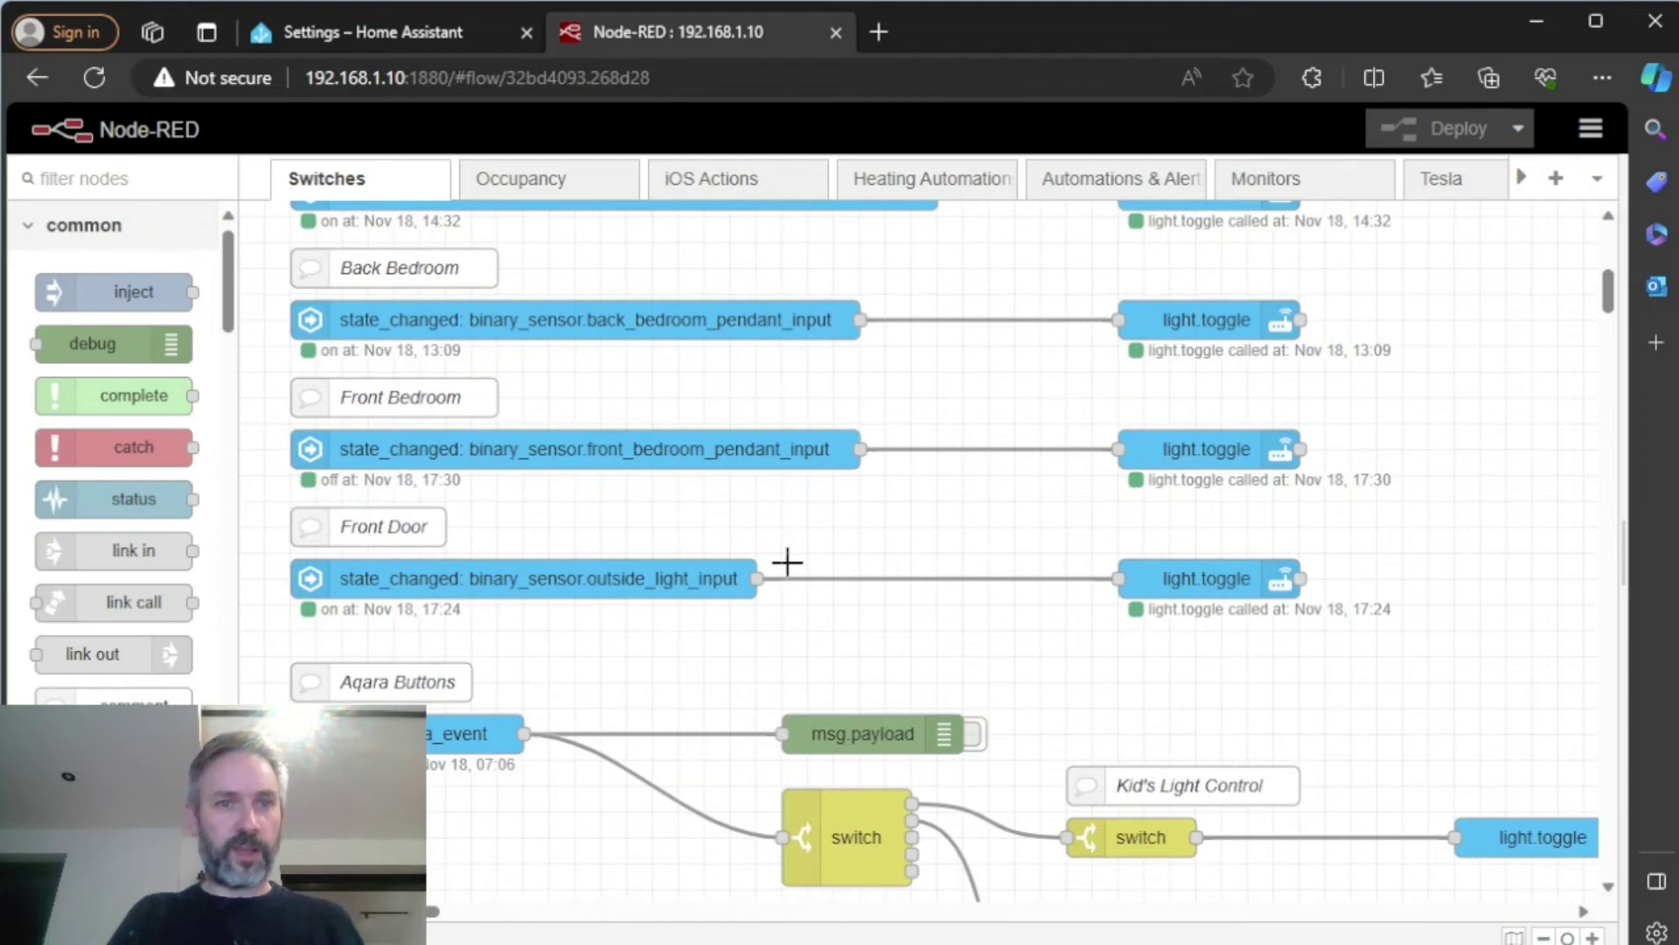
pyautogui.scroll(-7, 787, 562)
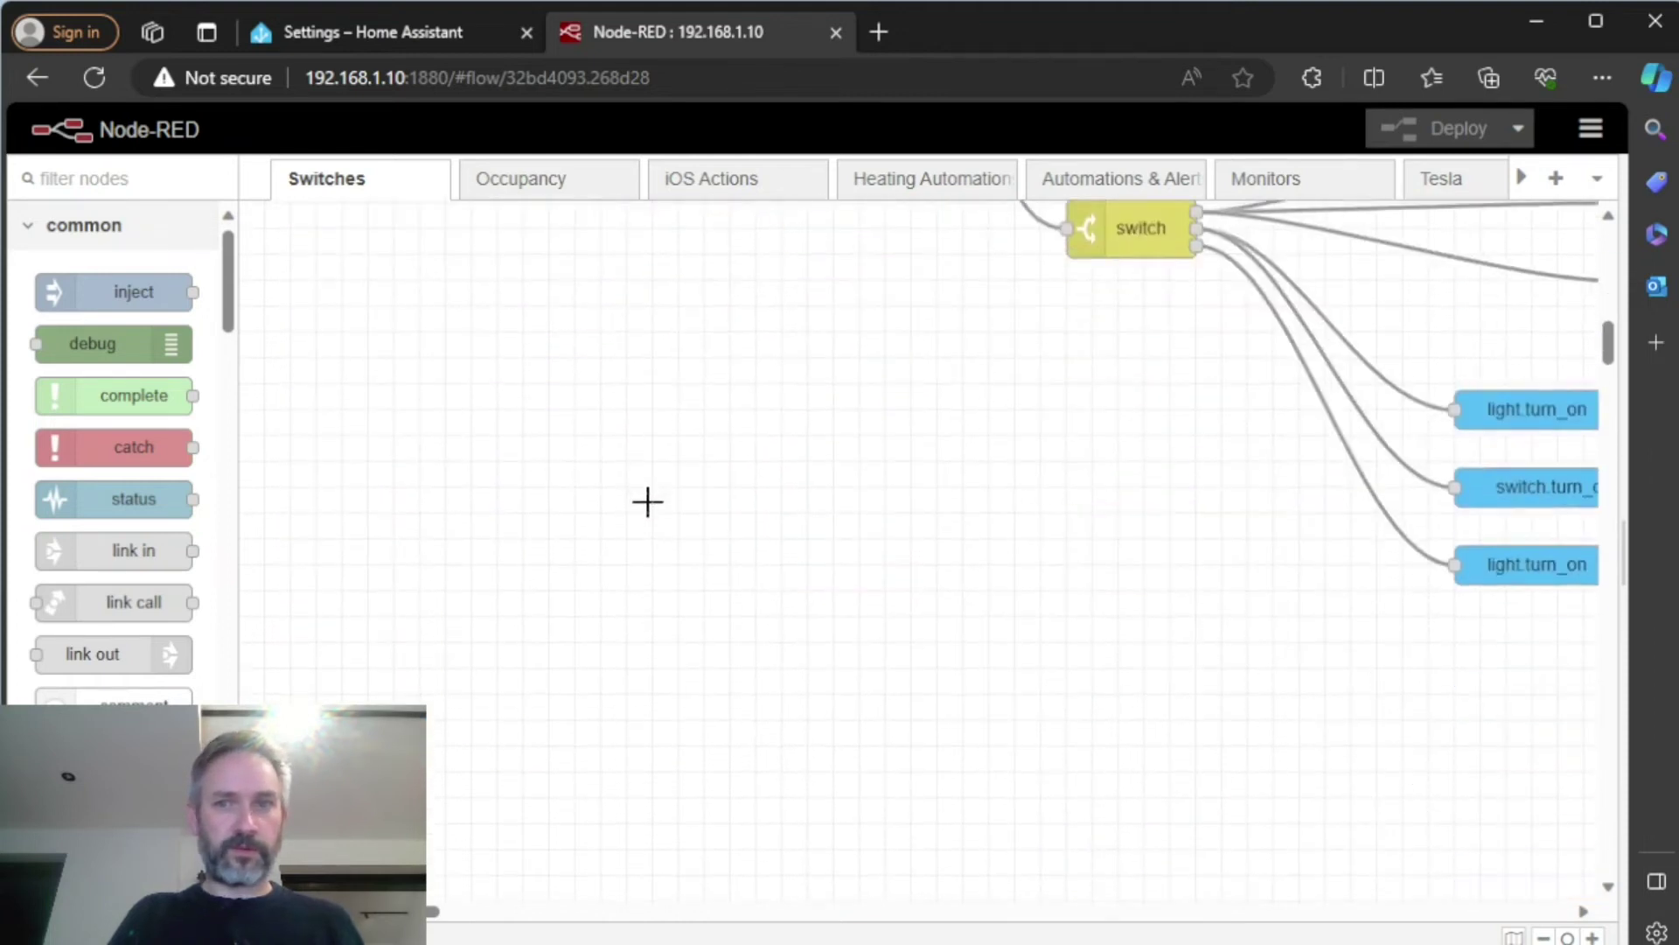
pyautogui.scroll(-2, 647, 501)
pyautogui.scroll(1, 644, 499)
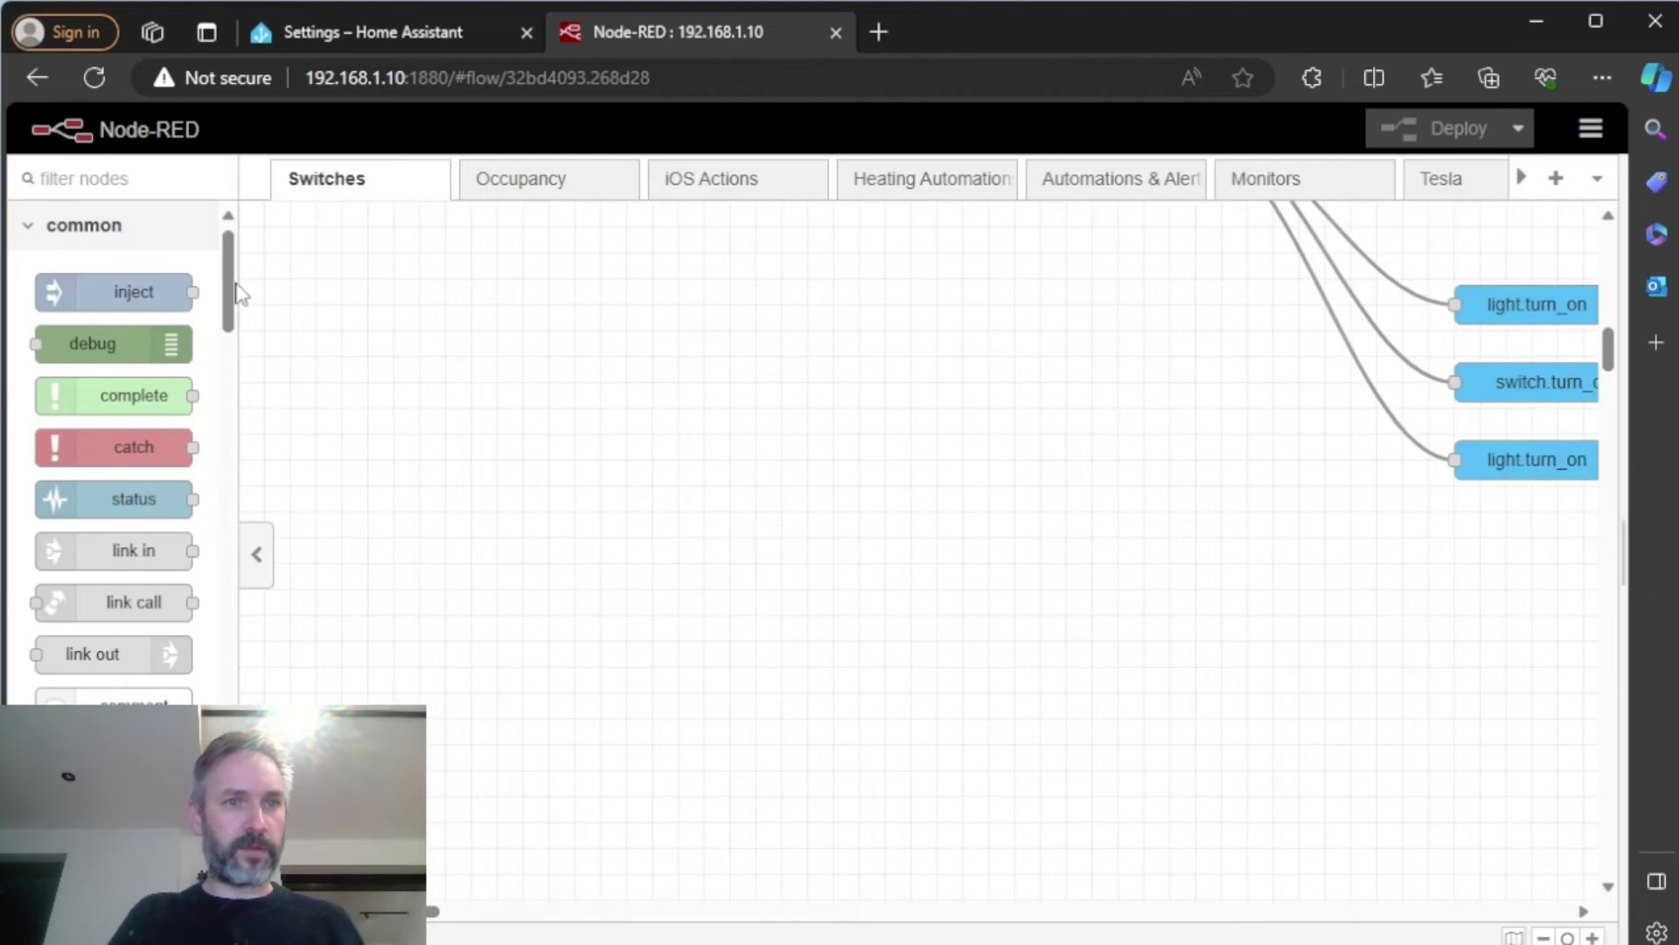
pyautogui.moveTo(229, 295); pyautogui.dragTo(230, 687)
pyautogui.scroll(-4, 226, 691)
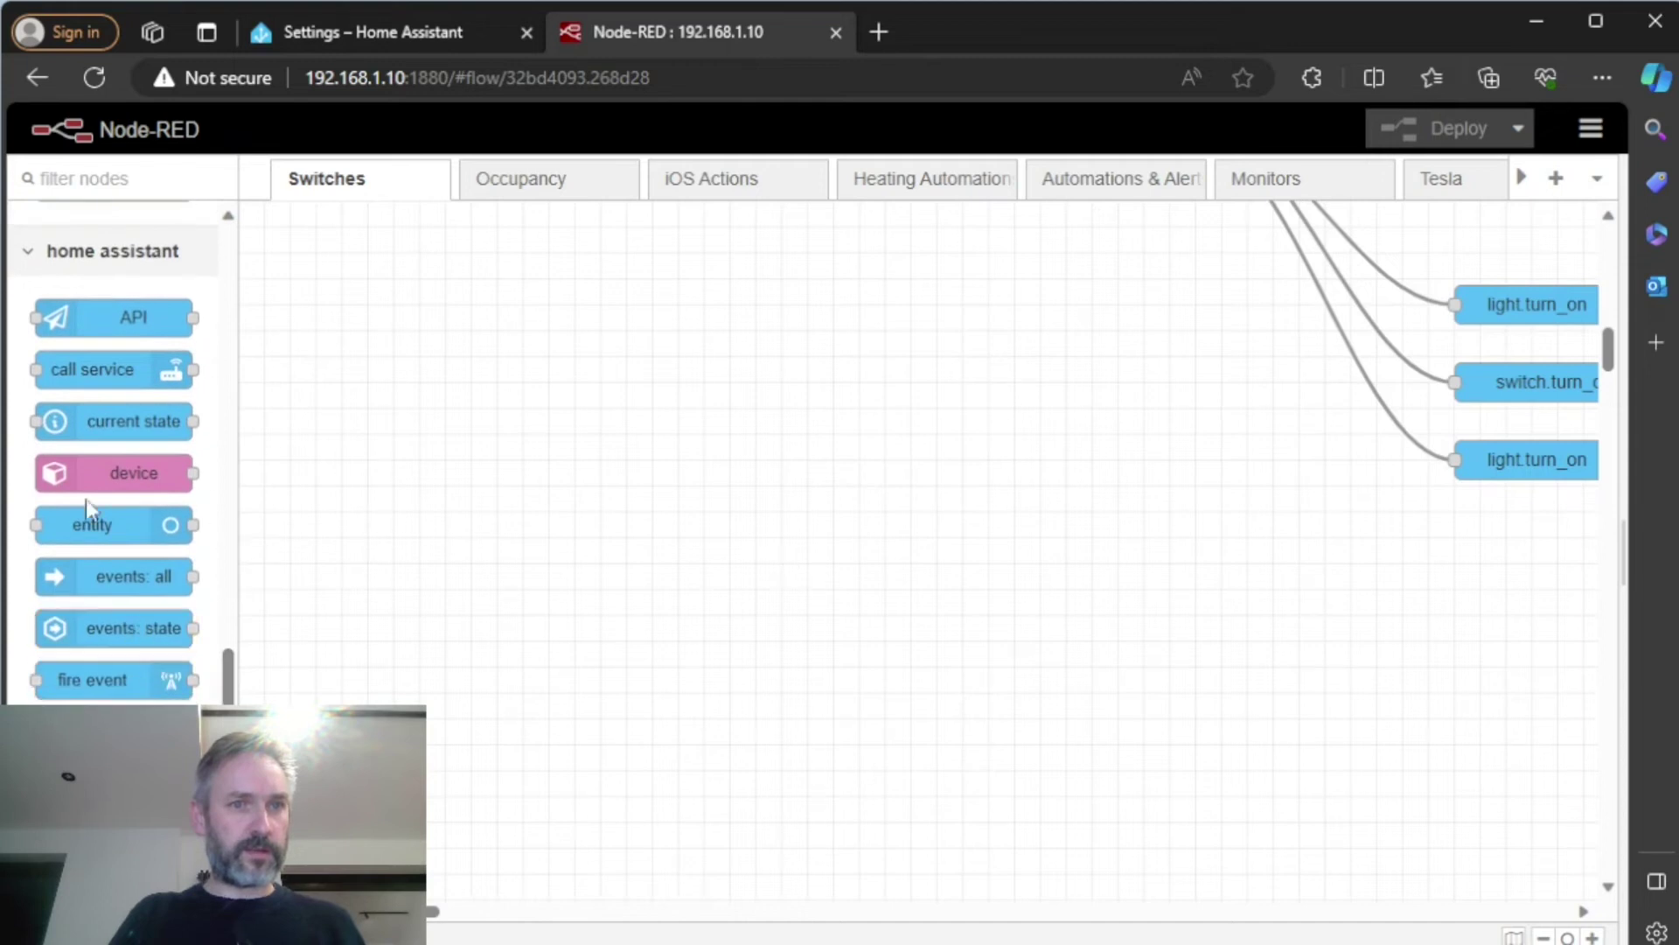
pyautogui.moveTo(94, 628); pyautogui.dragTo(494, 446)
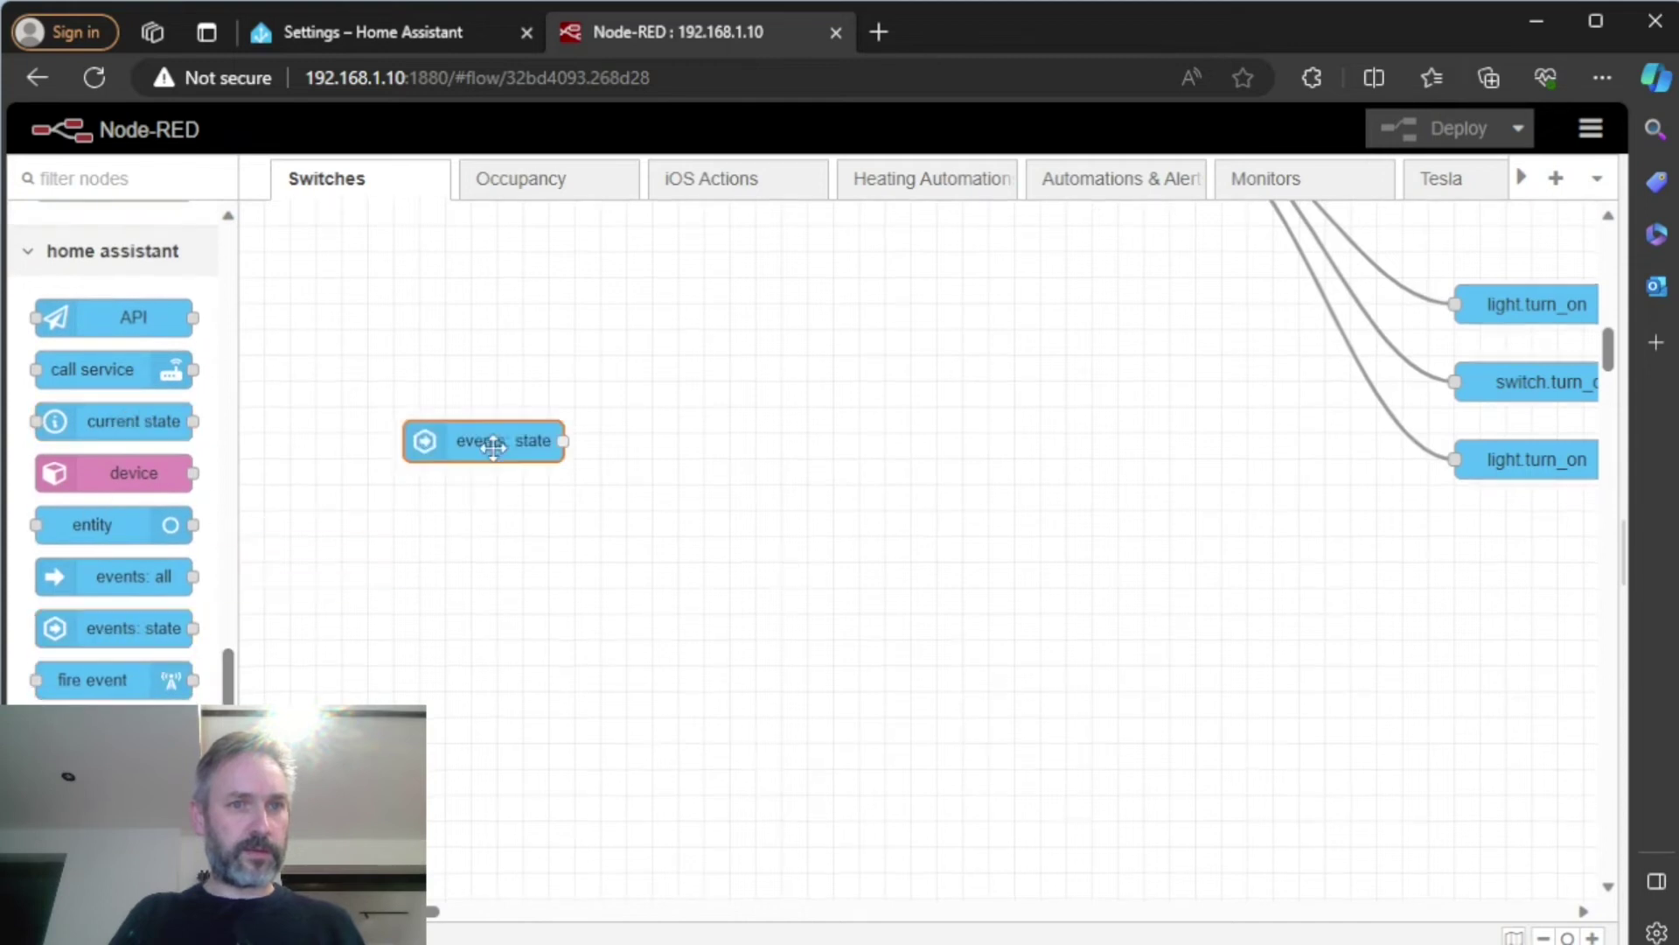
pyautogui.scroll(8, 784, 446)
pyautogui.scroll(-4, 787, 448)
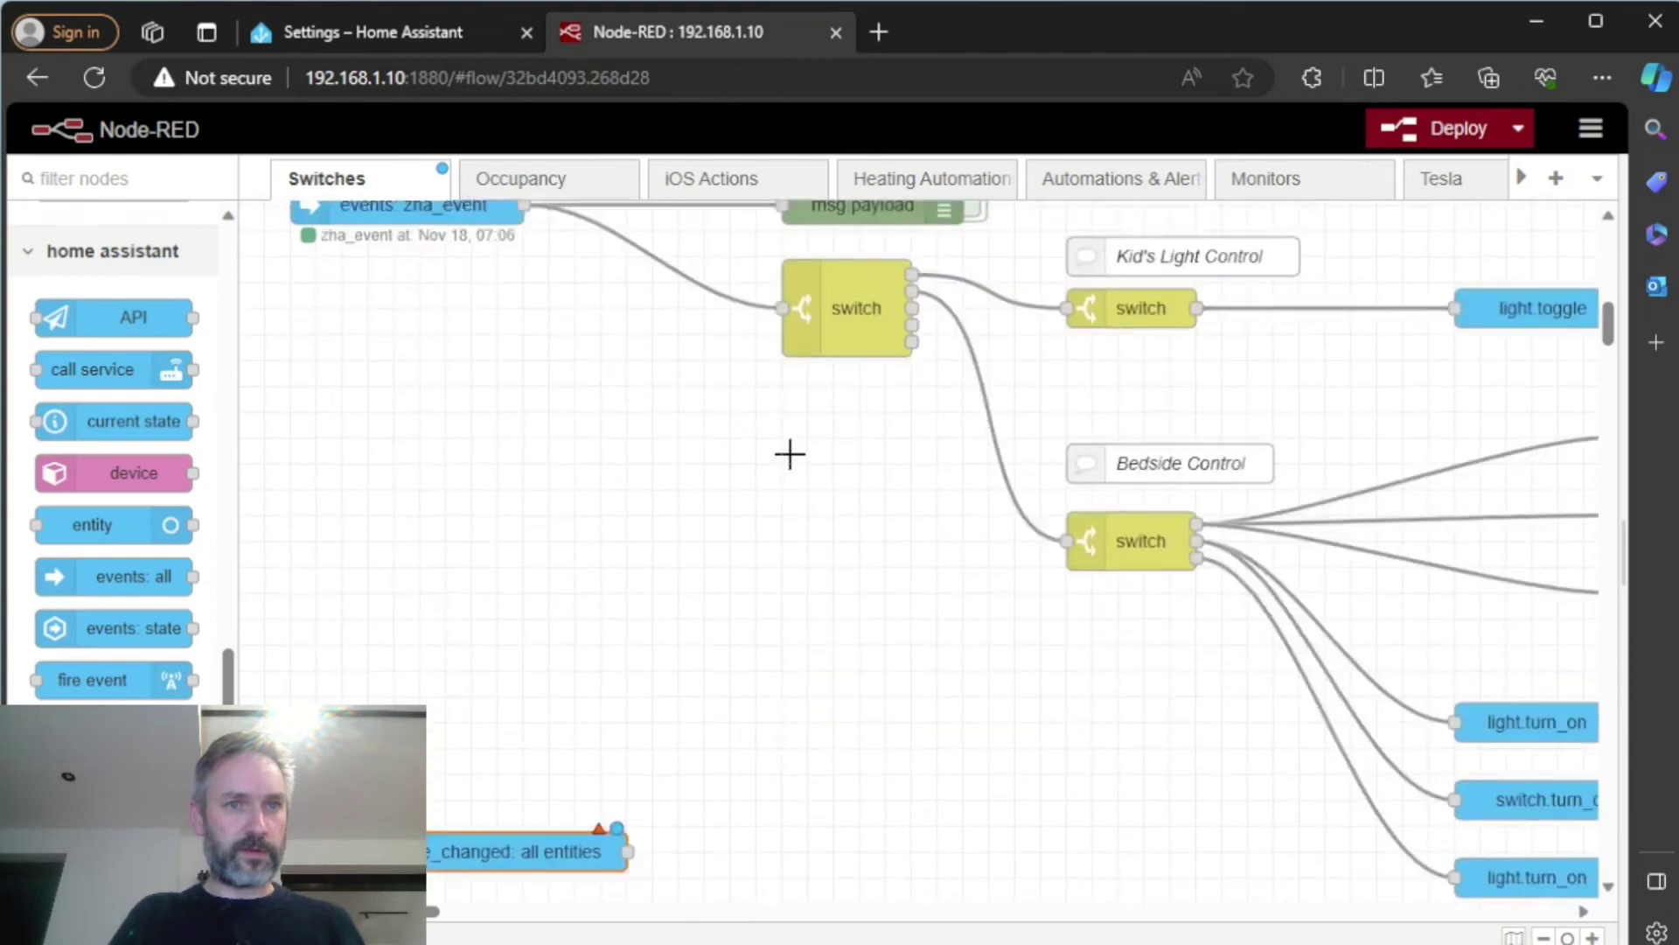
pyautogui.scroll(-4, 790, 454)
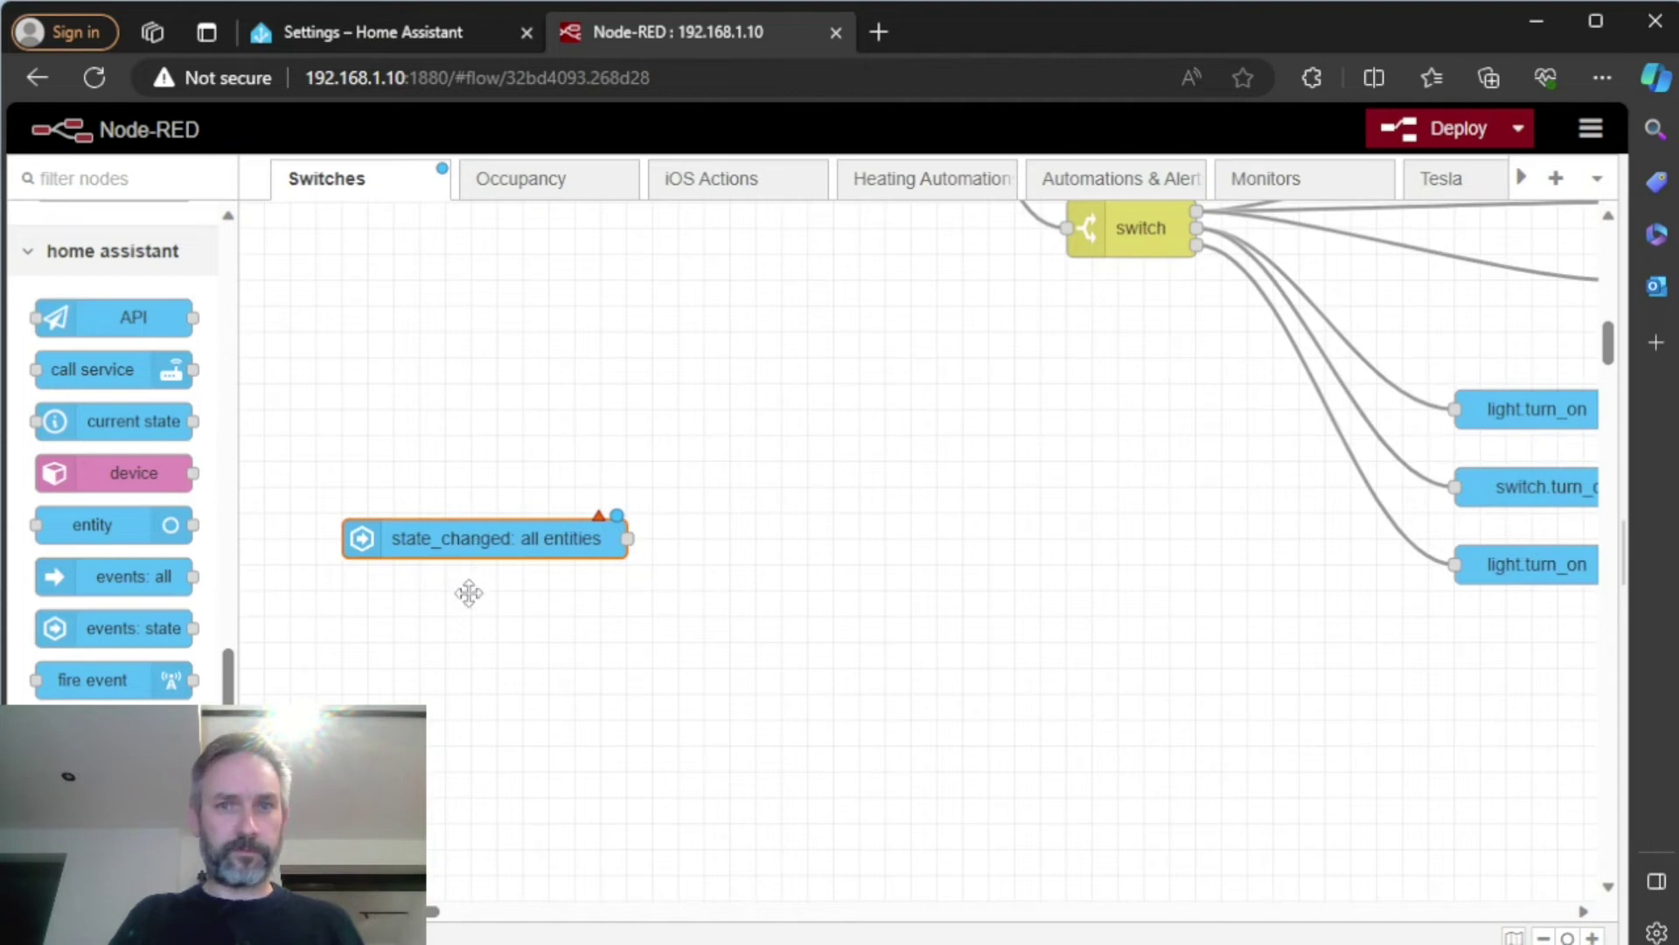
# Set the events: state node's entity to Kitchen Track Input, found by searching track_in, and save it.
pyautogui.press('Return')
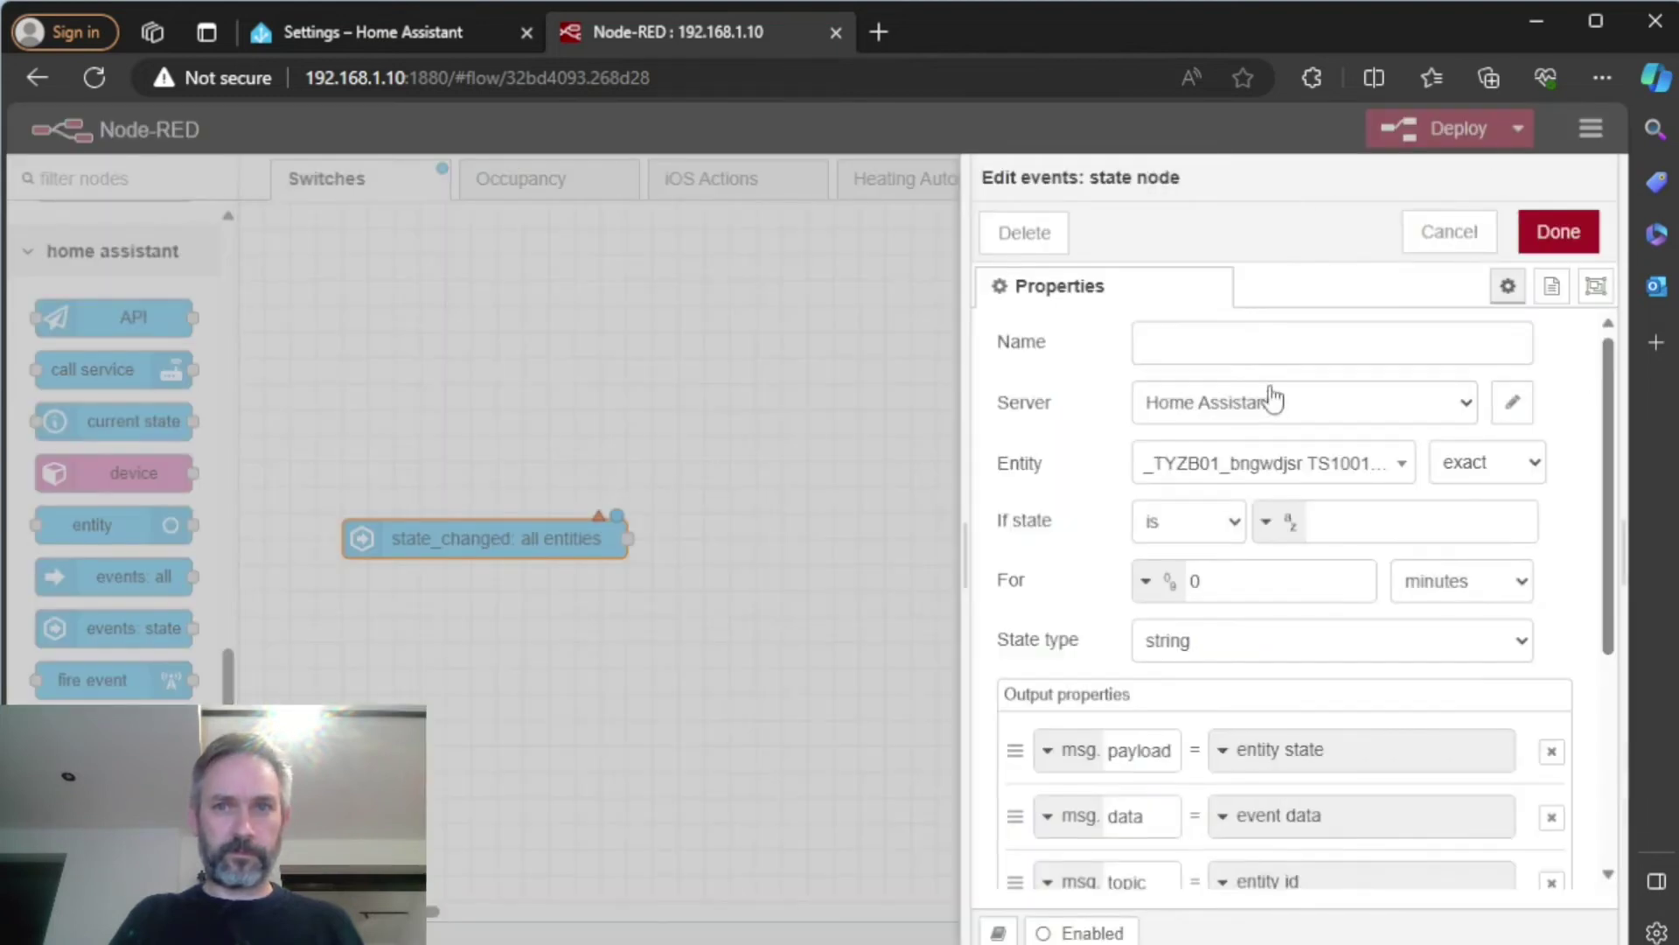
pyautogui.click(1399, 476)
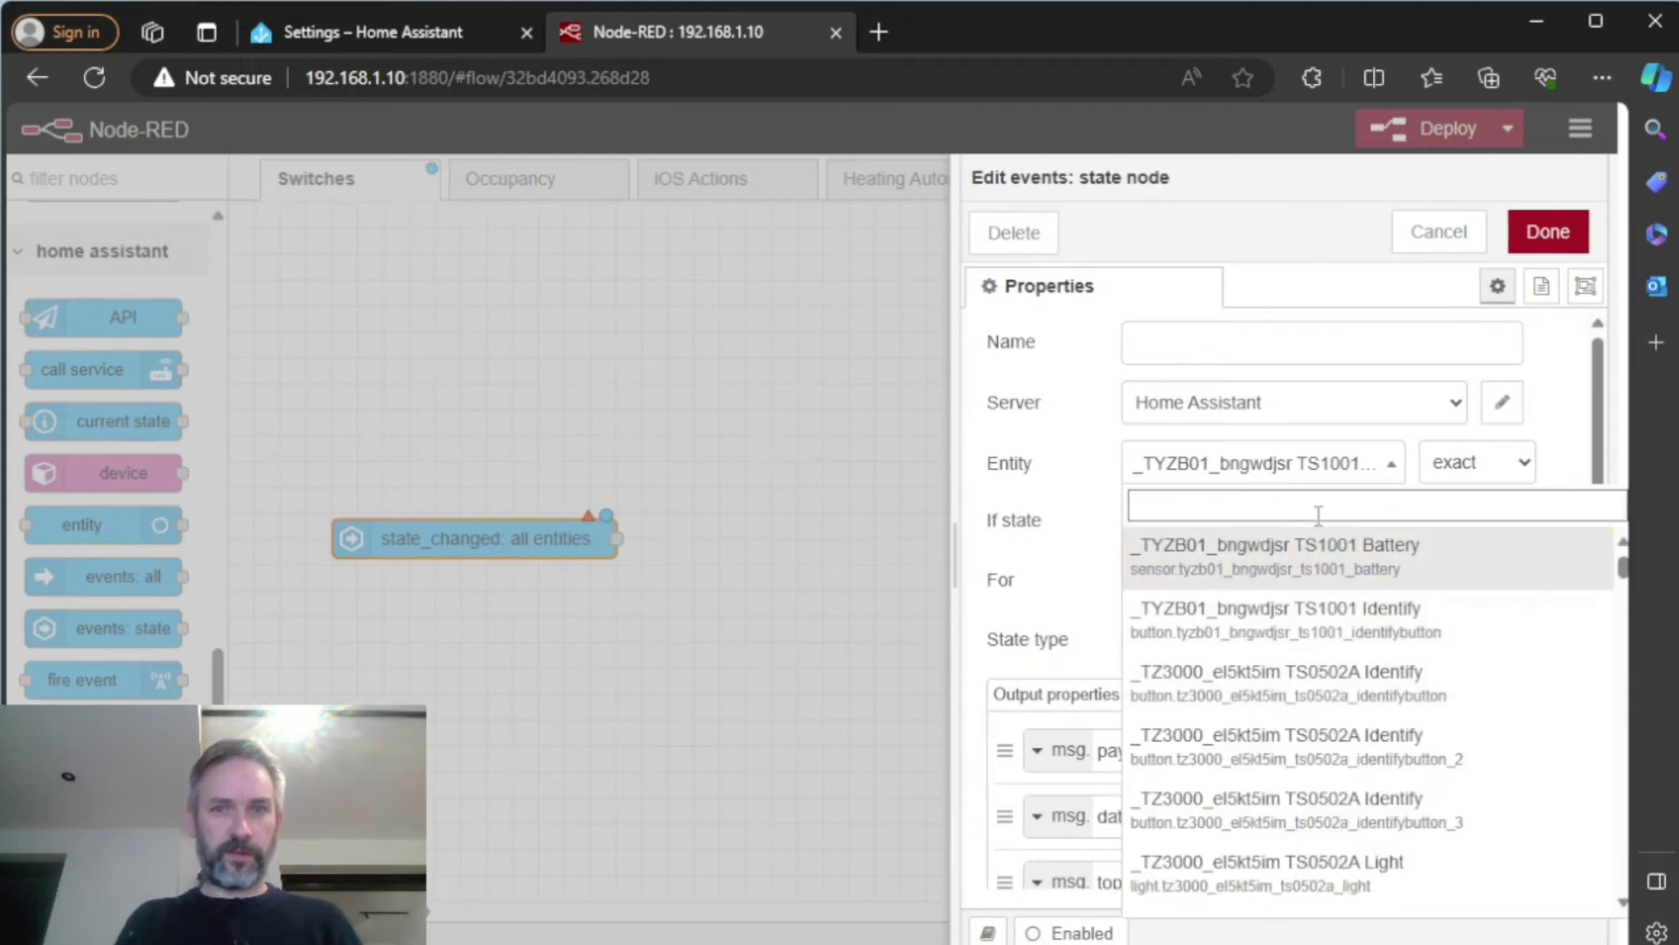
pyautogui.write('track_in')
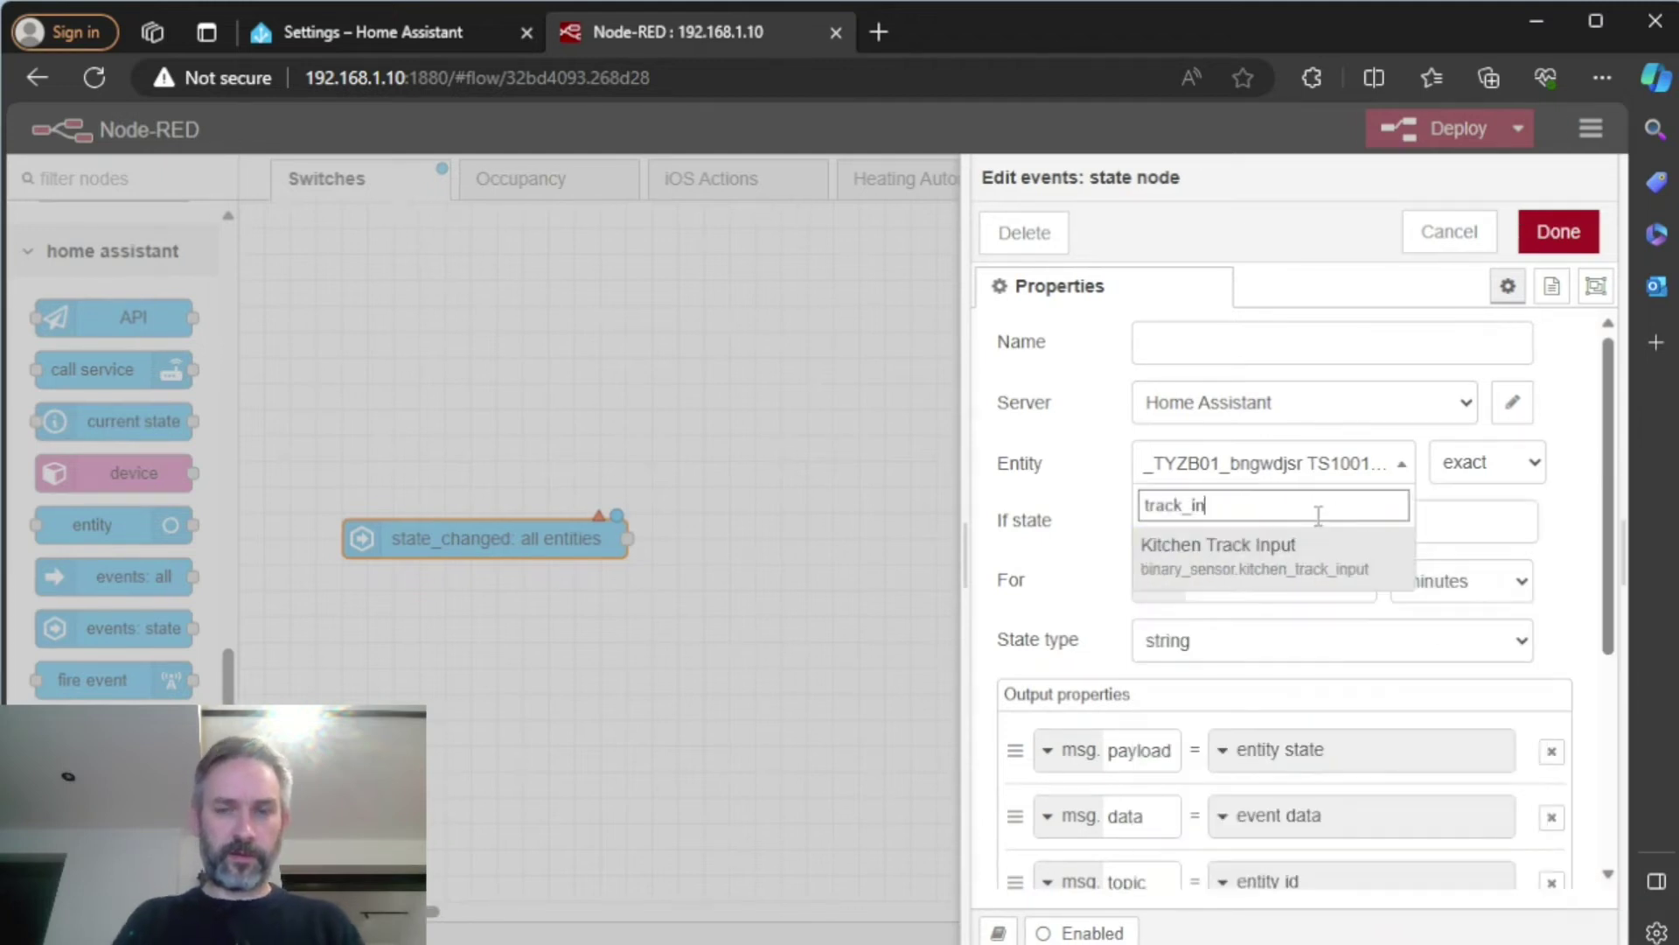
pyautogui.click(1242, 560)
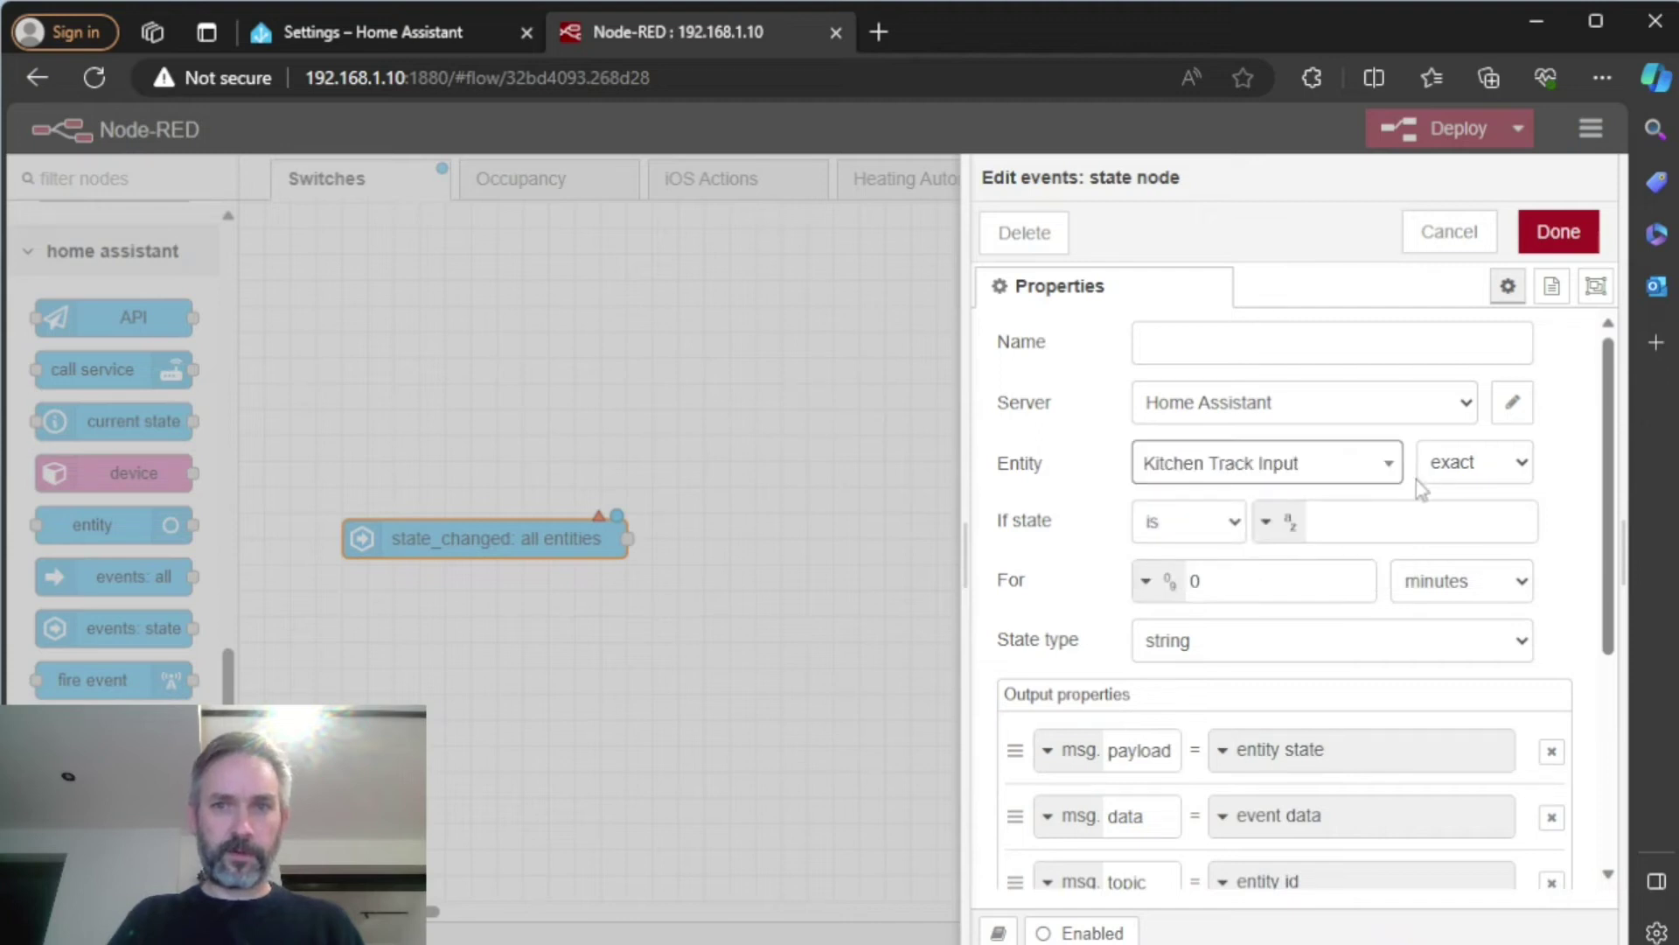
pyautogui.scroll(-3, 1458, 412)
pyautogui.scroll(-1, 1320, 569)
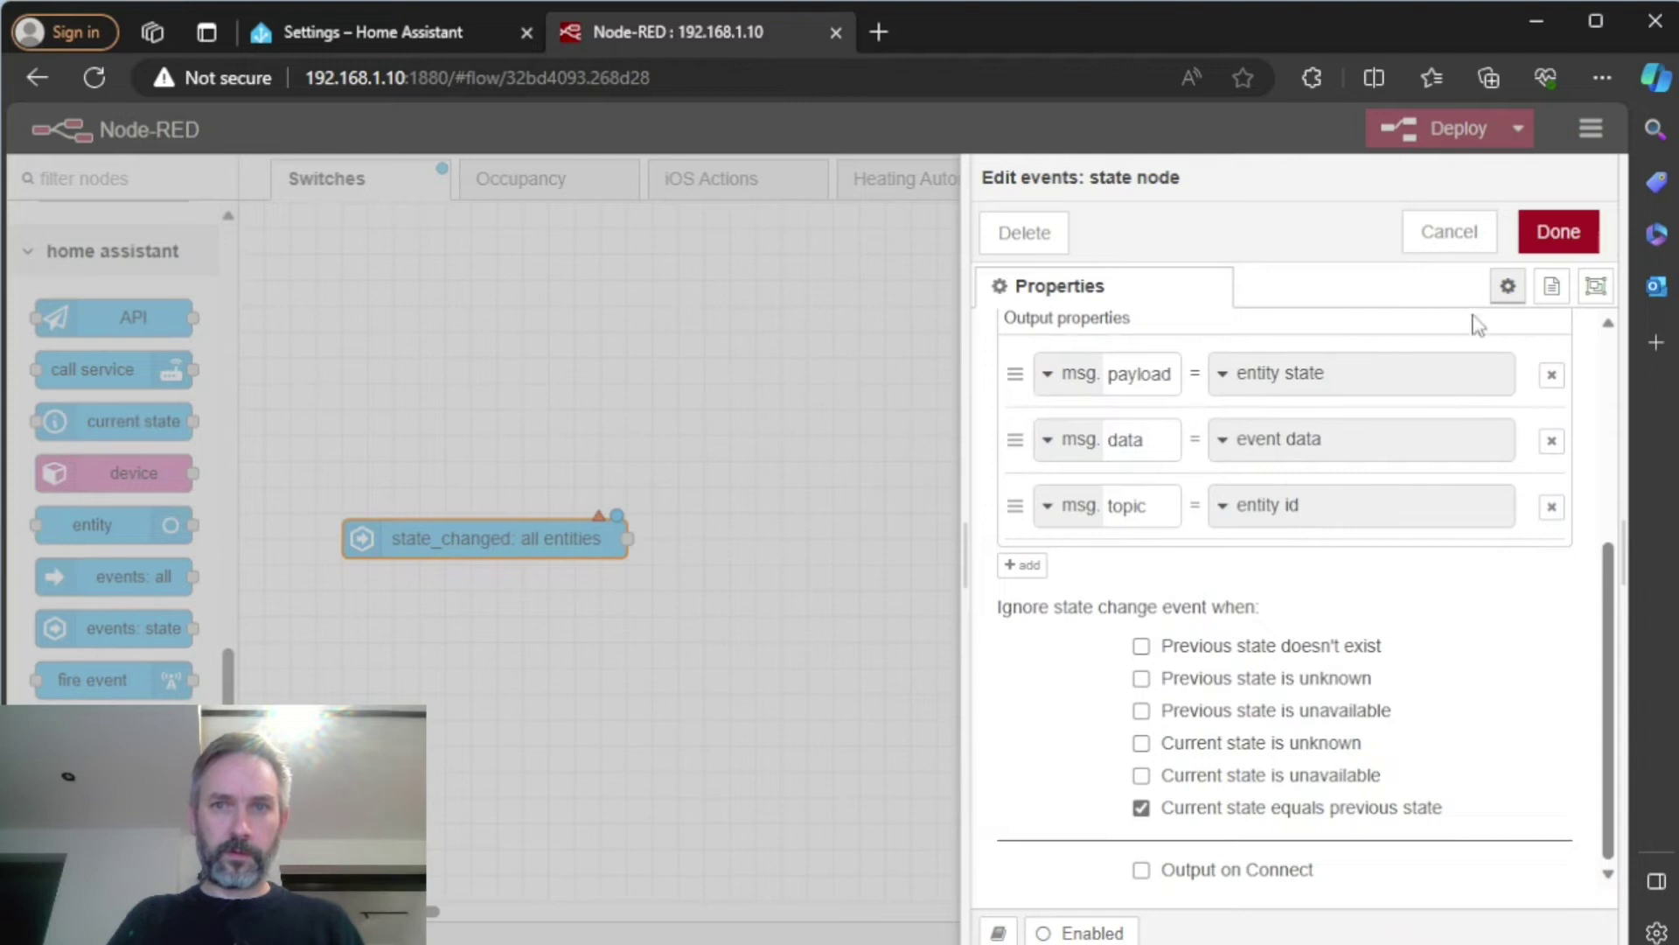
pyautogui.click(1560, 231)
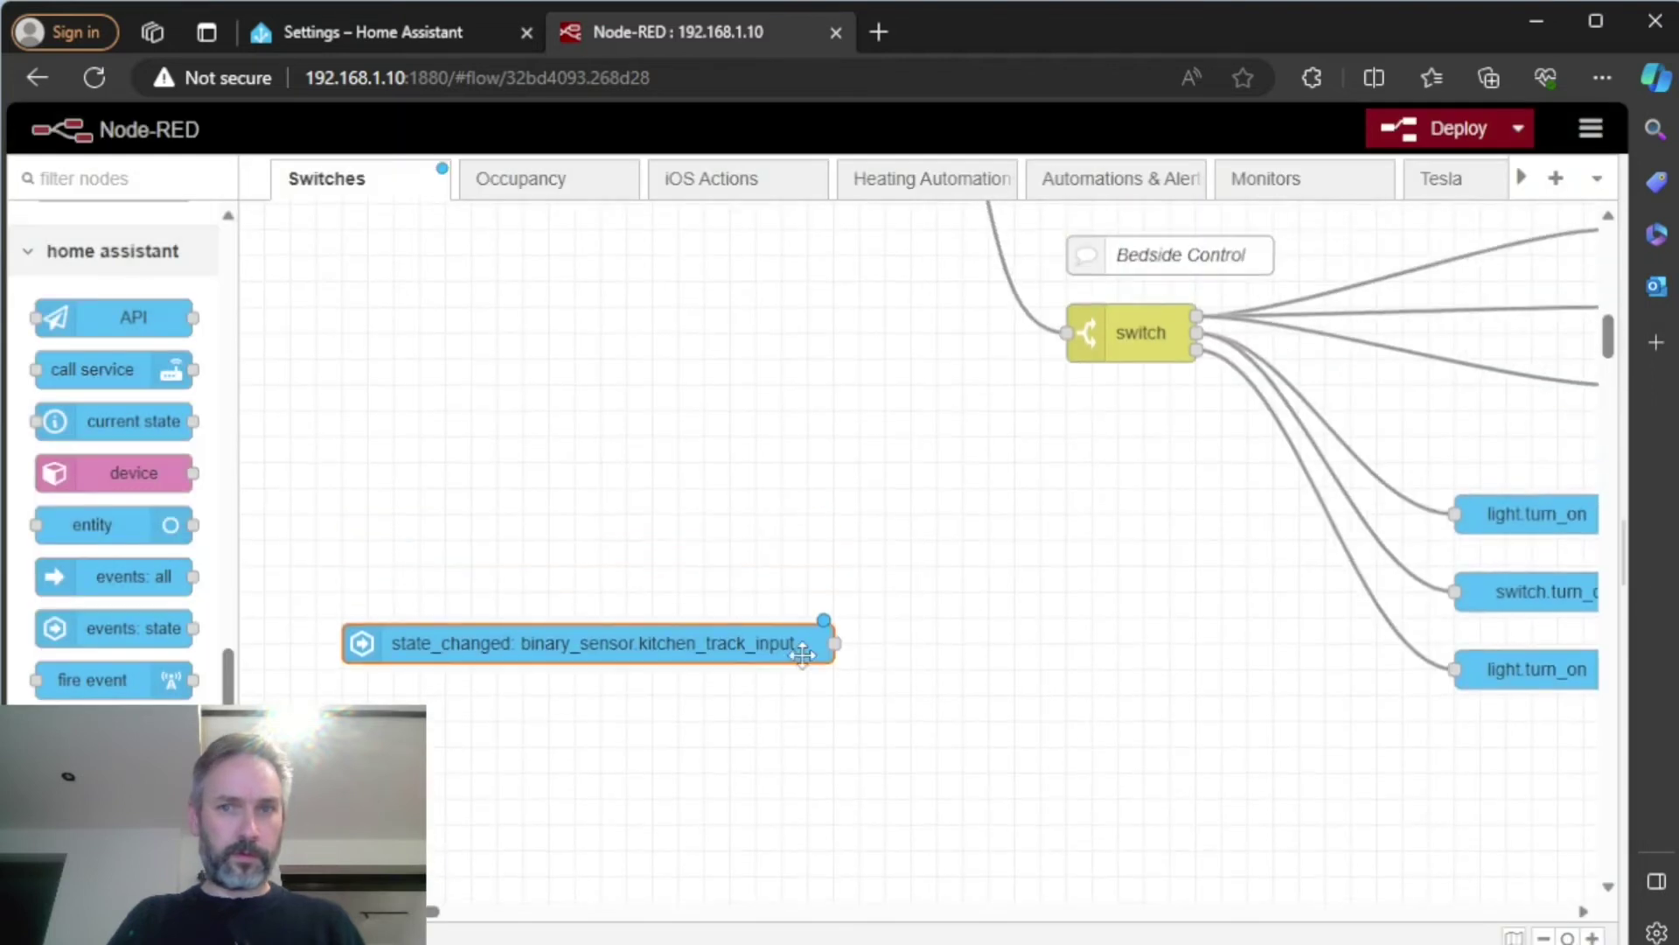
# Move the kitchen_track_input state node, then delete the mistakenly added switch node.
pyautogui.moveTo(723, 648); pyautogui.dragTo(646, 673)
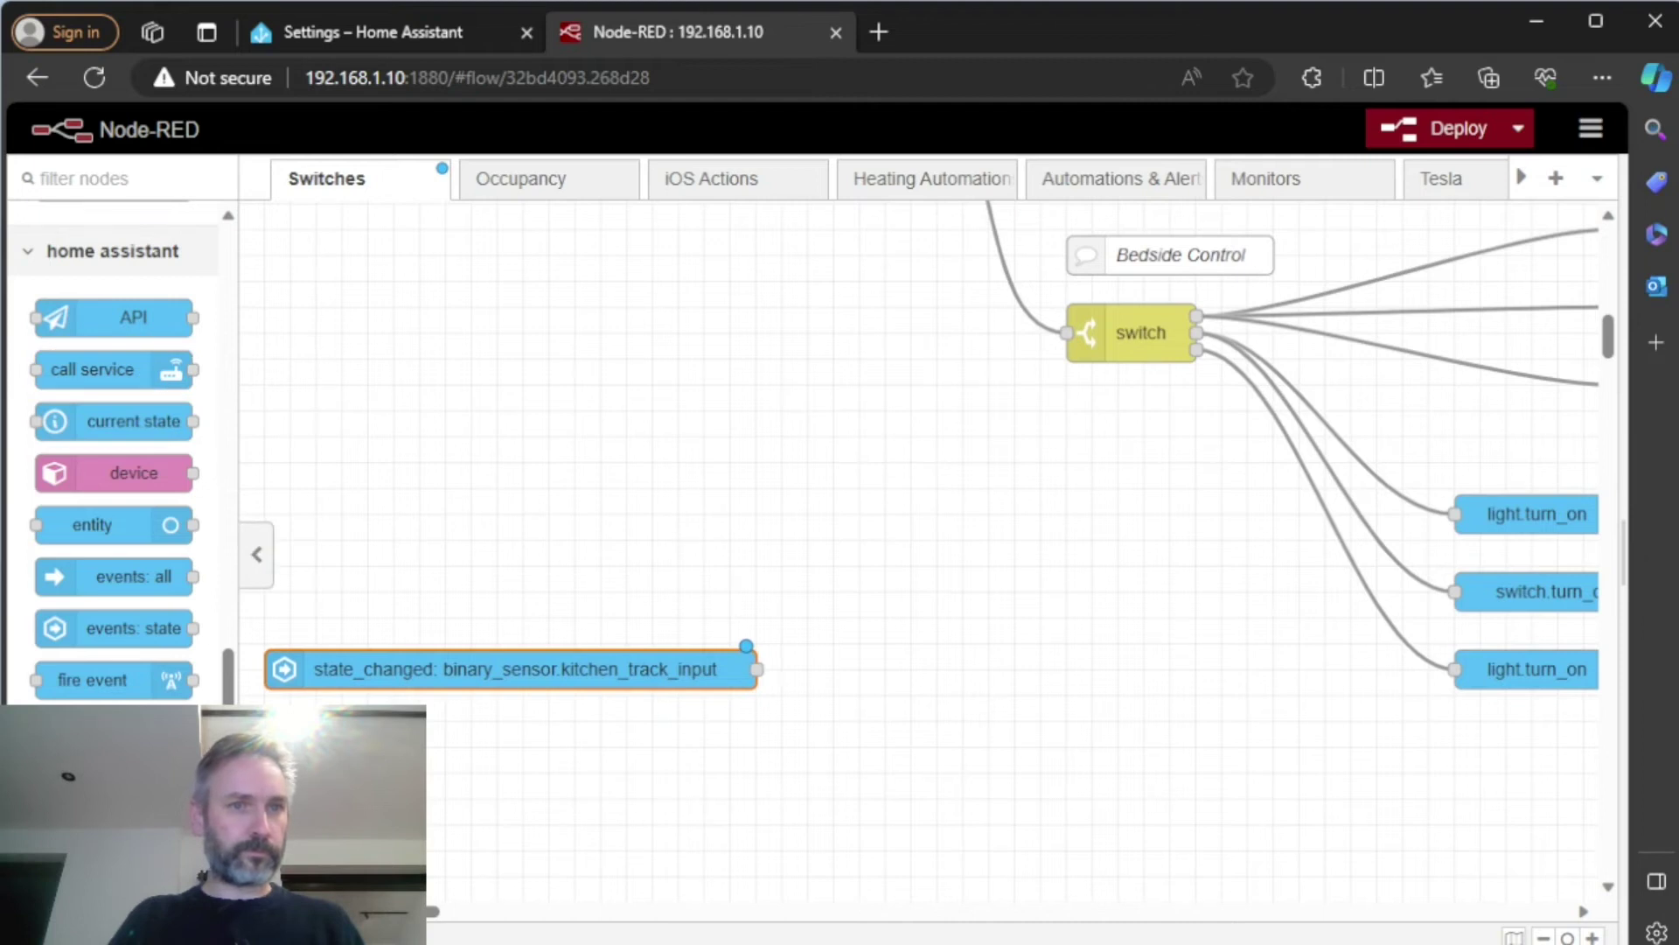
pyautogui.scroll(15, 232, 542)
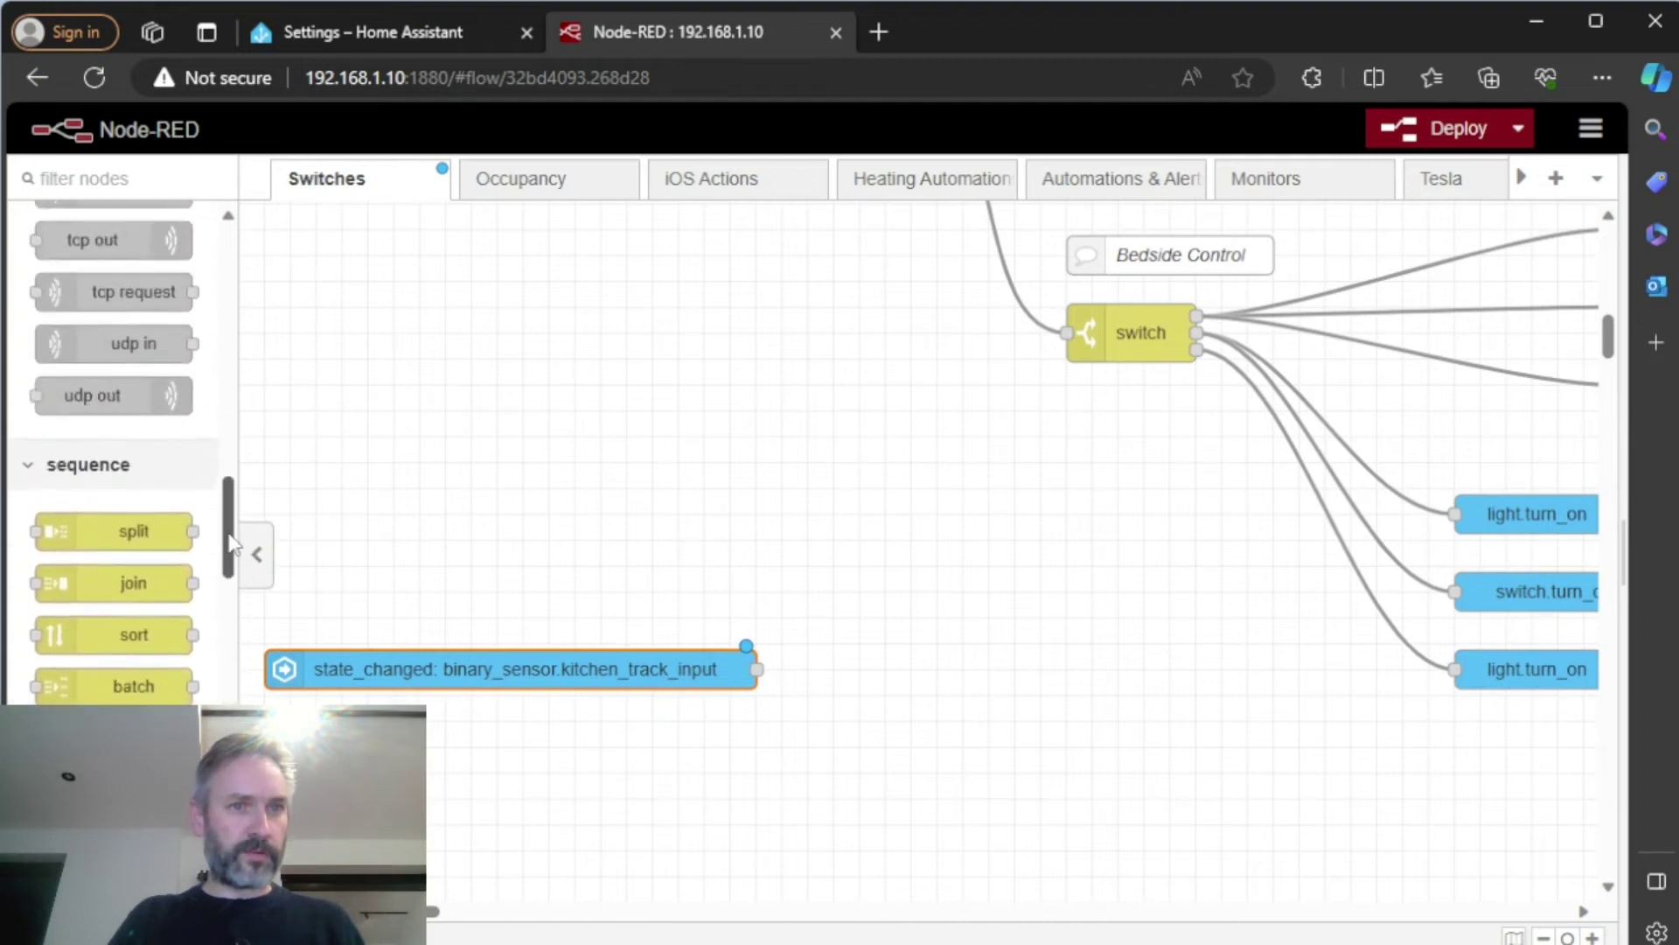
pyautogui.moveTo(230, 516); pyautogui.dragTo(232, 343)
pyautogui.moveTo(129, 455); pyautogui.dragTo(915, 663)
pyautogui.moveTo(759, 670); pyautogui.dragTo(833, 669)
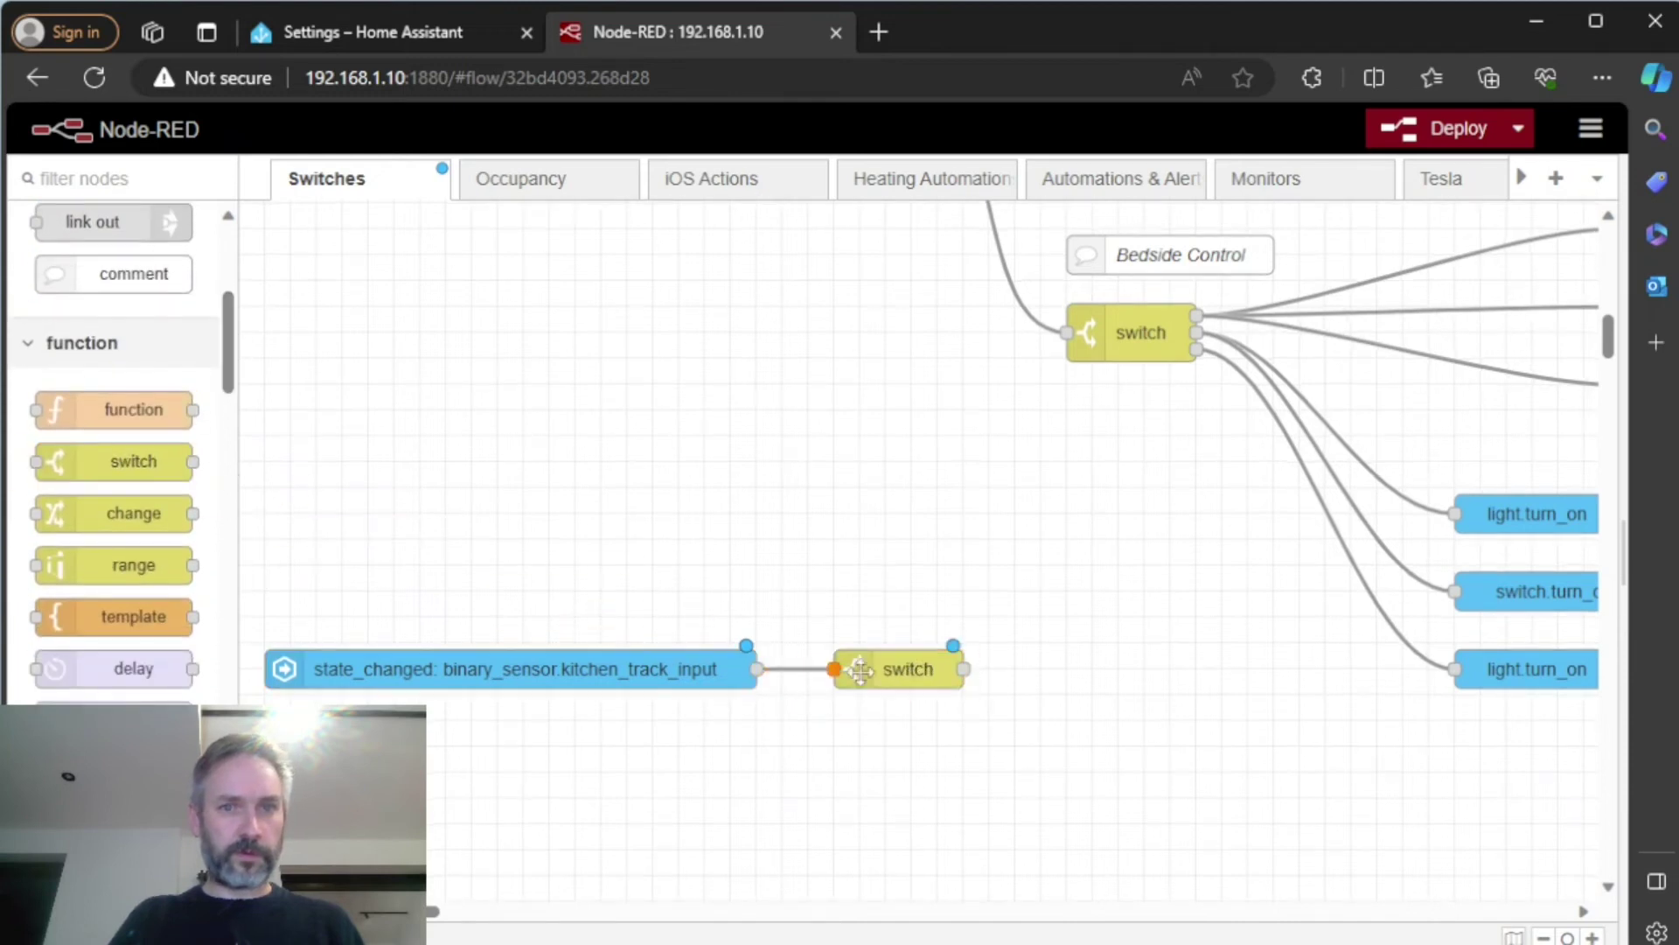
pyautogui.scroll(7, 1059, 660)
pyautogui.scroll(-7, 962, 481)
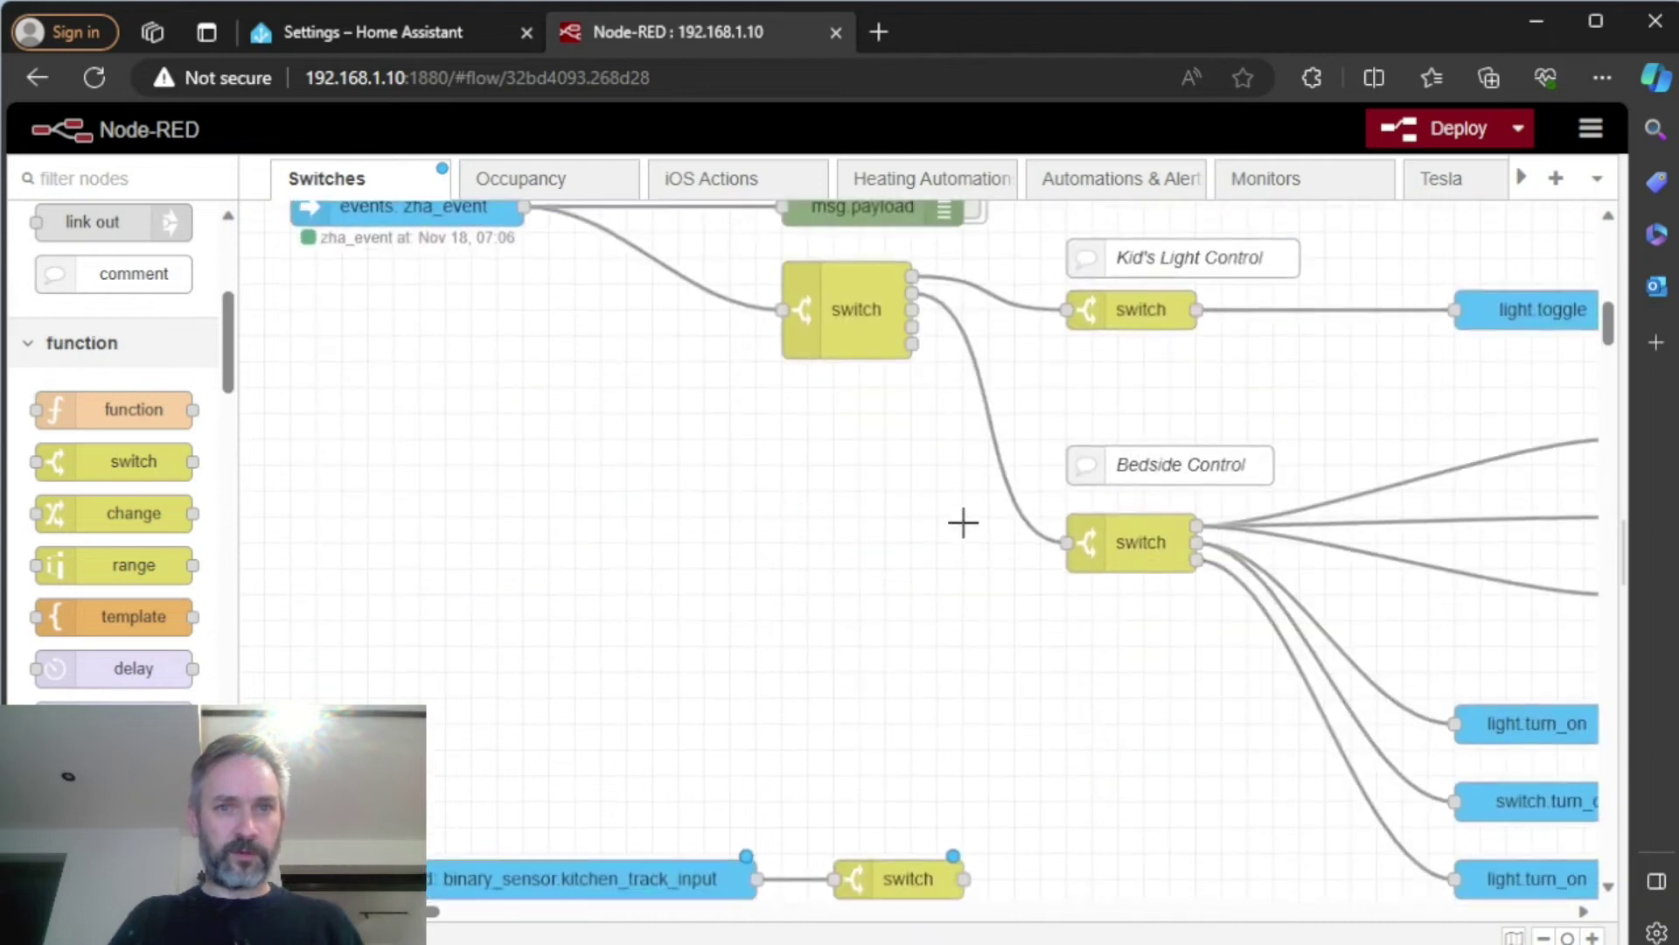
pyautogui.press('Delete')
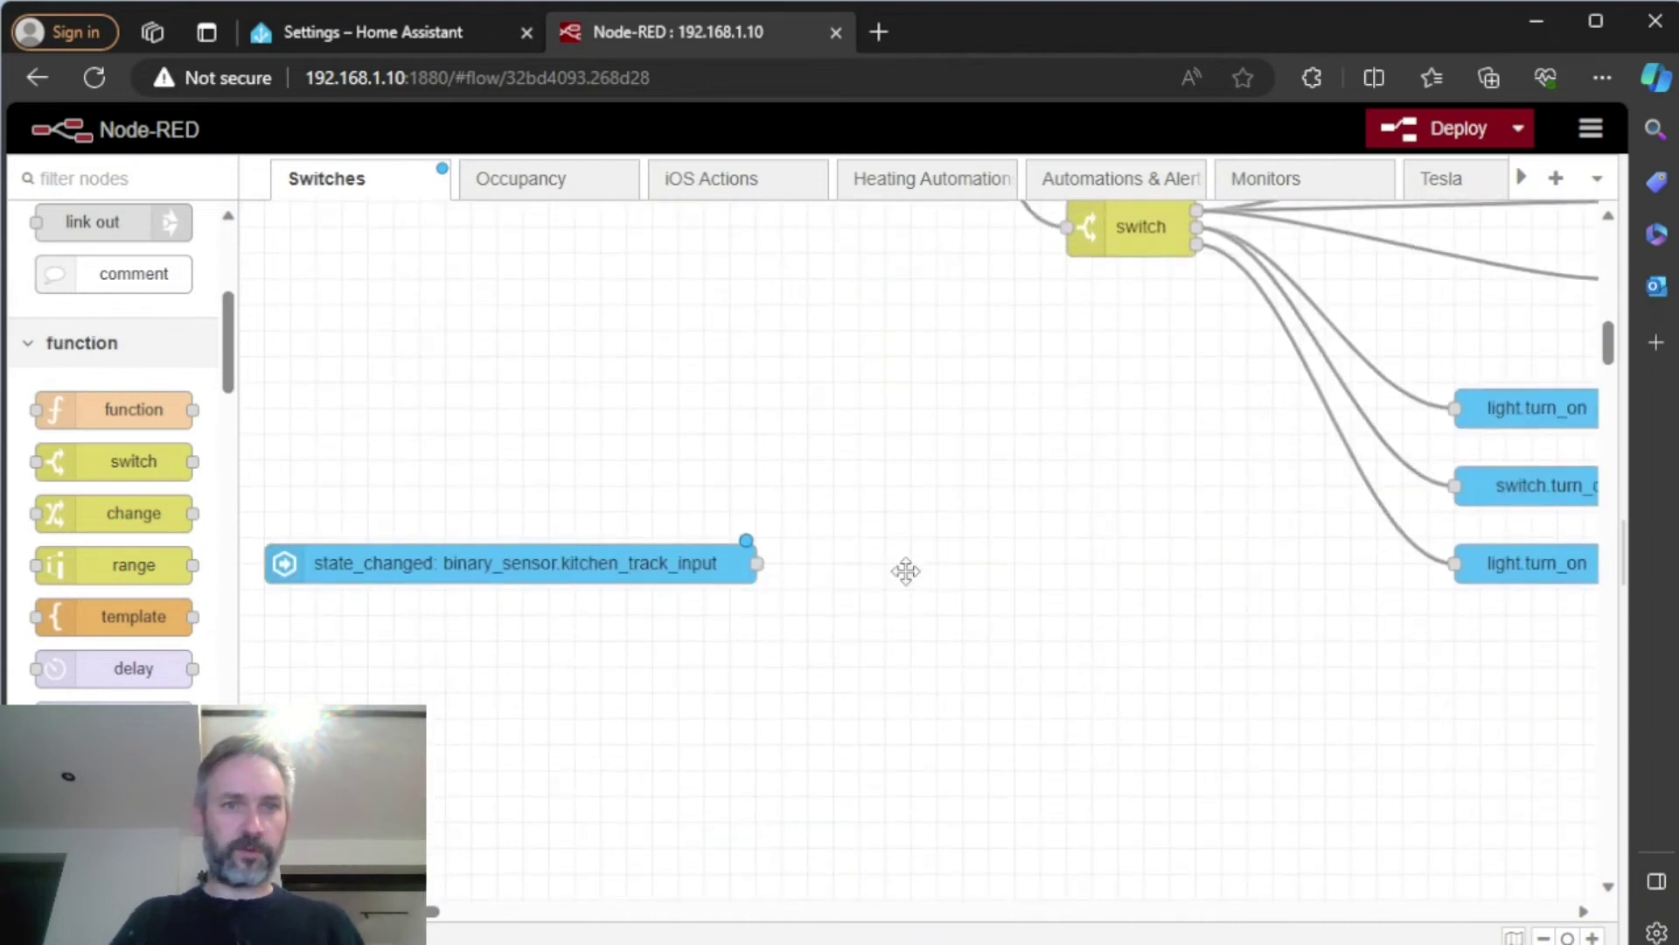
# Place a call service node beside the state_changed kitchen_track_input trigger.
pyautogui.scroll(4, 916, 452)
pyautogui.scroll(-4, 917, 452)
pyautogui.scroll(-10, 109, 602)
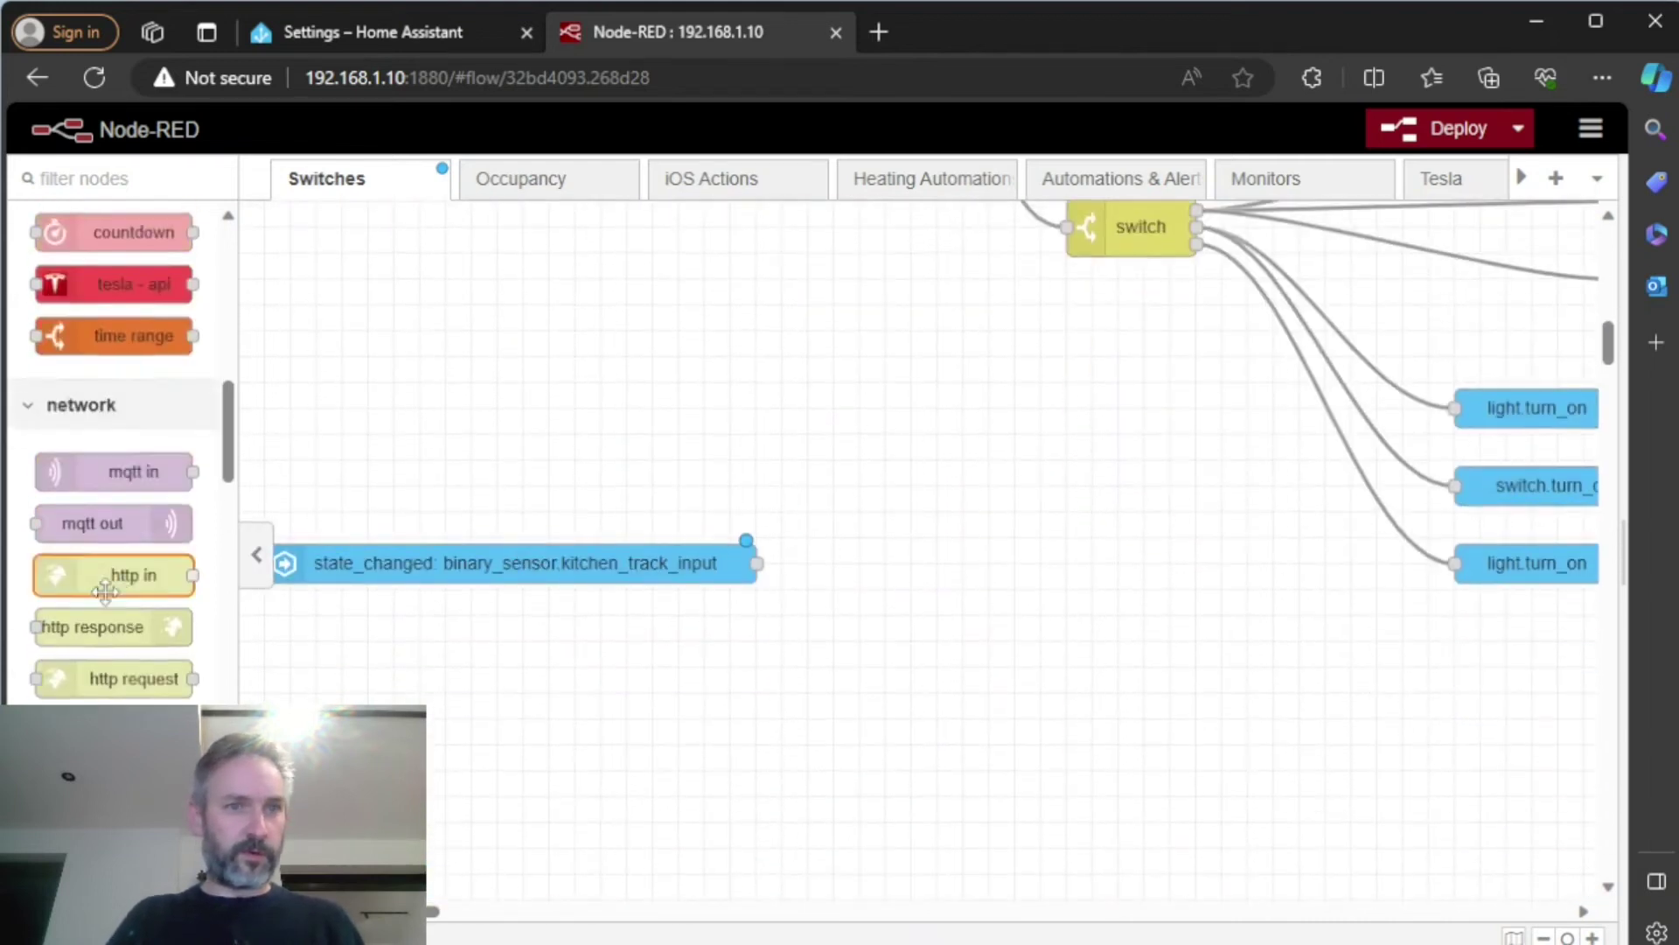
pyautogui.scroll(-4, 109, 601)
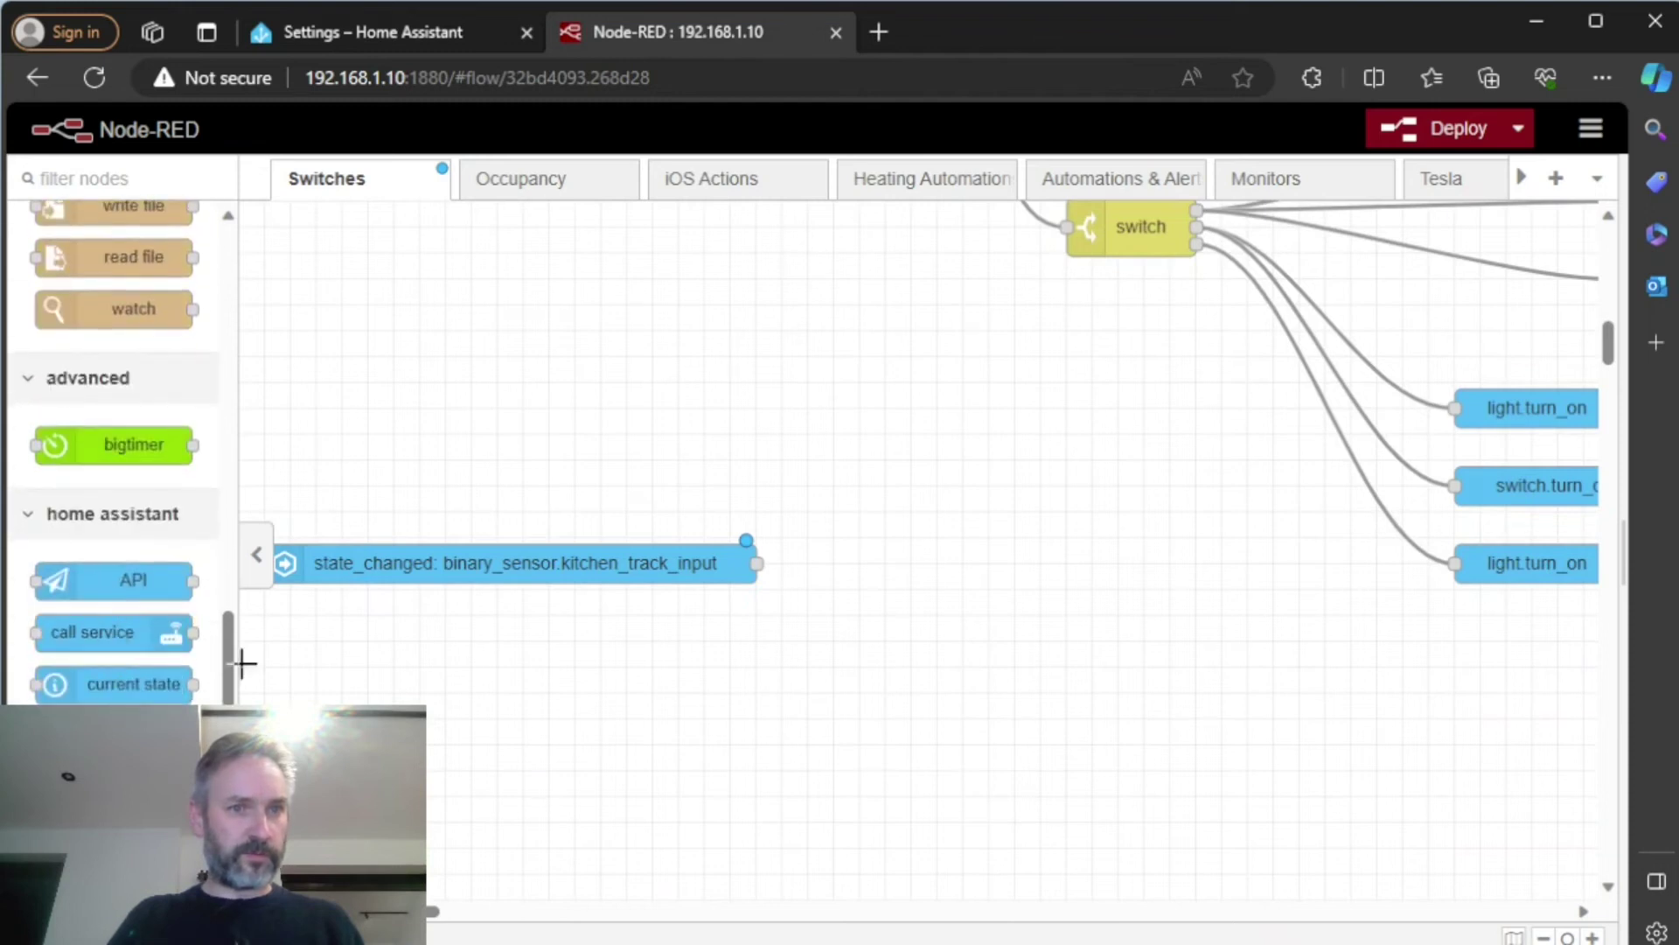
pyautogui.moveTo(118, 647); pyautogui.dragTo(933, 569)
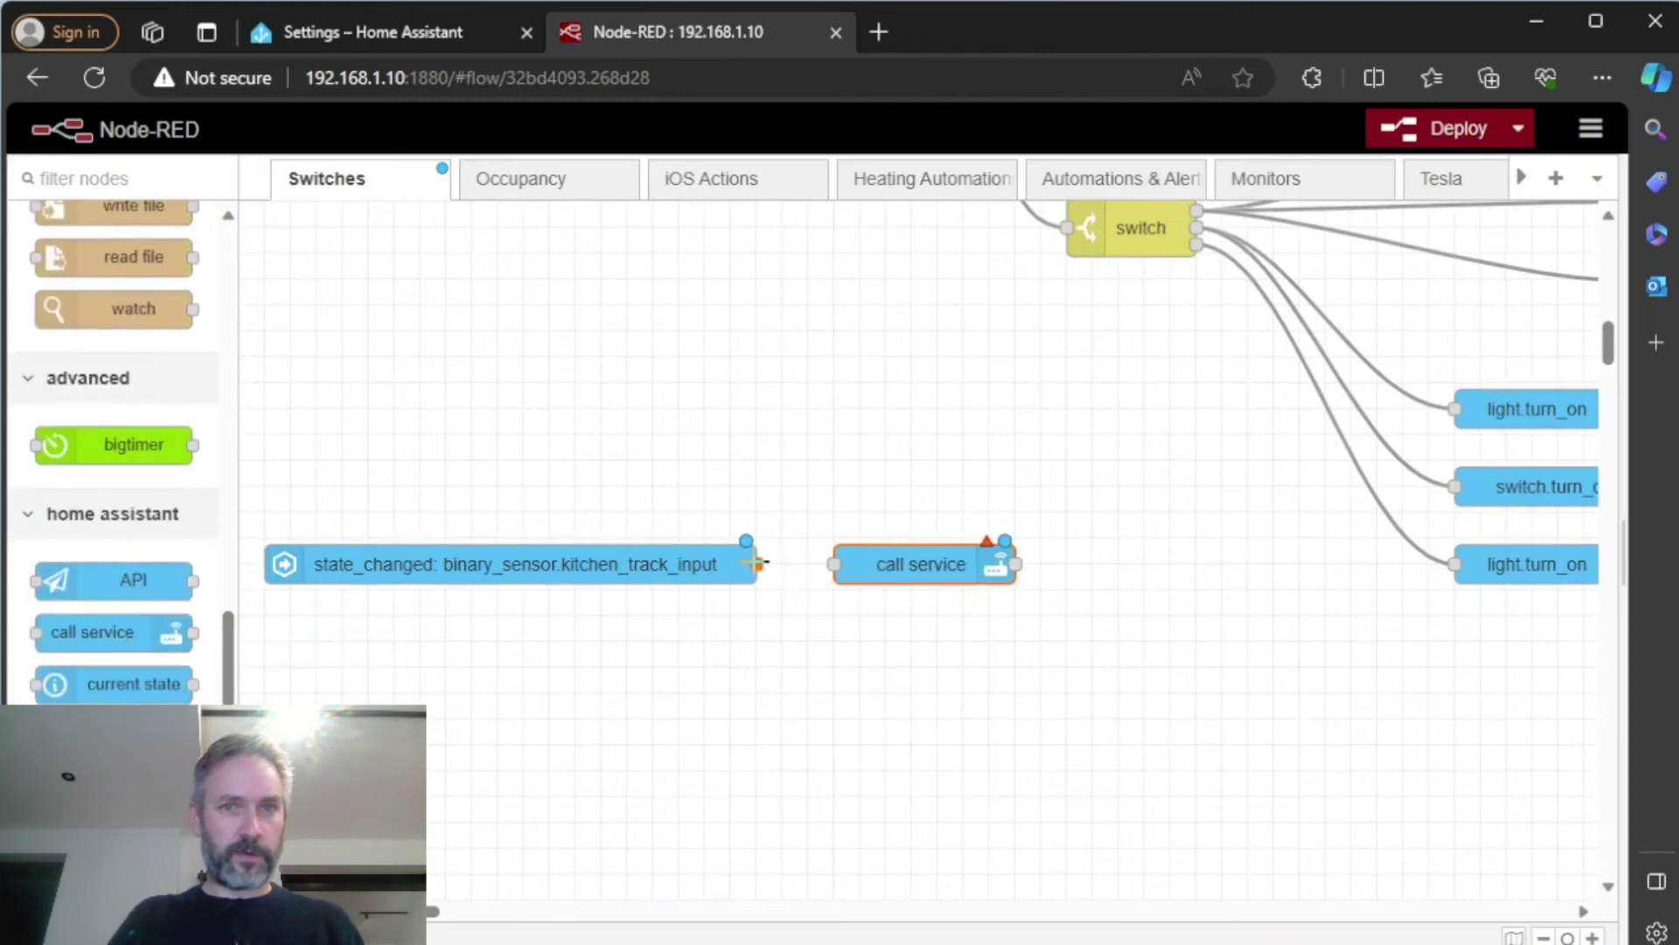
pyautogui.moveTo(739, 564)
pyautogui.mouseDown()
pyautogui.moveTo(762, 564)
pyautogui.moveTo(706, 569)
pyautogui.moveTo(741, 572)
pyautogui.mouseUp()
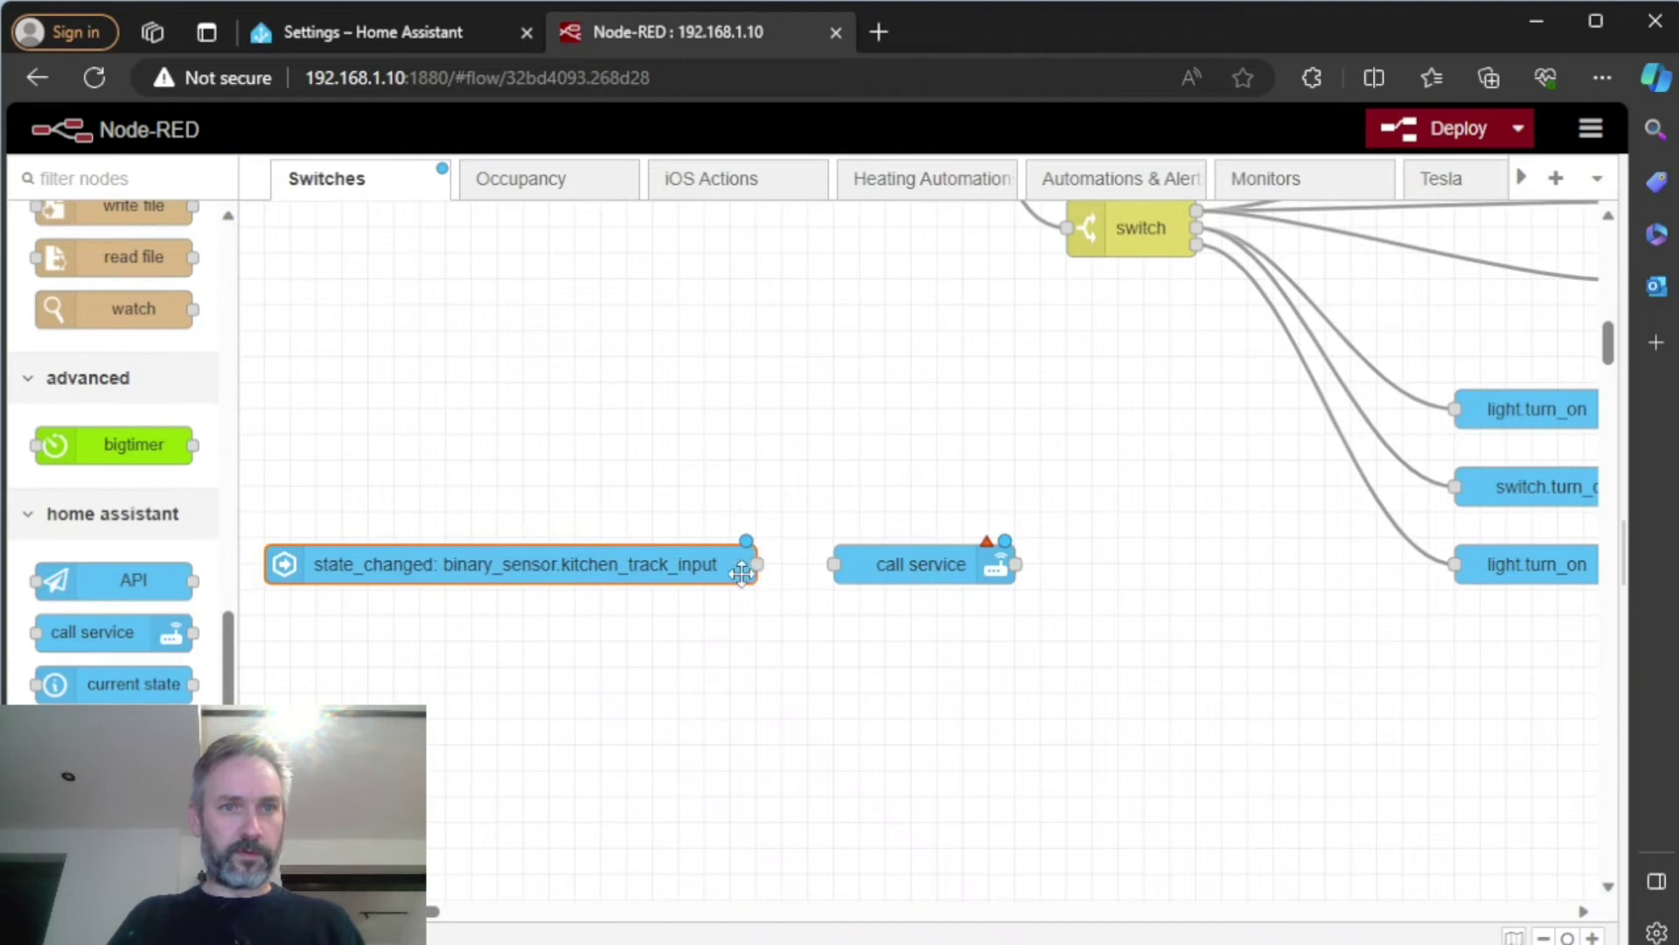
# Set the call service node's domain to light and its service to toggle.
pyautogui.doubleClick(880, 569)
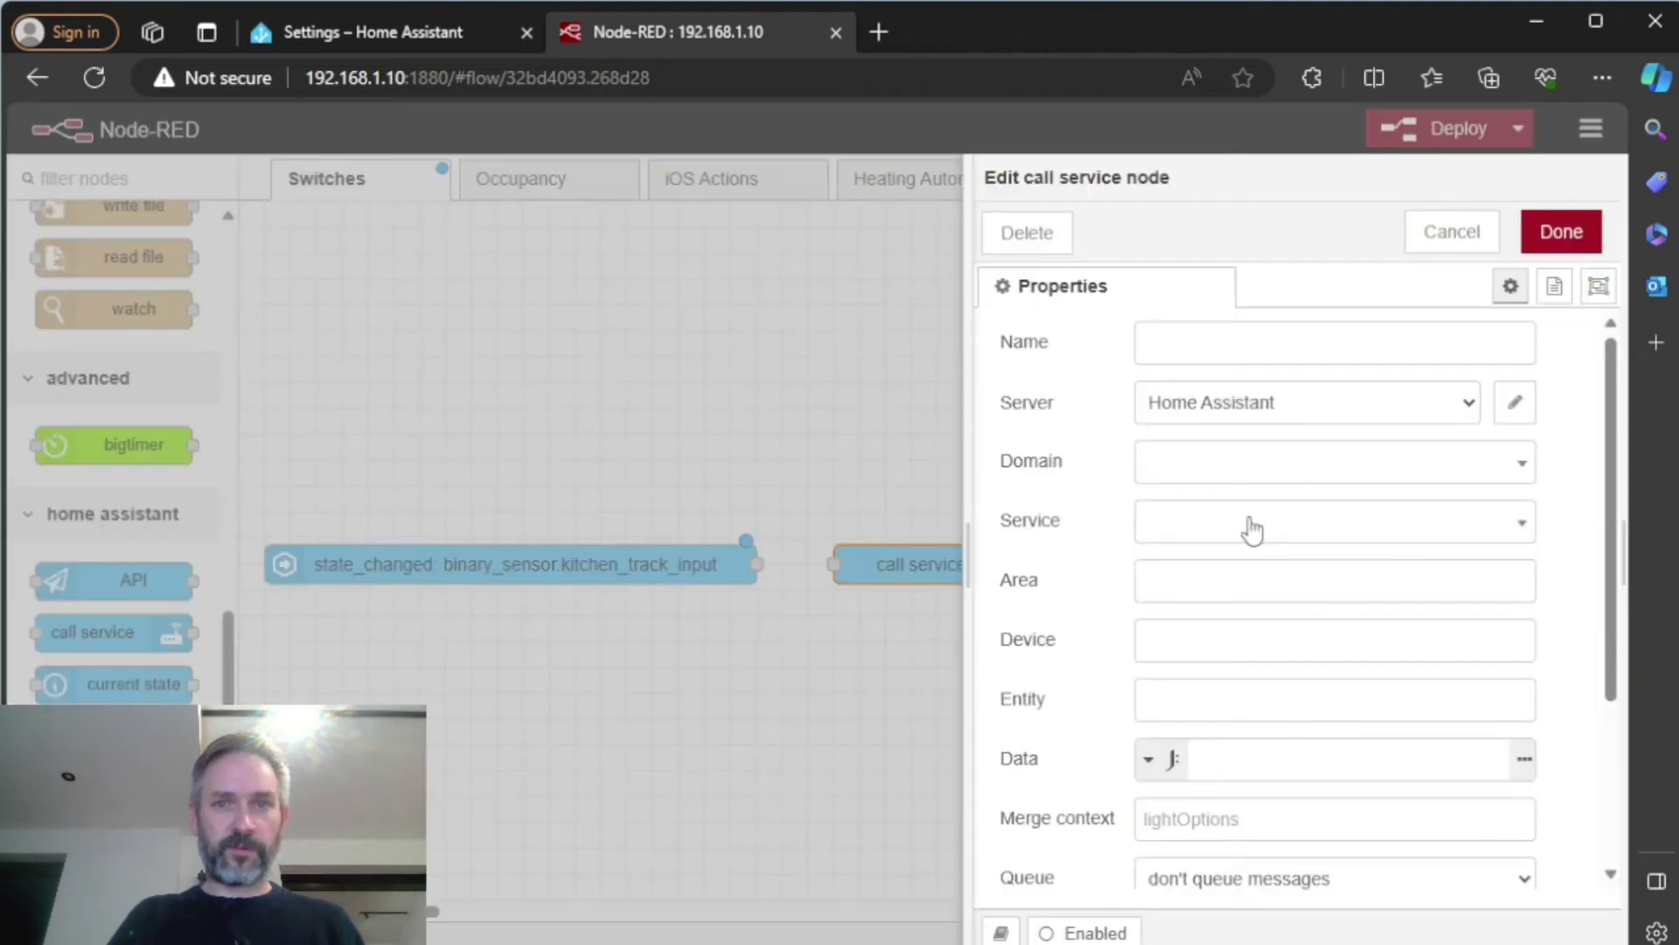
pyautogui.click(1215, 473)
pyautogui.write('light')
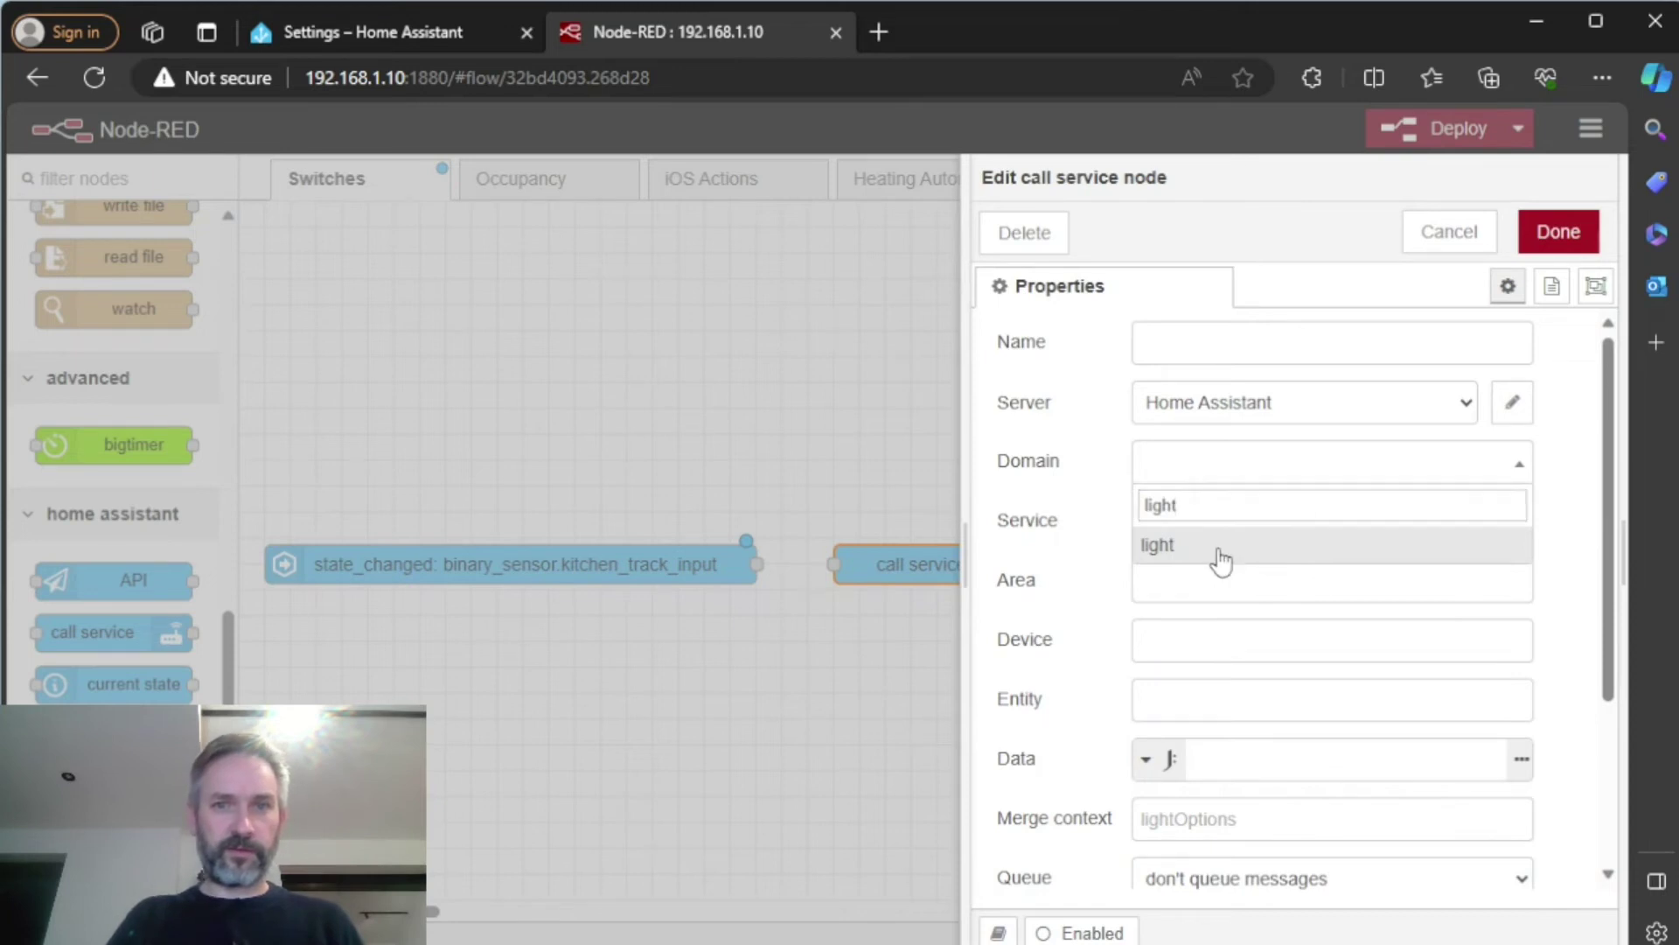
pyautogui.click(1219, 553)
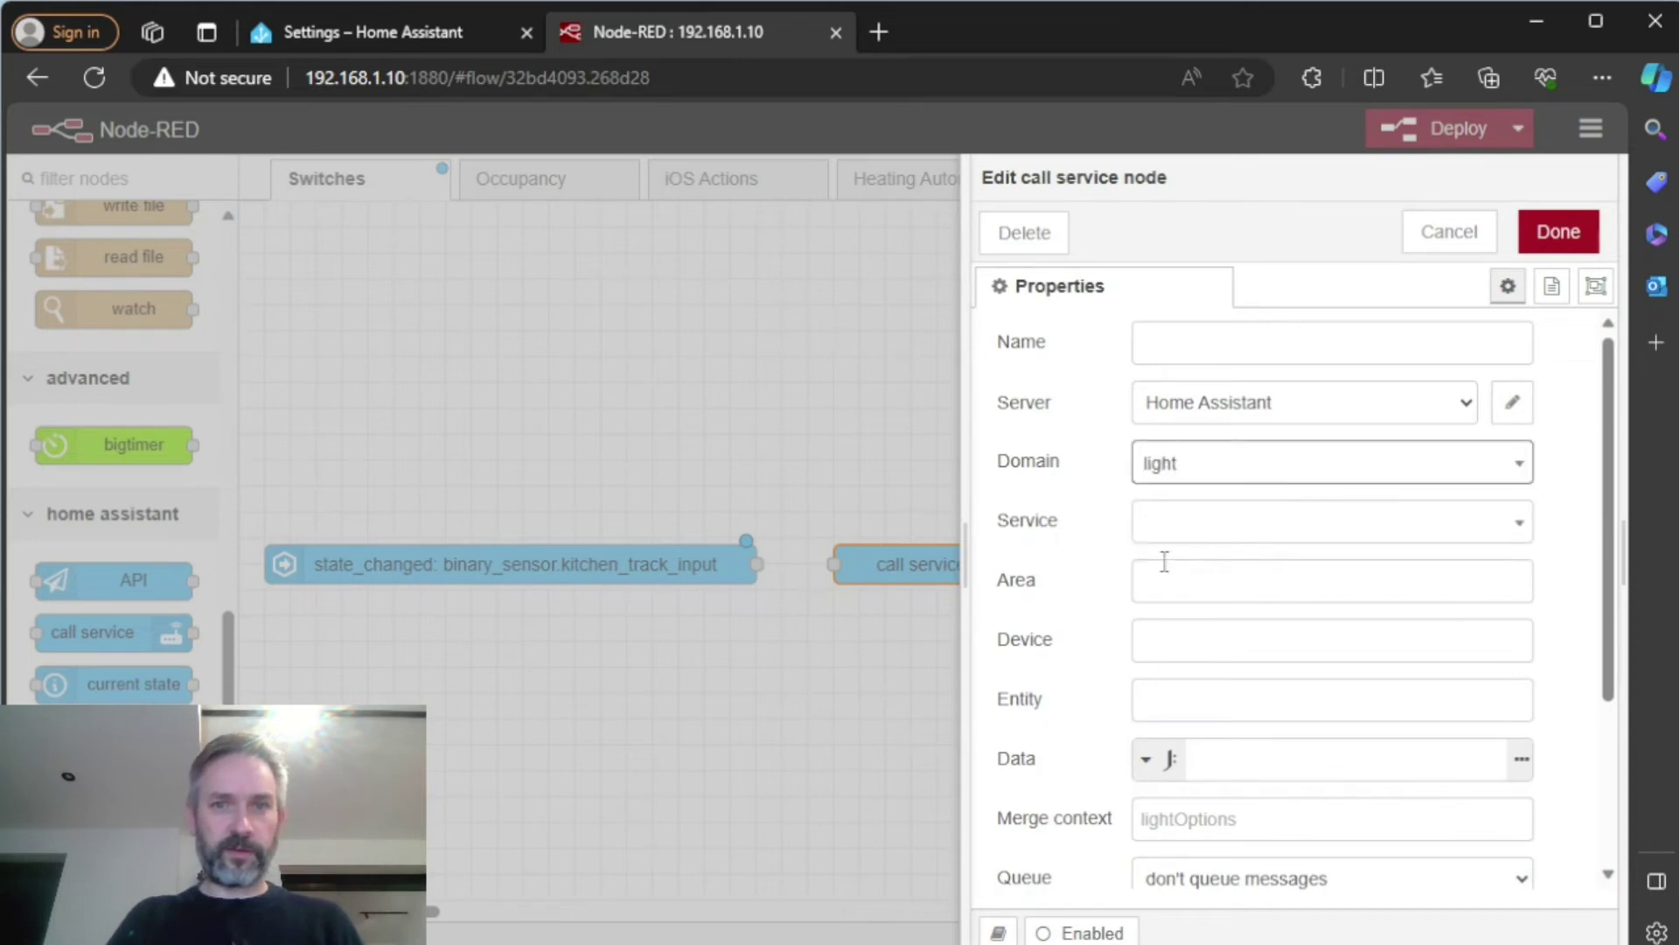
pyautogui.click(1193, 550)
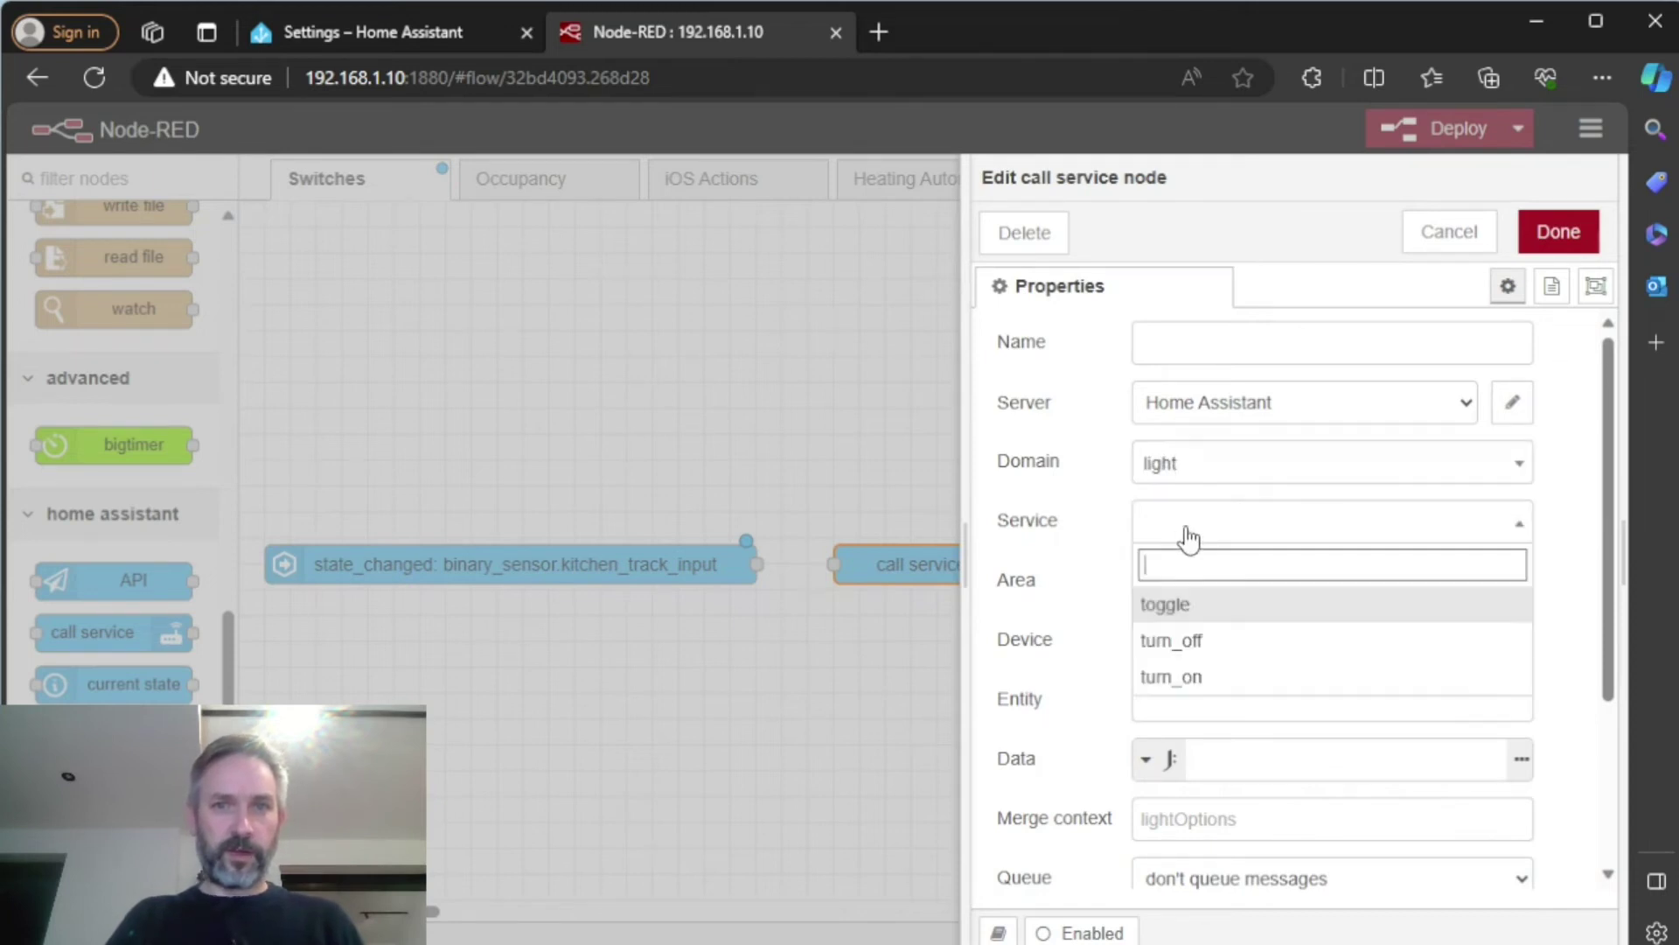
pyautogui.click(1195, 599)
# Add Kitchen Track 1 through 5 Lights as target entities.
pyautogui.click(1235, 699)
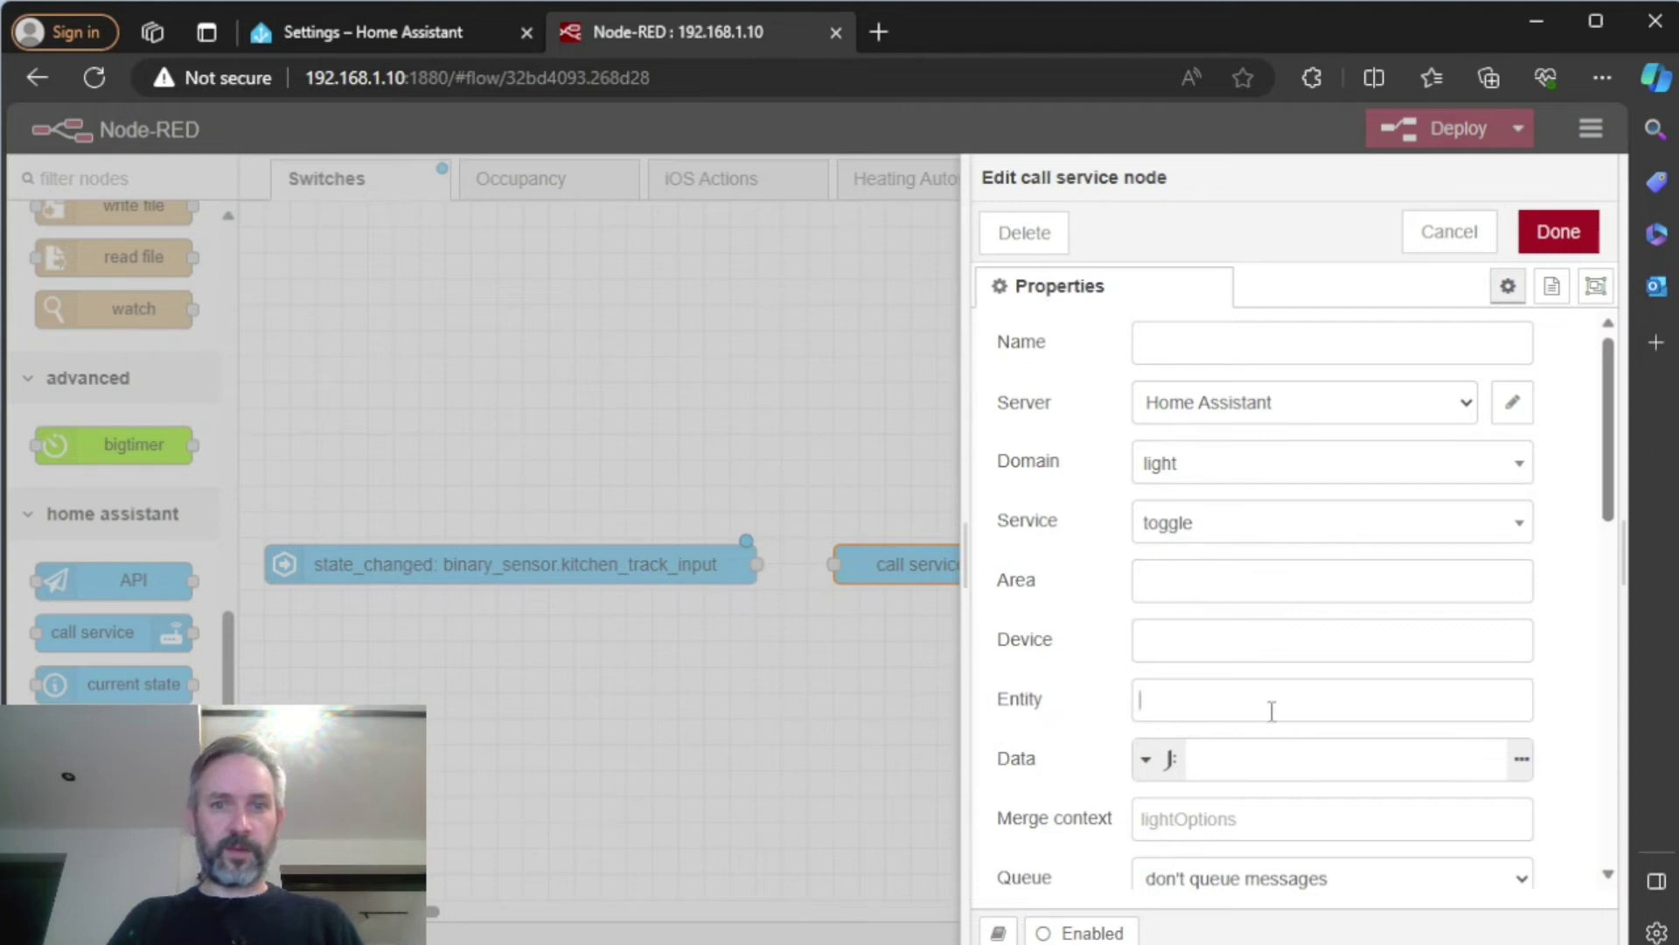
pyautogui.write('track')
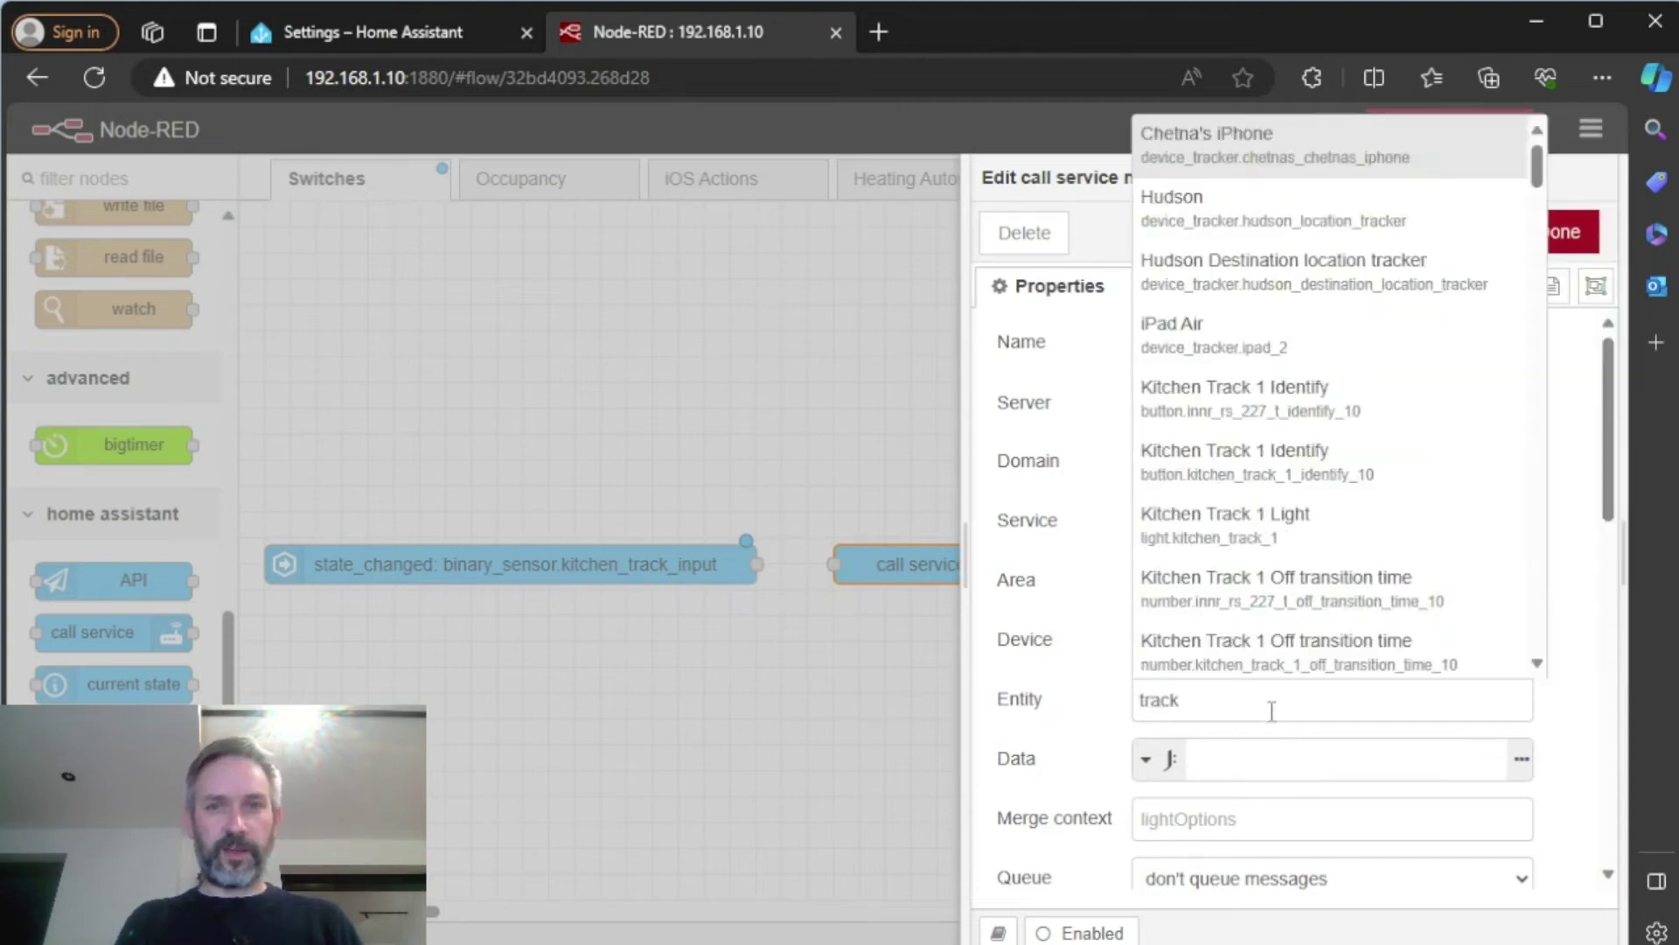
pyautogui.write('_')
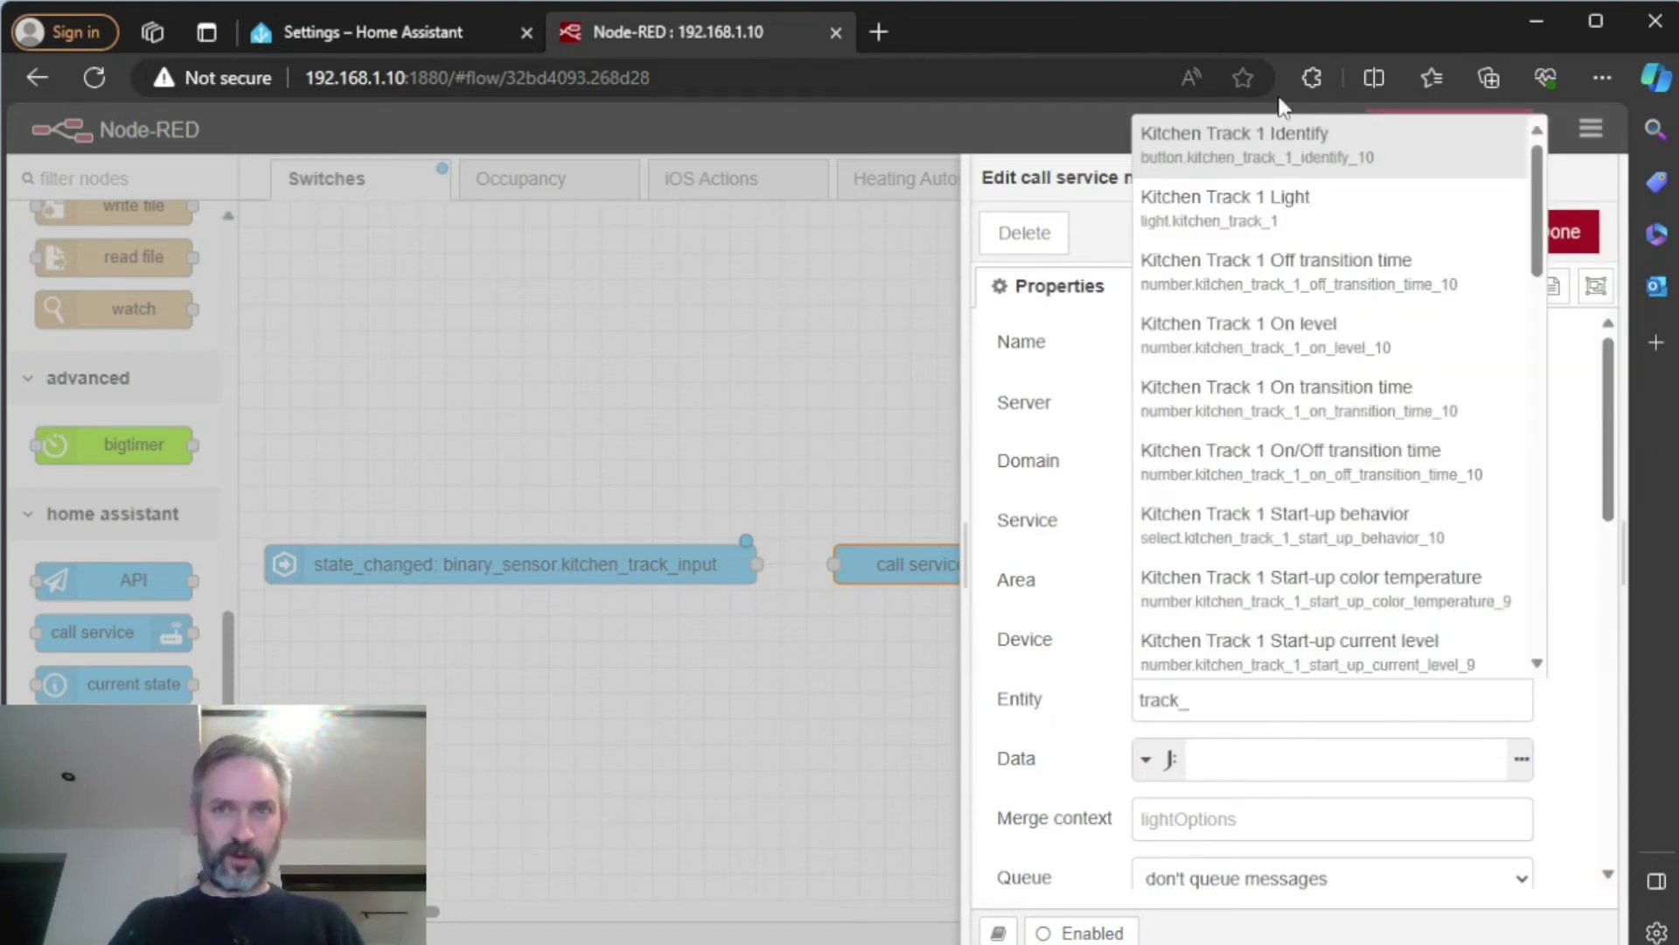
pyautogui.click(1237, 210)
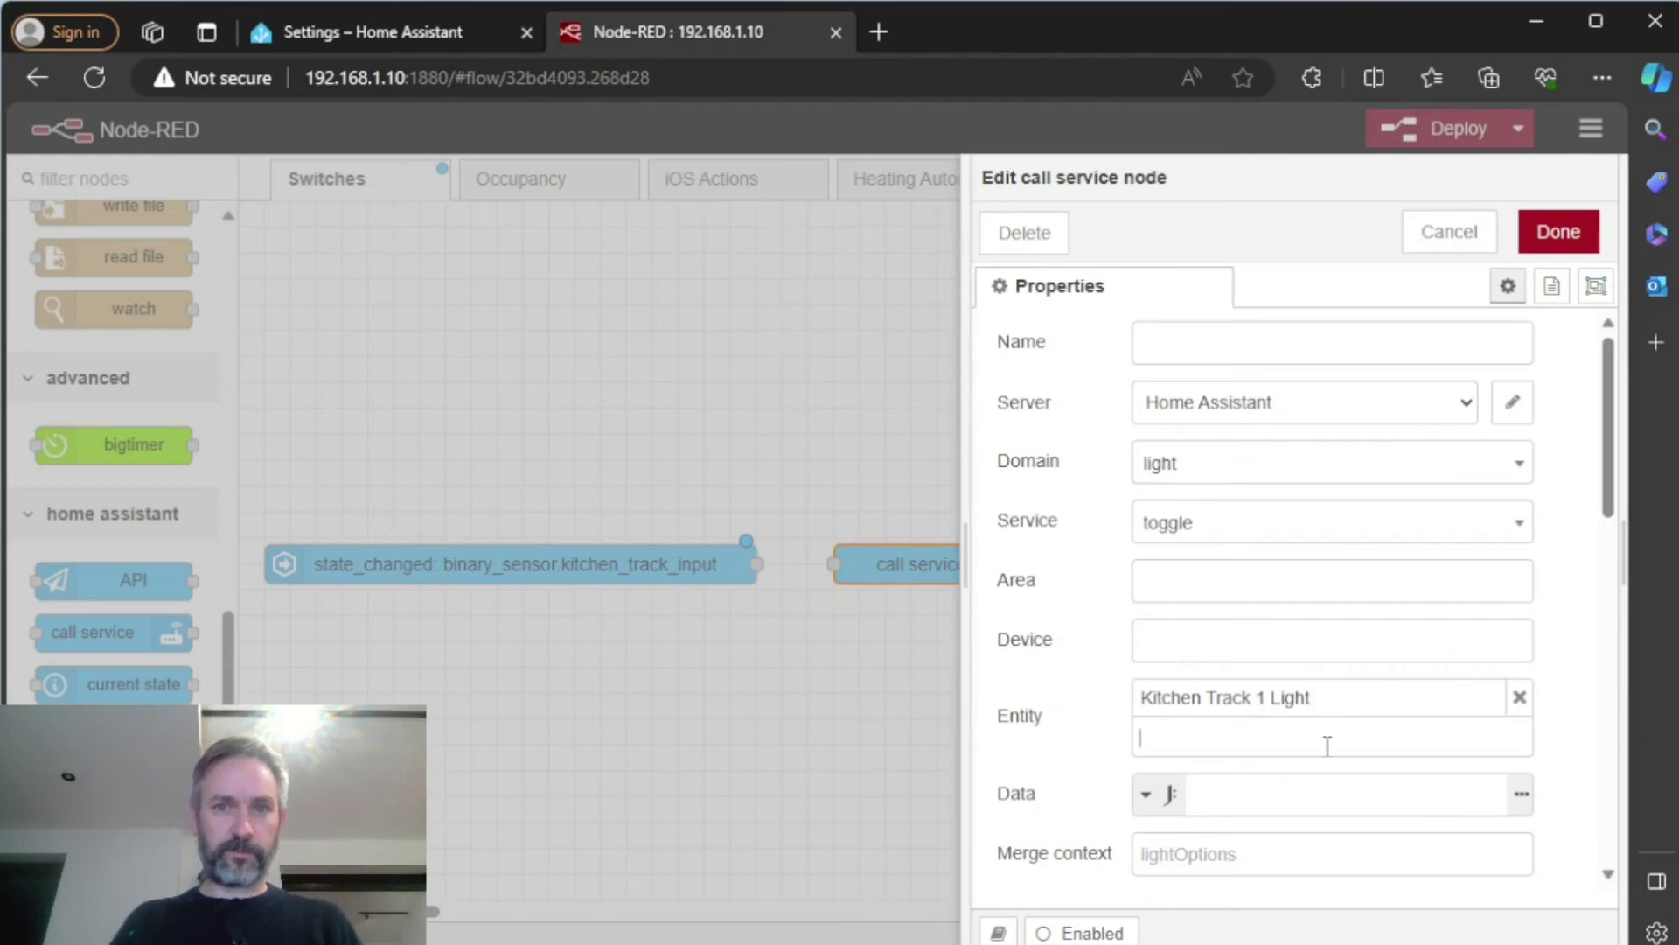
pyautogui.write('track_2')
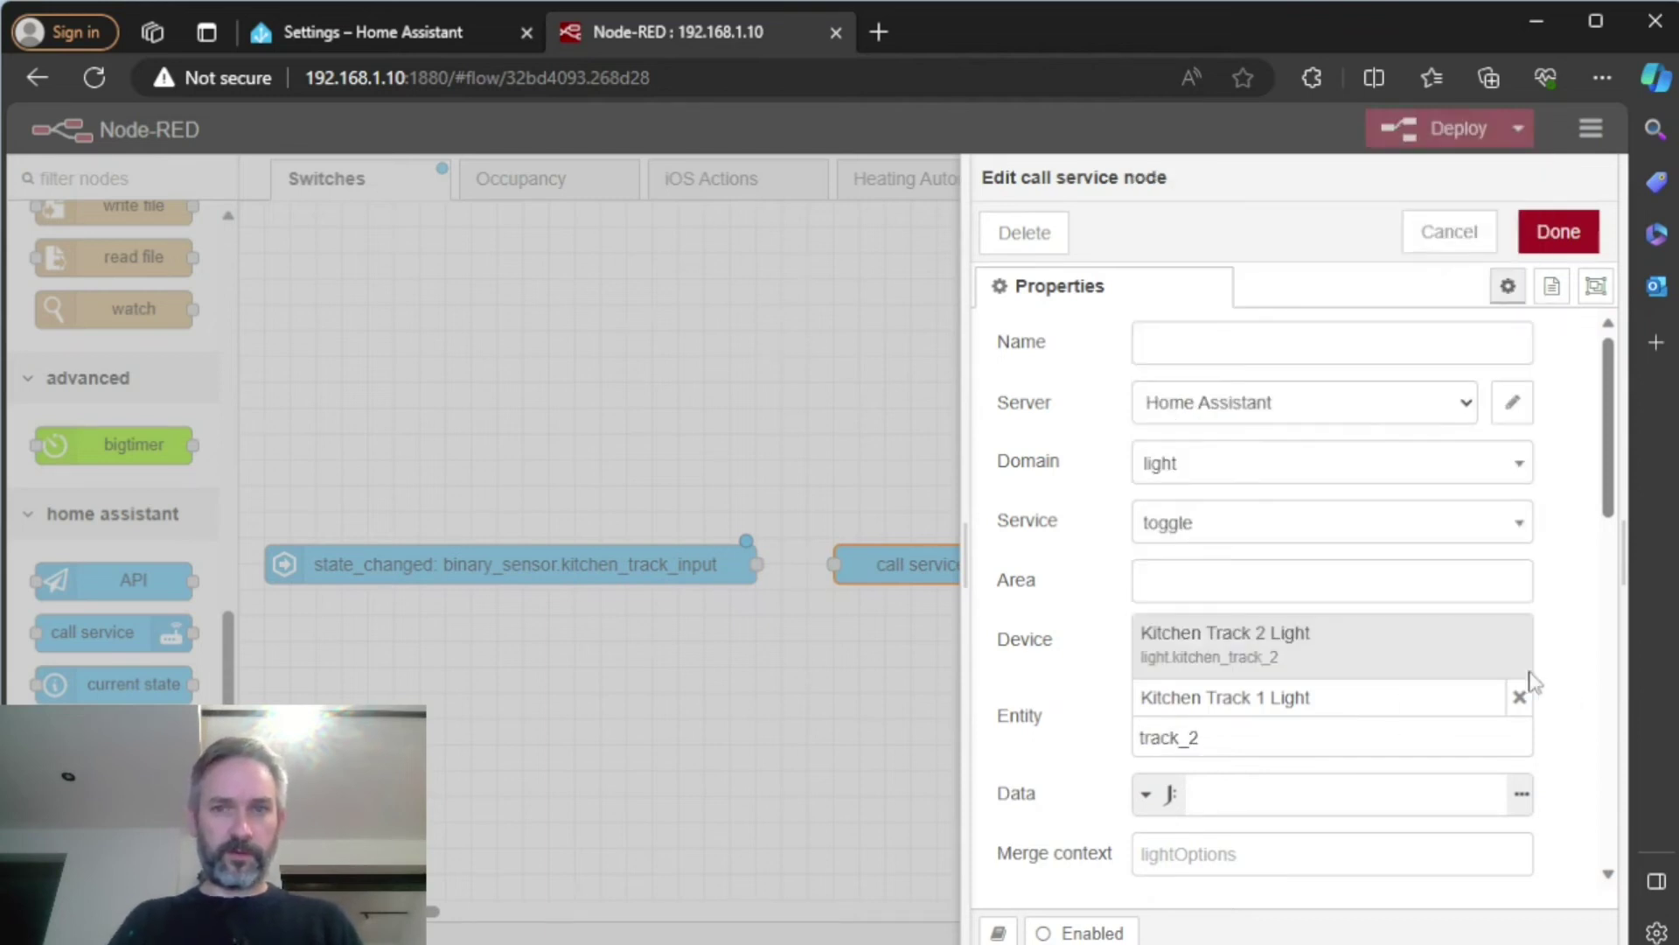
pyautogui.click(1389, 648)
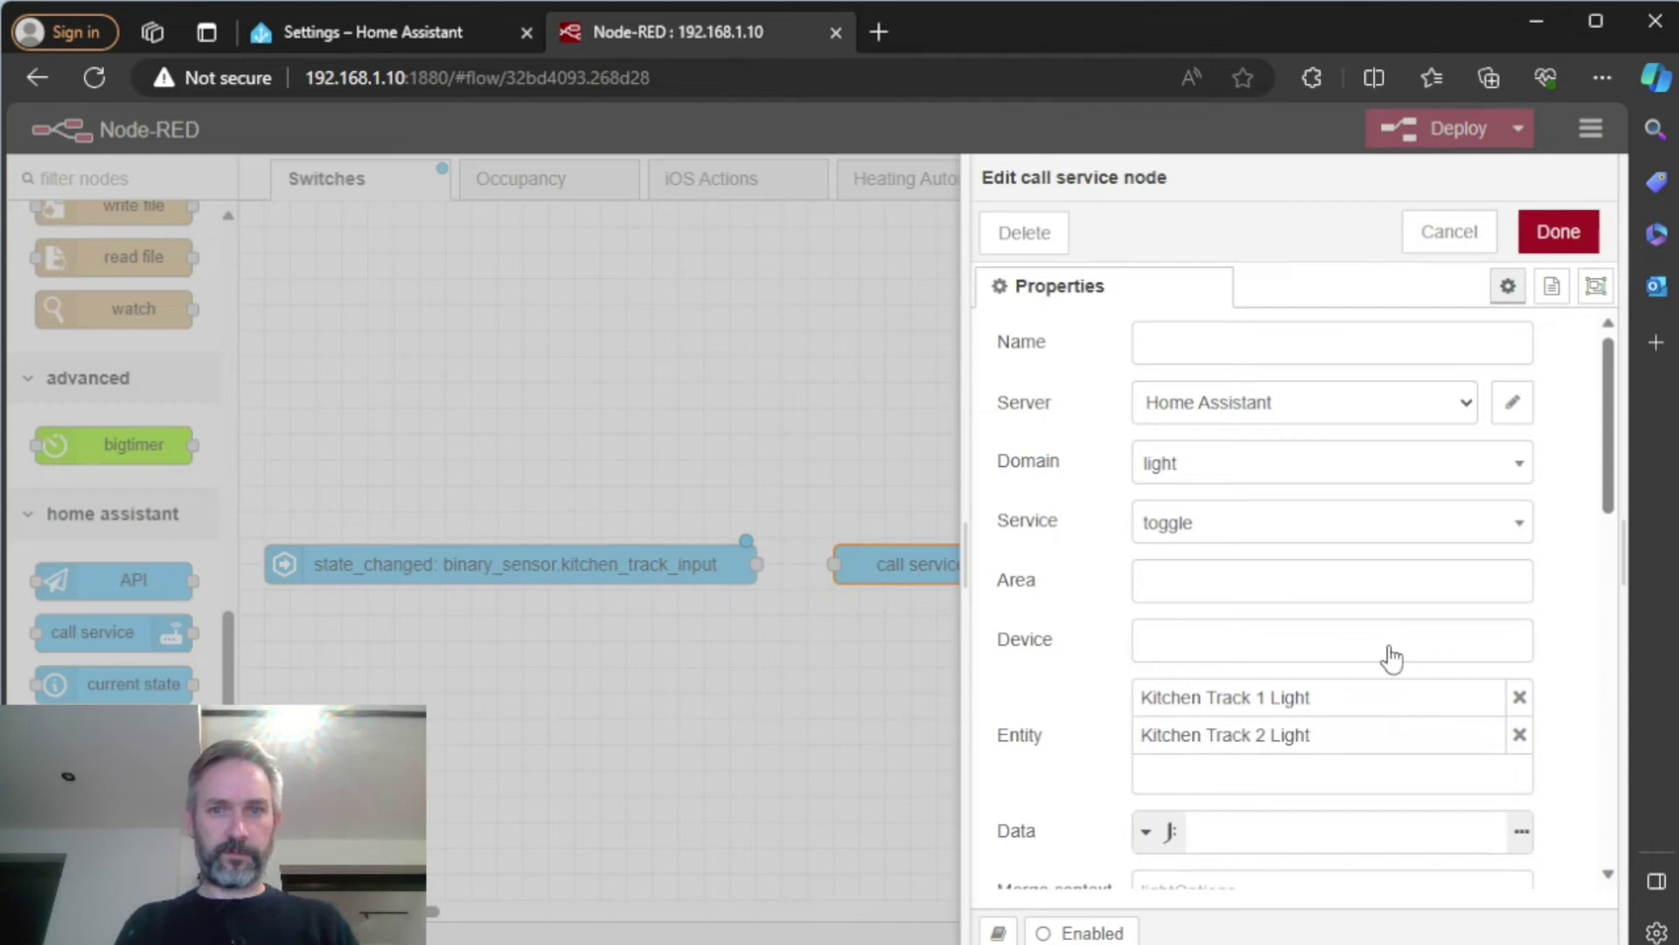
pyautogui.write('track_3')
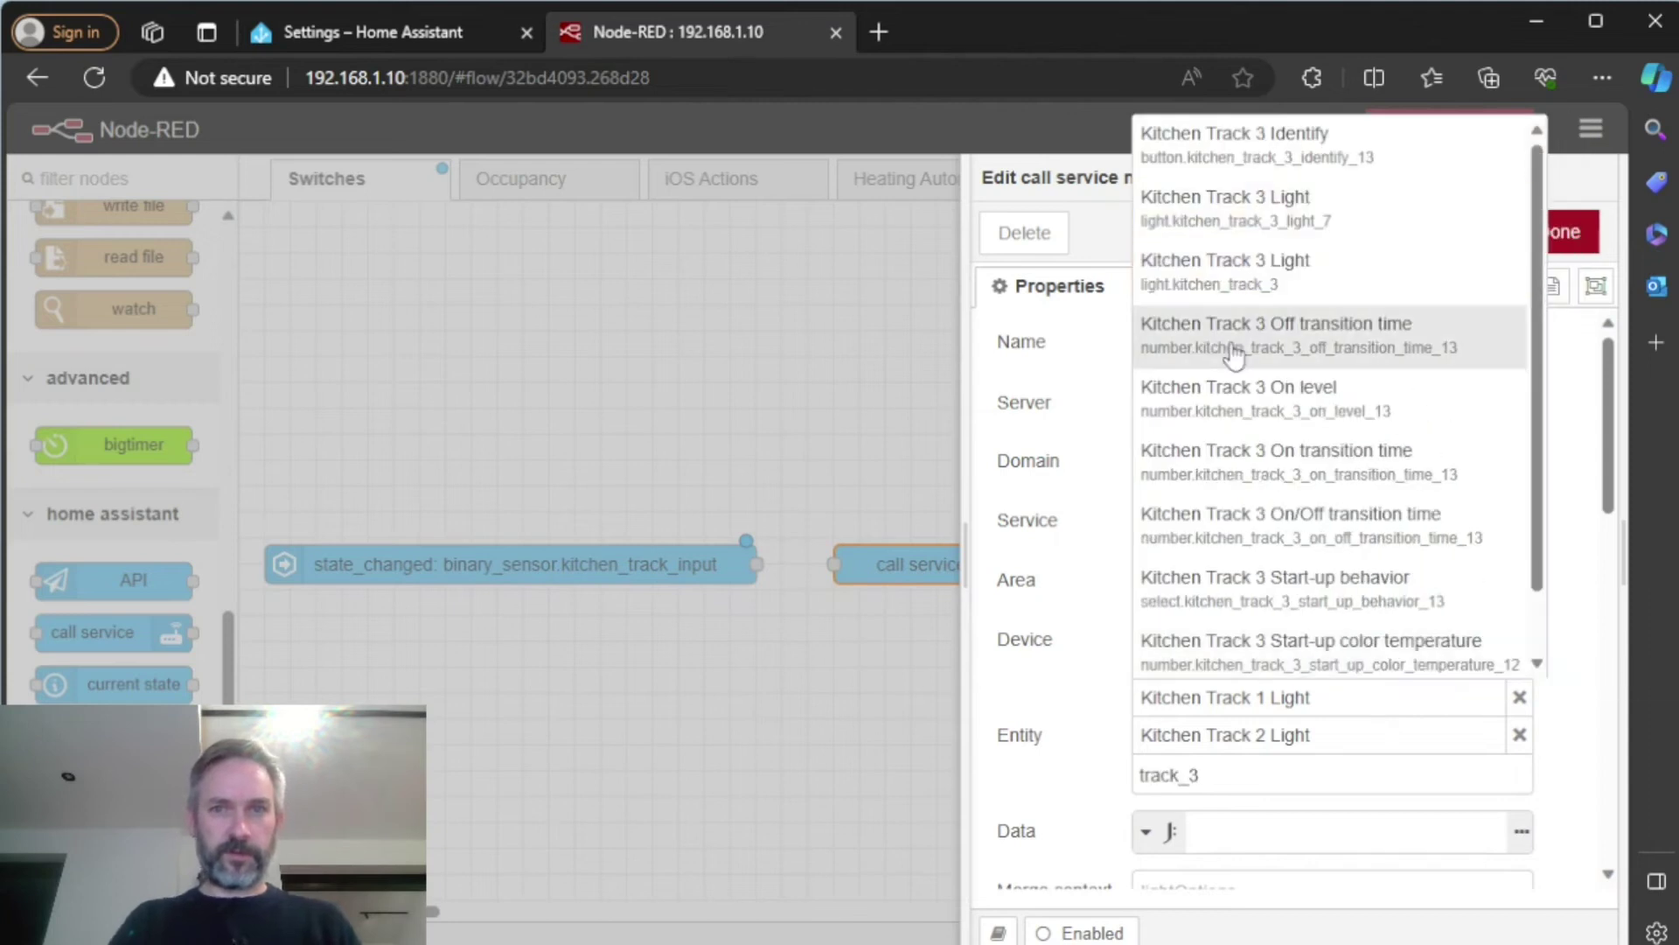
pyautogui.click(1285, 287)
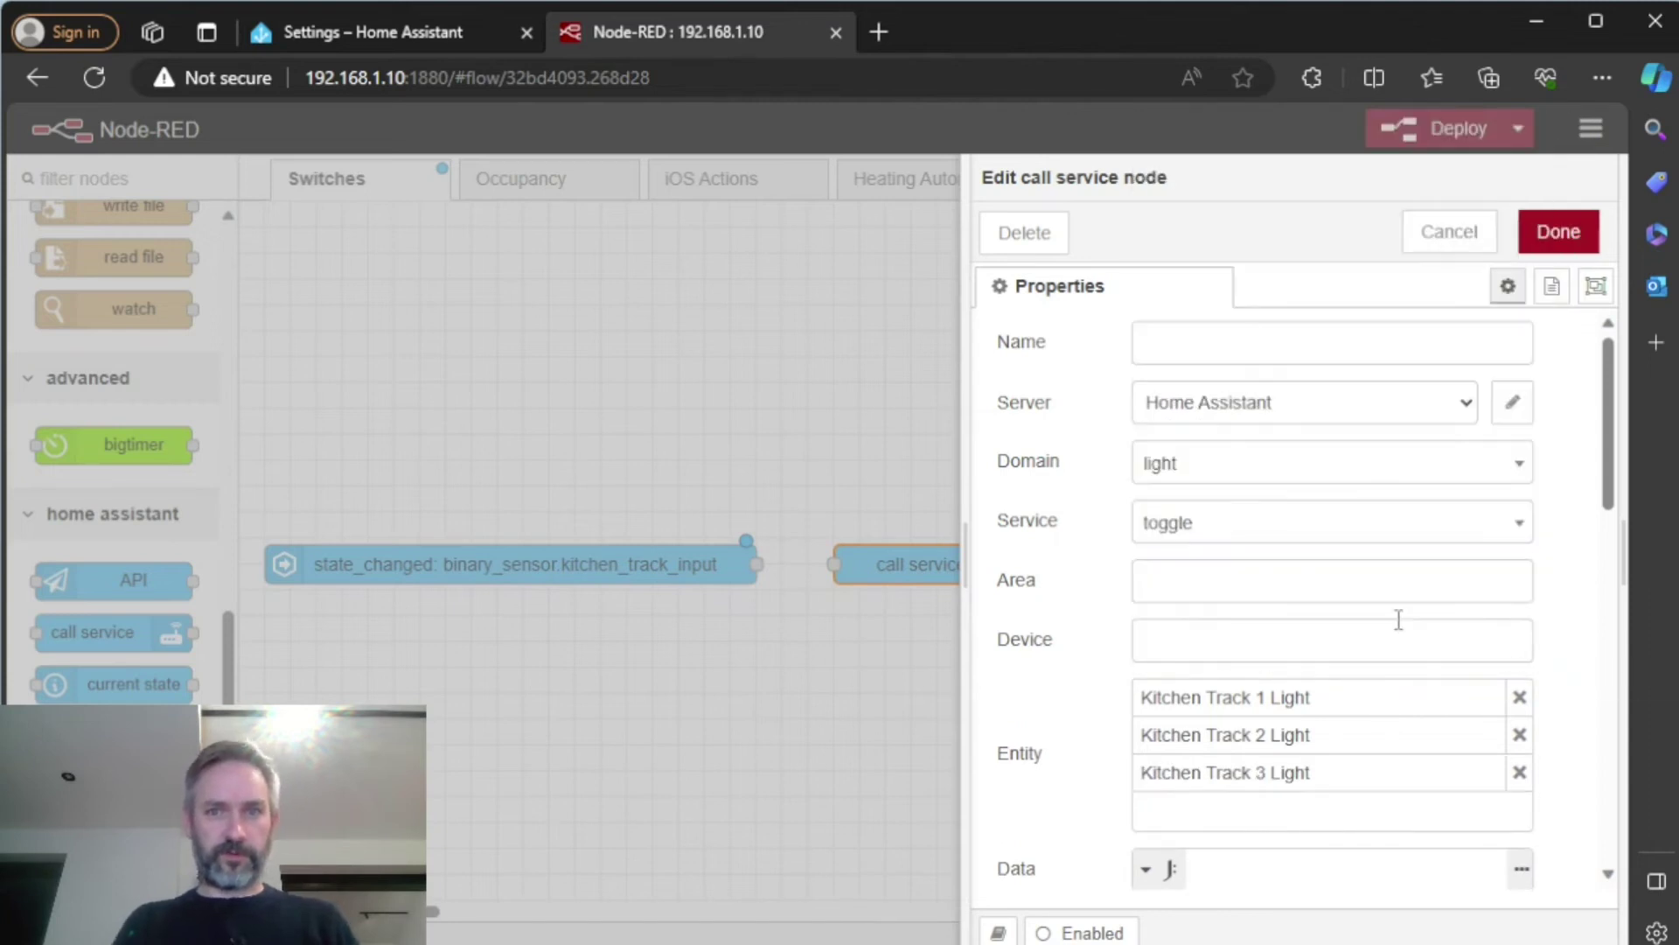
pyautogui.write('track_4')
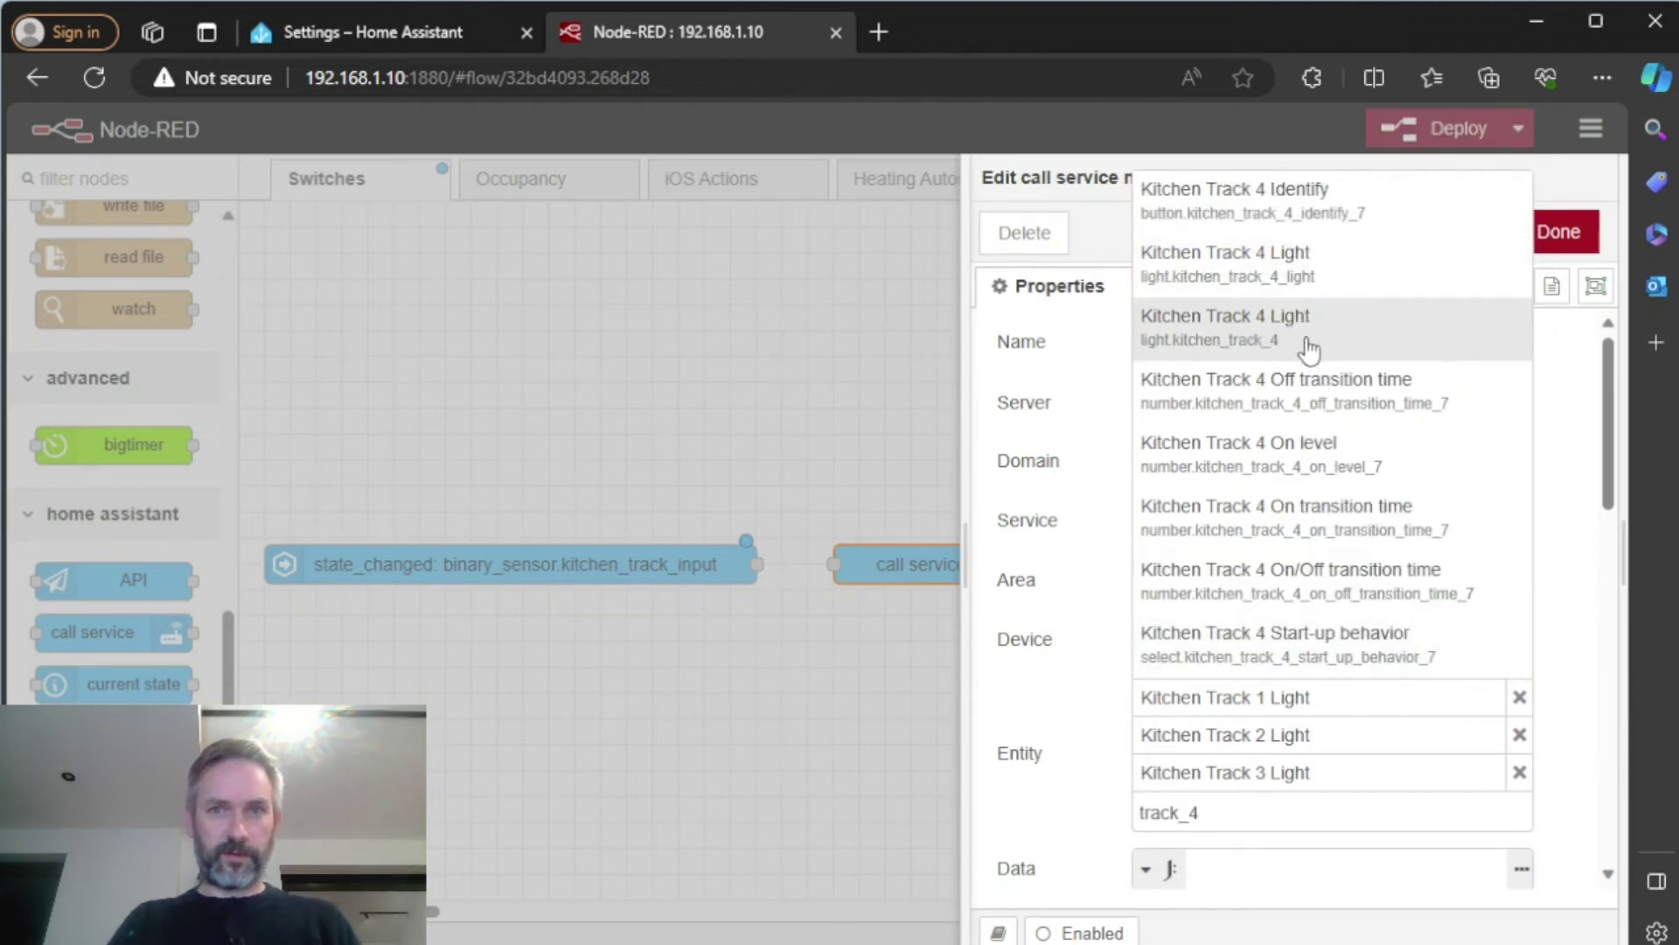
pyautogui.click(1311, 348)
pyautogui.scroll(-1, 1365, 501)
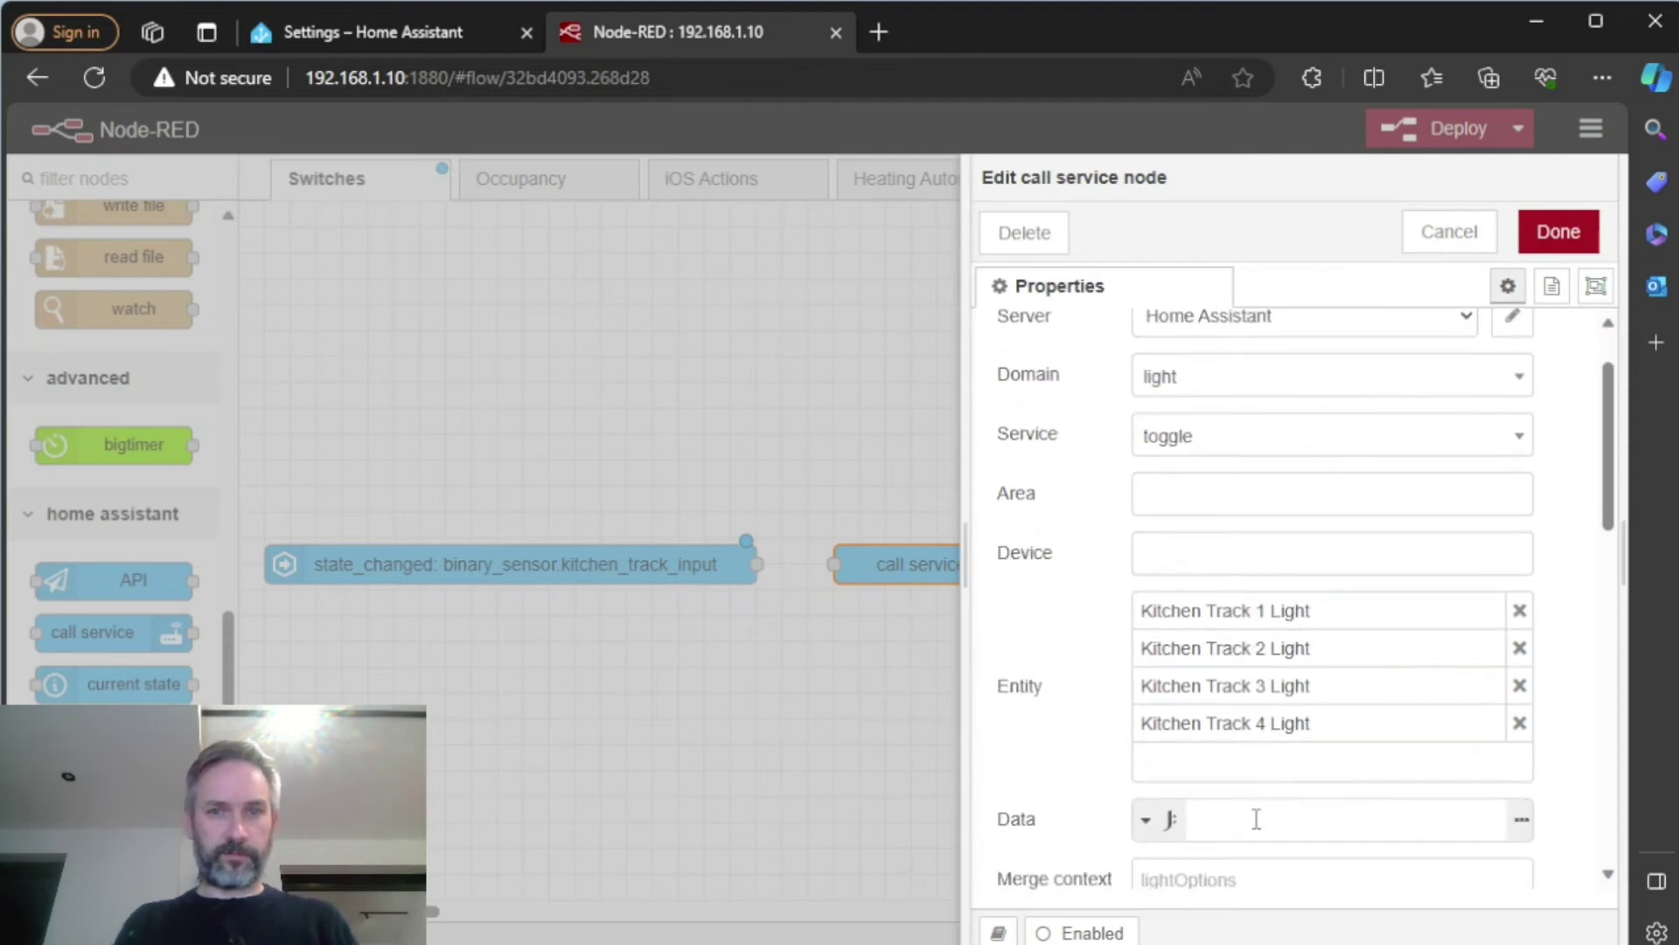
pyautogui.write('track_5')
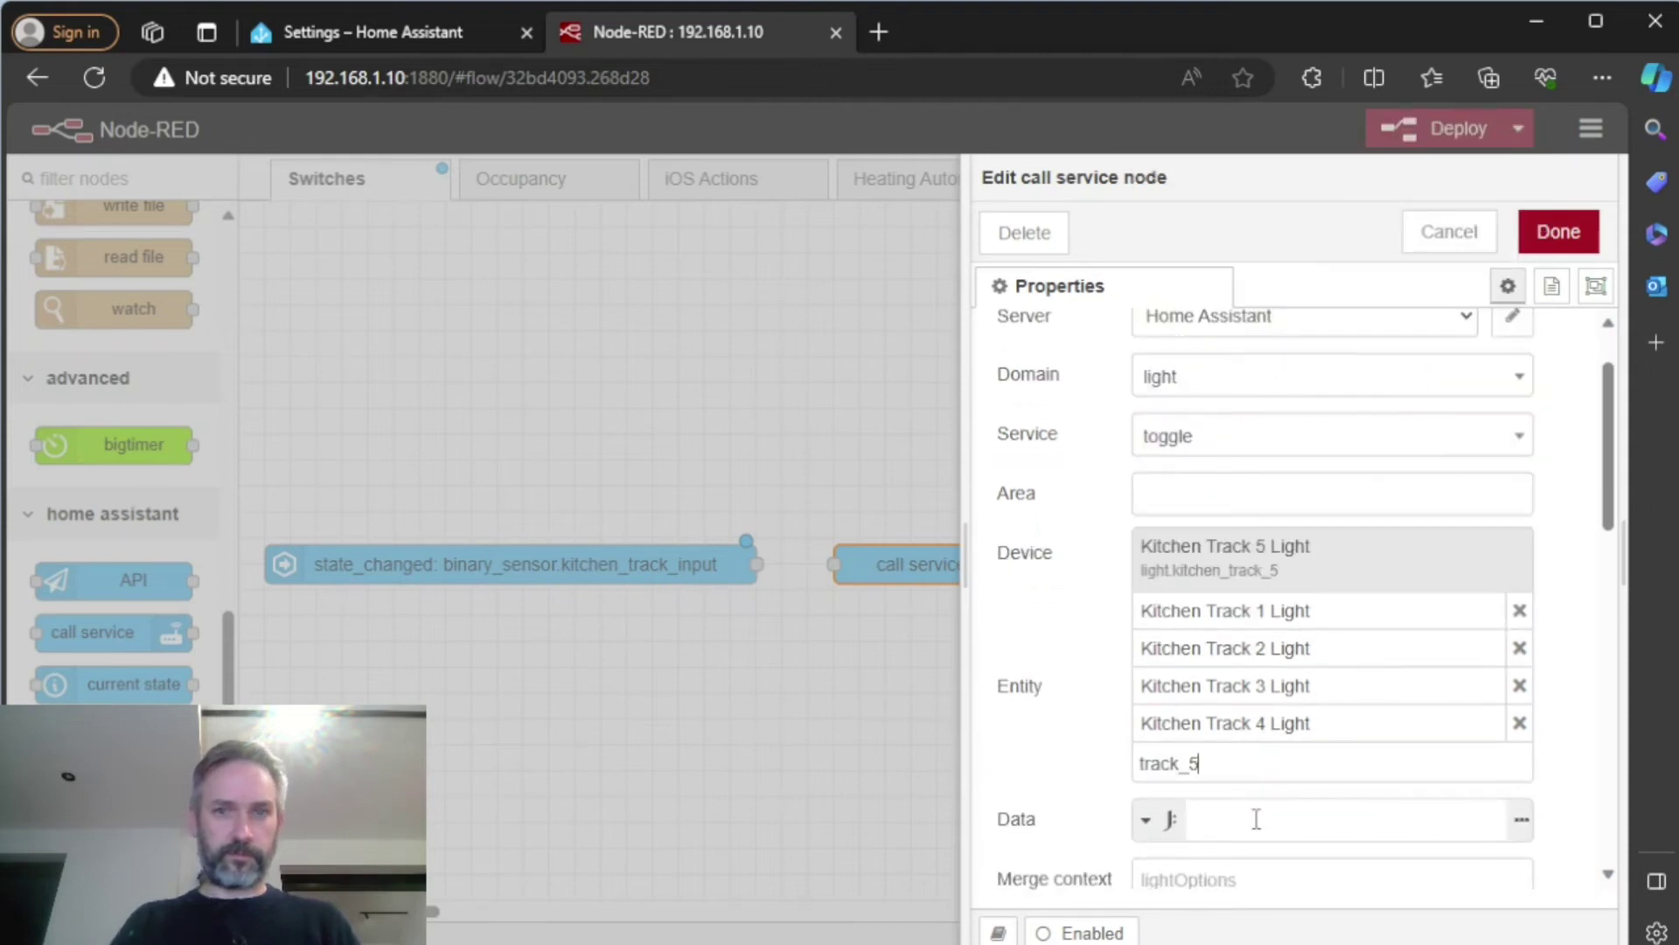
pyautogui.click(1300, 551)
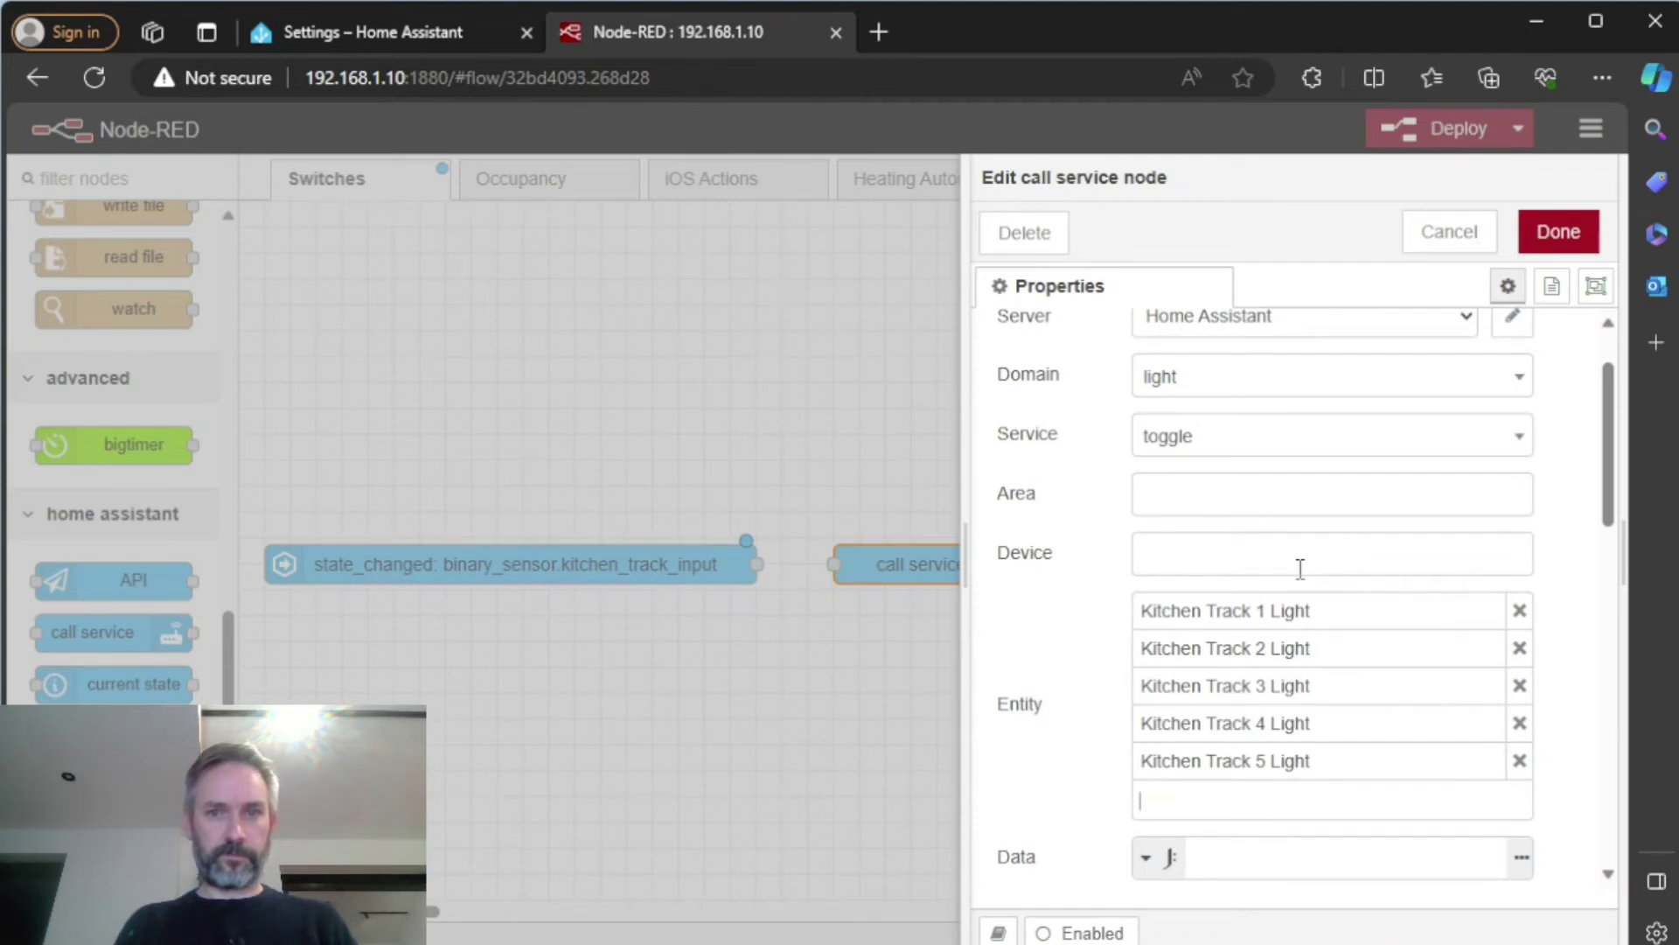
# Add the Kitchen Track 6, 7 and 8 Lights as target entities.
pyautogui.write('track_6')
pyautogui.click(1300, 568)
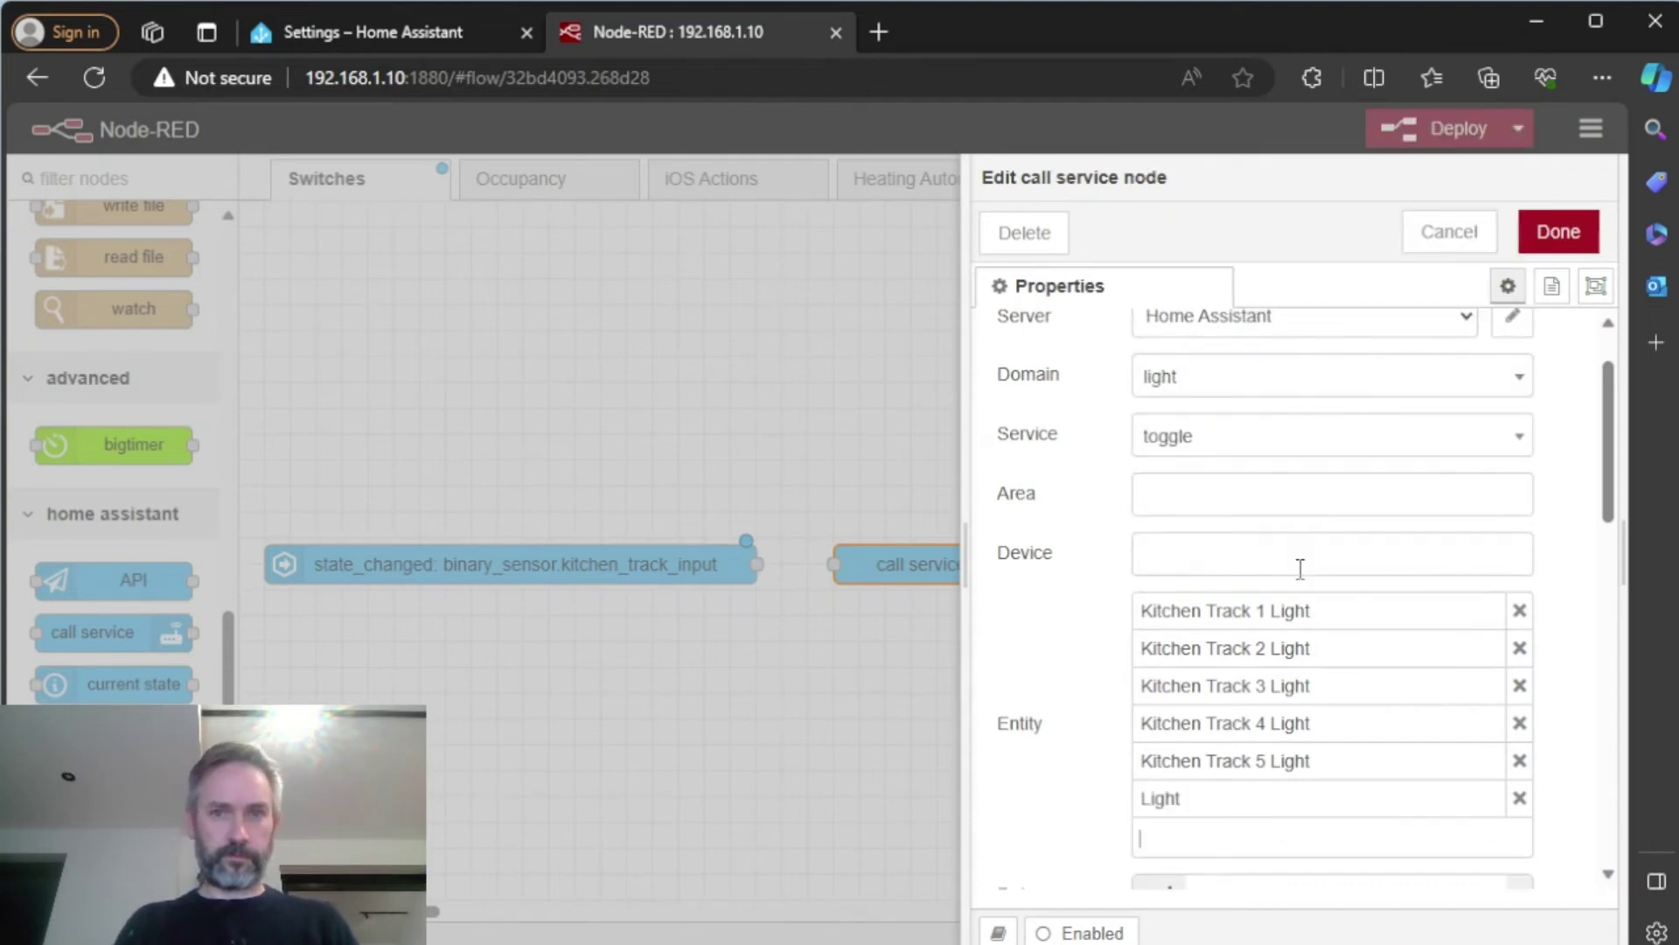
pyautogui.write('t')
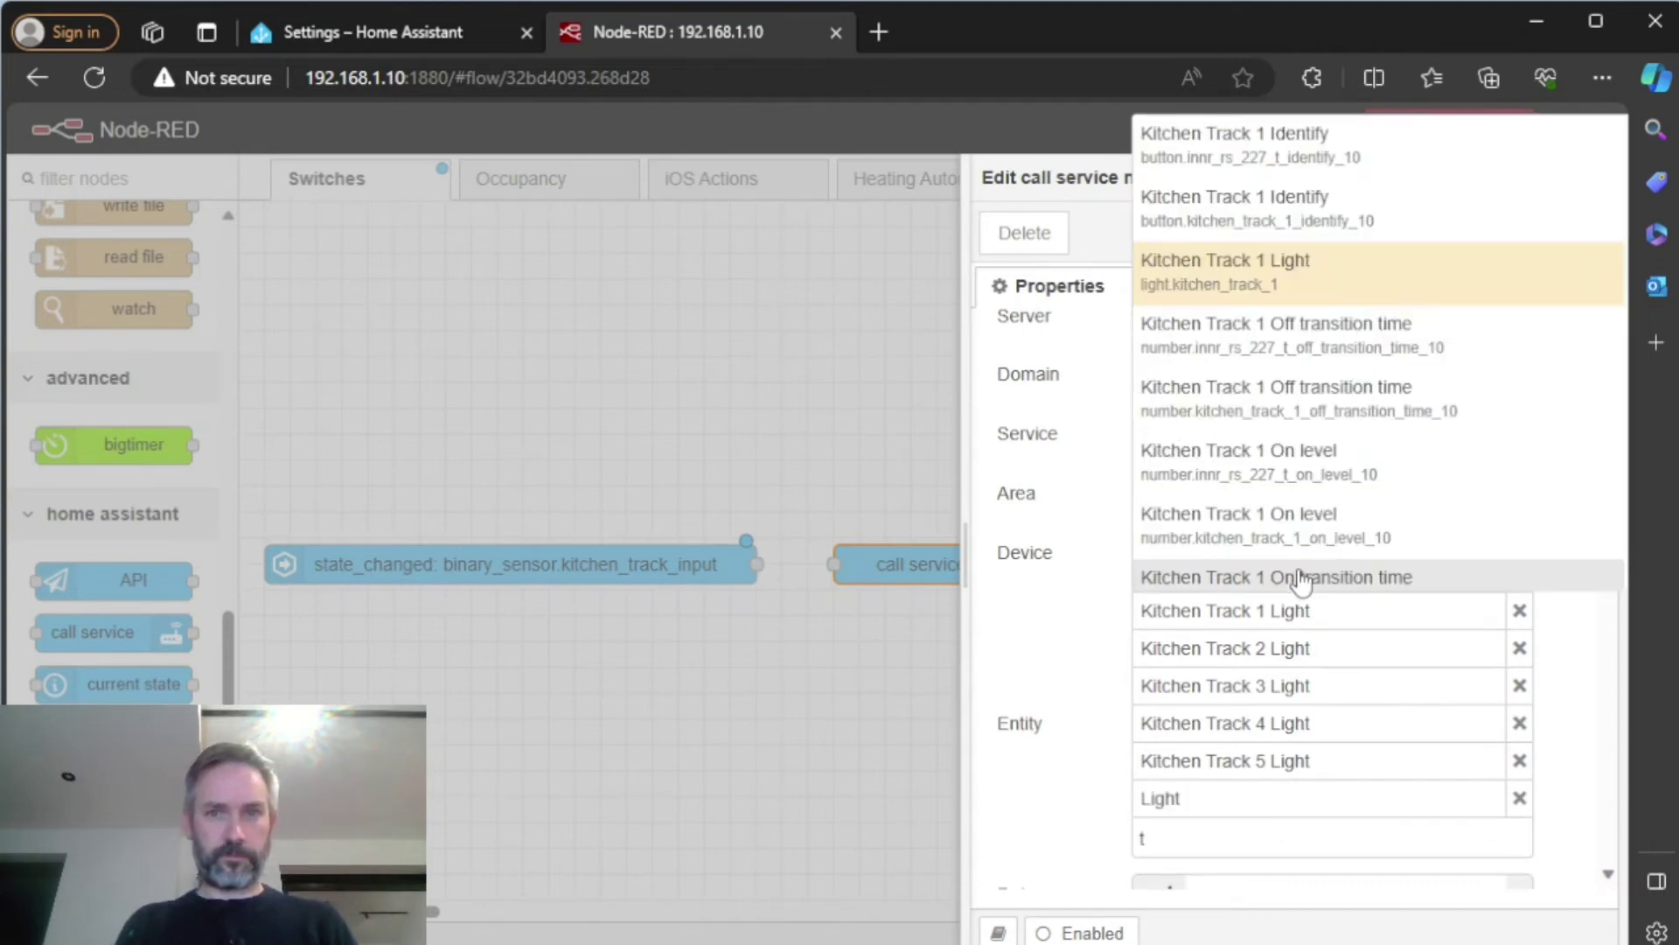
pyautogui.press('BackSpace')
pyautogui.write('Kitc')
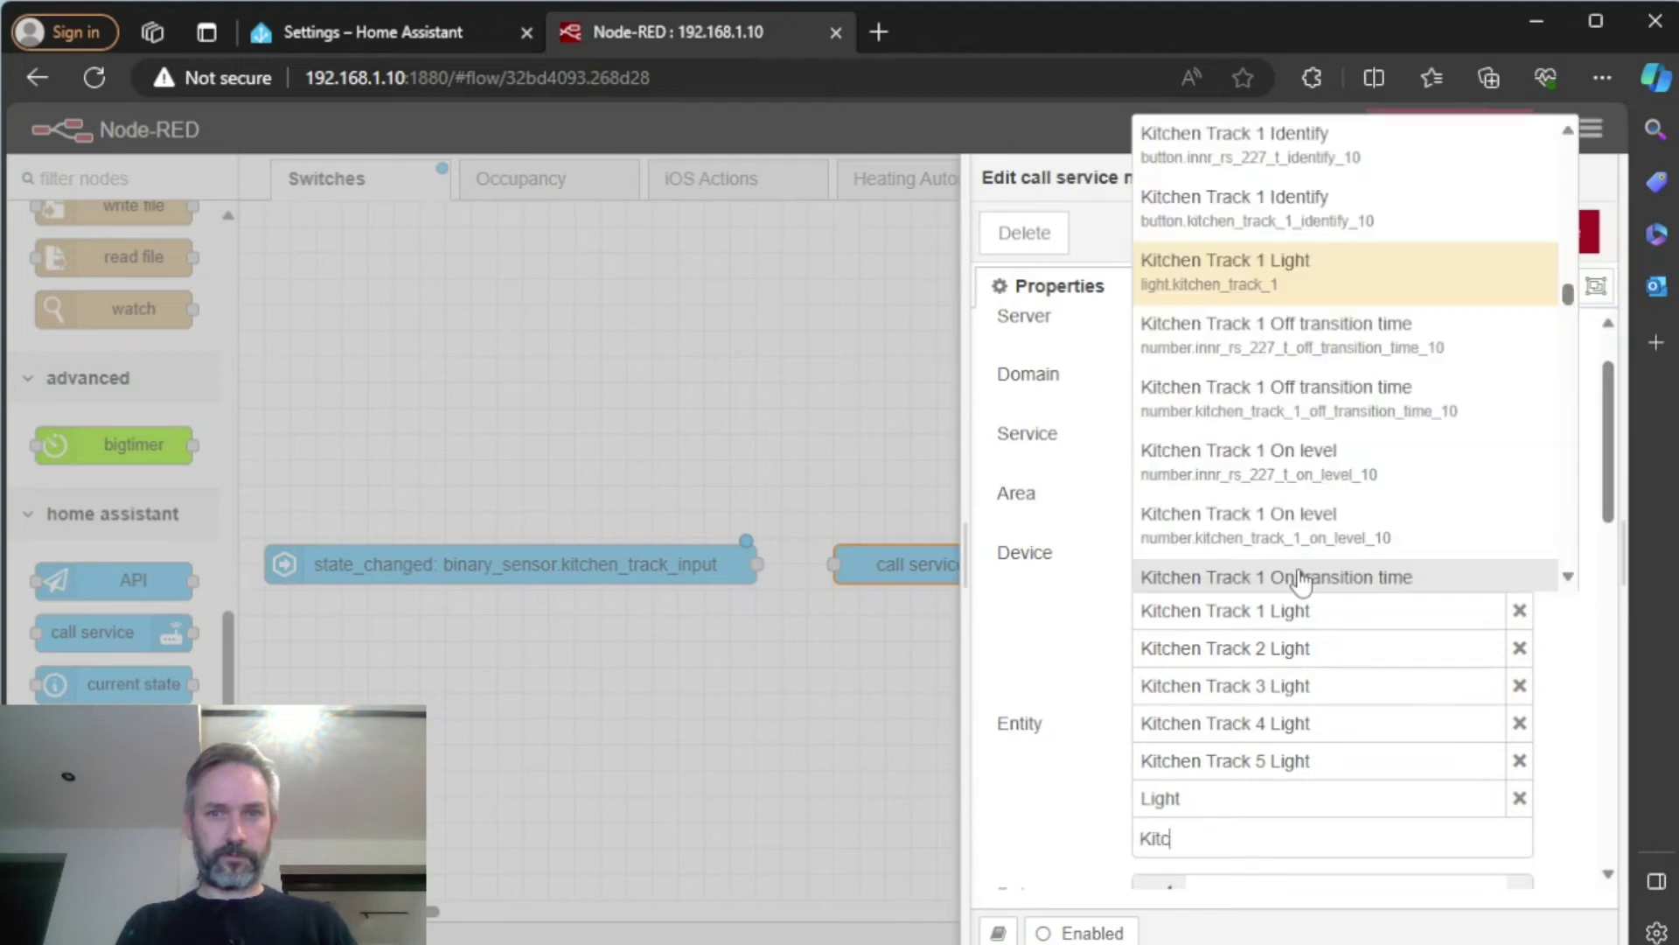
pyautogui.write('hen_track')
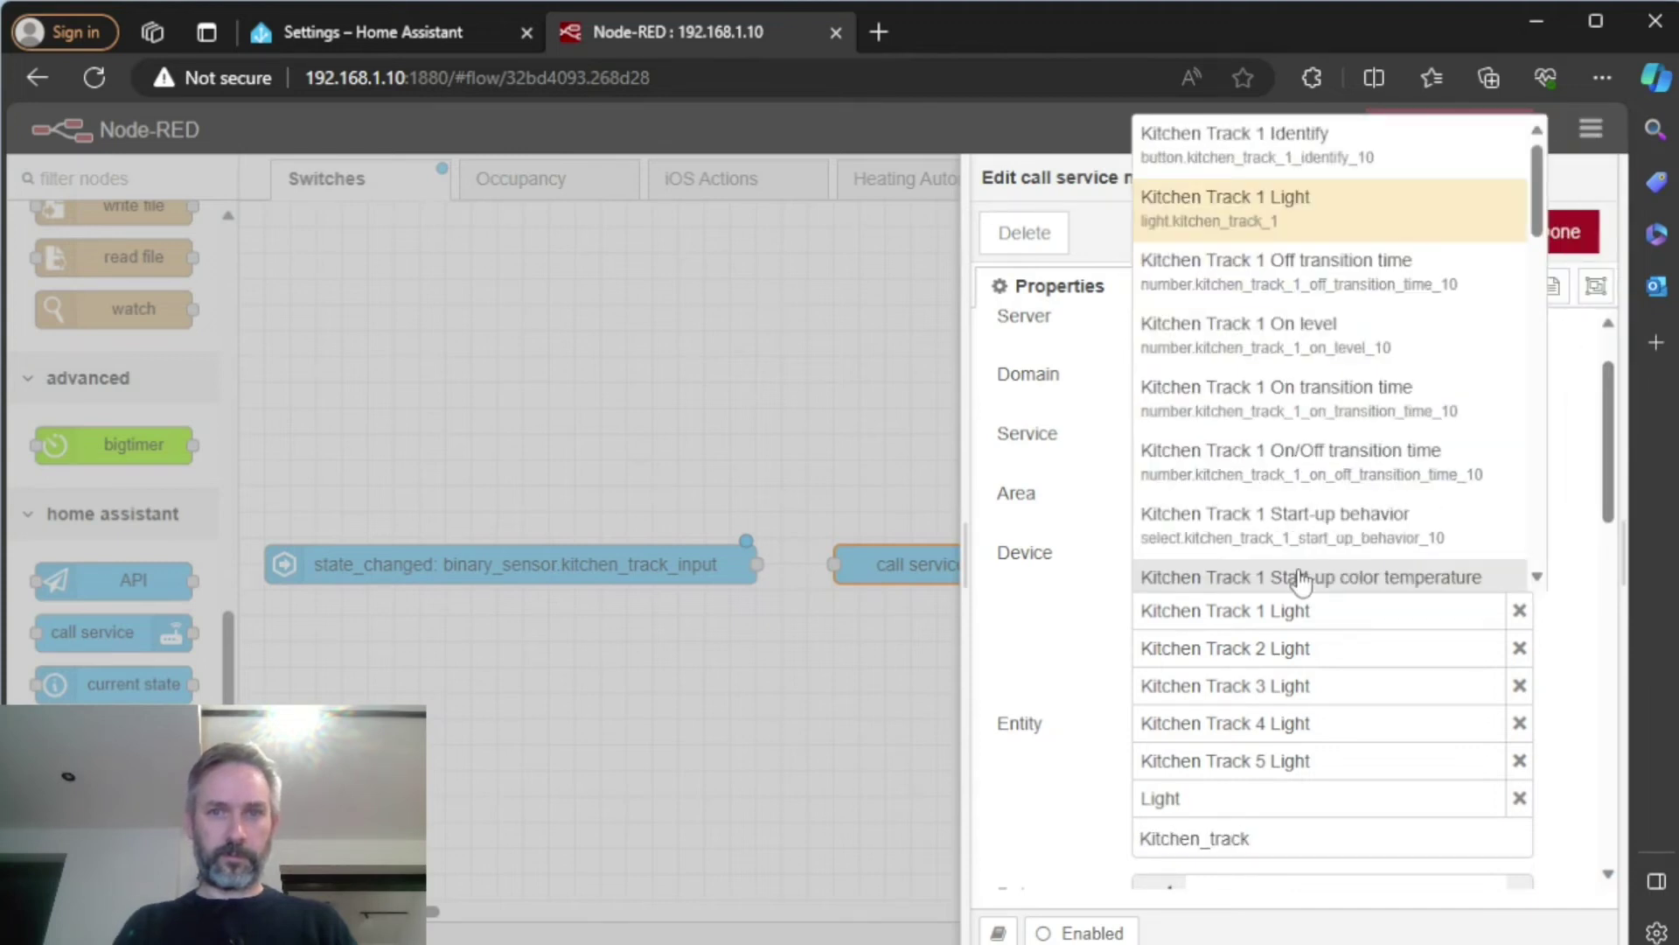
pyautogui.write('_6')
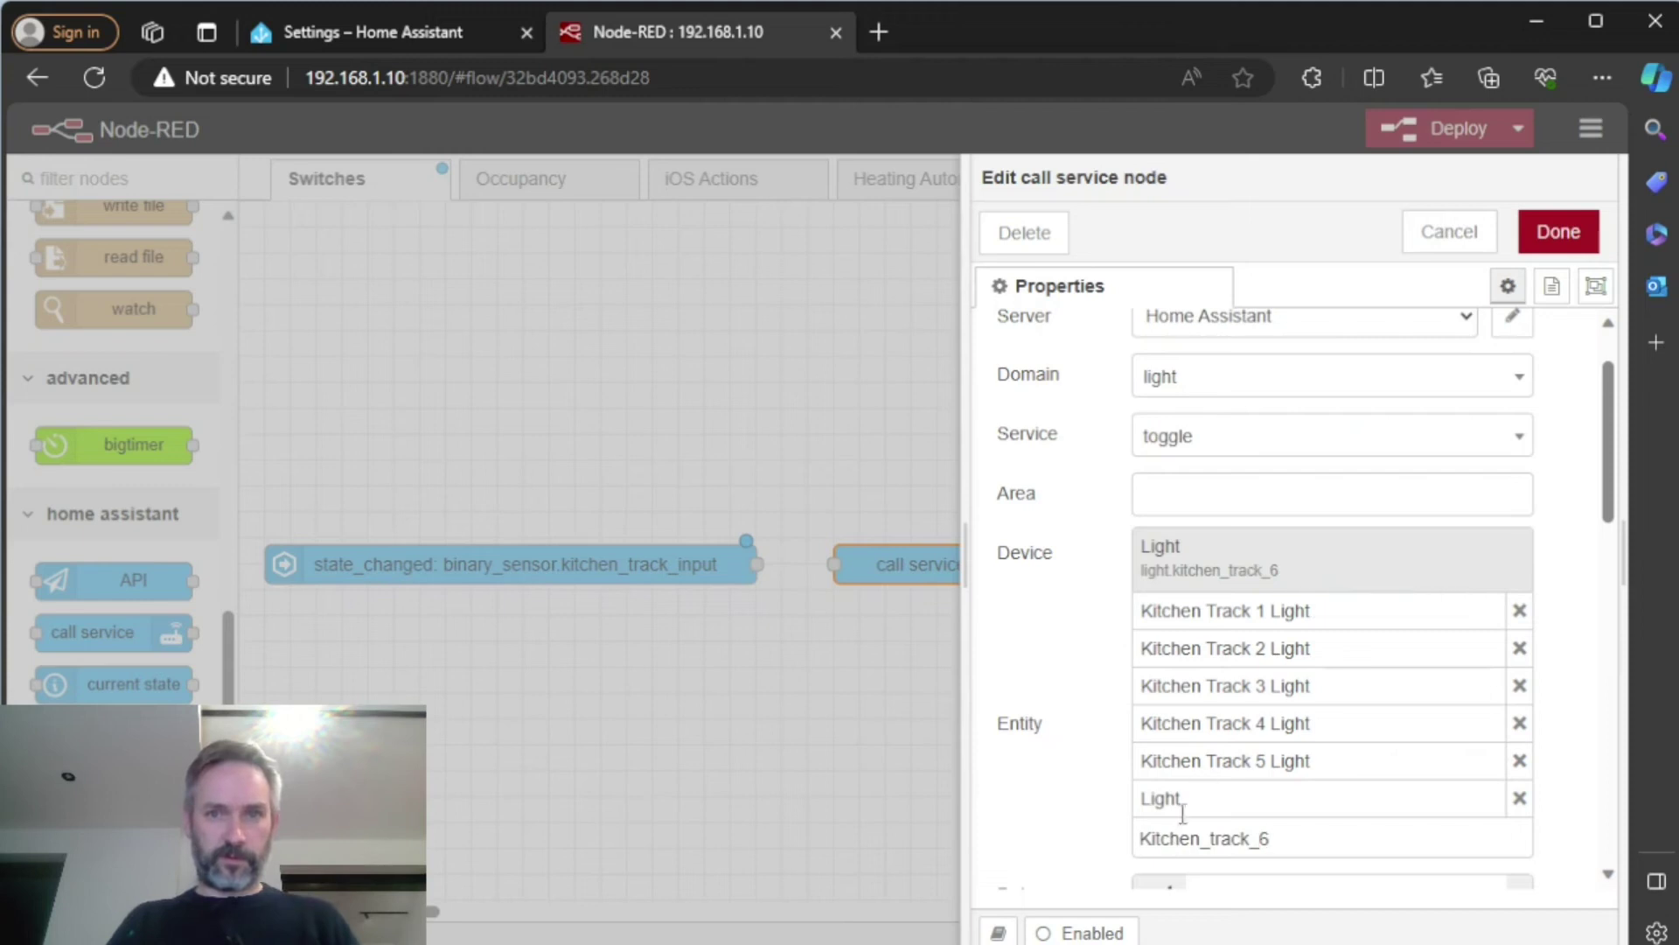
pyautogui.press('BackSpace')
pyautogui.write('7')
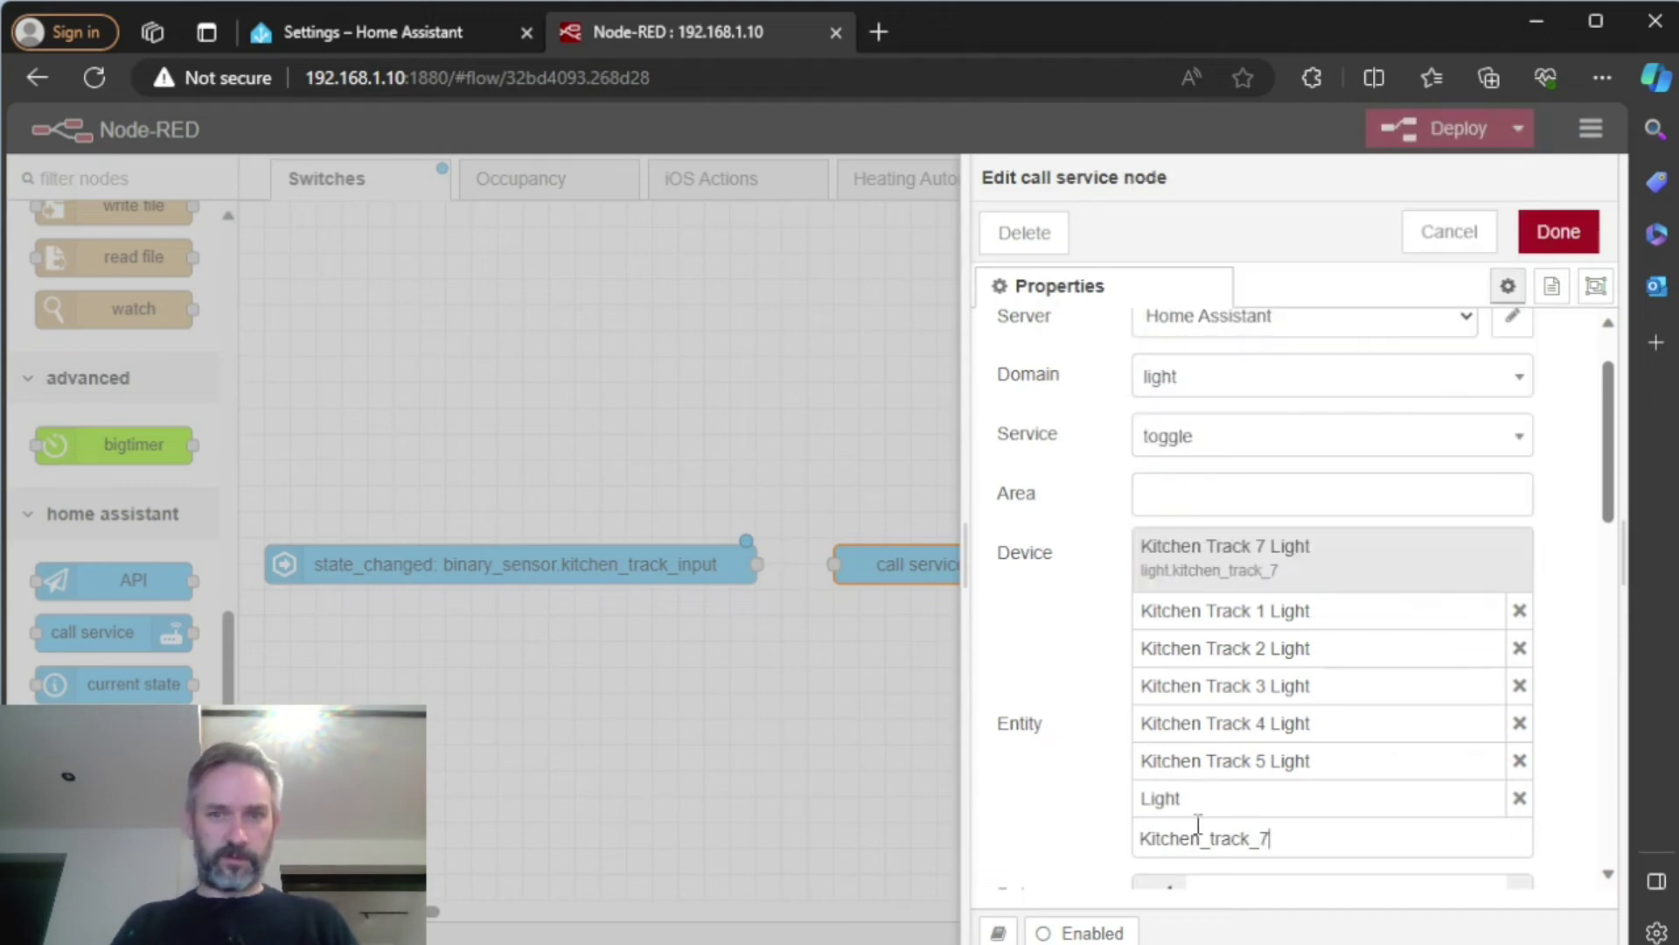
pyautogui.click(1259, 577)
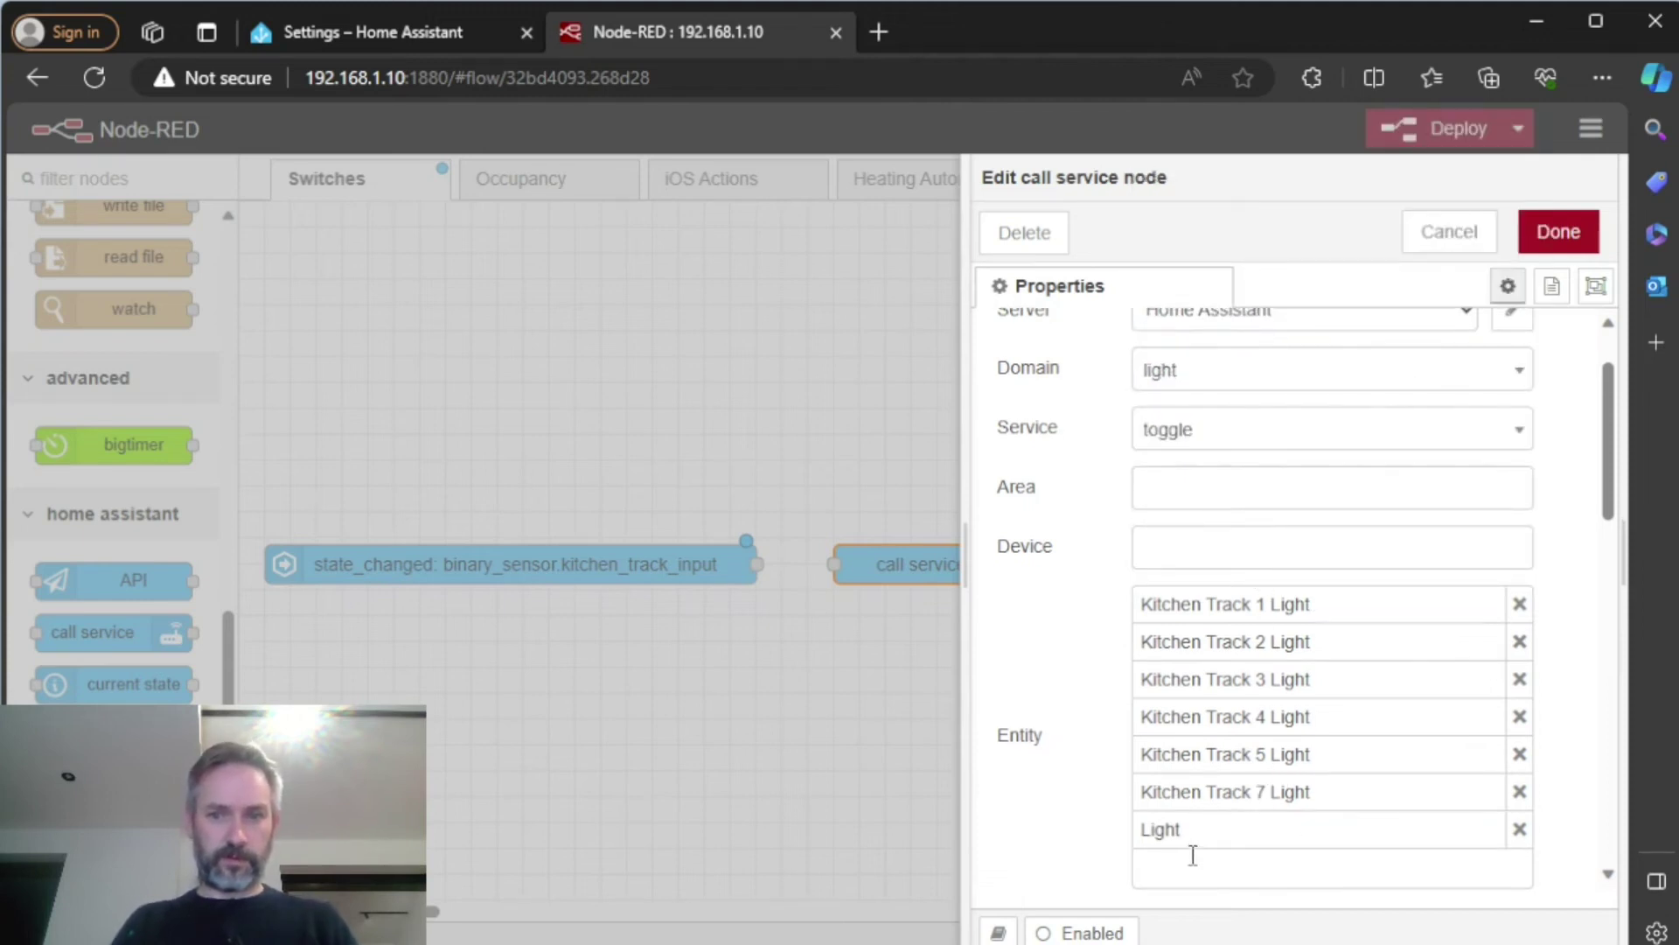
pyautogui.write('kitchen t')
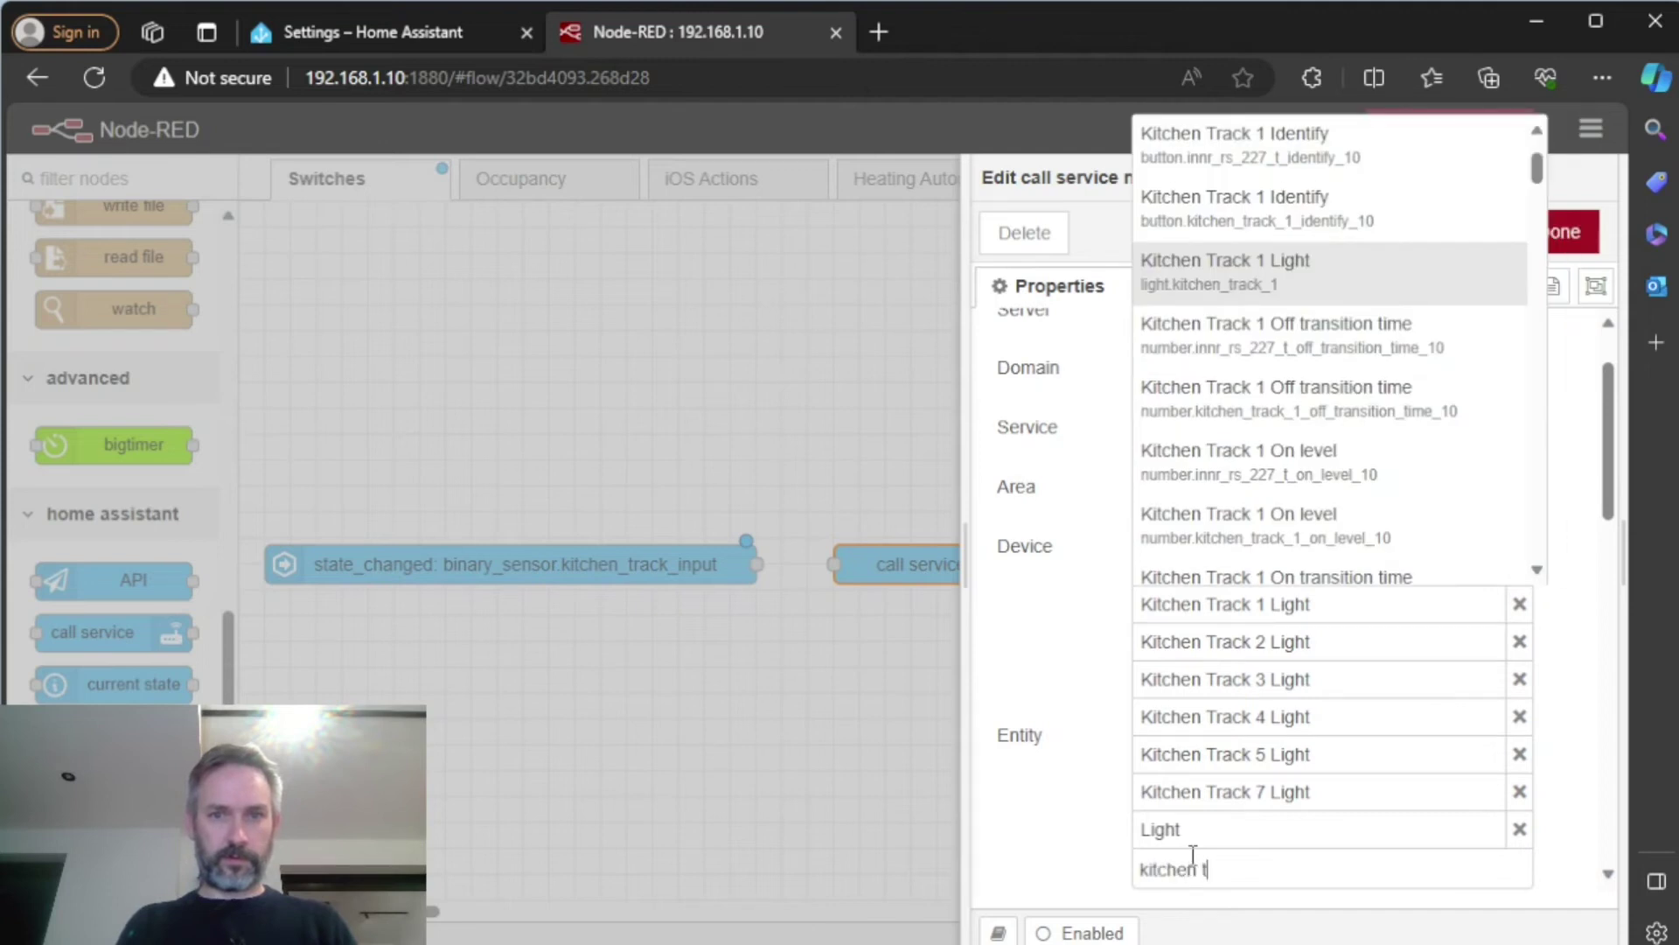
pyautogui.write('rack_8')
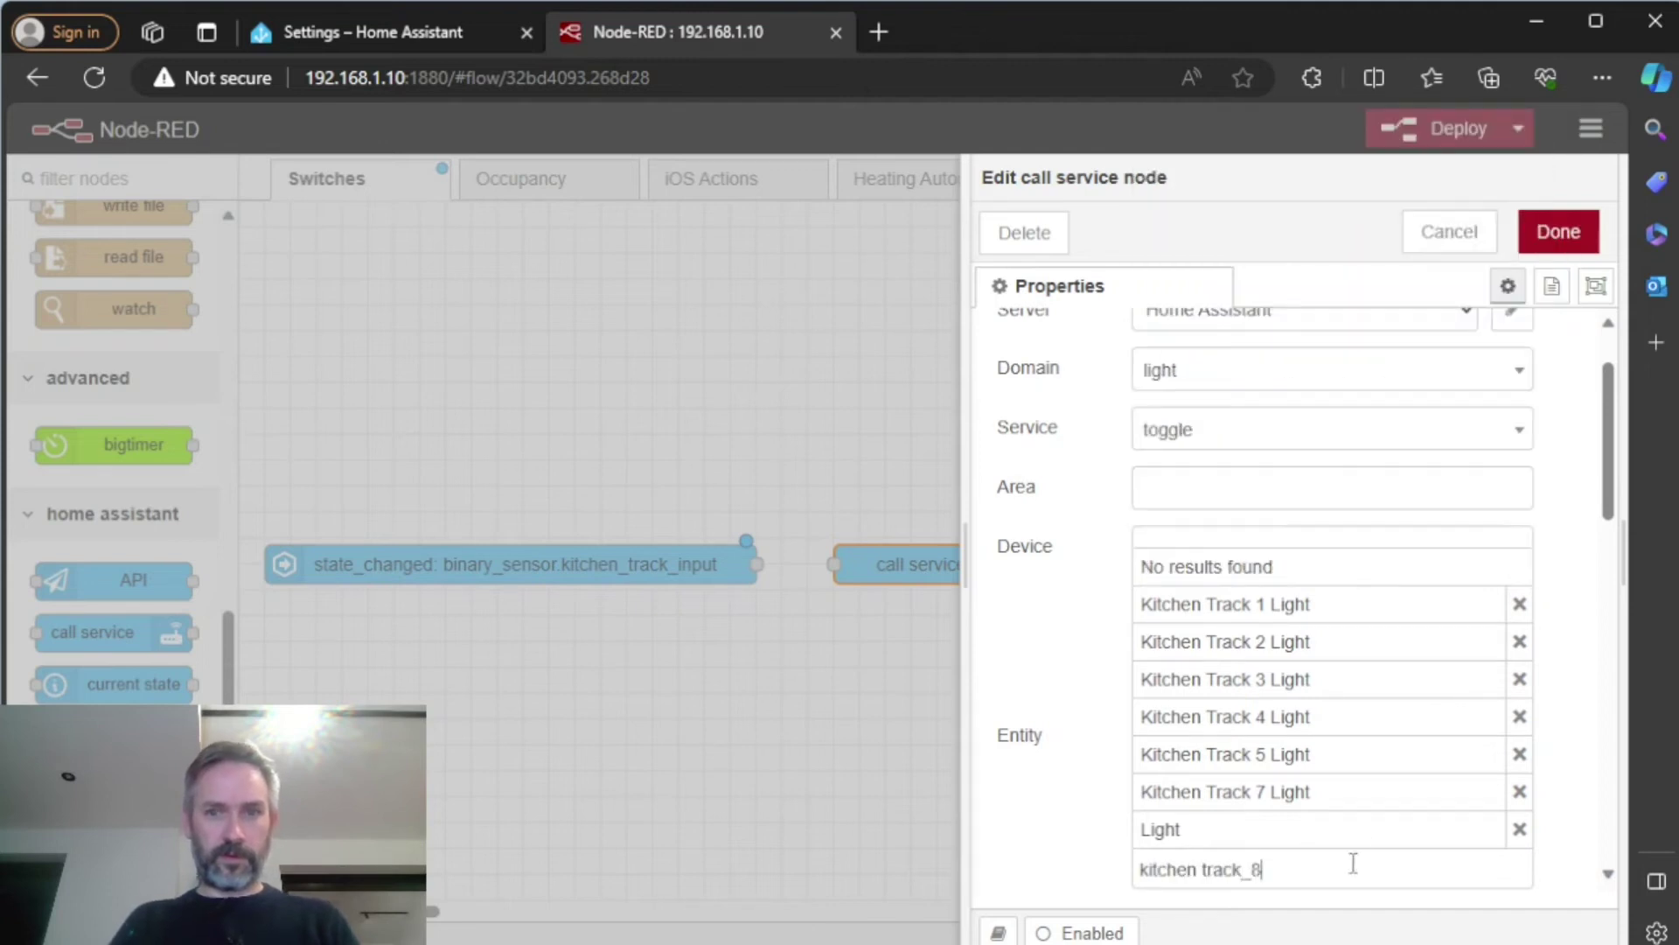
pyautogui.moveTo(1307, 853); pyautogui.dragTo(1101, 892)
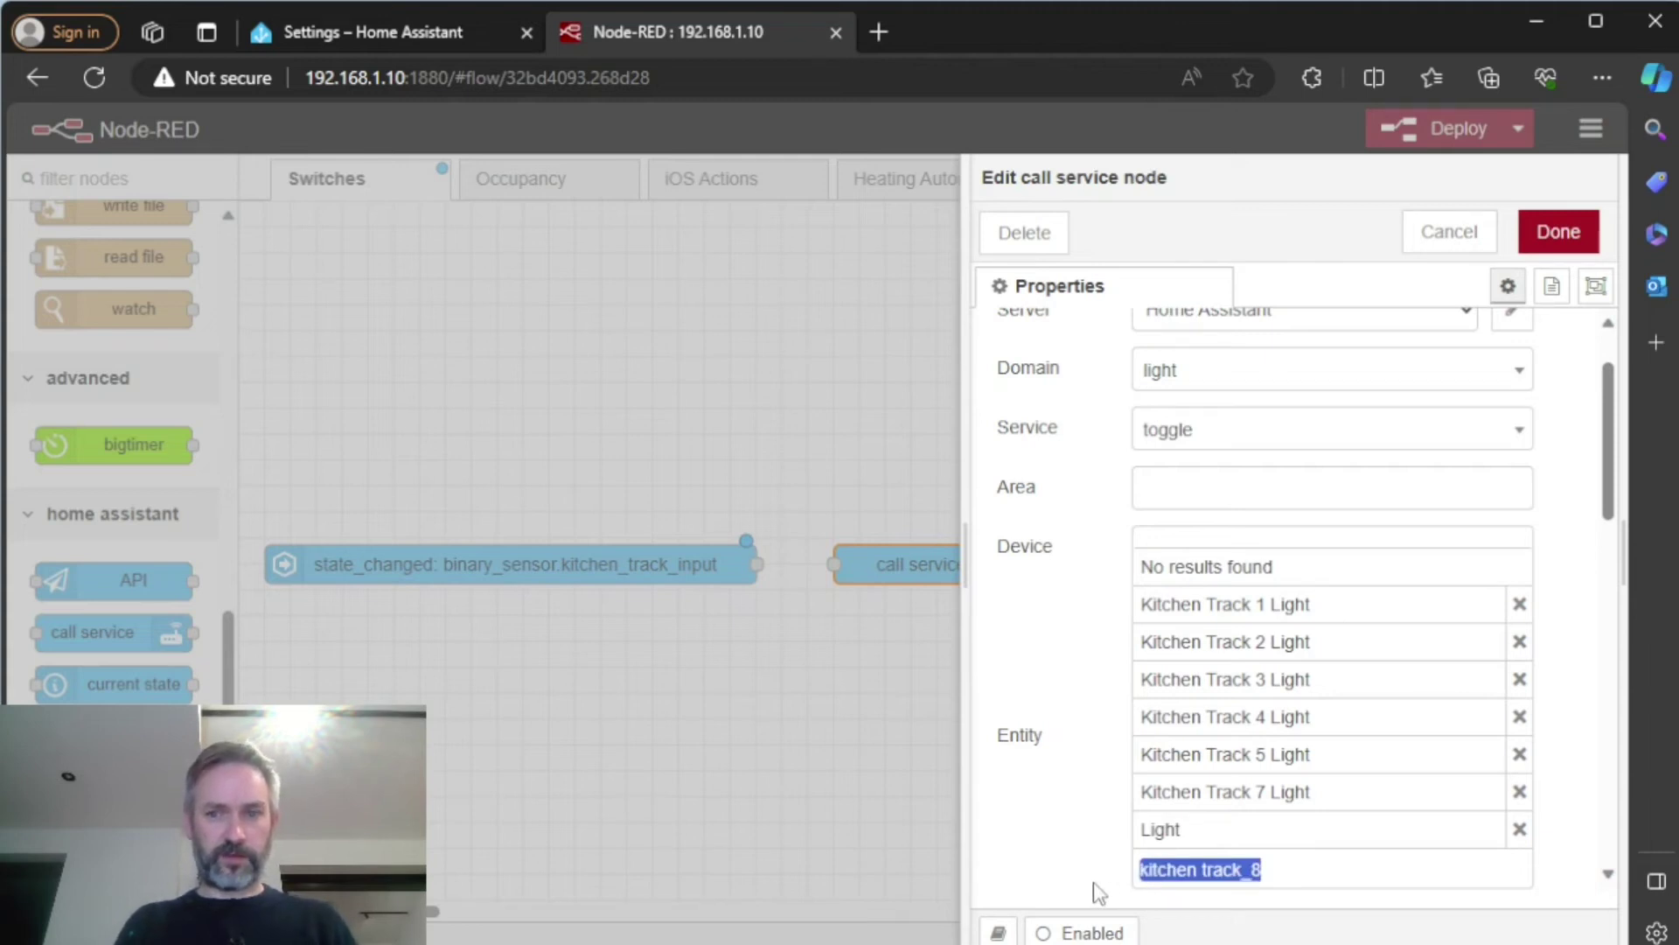
pyautogui.write('track_8')
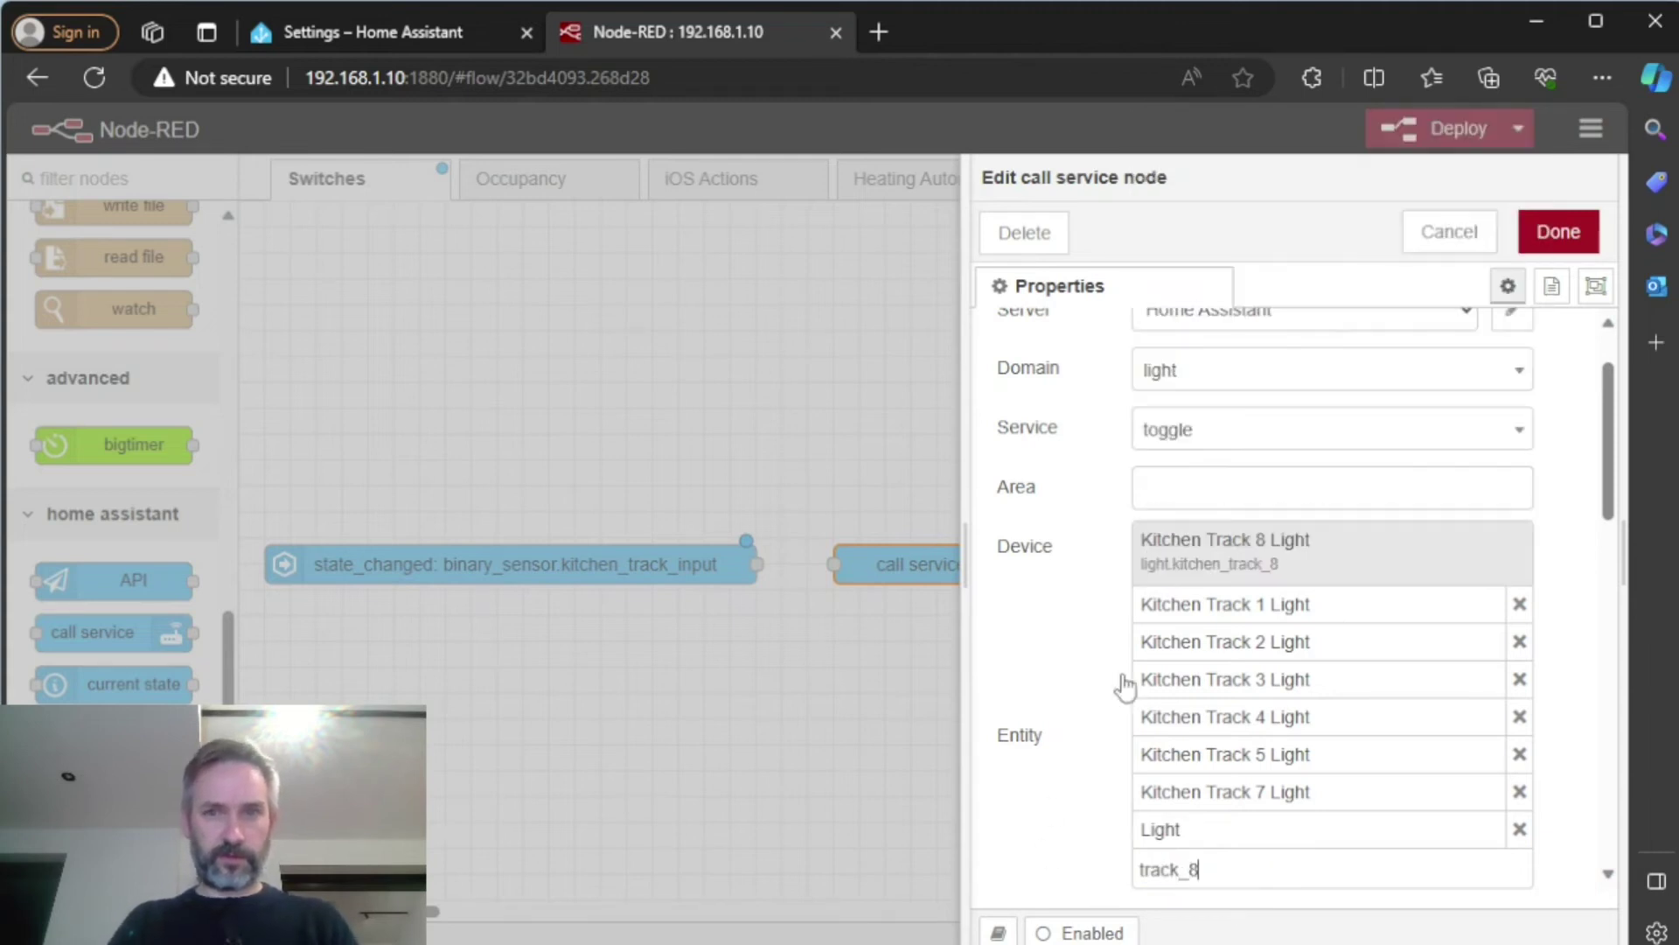
pyautogui.click(1227, 557)
pyautogui.scroll(-2, 1456, 510)
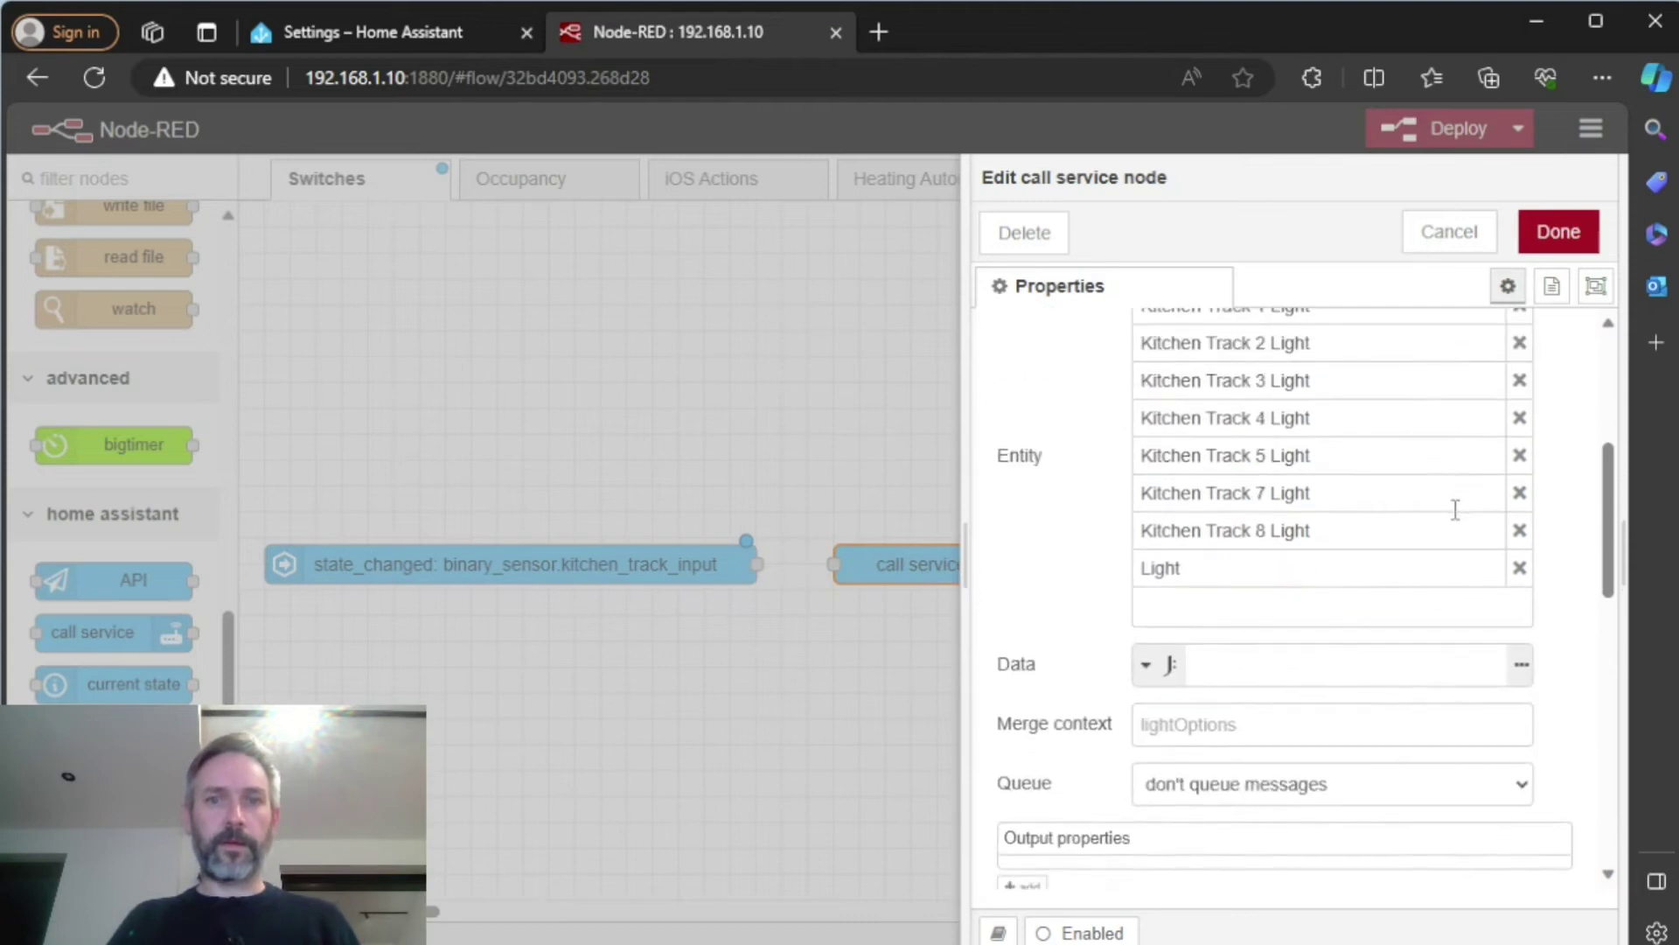
pyautogui.scroll(-1, 1443, 522)
# Save the call service node, wire state_changed to light.toggle, and deploy the flow.
pyautogui.click(1559, 231)
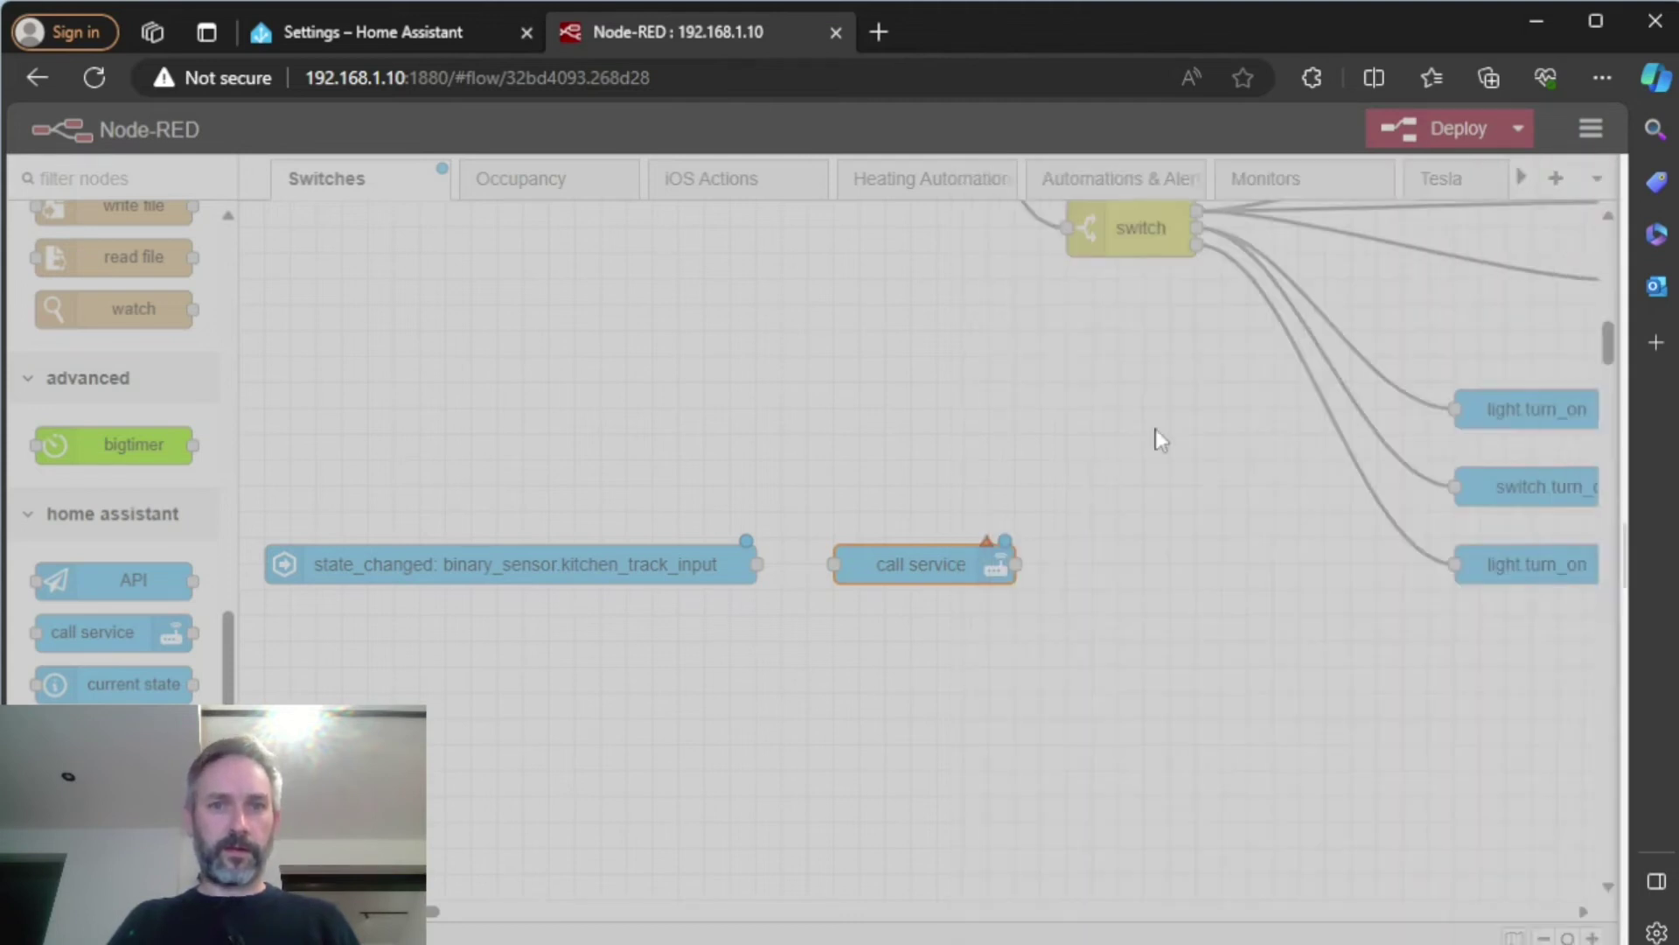
pyautogui.moveTo(757, 565); pyautogui.dragTo(834, 565)
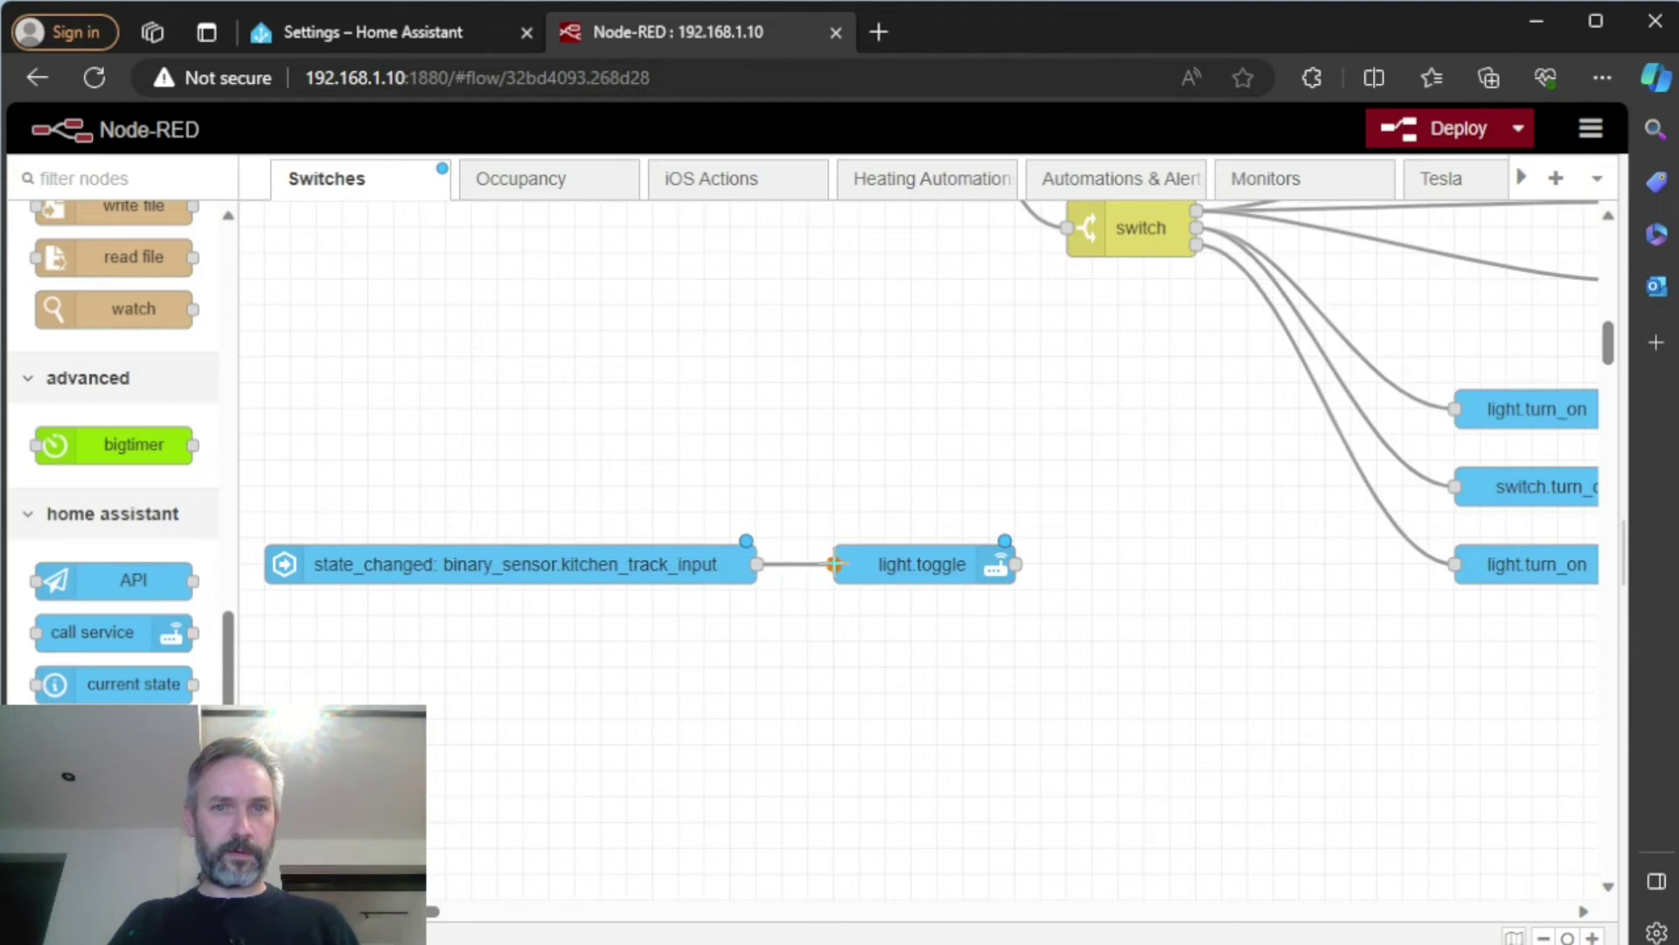
pyautogui.click(1446, 131)
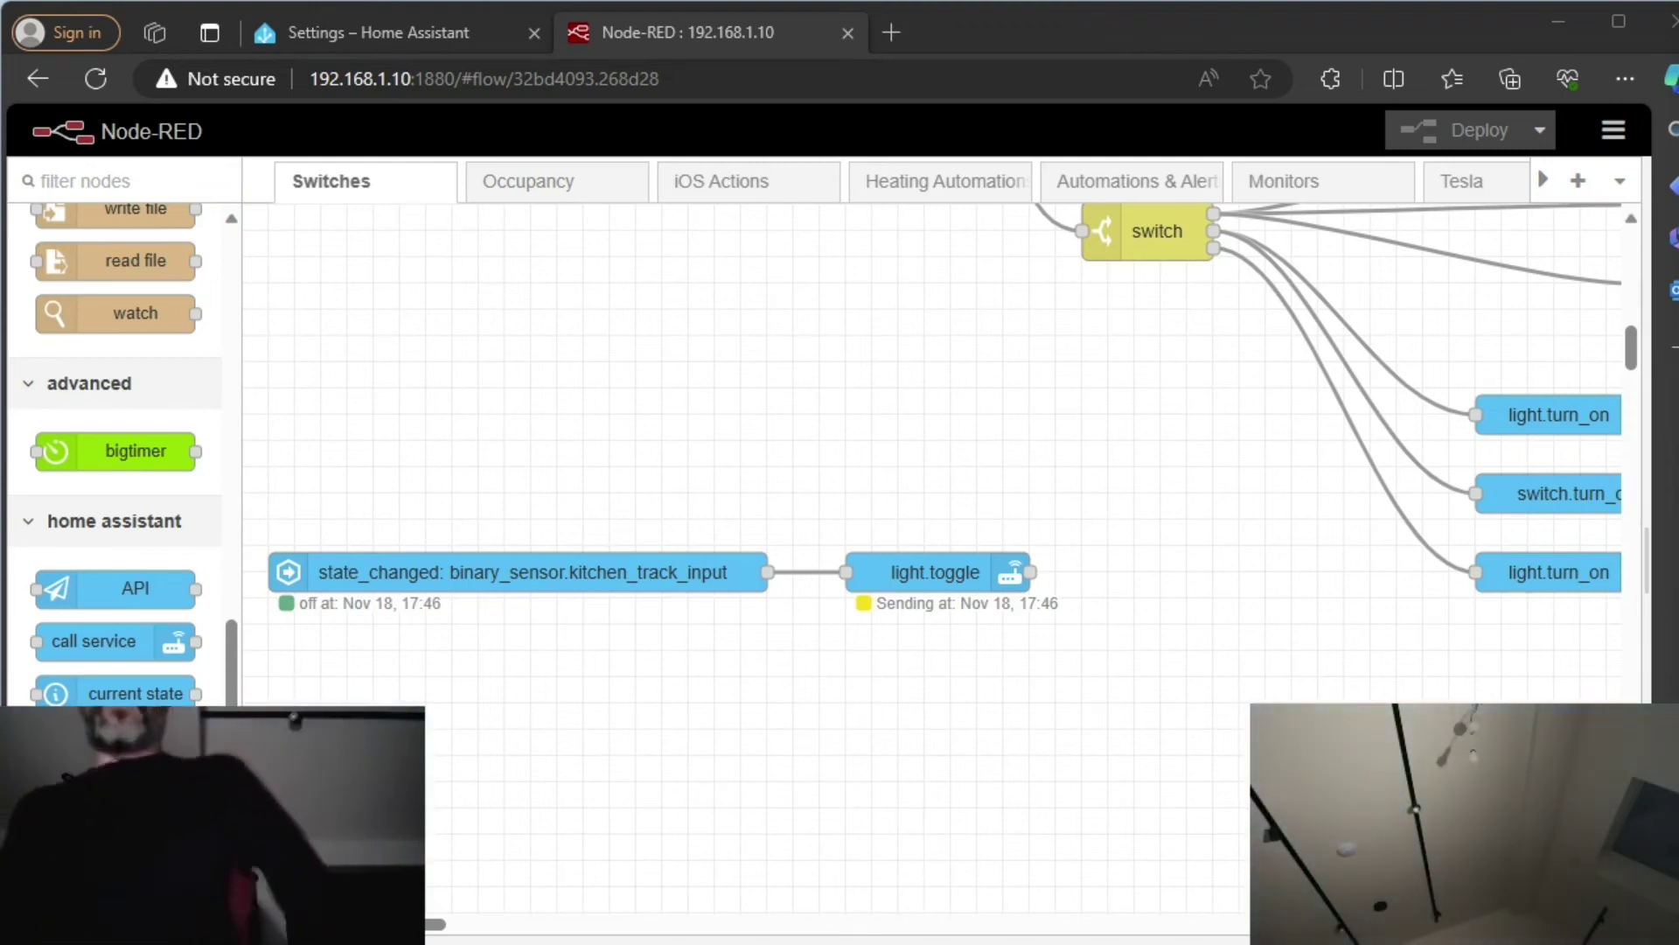
# Switch Kitchen Track Lighting back on, then open the Shelly Pro Kitchen 1 web interface via VISIT.
pyautogui.click(409, 38)
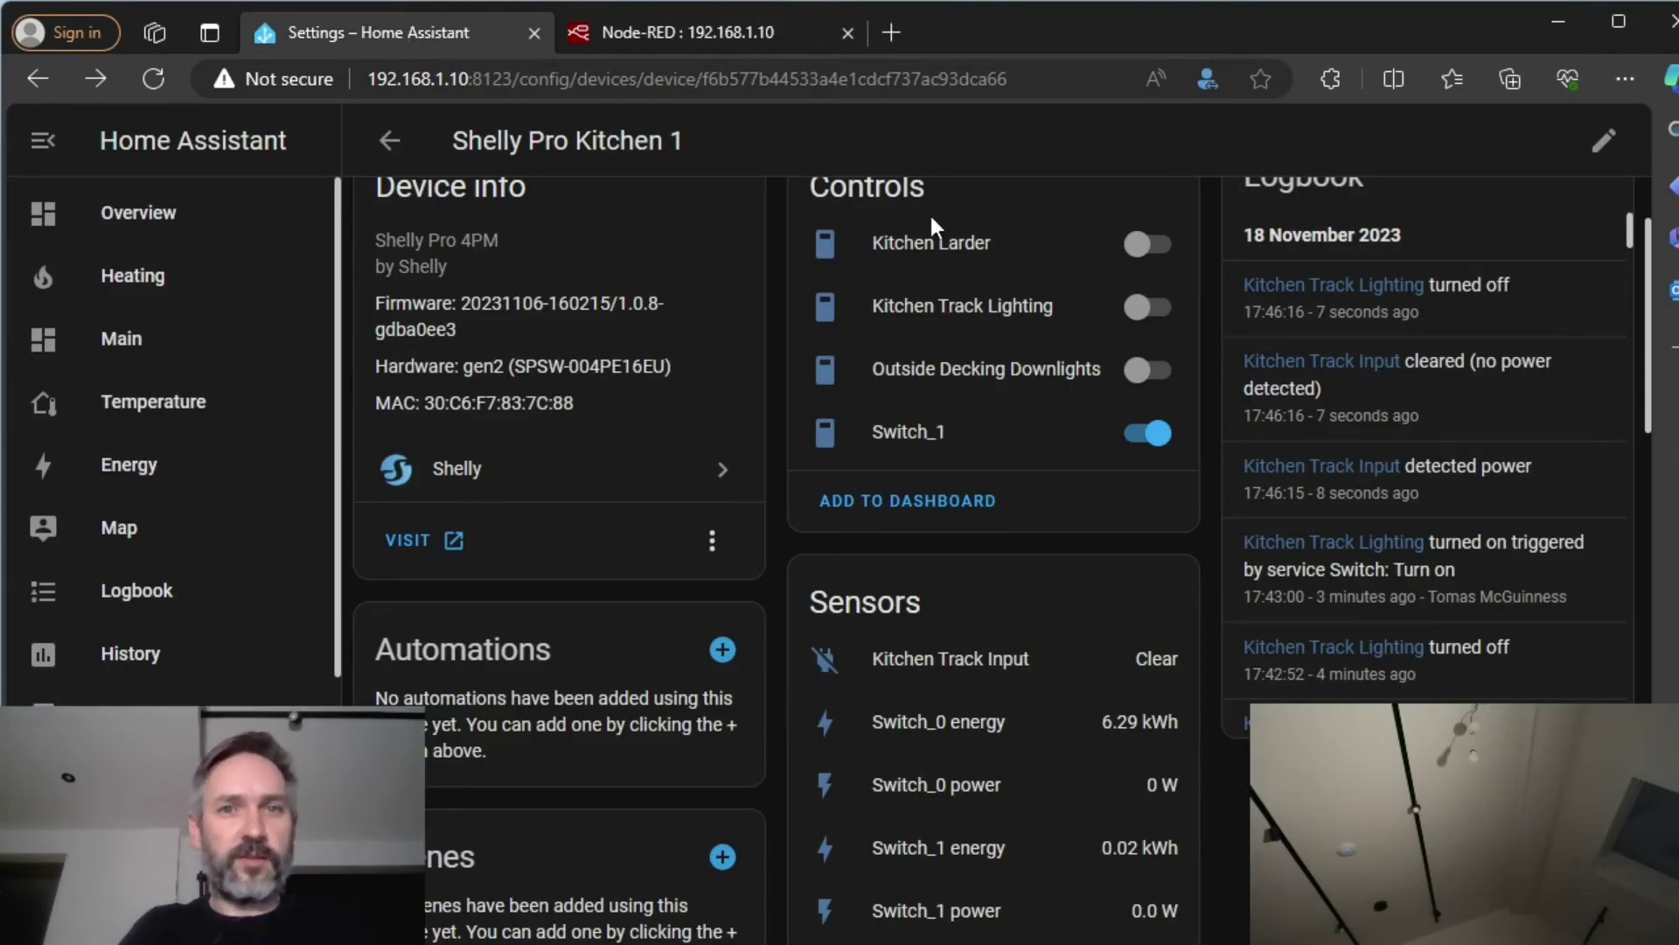
pyautogui.scroll(2, 931, 217)
pyautogui.click(1149, 426)
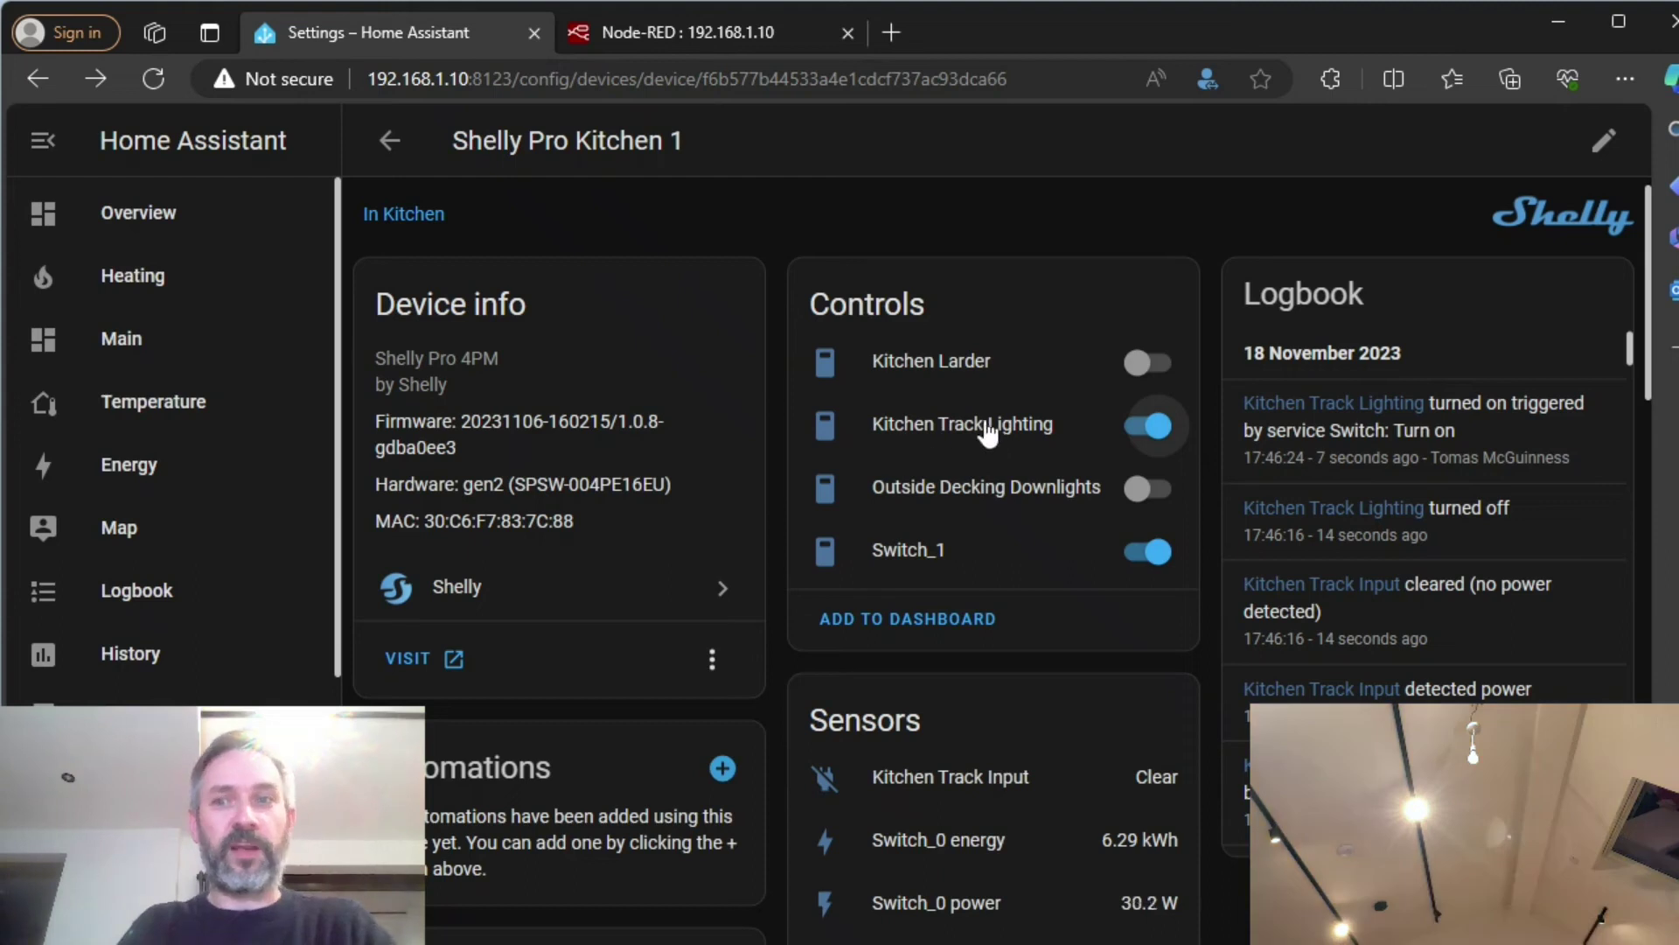
pyautogui.scroll(-1, 892, 423)
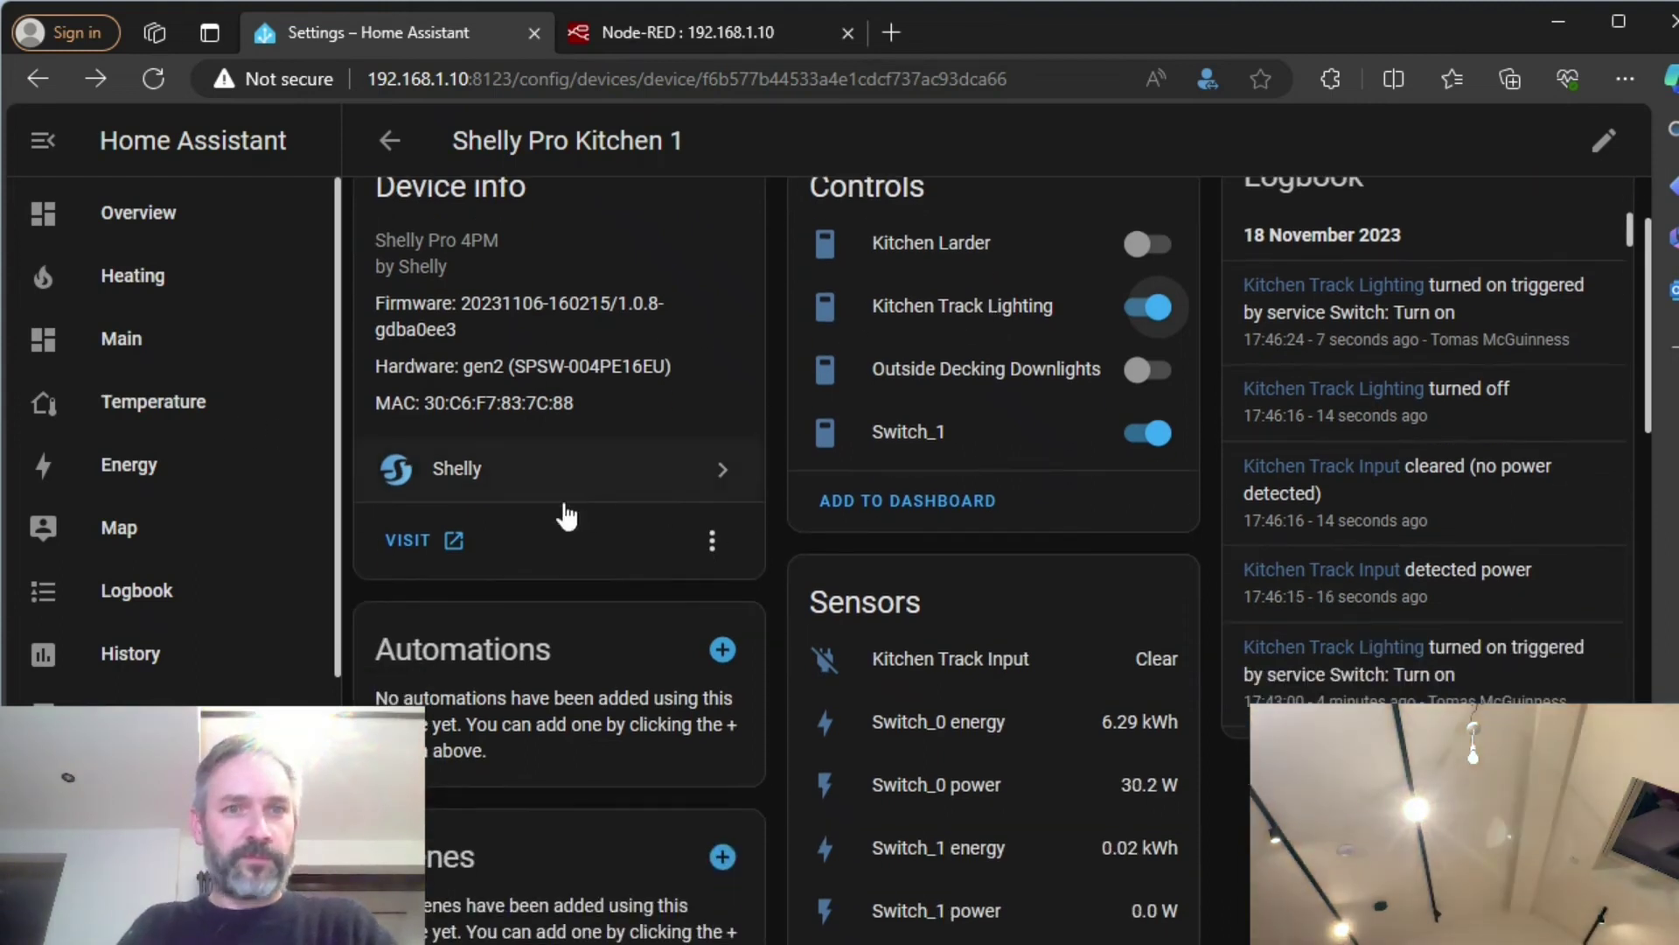
pyautogui.click(406, 540)
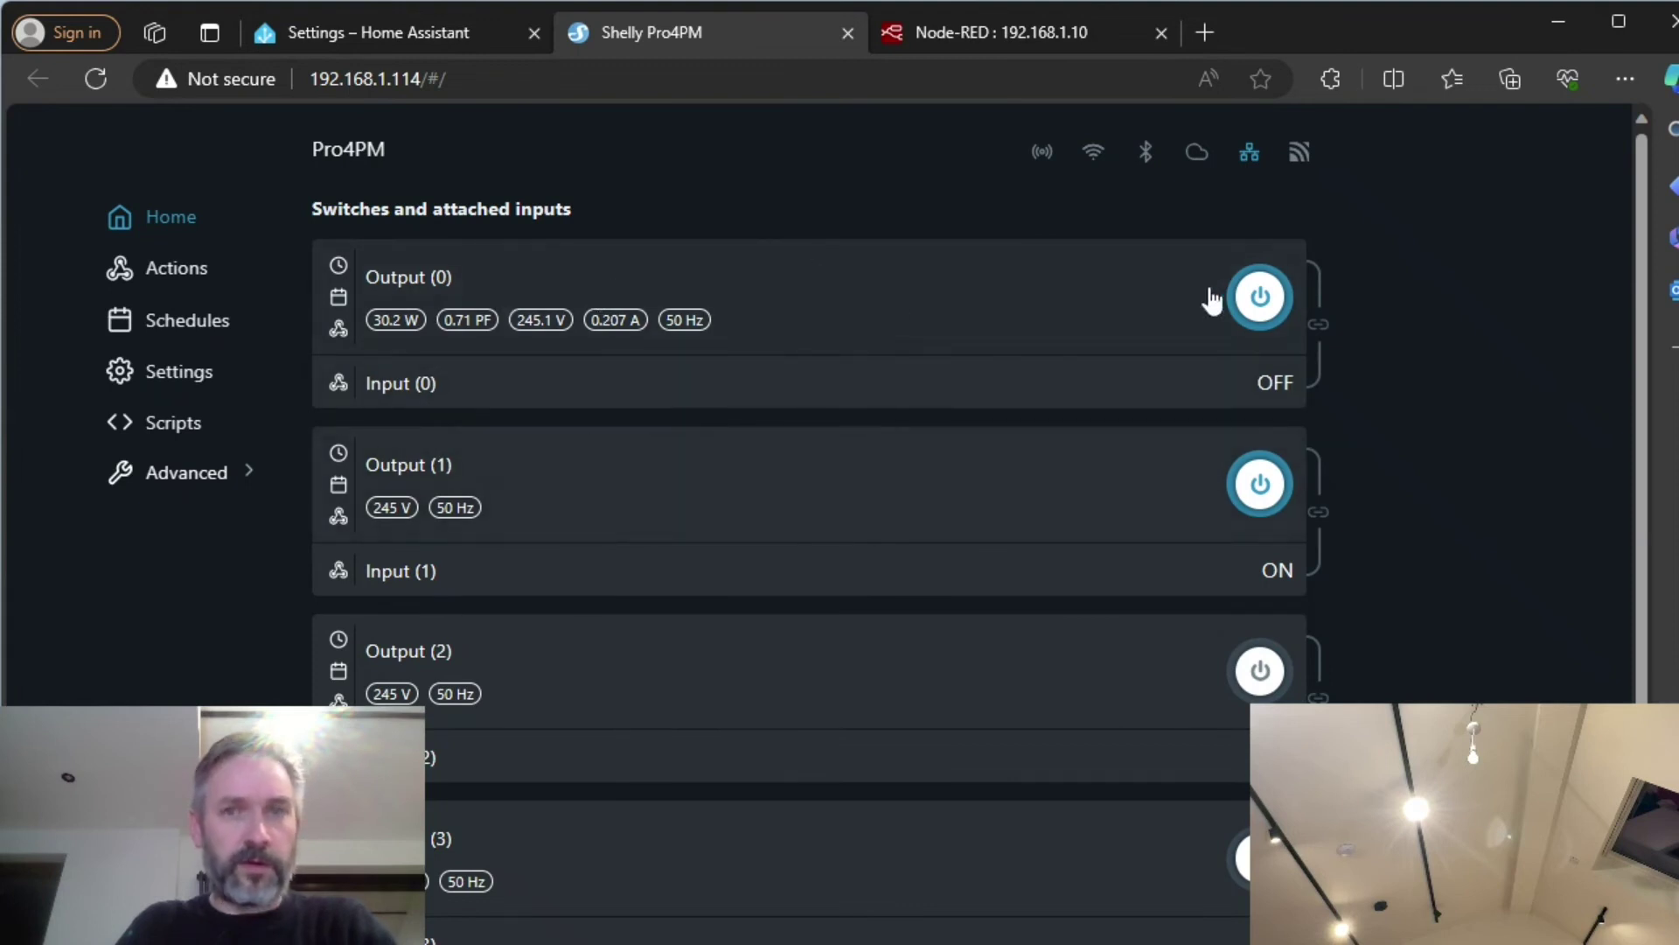
# Toggle Output (0) off and back on, then open its settings page.
pyautogui.click(1262, 302)
pyautogui.click(1261, 301)
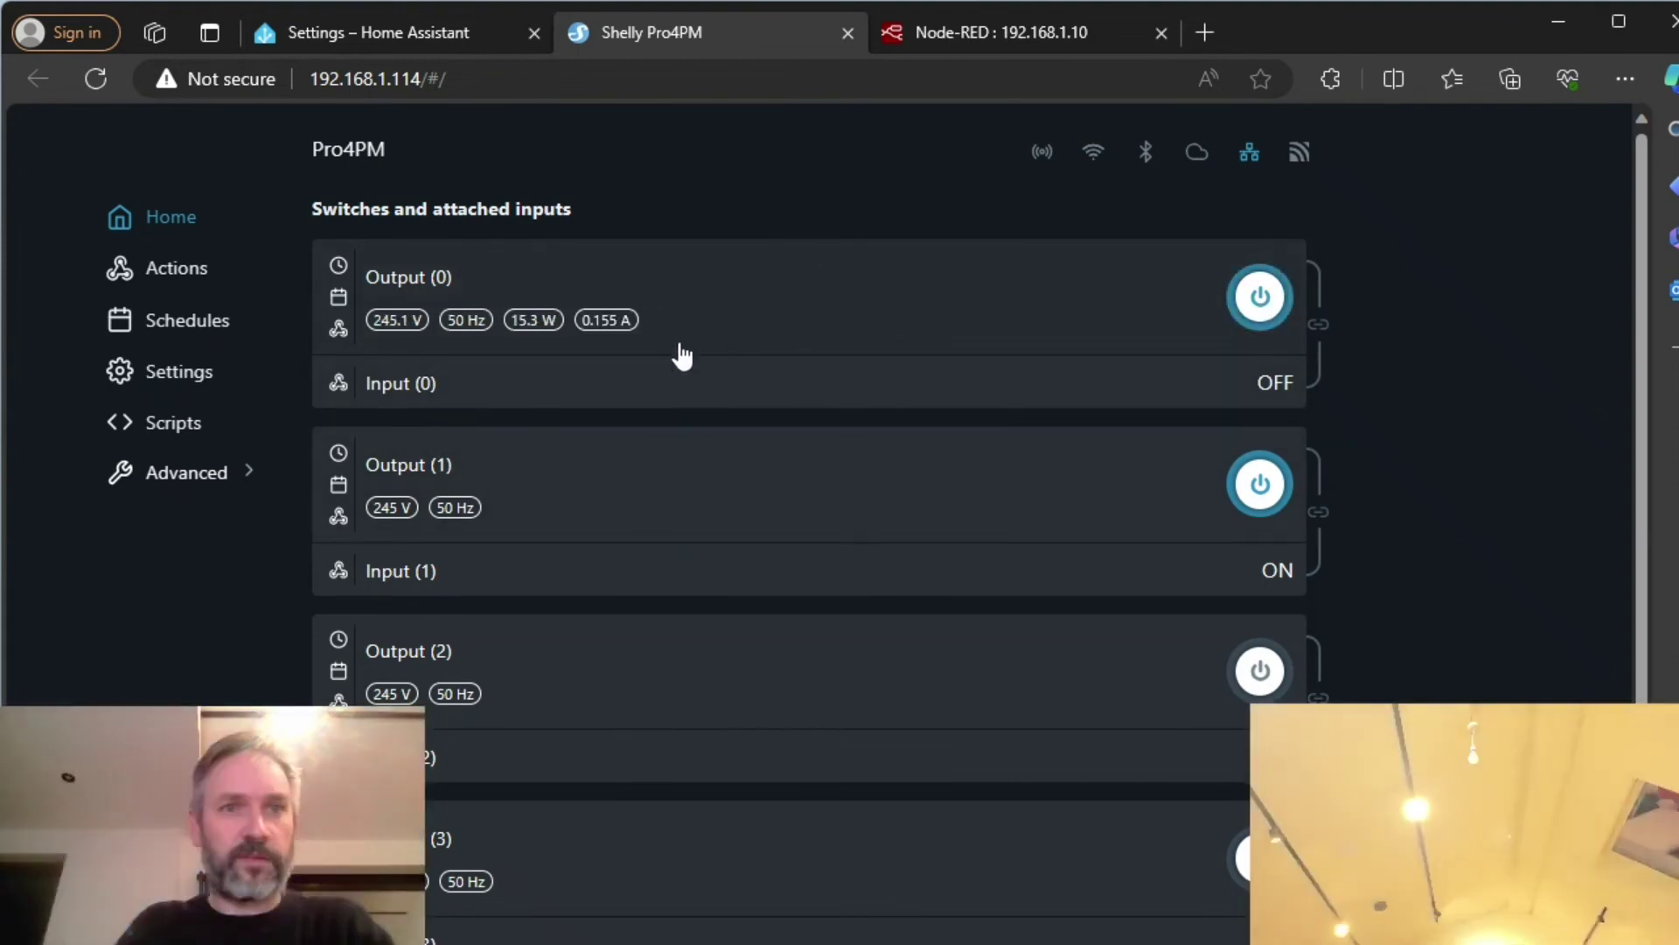
pyautogui.click(681, 349)
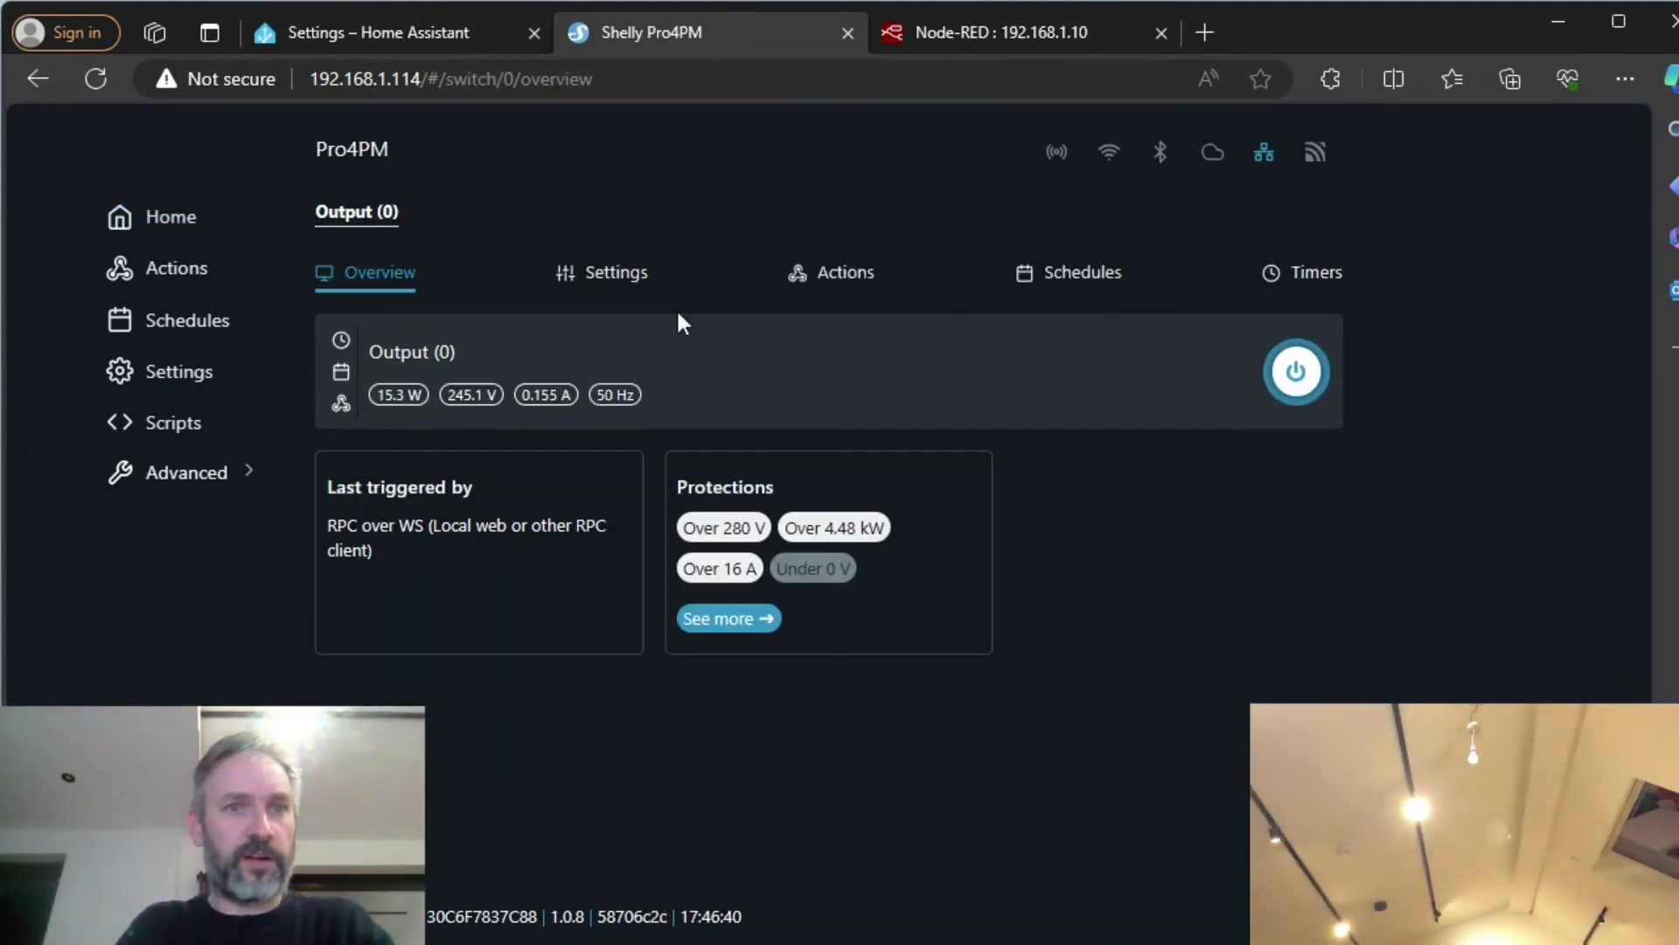
pyautogui.click(621, 266)
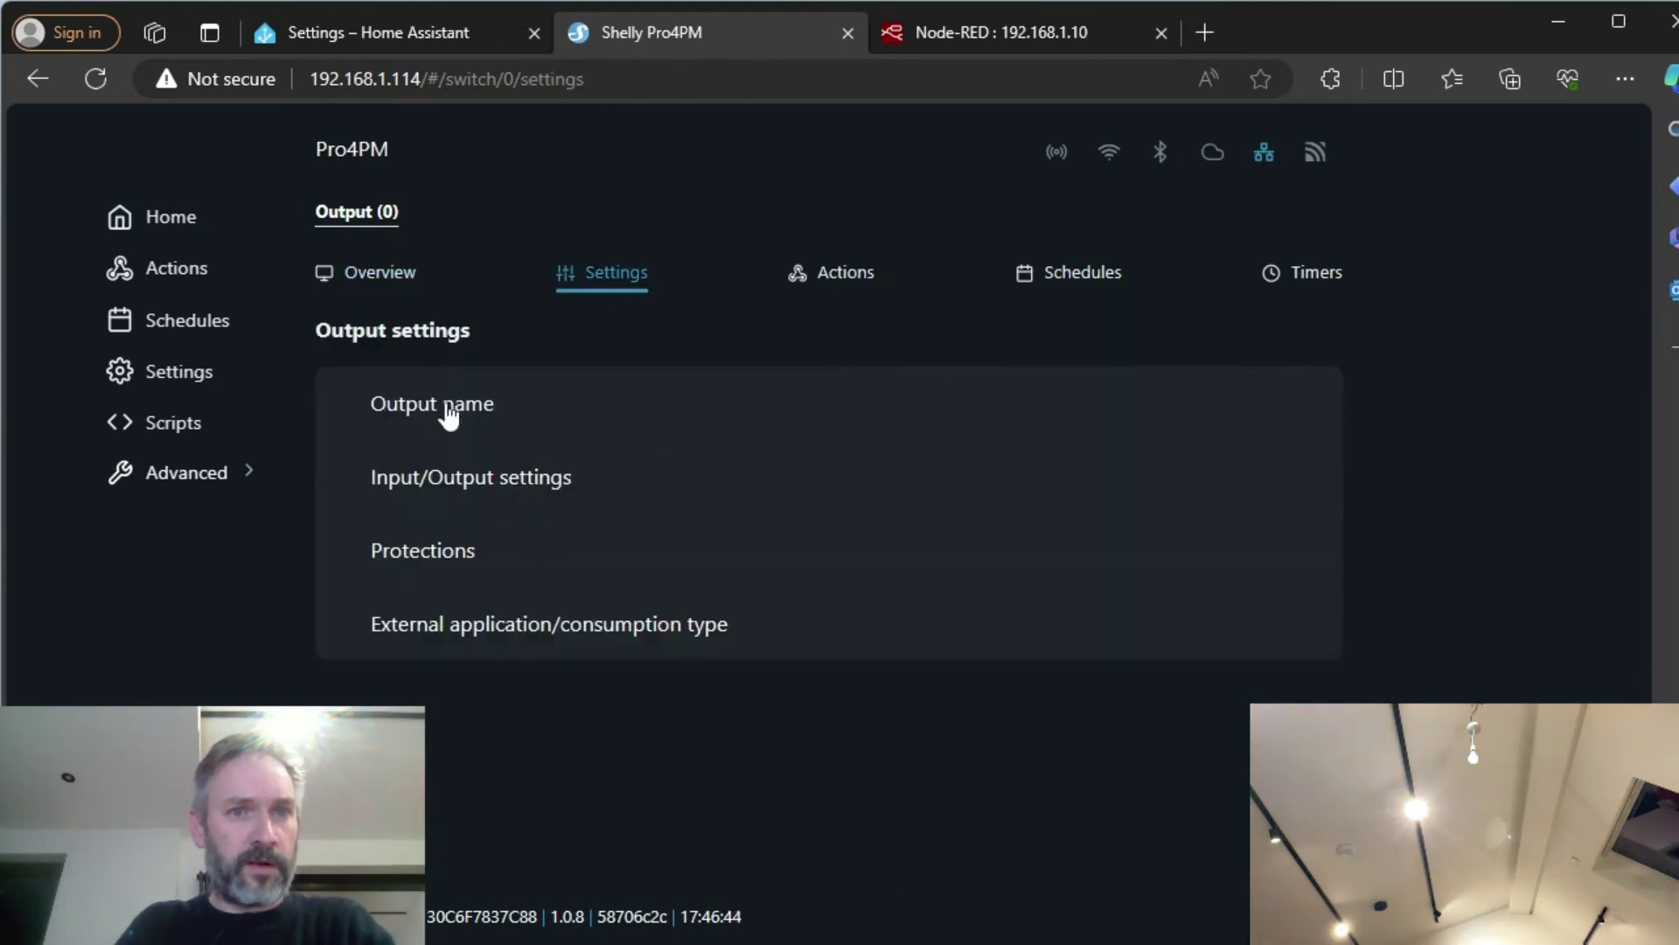
pyautogui.click(848, 284)
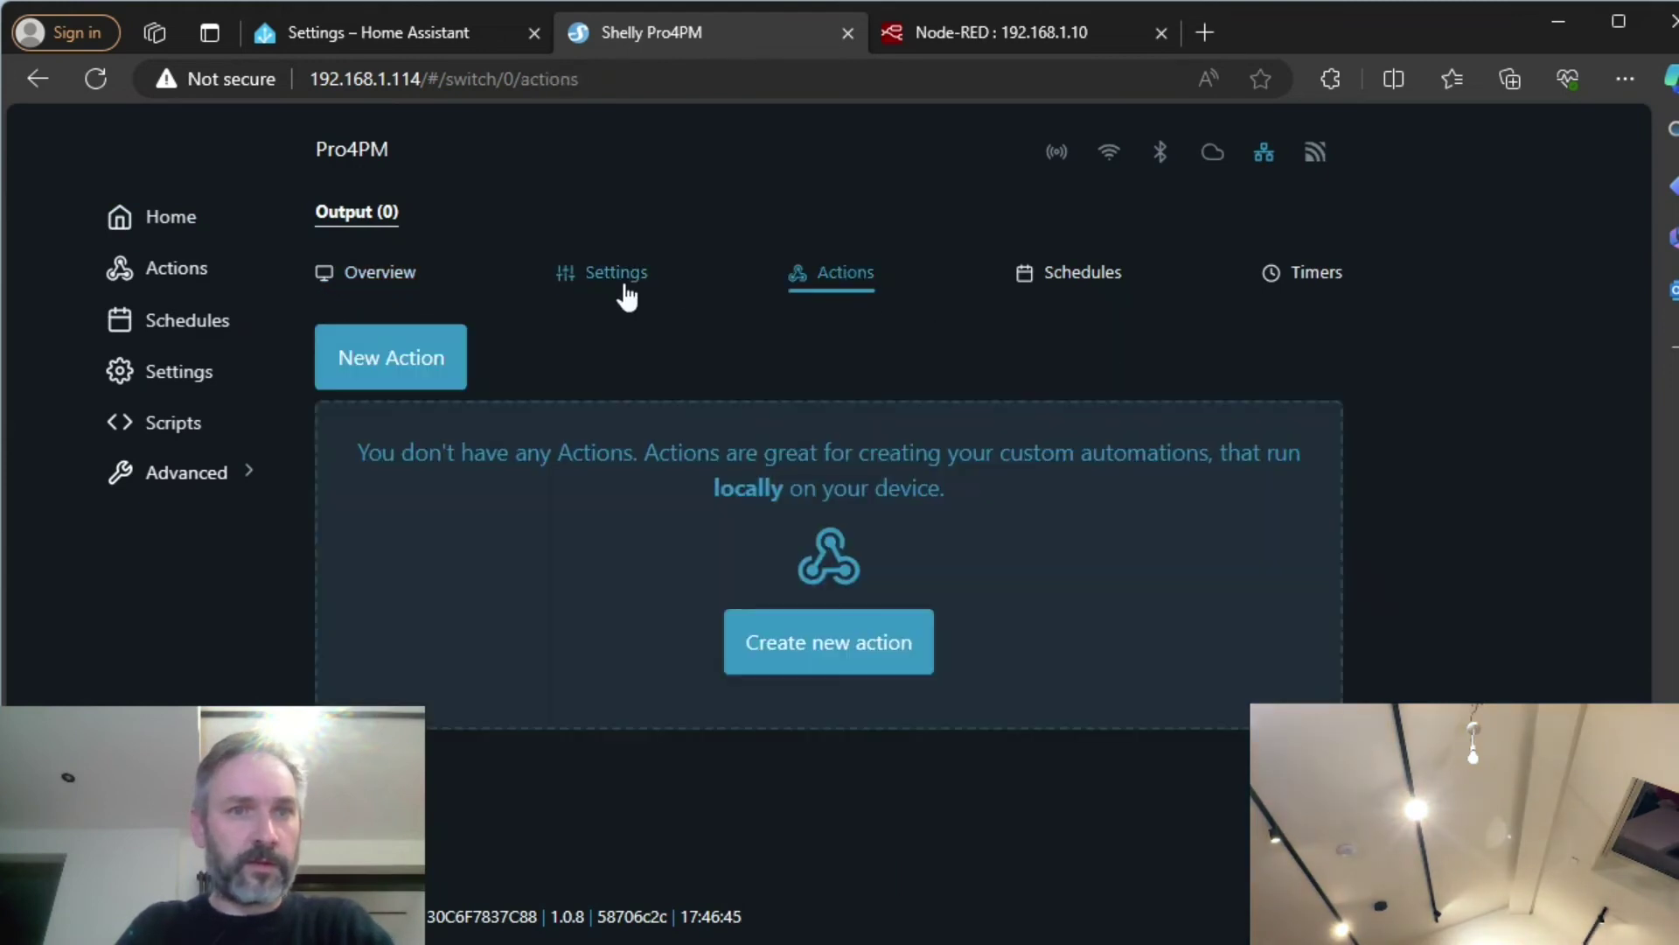
pyautogui.click(639, 297)
# Choose Detached switch in Output (0)'s Input/Output settings.
pyautogui.click(449, 483)
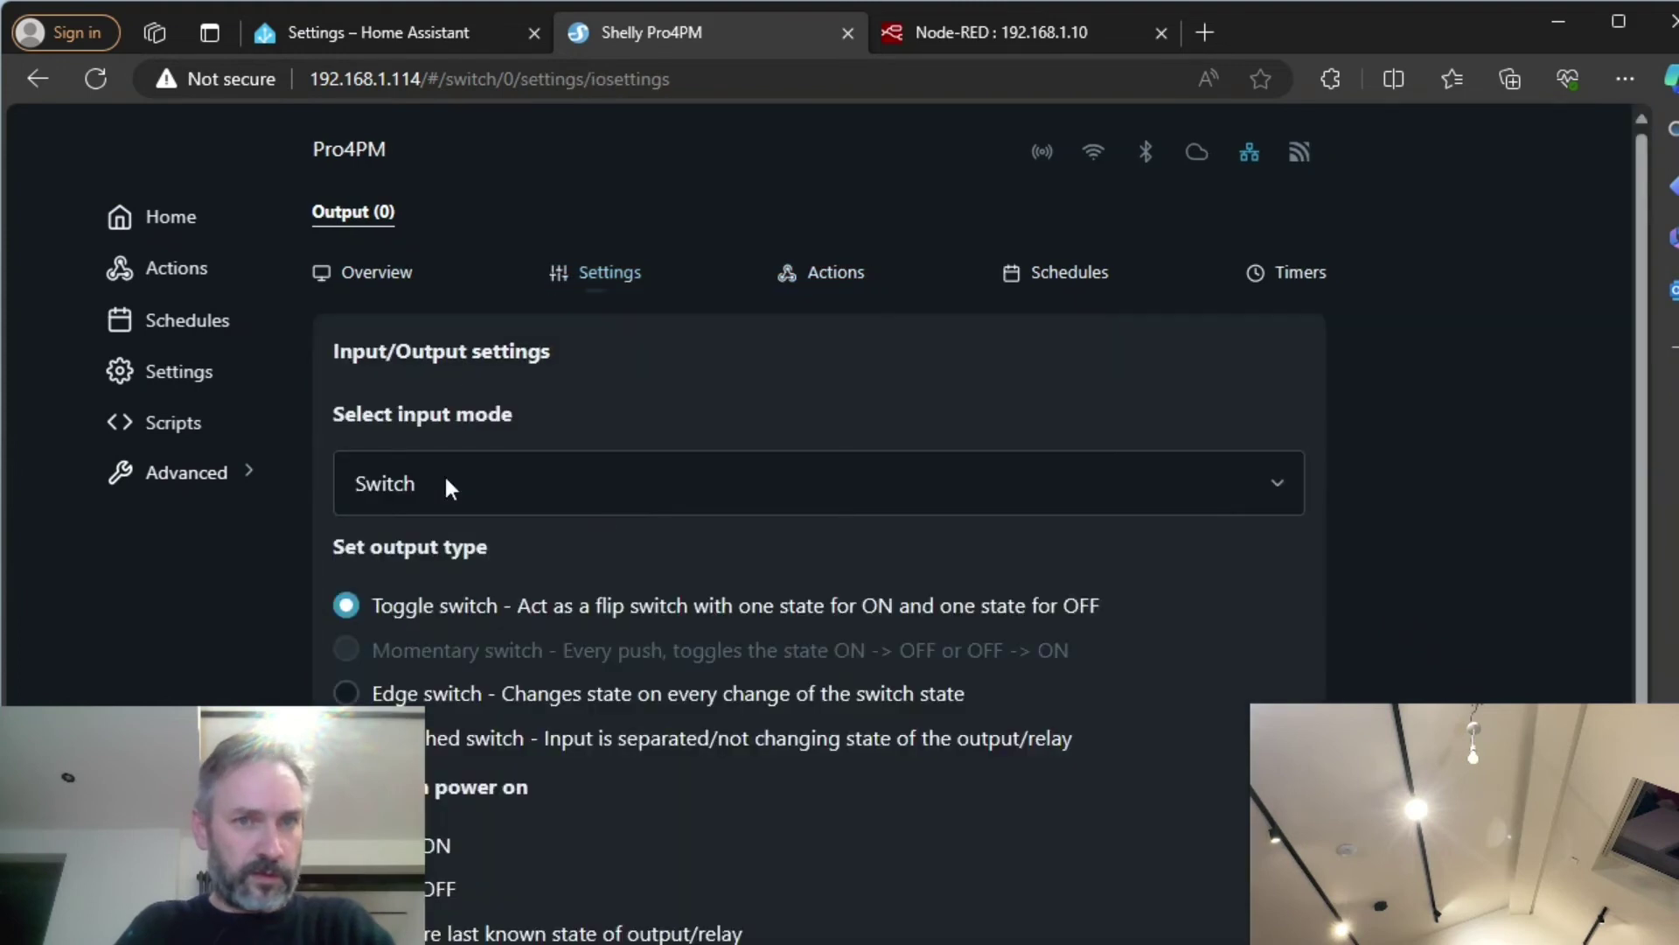
pyautogui.scroll(-1, 636, 486)
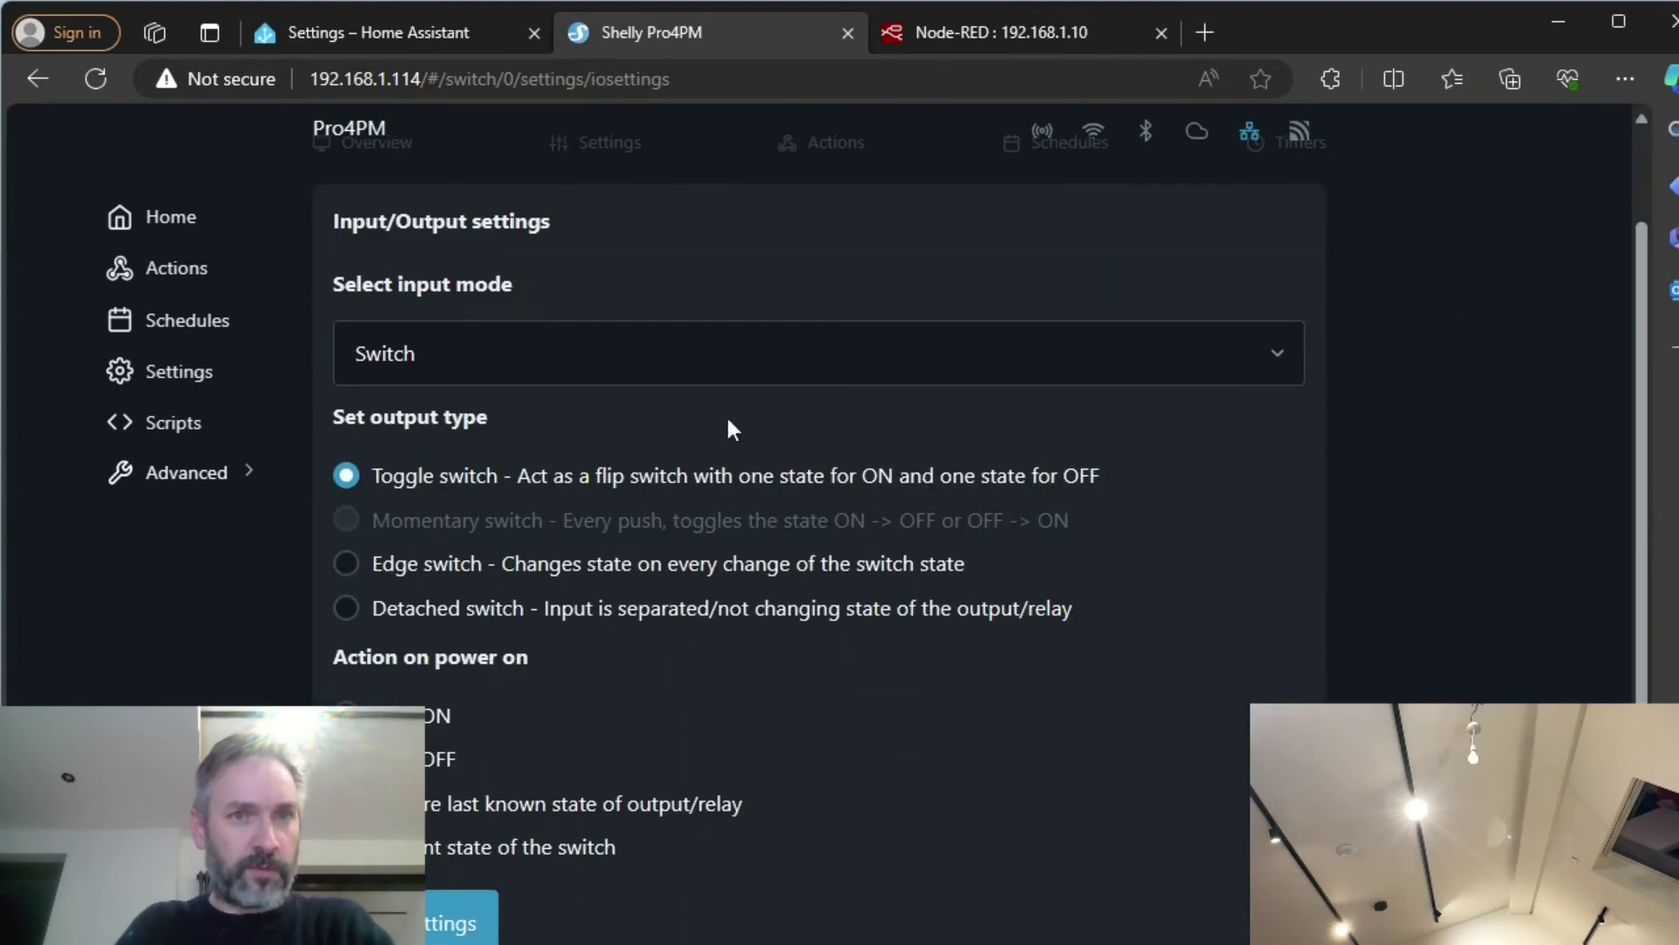
pyautogui.scroll(1, 442, 538)
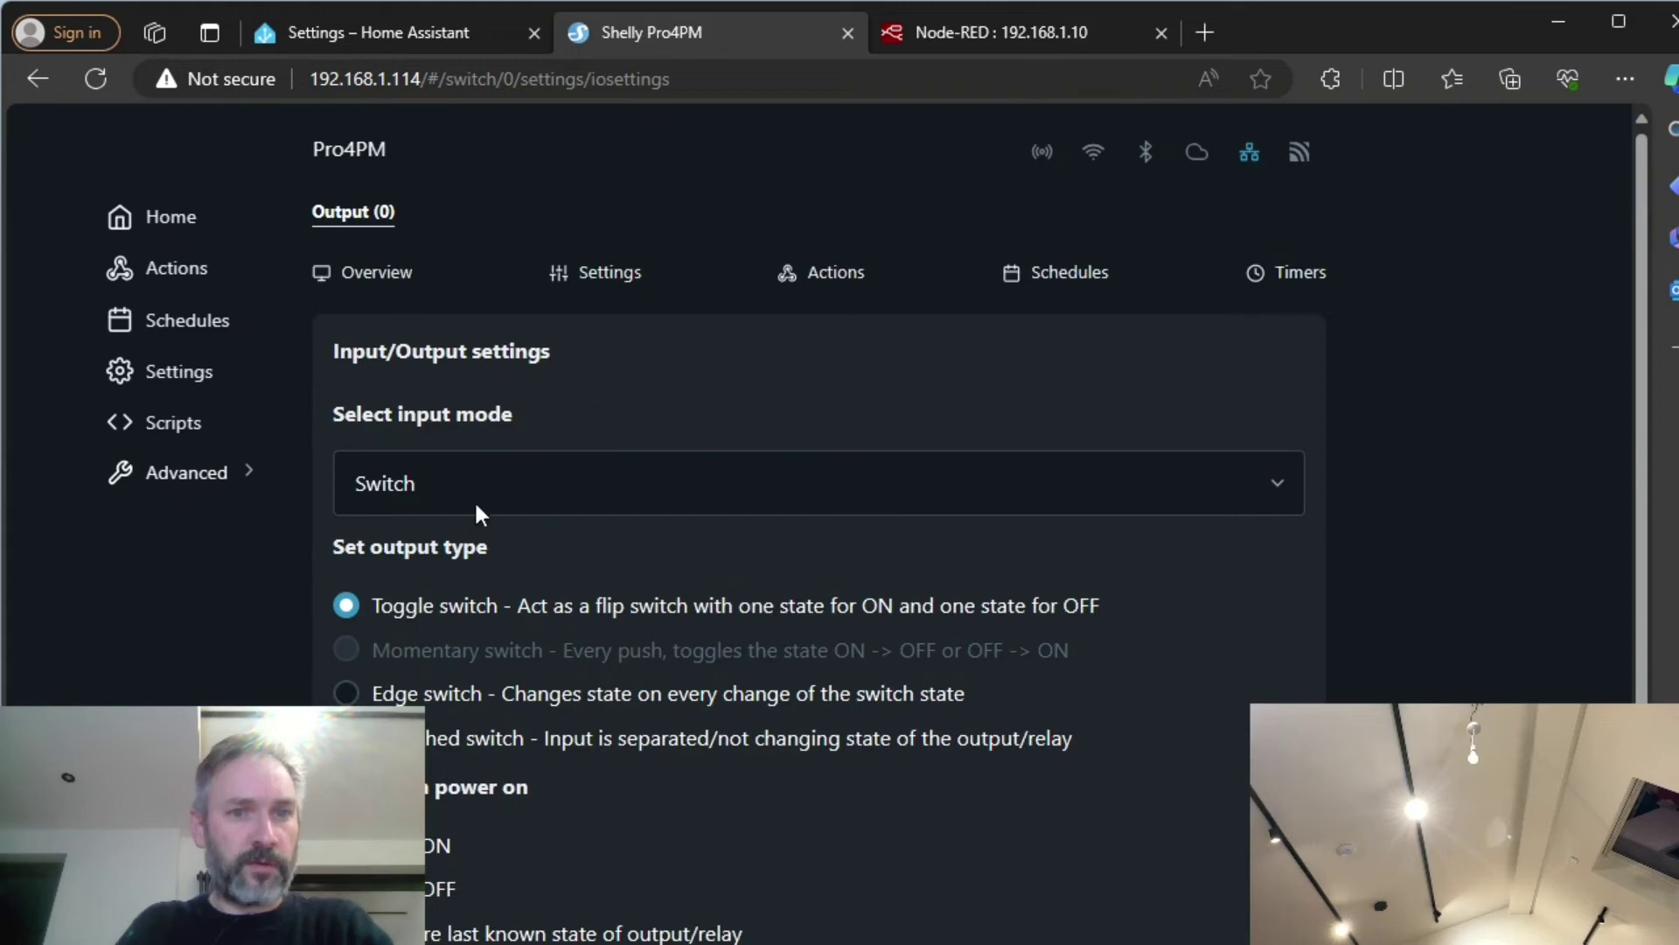
pyautogui.scroll(-1, 476, 513)
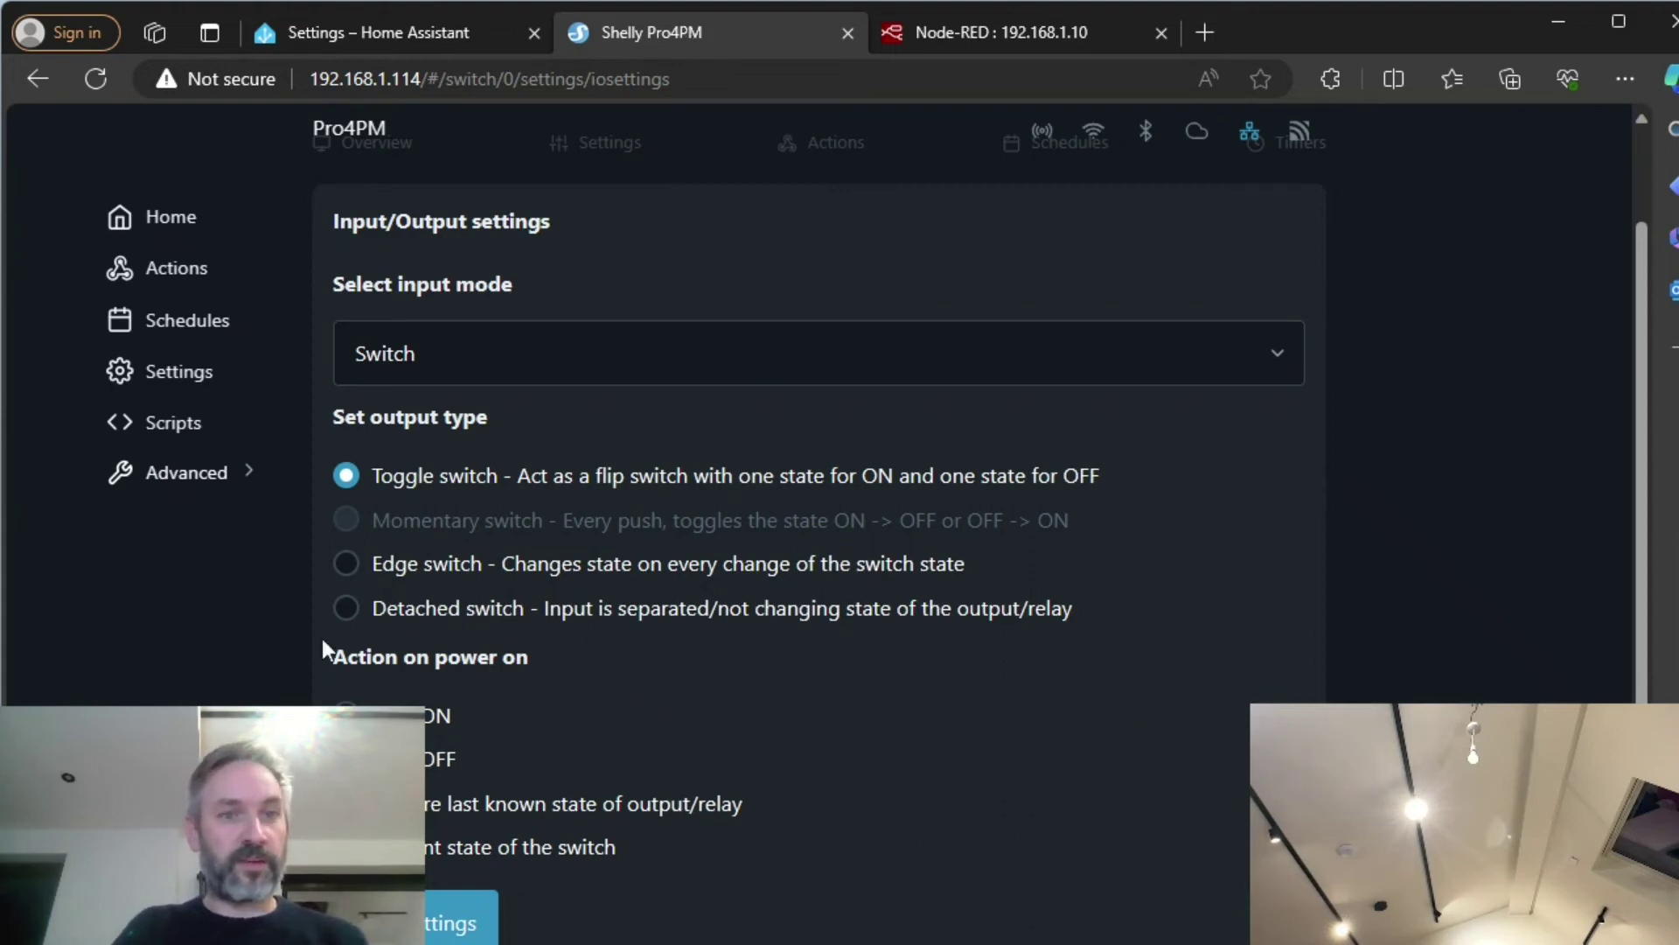
pyautogui.click(346, 613)
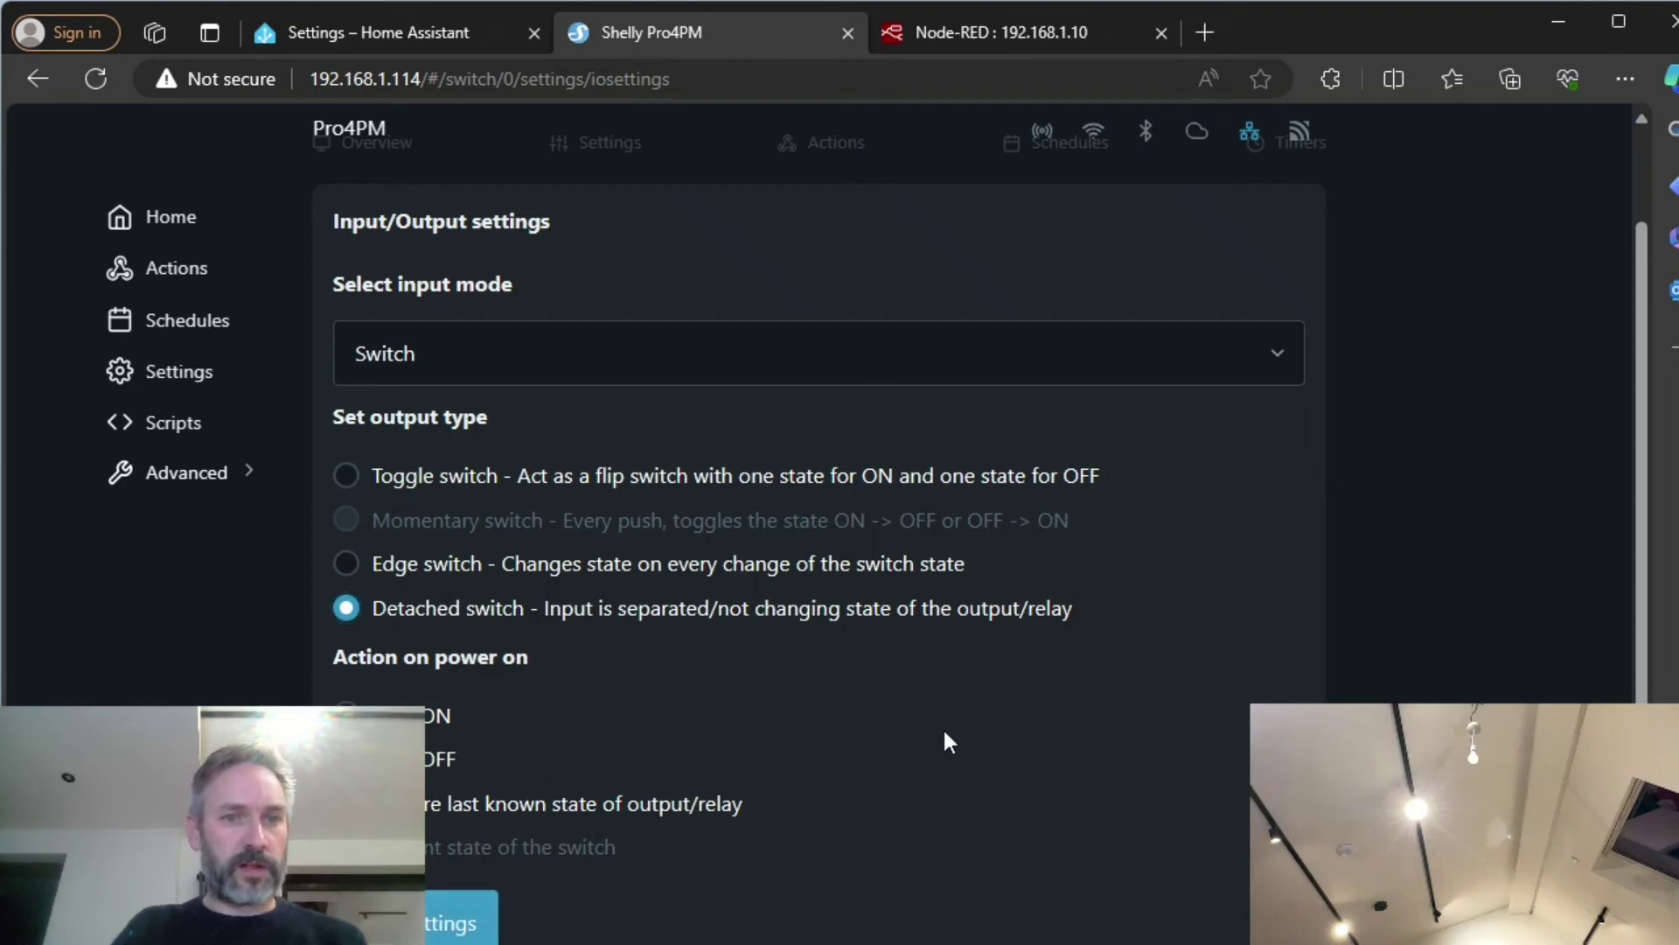
# Review the light.toggle node's entity list in Node-RED and cancel without changes.
pyautogui.click(974, 38)
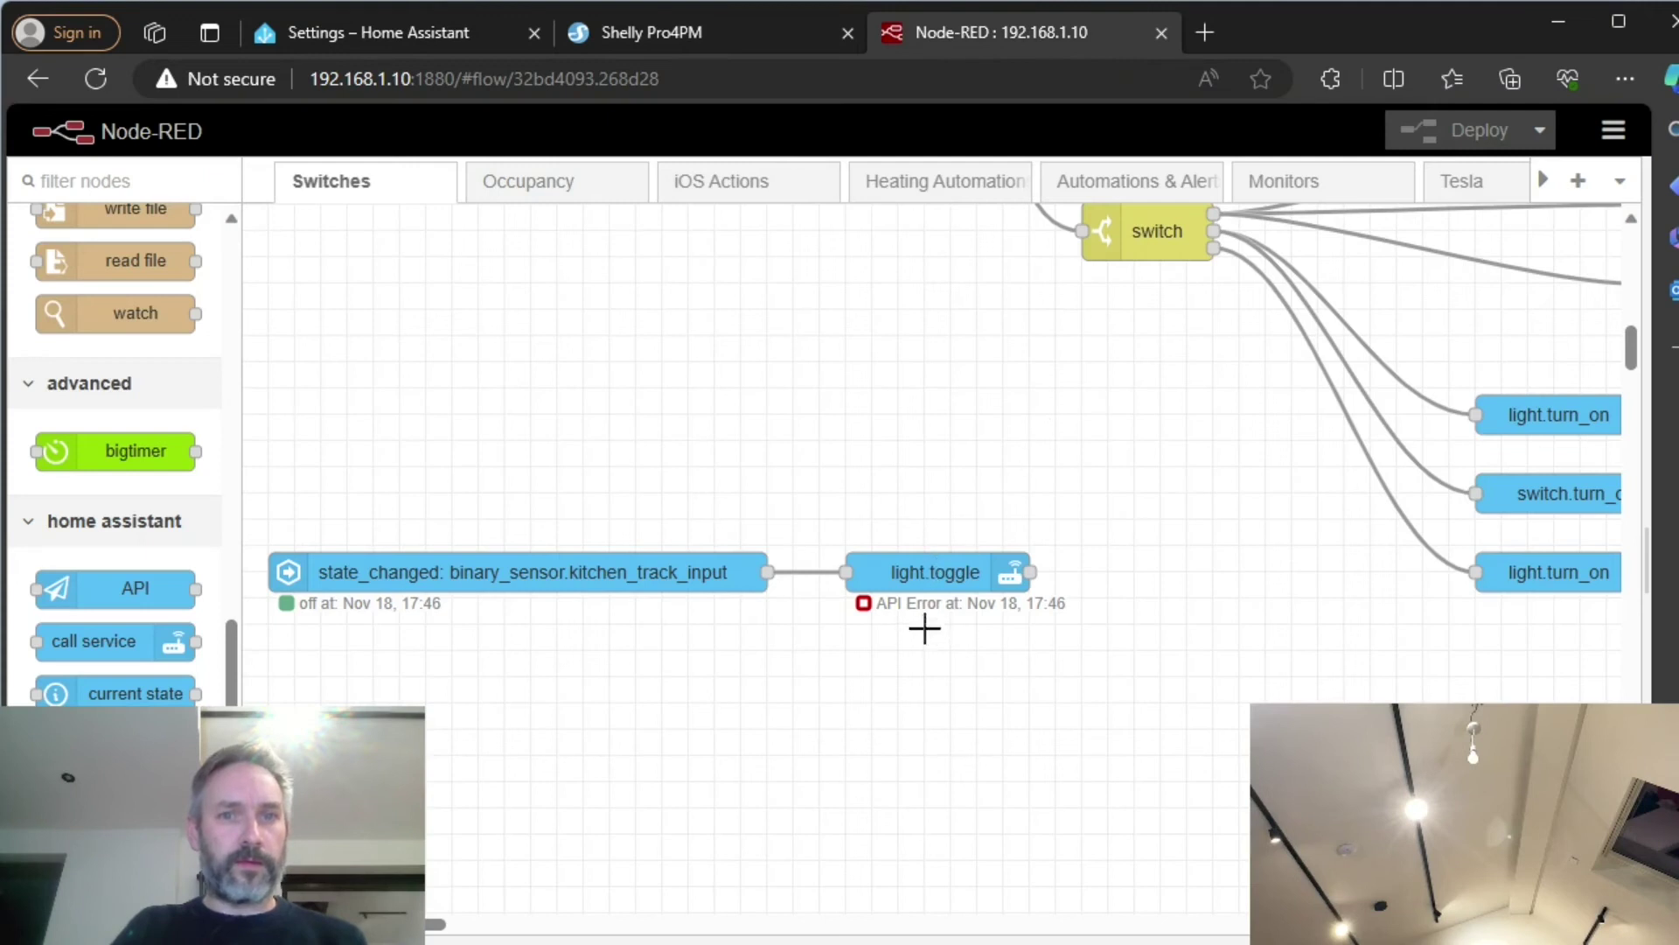
pyautogui.doubleClick(931, 576)
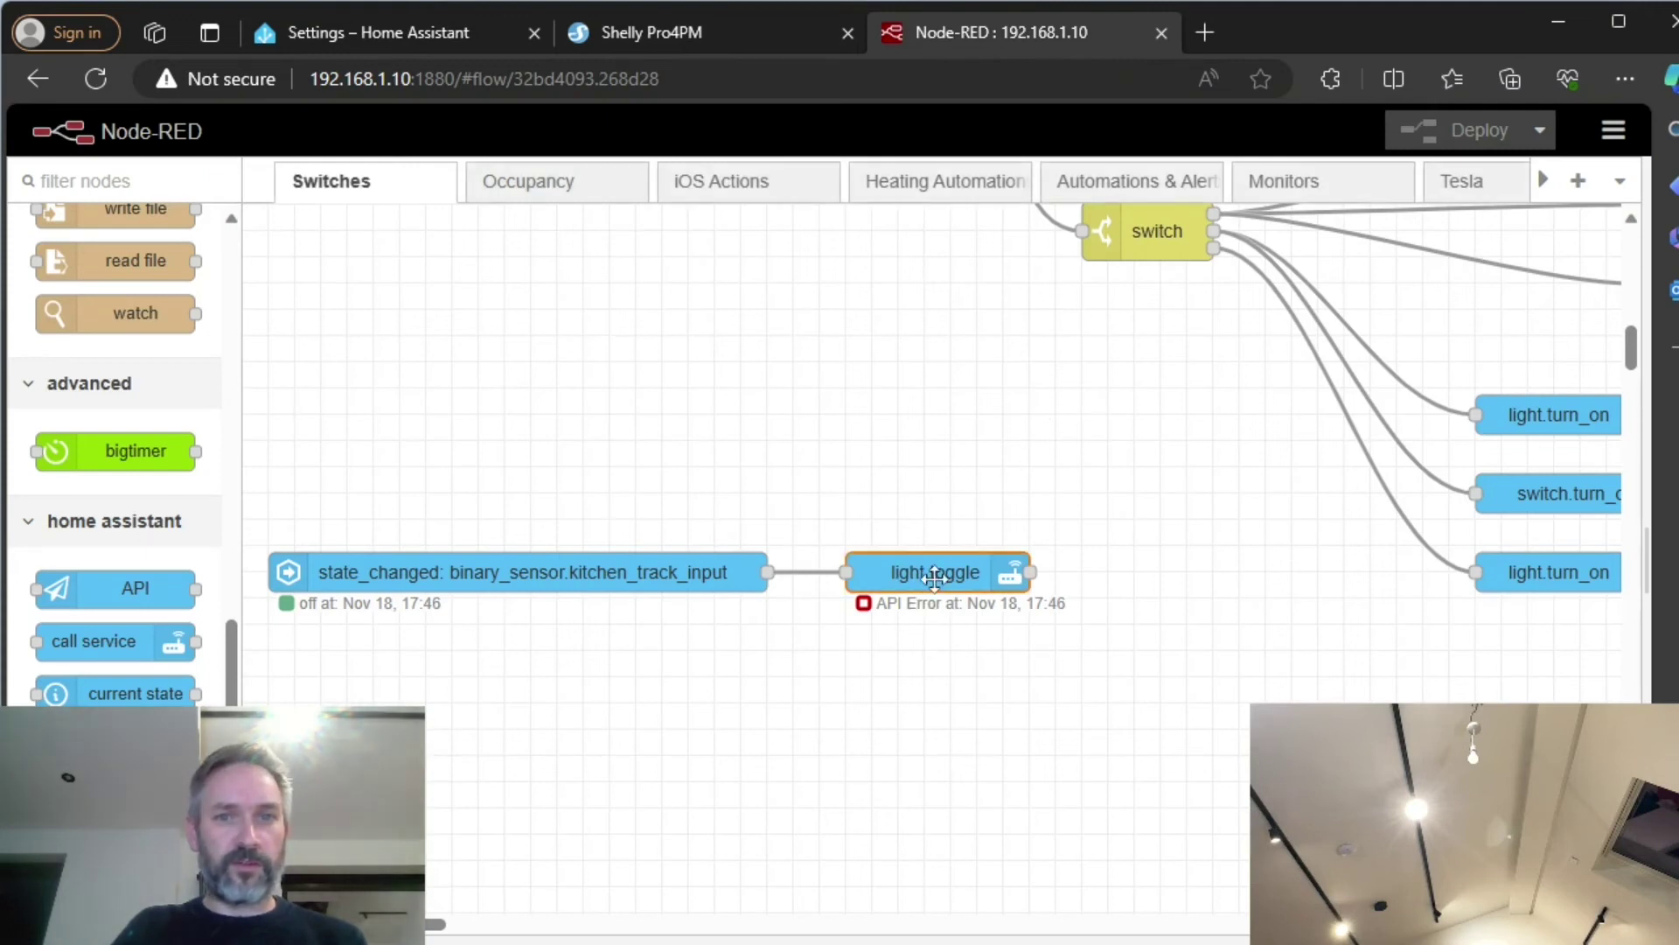
pyautogui.scroll(-3, 1340, 297)
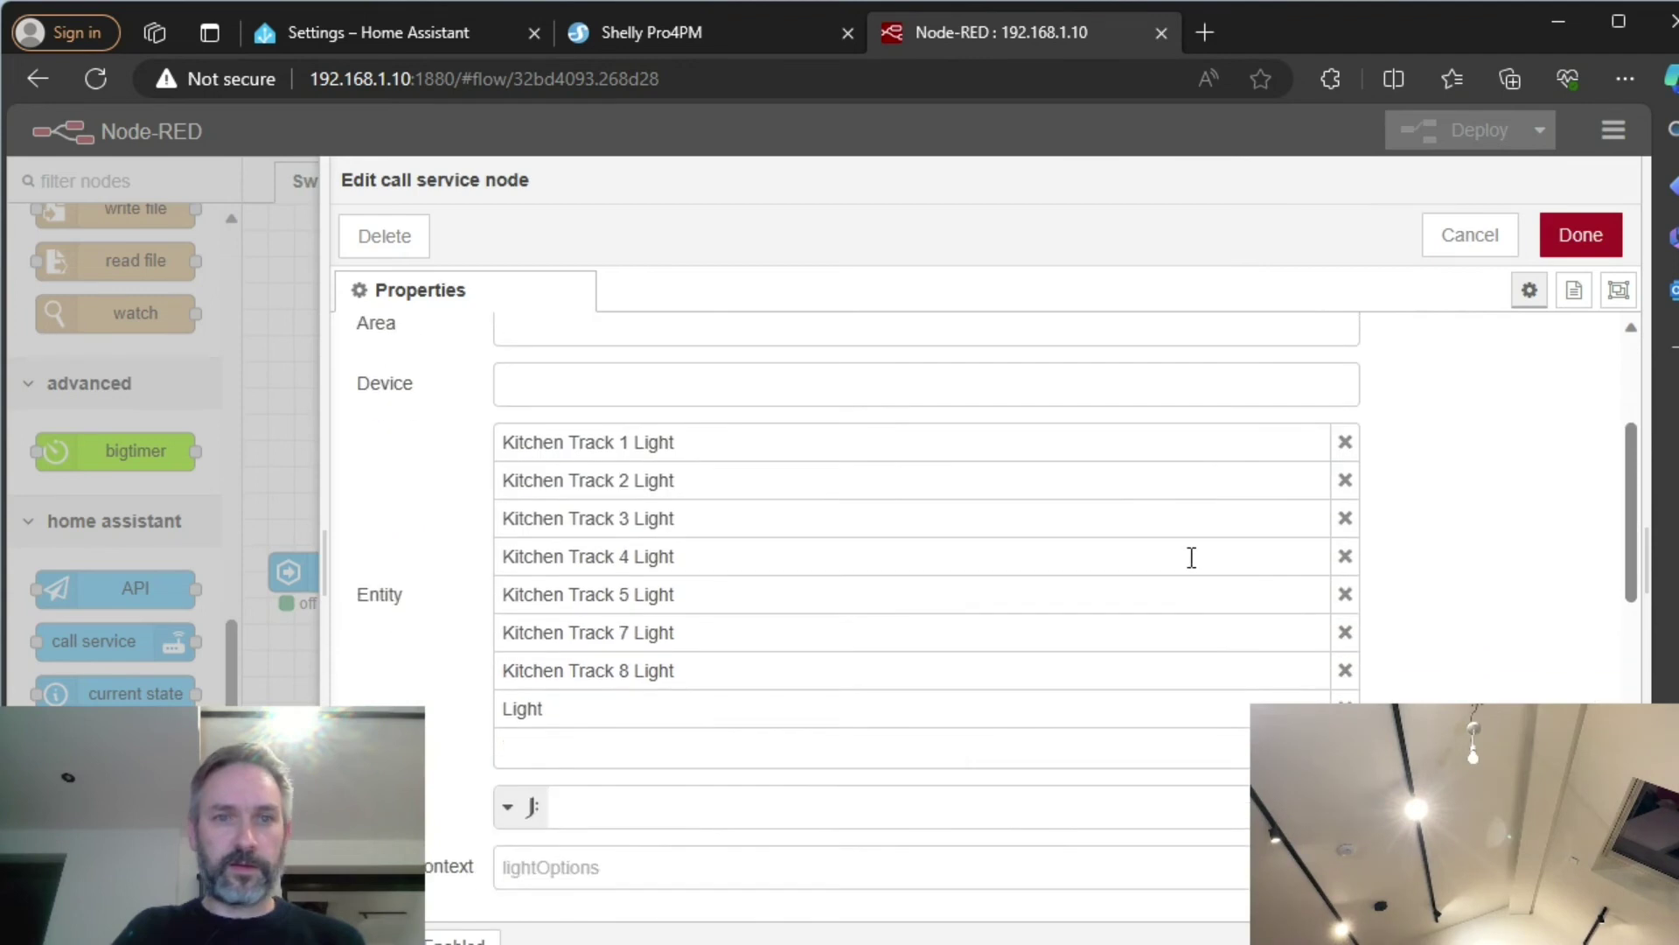
pyautogui.scroll(2, 1353, 330)
pyautogui.scroll(-2, 1349, 341)
pyautogui.scroll(2, 1347, 341)
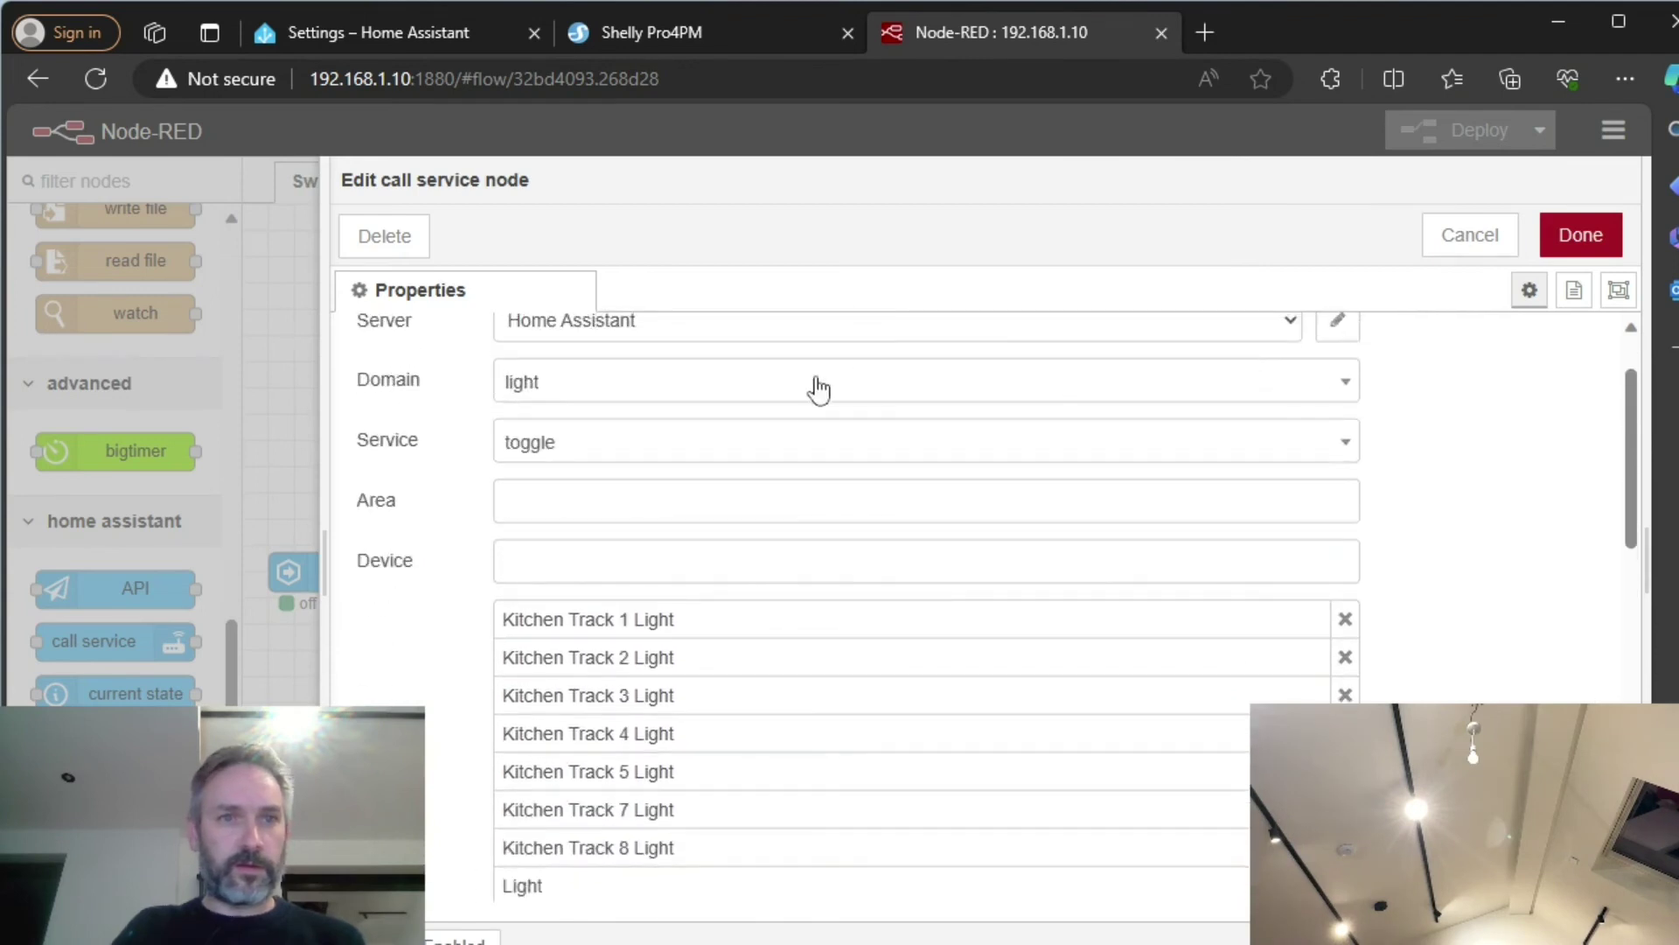
pyautogui.scroll(1, 812, 437)
pyautogui.click(1466, 236)
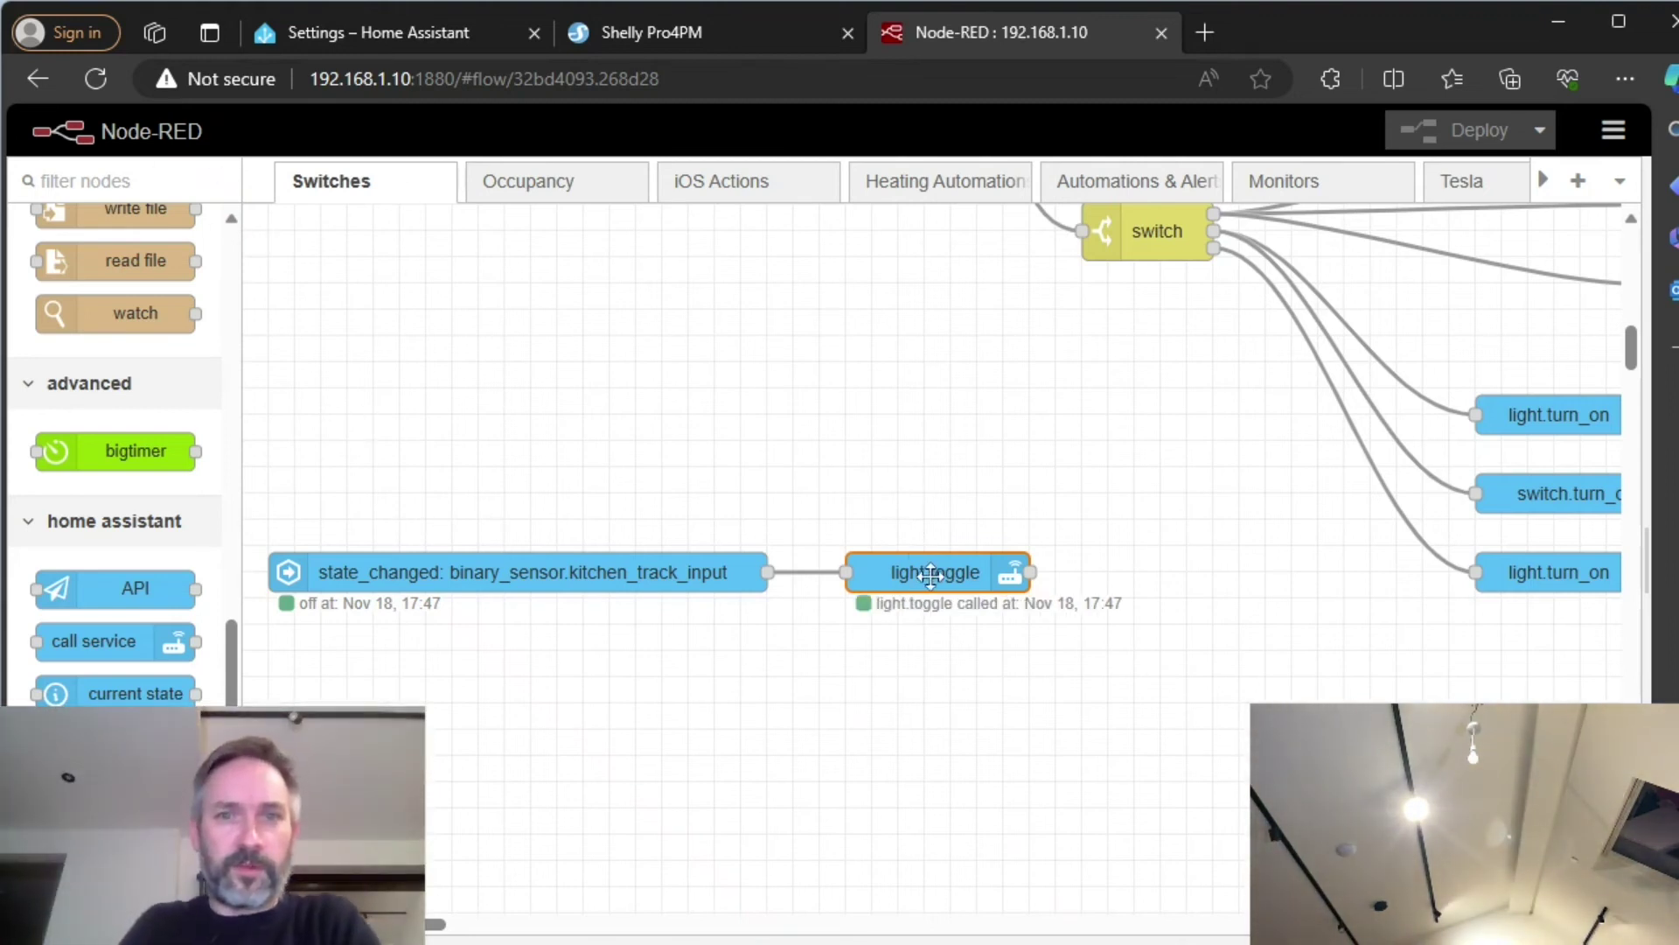
# Recheck light.toggle's toggle service and Kitchen Track entities, then close it with Done.
pyautogui.doubleClick(930, 572)
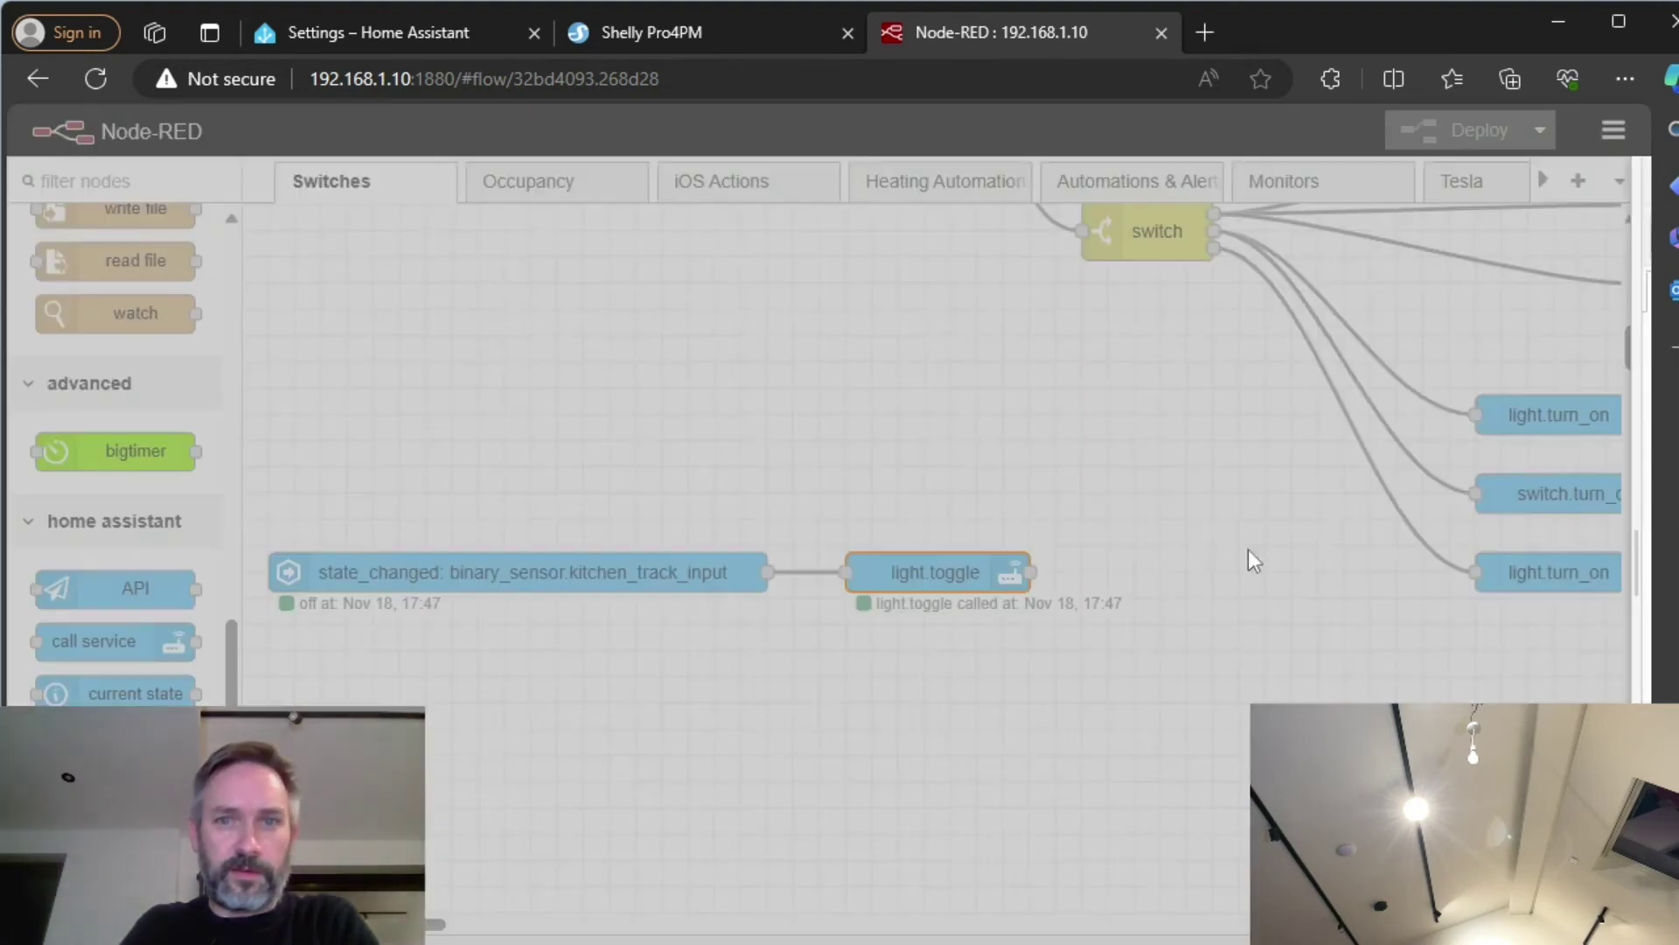
pyautogui.scroll(-3, 1027, 686)
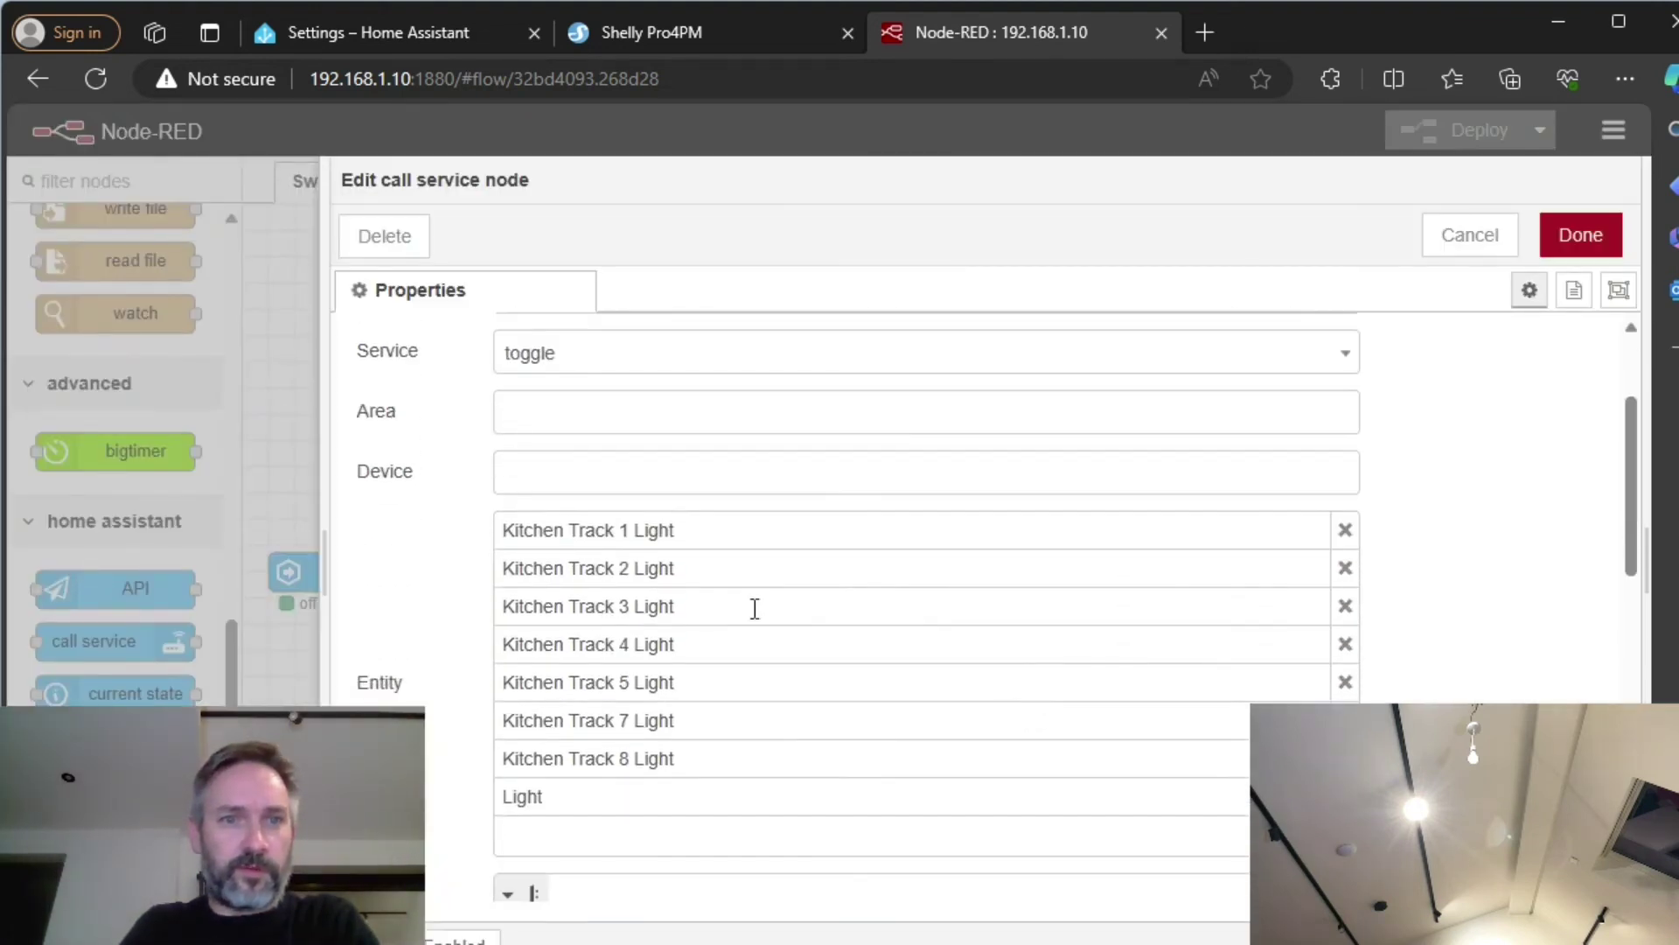
pyautogui.click(1596, 238)
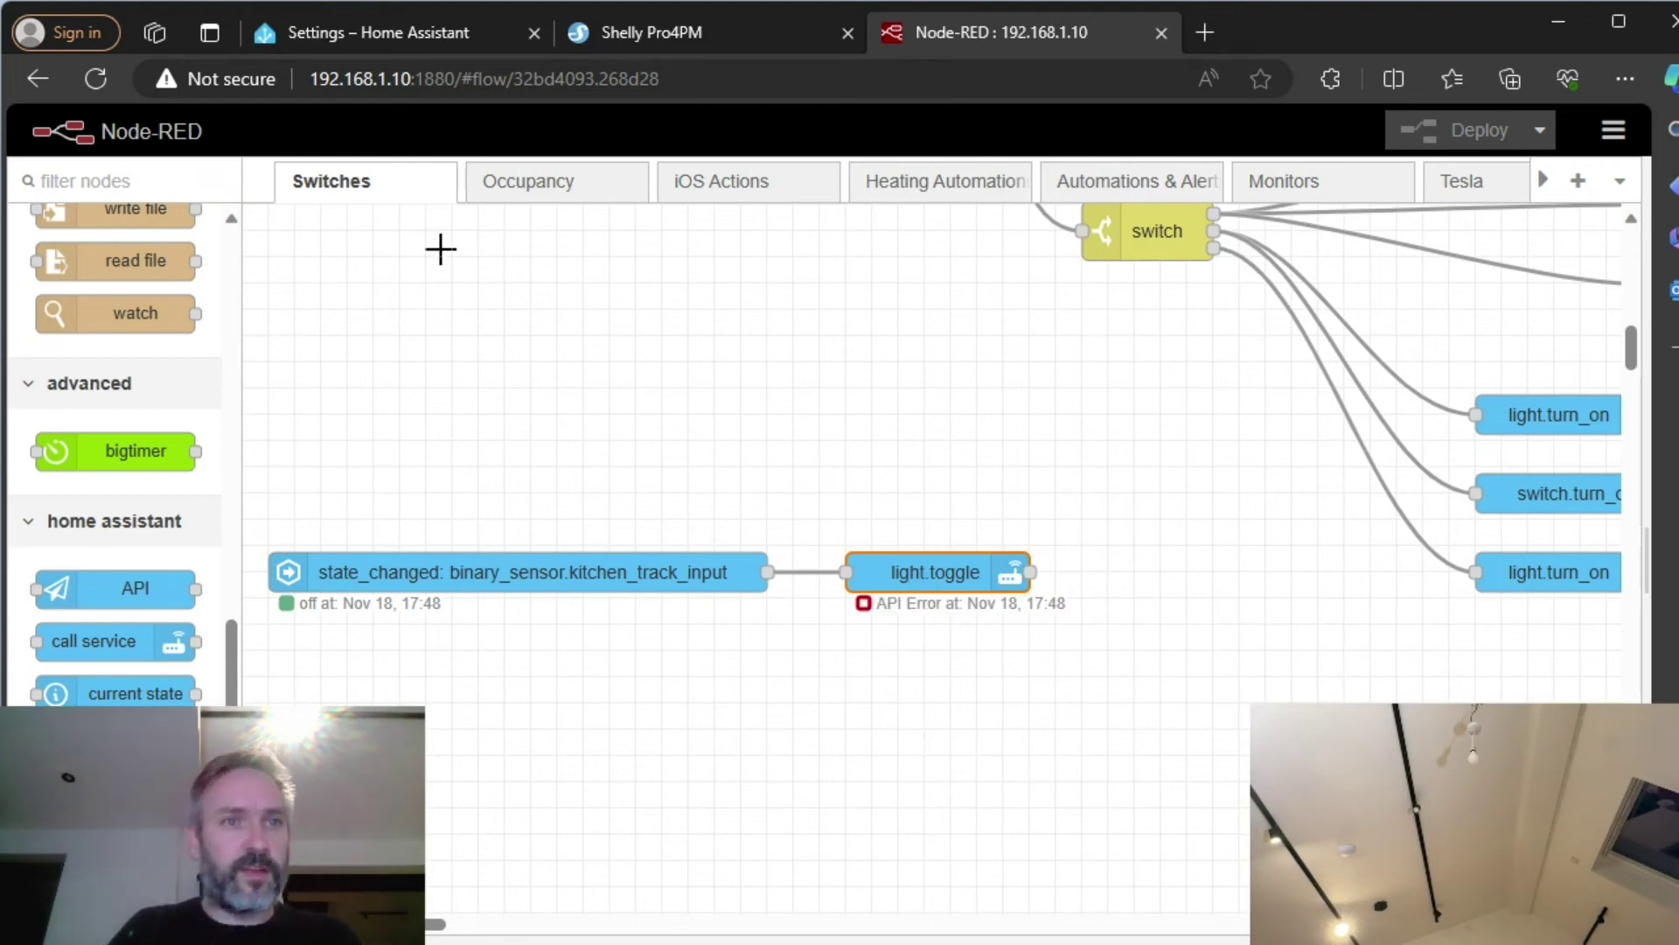
# Inspect the Shelly Pro Kitchen 1 input entity's settings, then close its dialog.
pyautogui.click(507, 35)
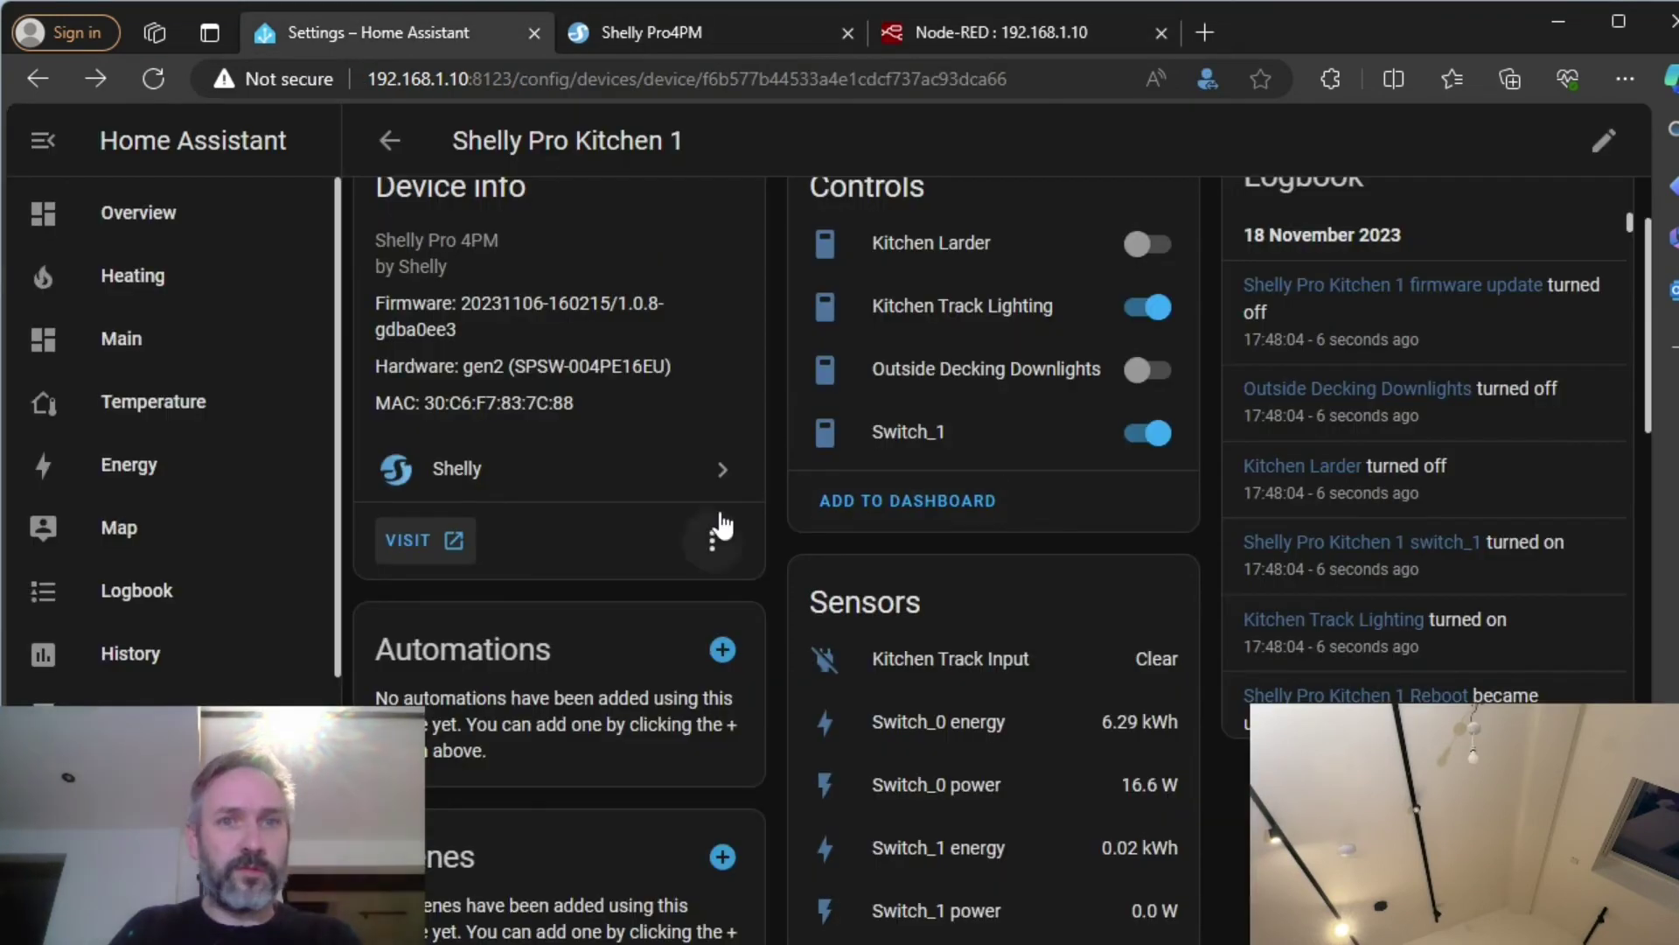
pyautogui.scroll(2, 719, 525)
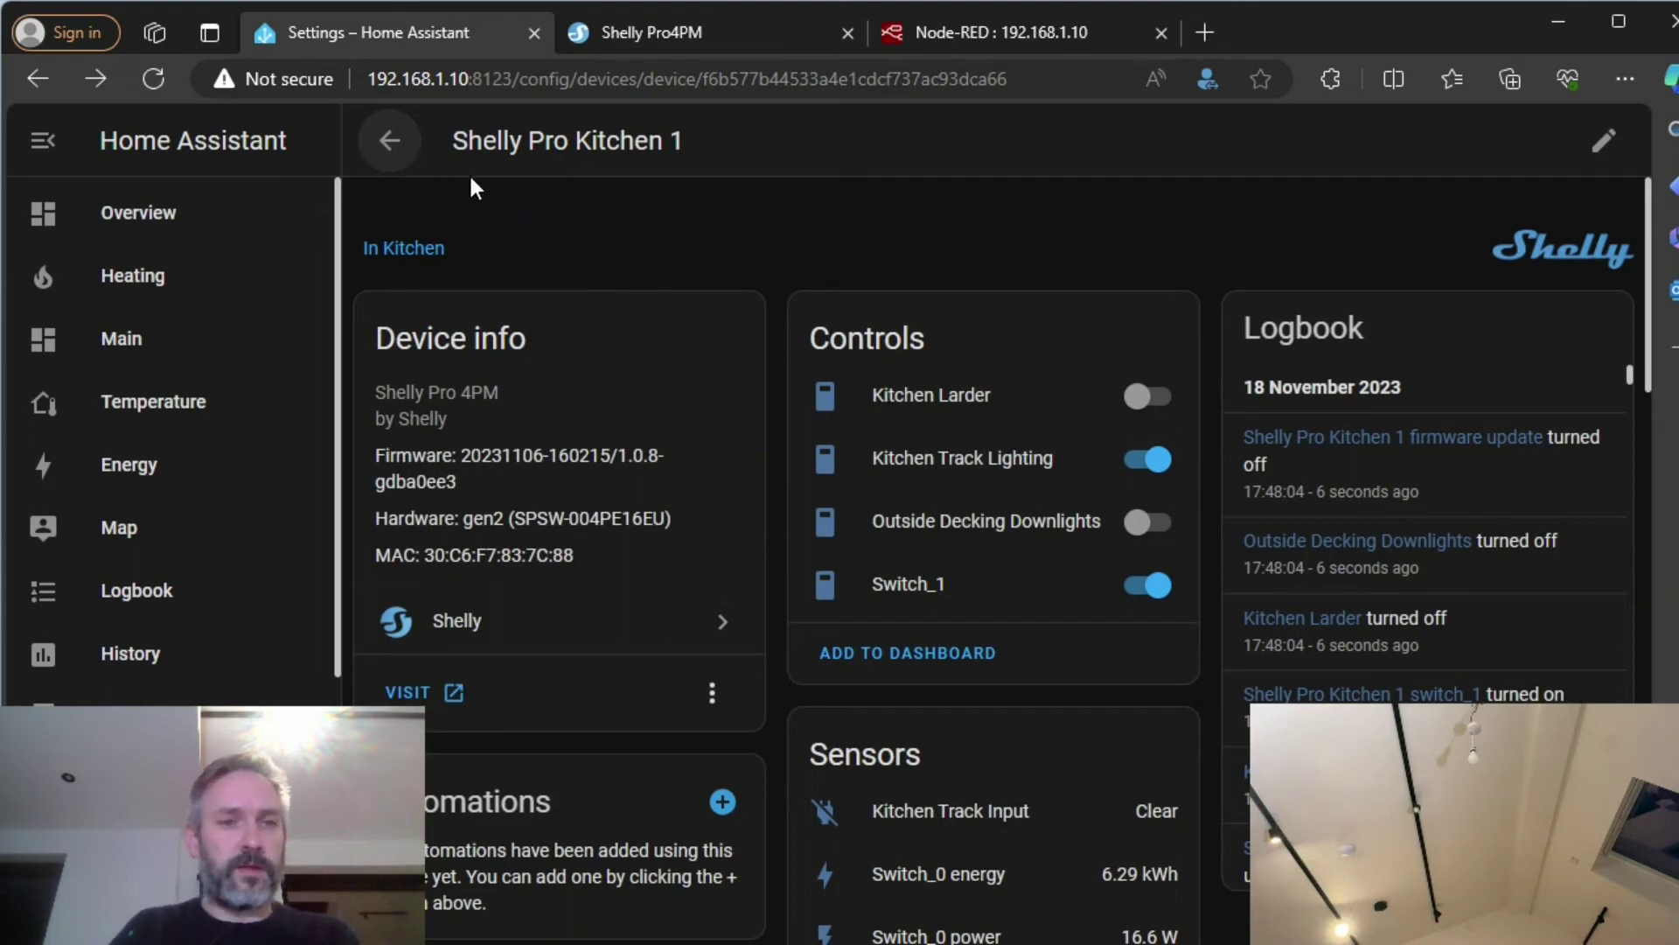
pyautogui.scroll(-2, 970, 242)
pyautogui.scroll(-8, 962, 280)
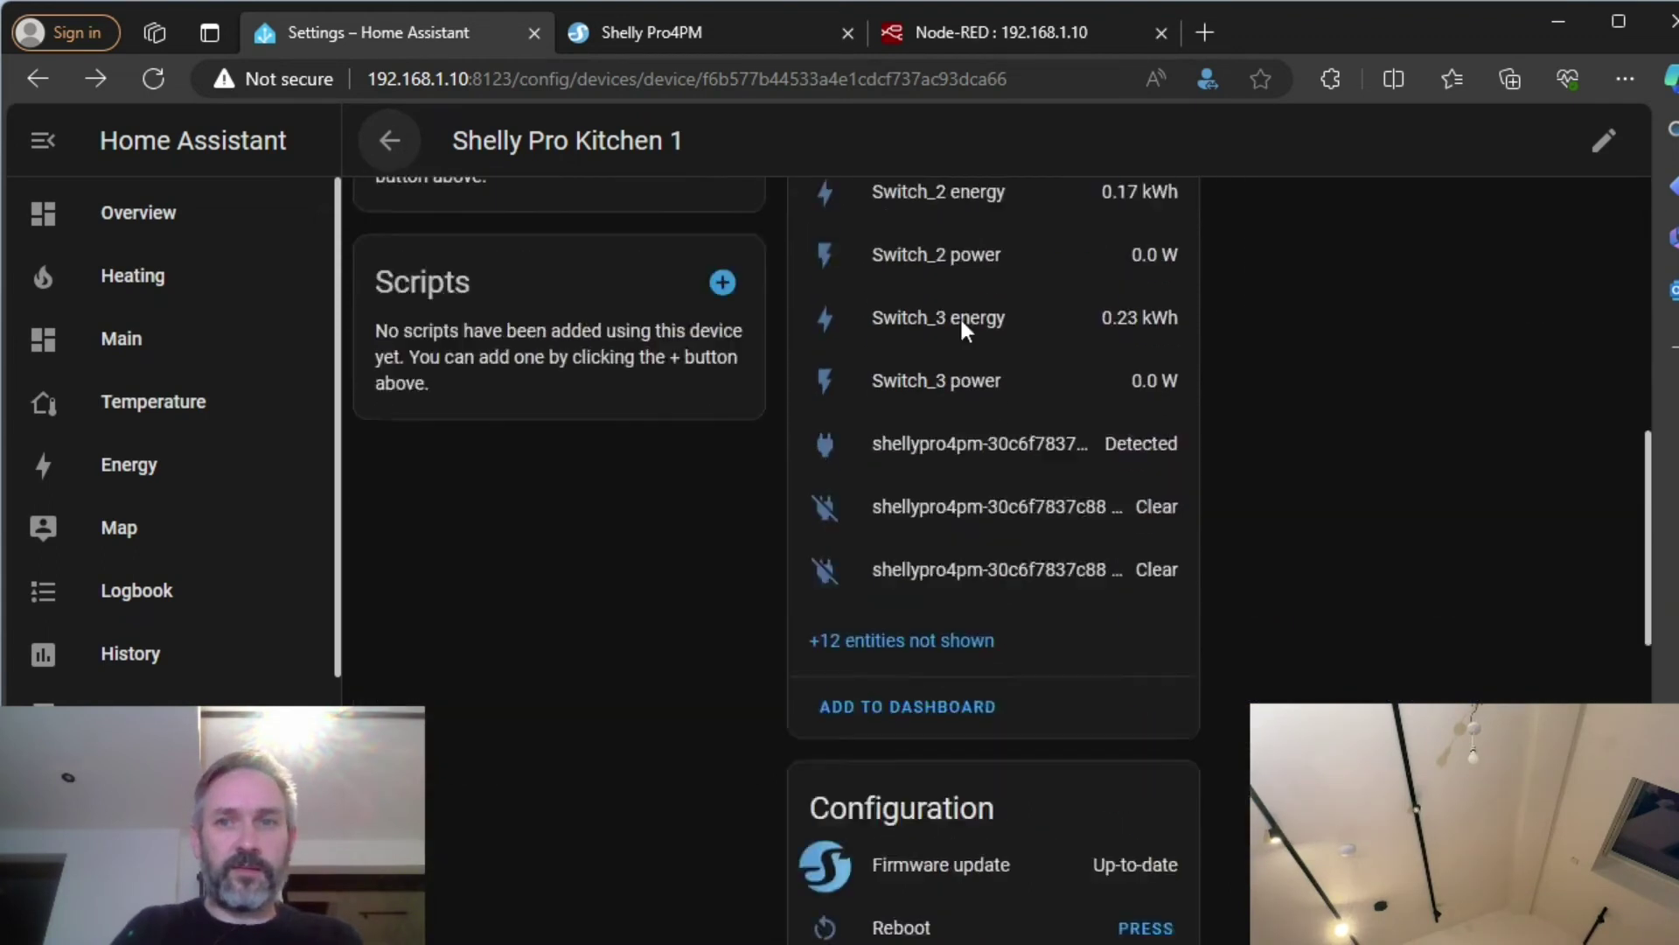
pyautogui.scroll(10, 957, 320)
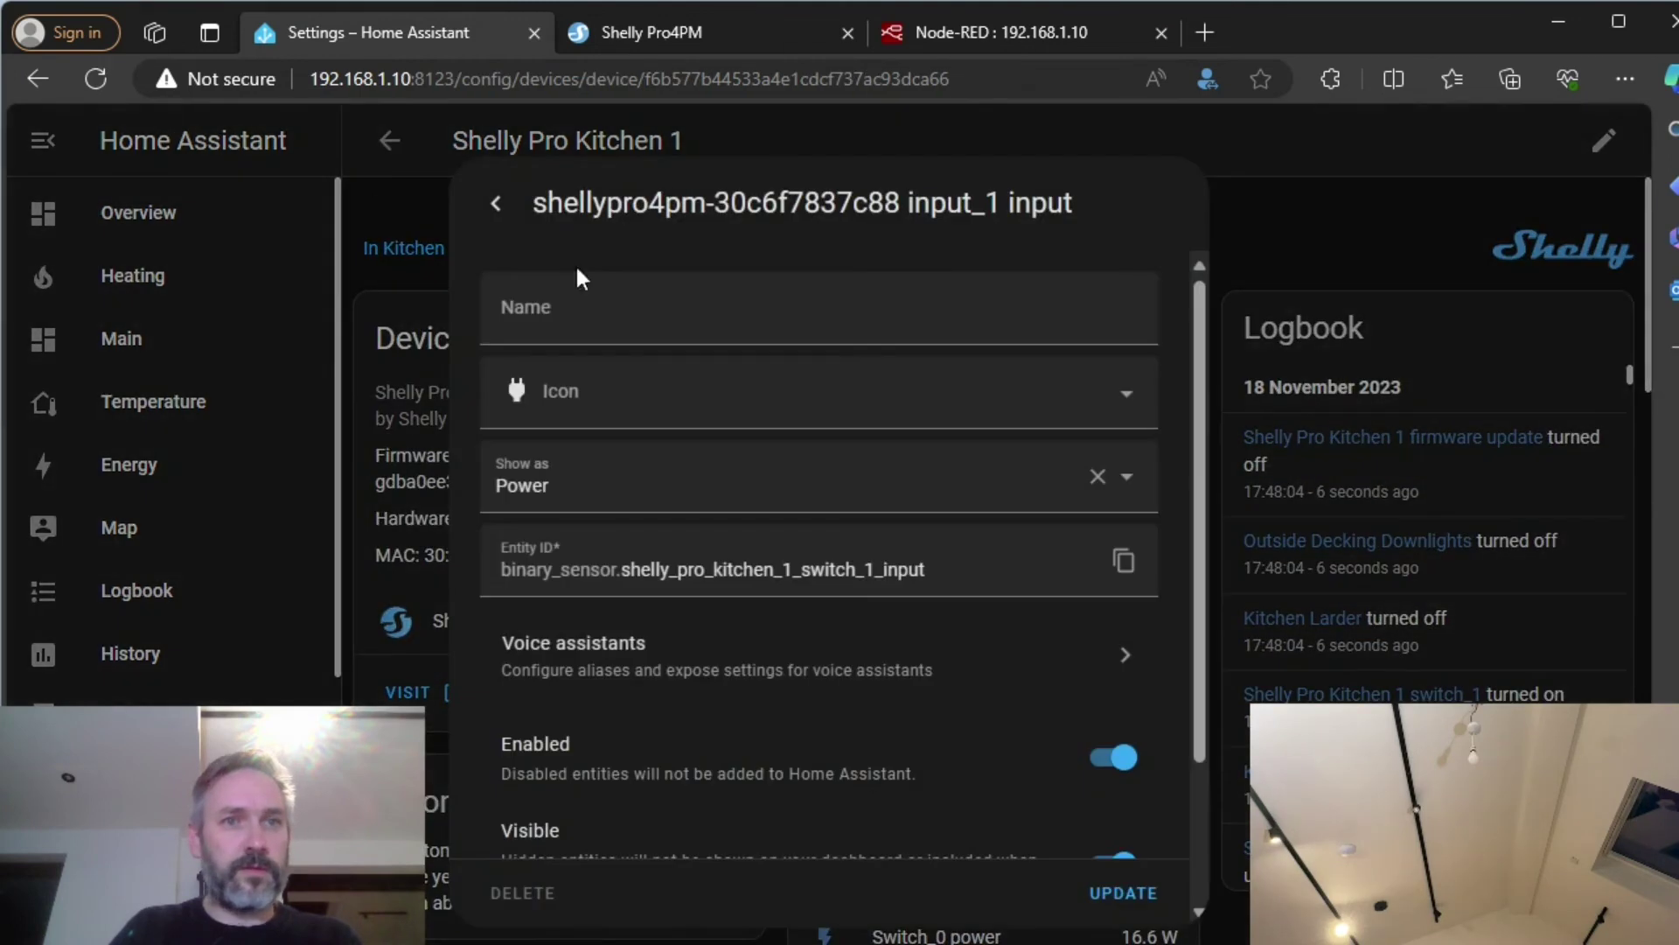
pyautogui.click(491, 202)
pyautogui.click(379, 162)
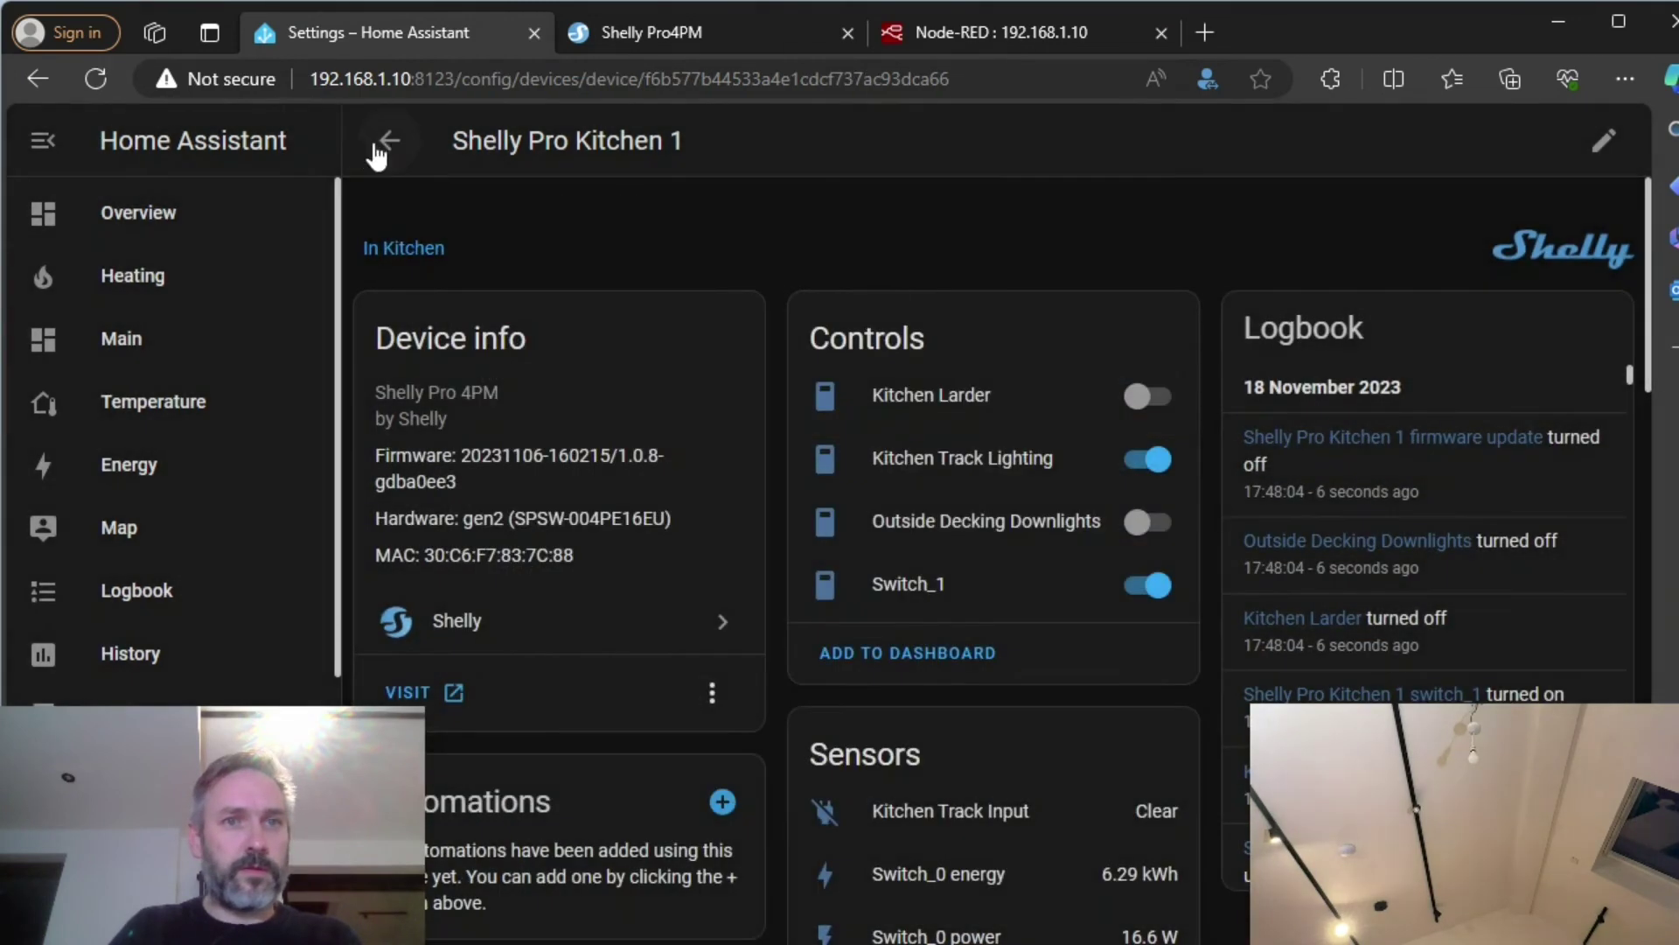
# Go to Settings > Devices & Services and open Zigbee Home Automation.
pyautogui.scroll(-2, 179, 700)
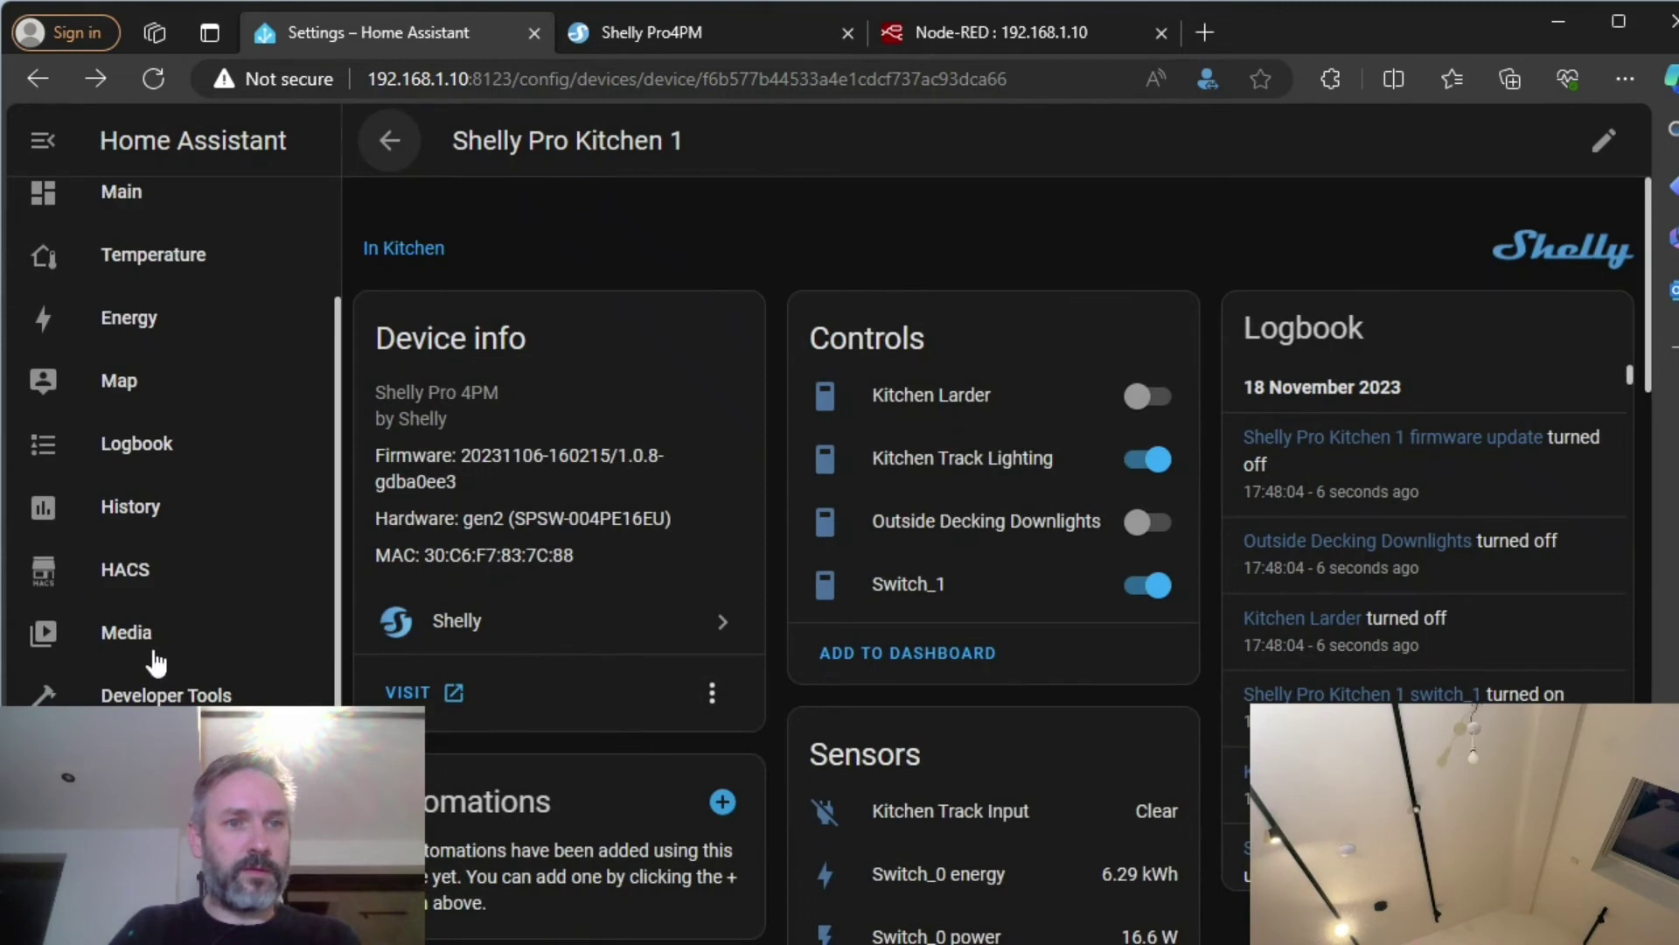
pyautogui.click(389, 140)
pyautogui.click(783, 337)
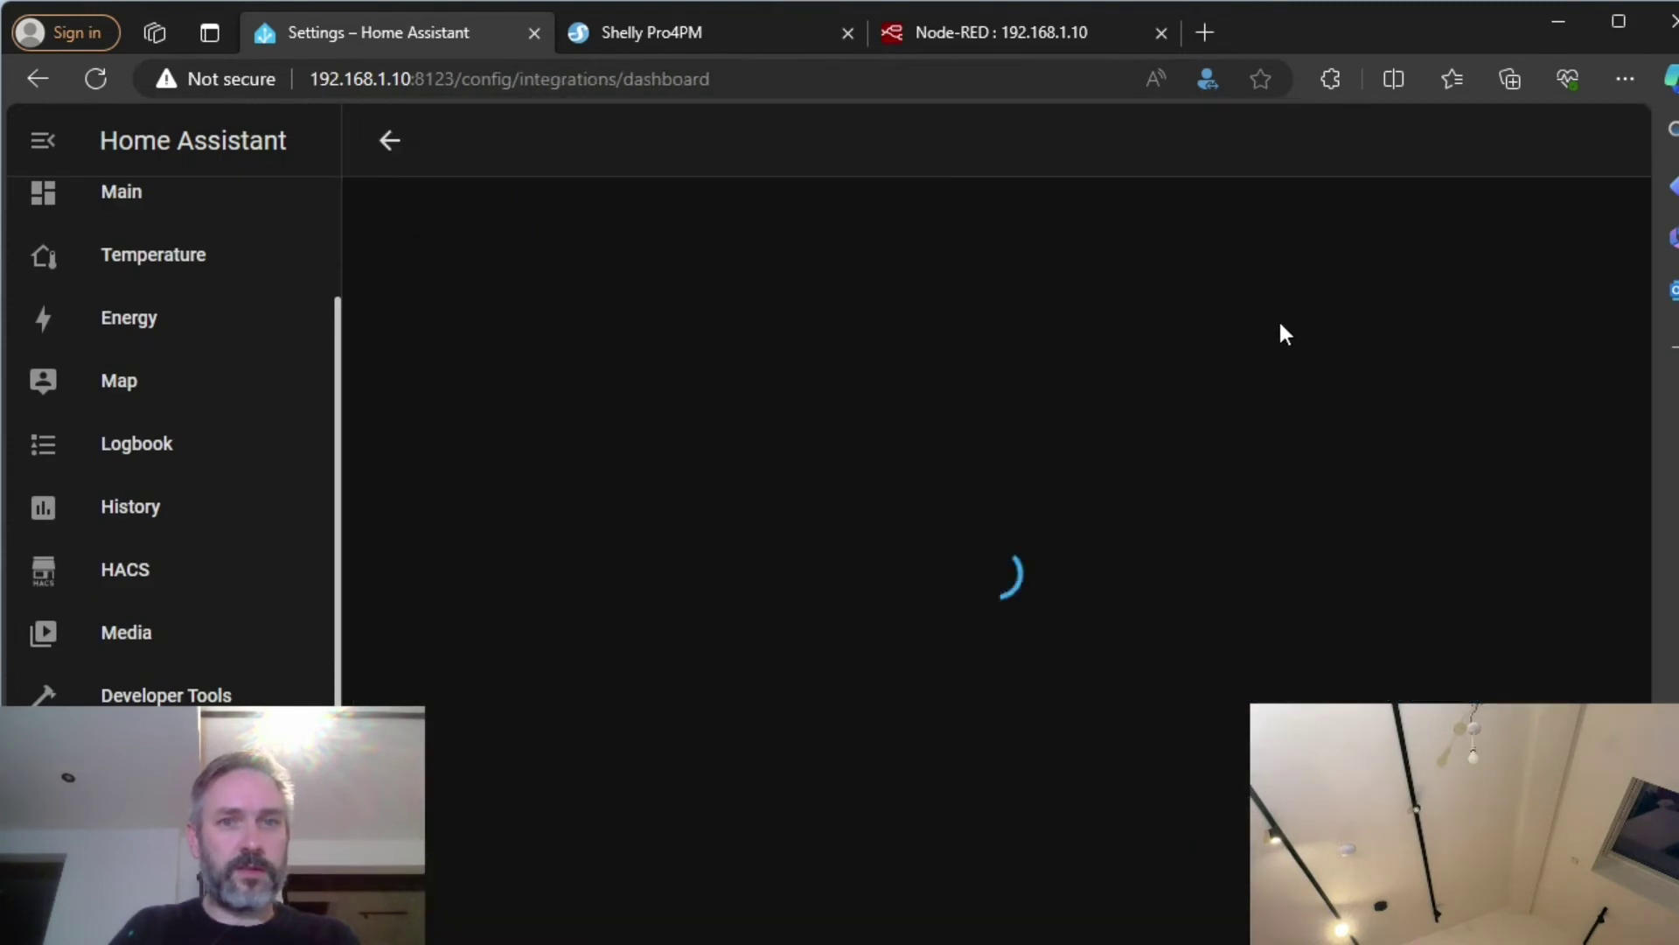
pyautogui.scroll(-20, 1093, 455)
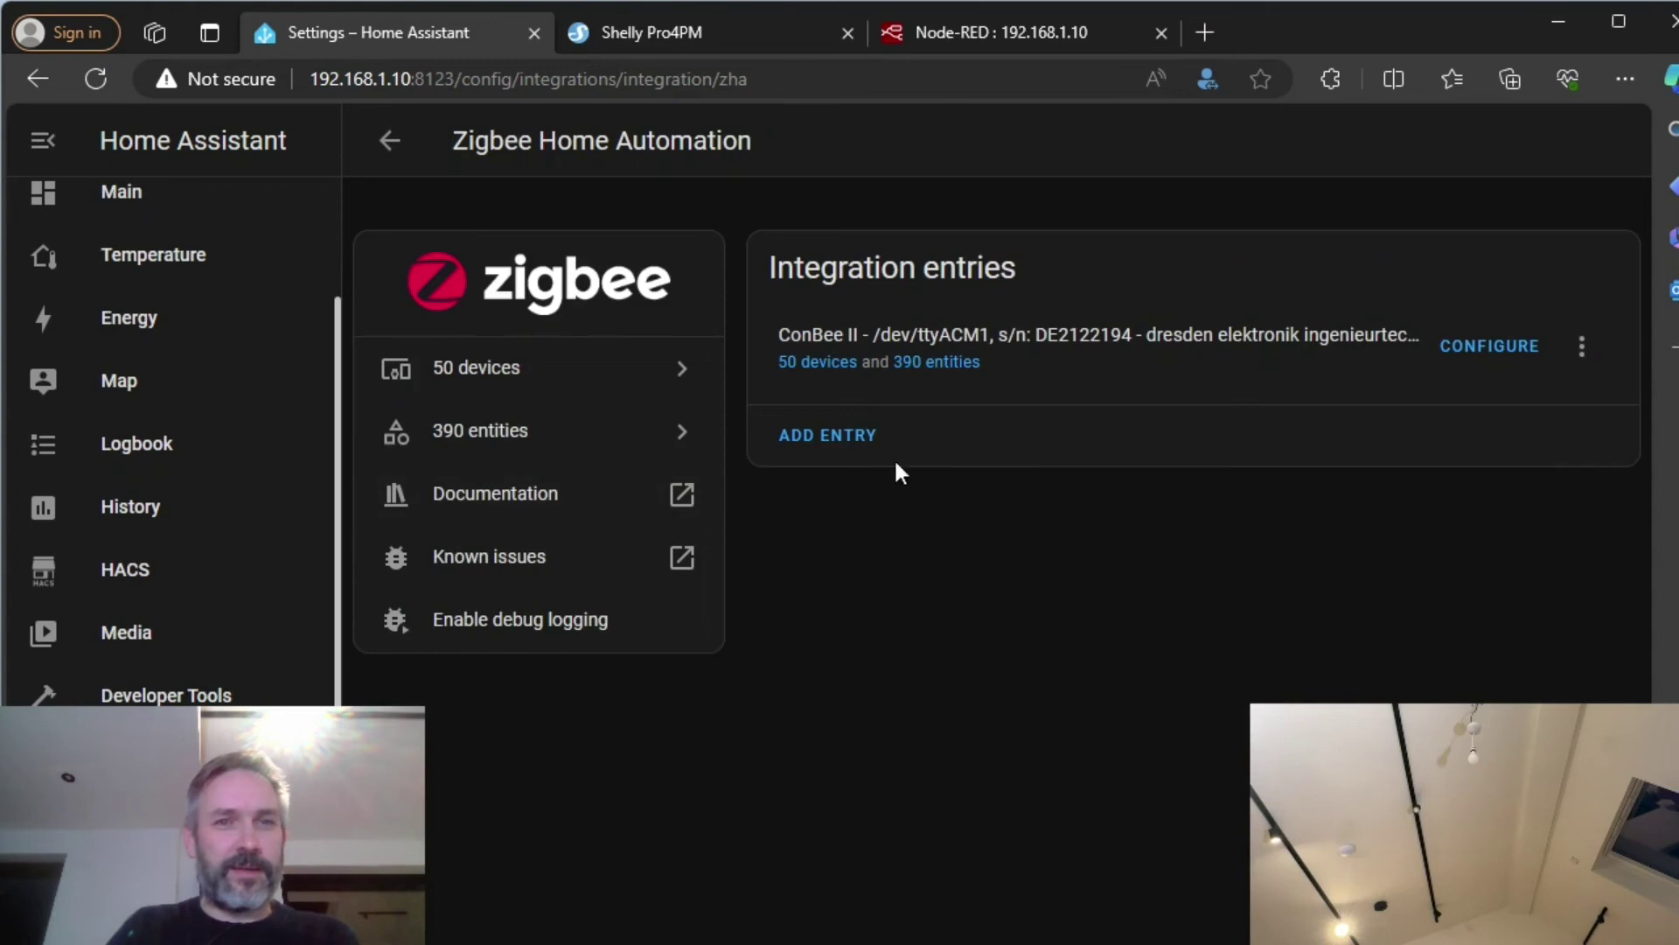
# List all Zigbee devices and check the Kitchen Track 1, 2 and 3 device pages.
pyautogui.click(788, 361)
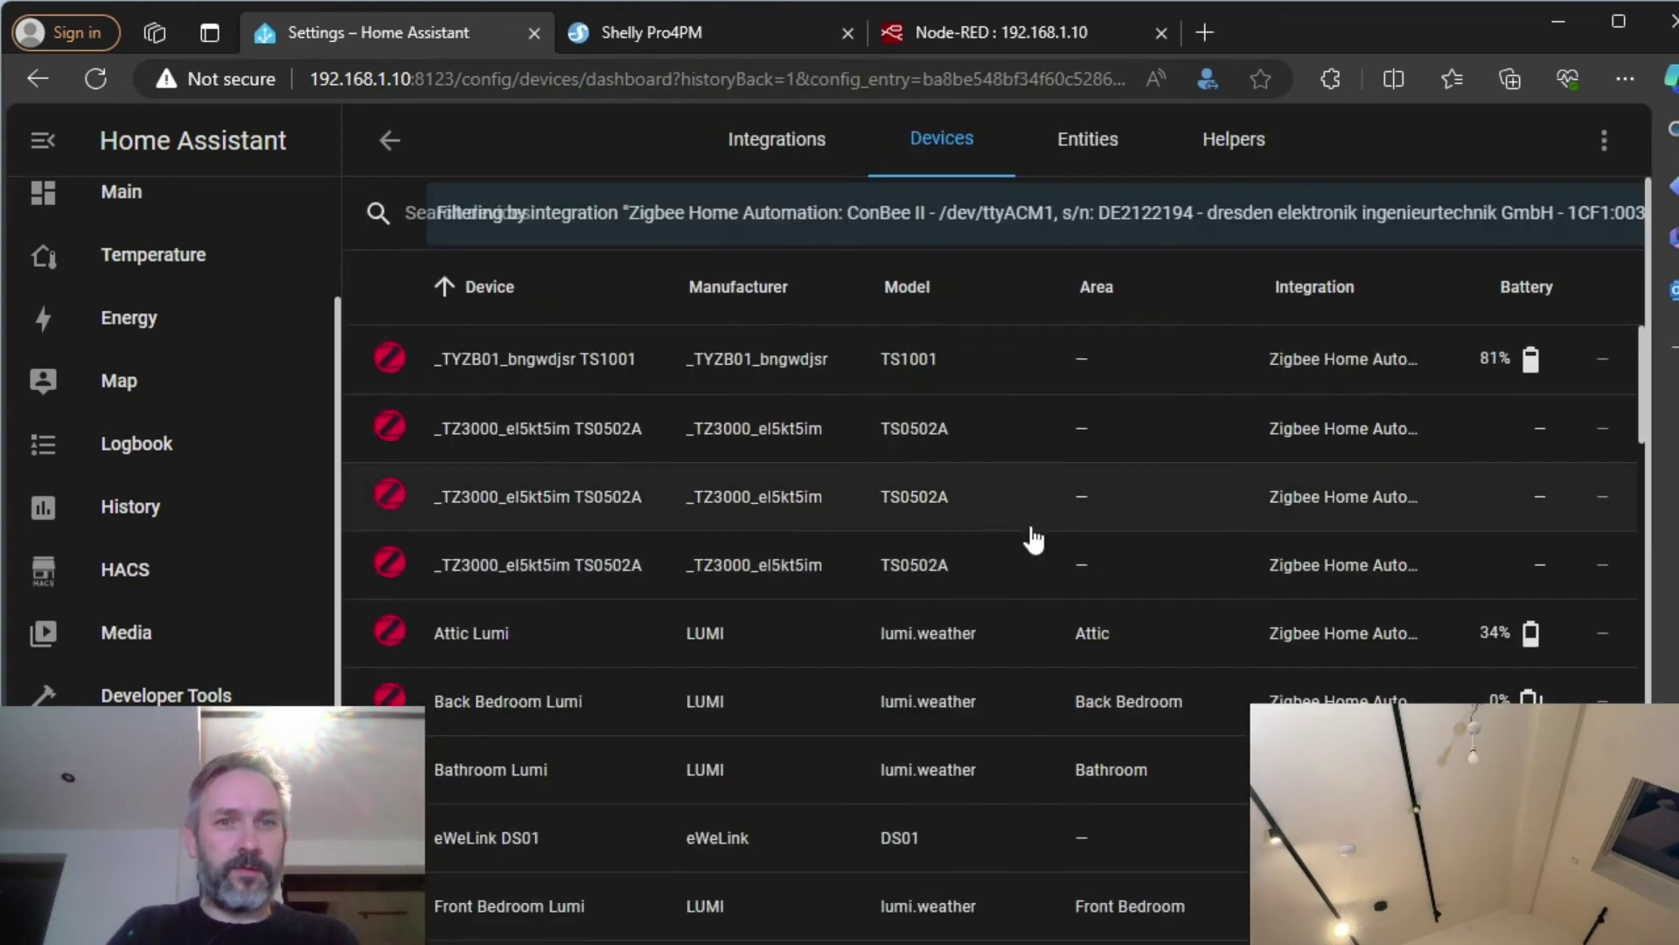
pyautogui.scroll(-12, 761, 525)
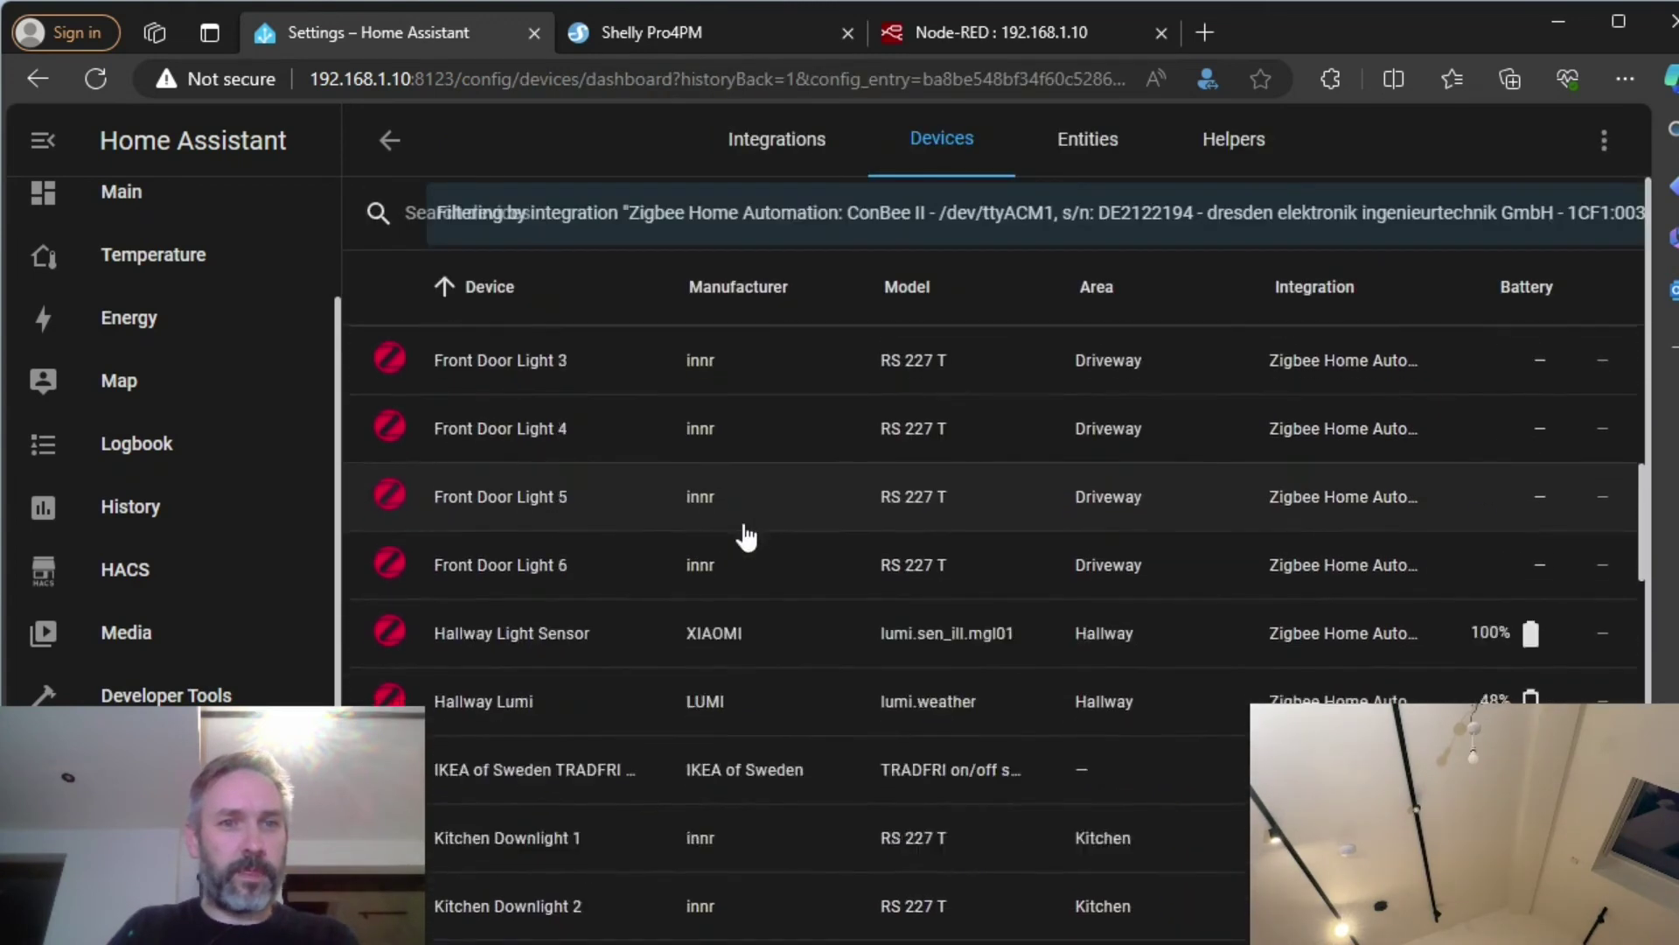
pyautogui.scroll(-5, 745, 536)
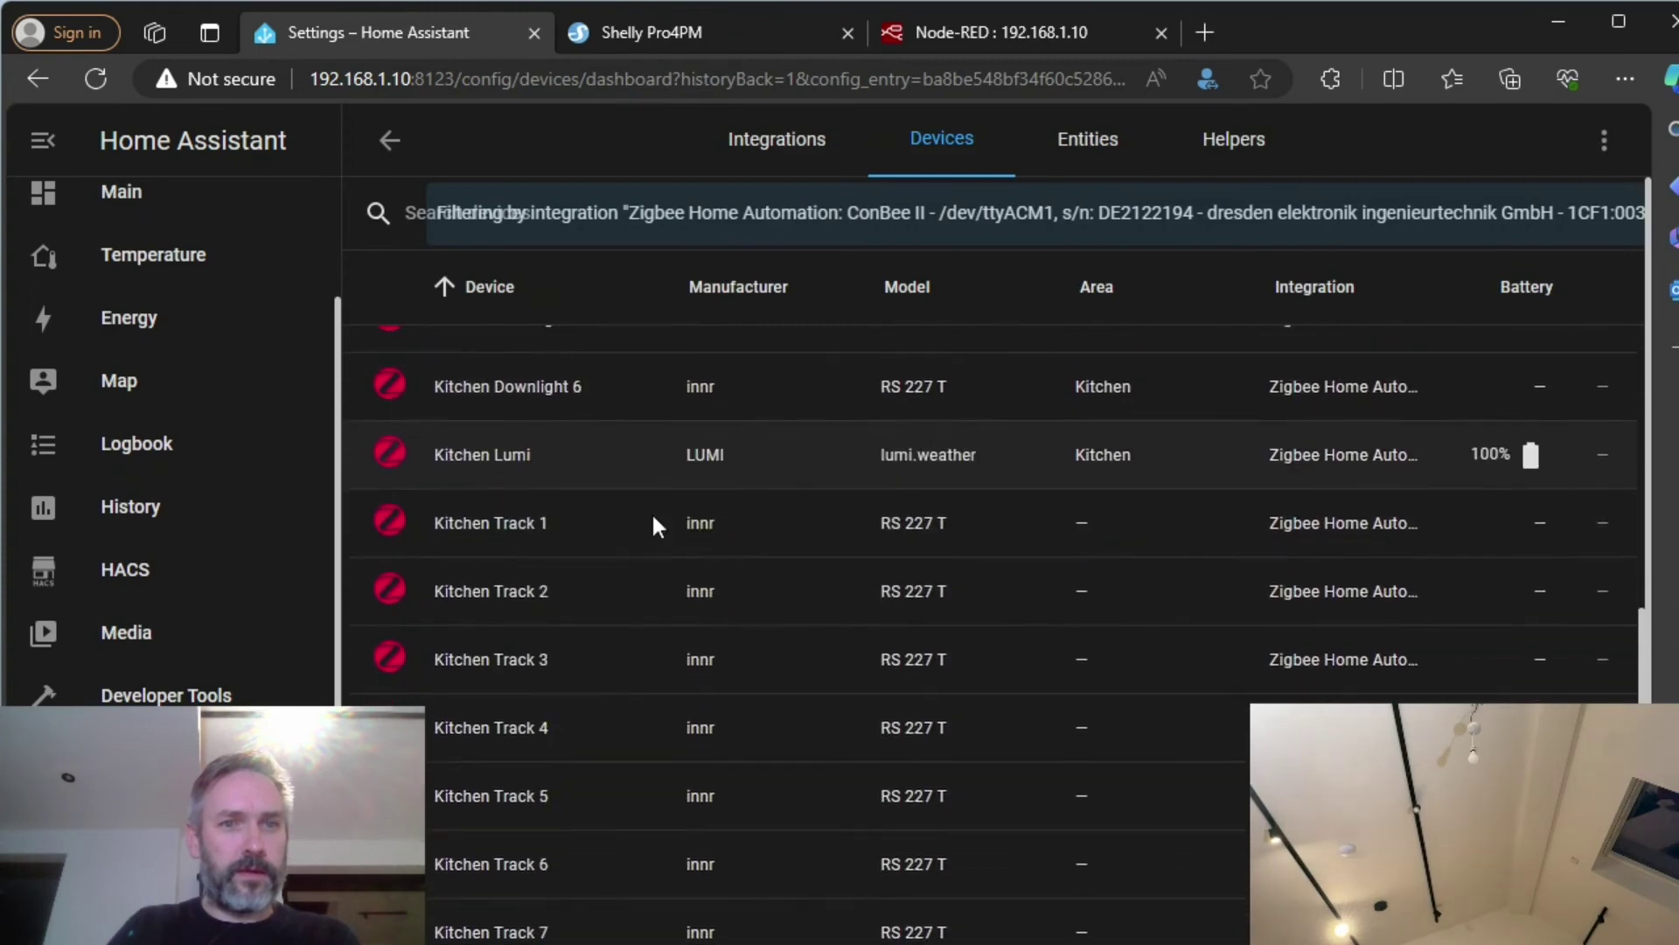
pyautogui.click(641, 518)
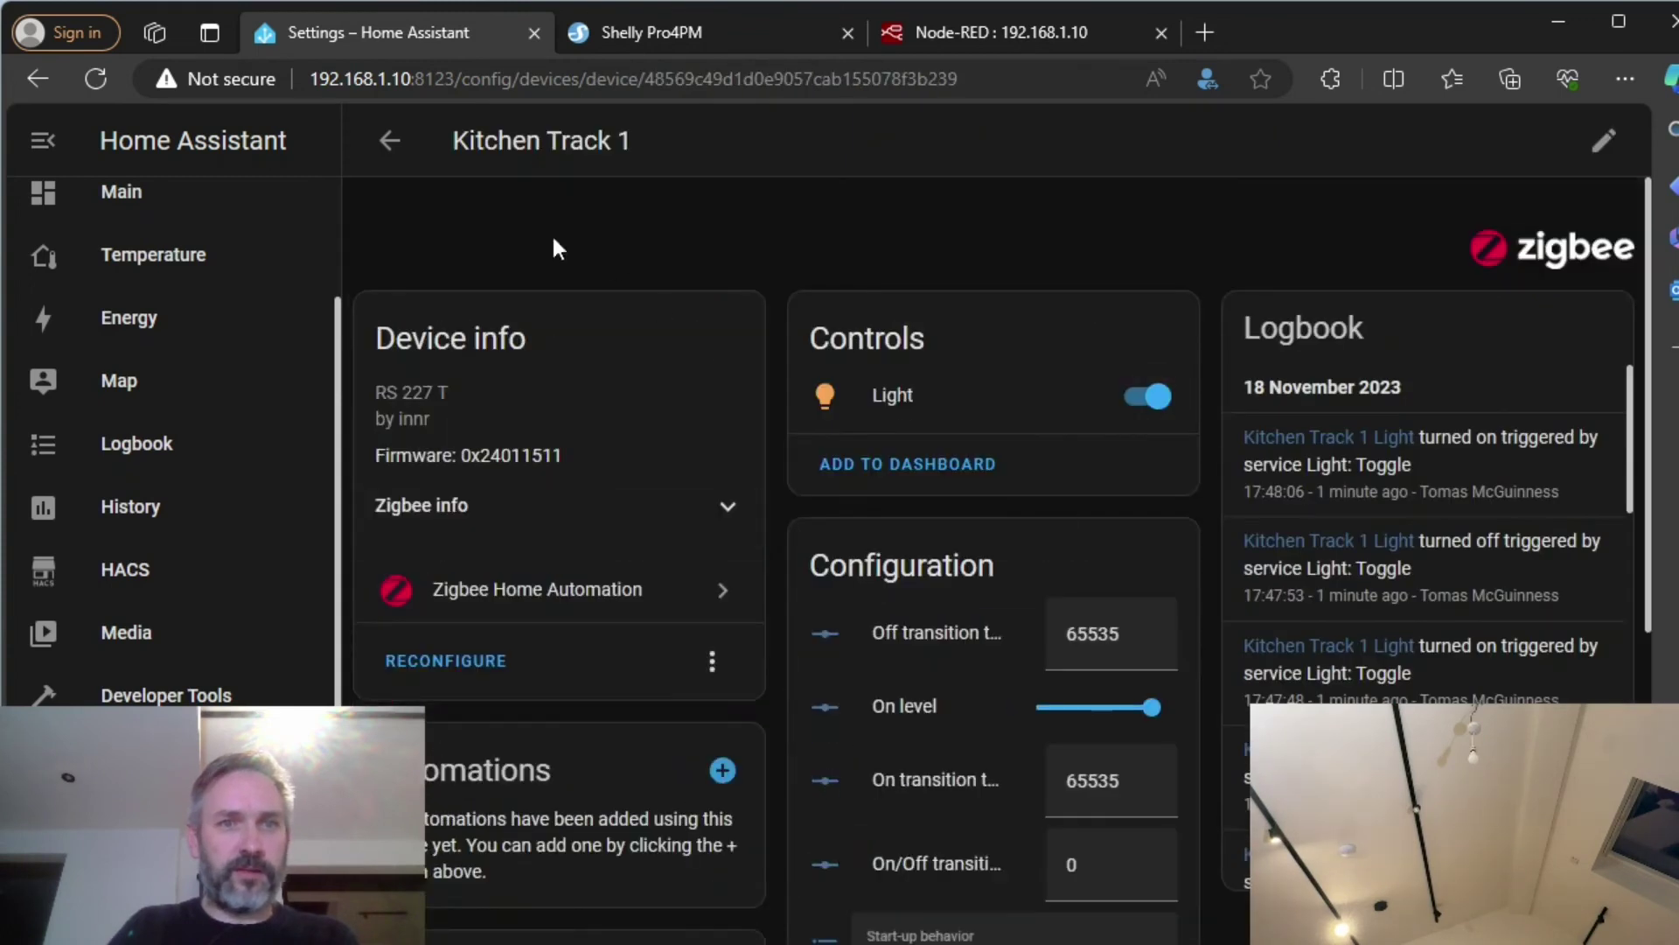
pyautogui.click(386, 138)
pyautogui.scroll(-2, 481, 568)
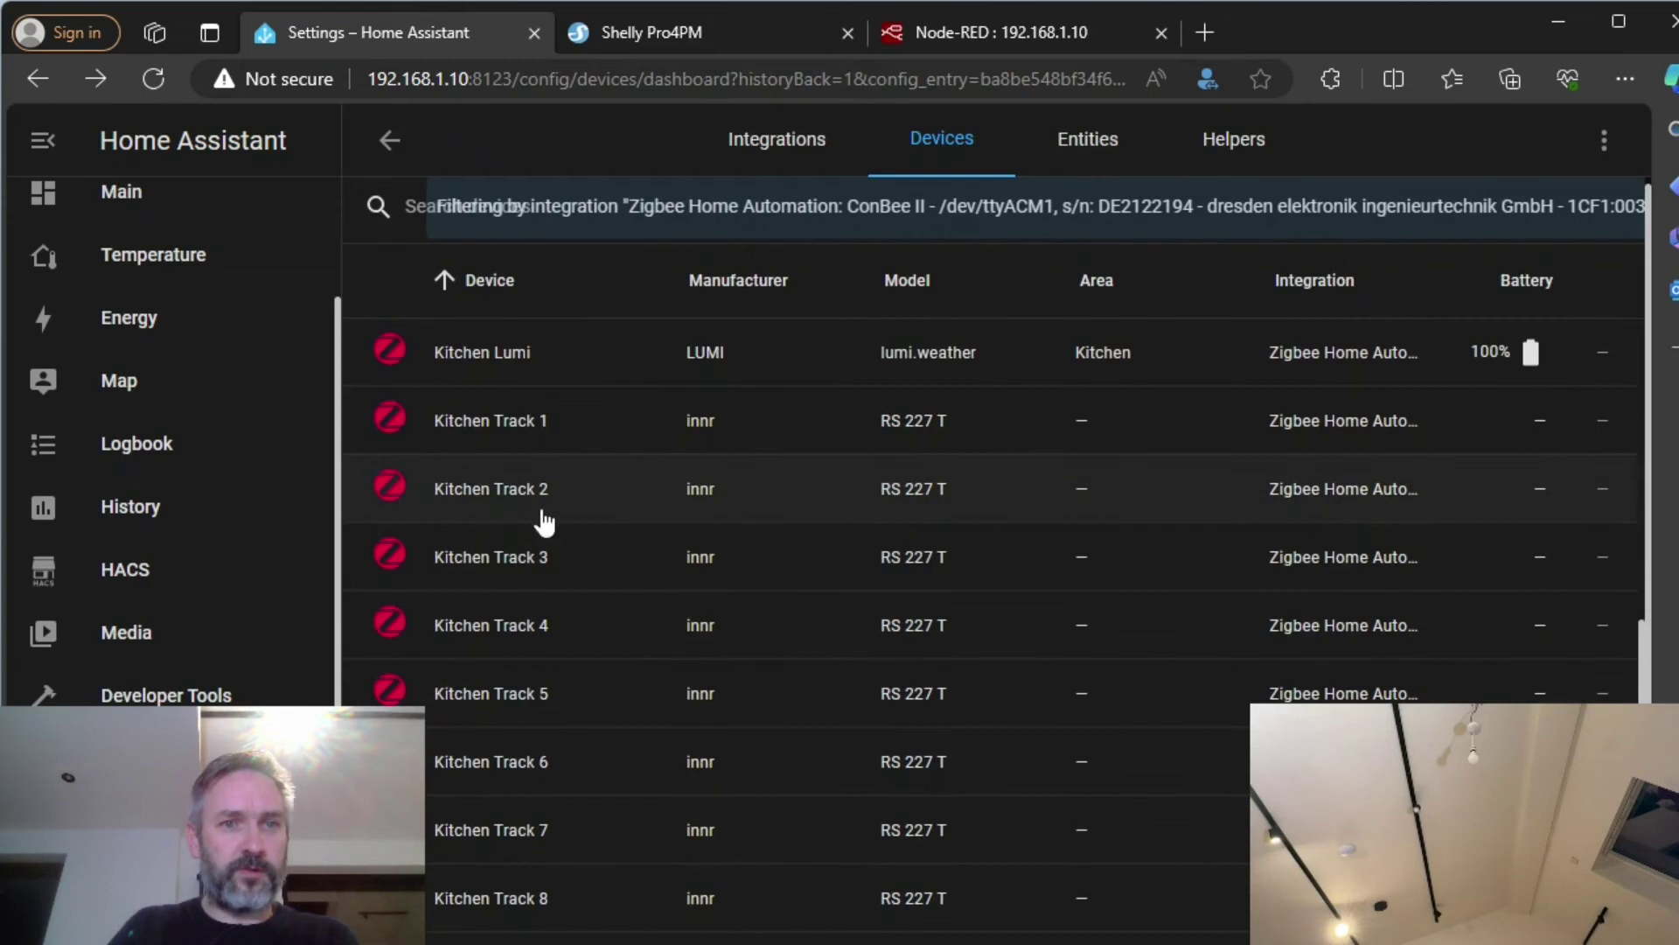
pyautogui.click(542, 489)
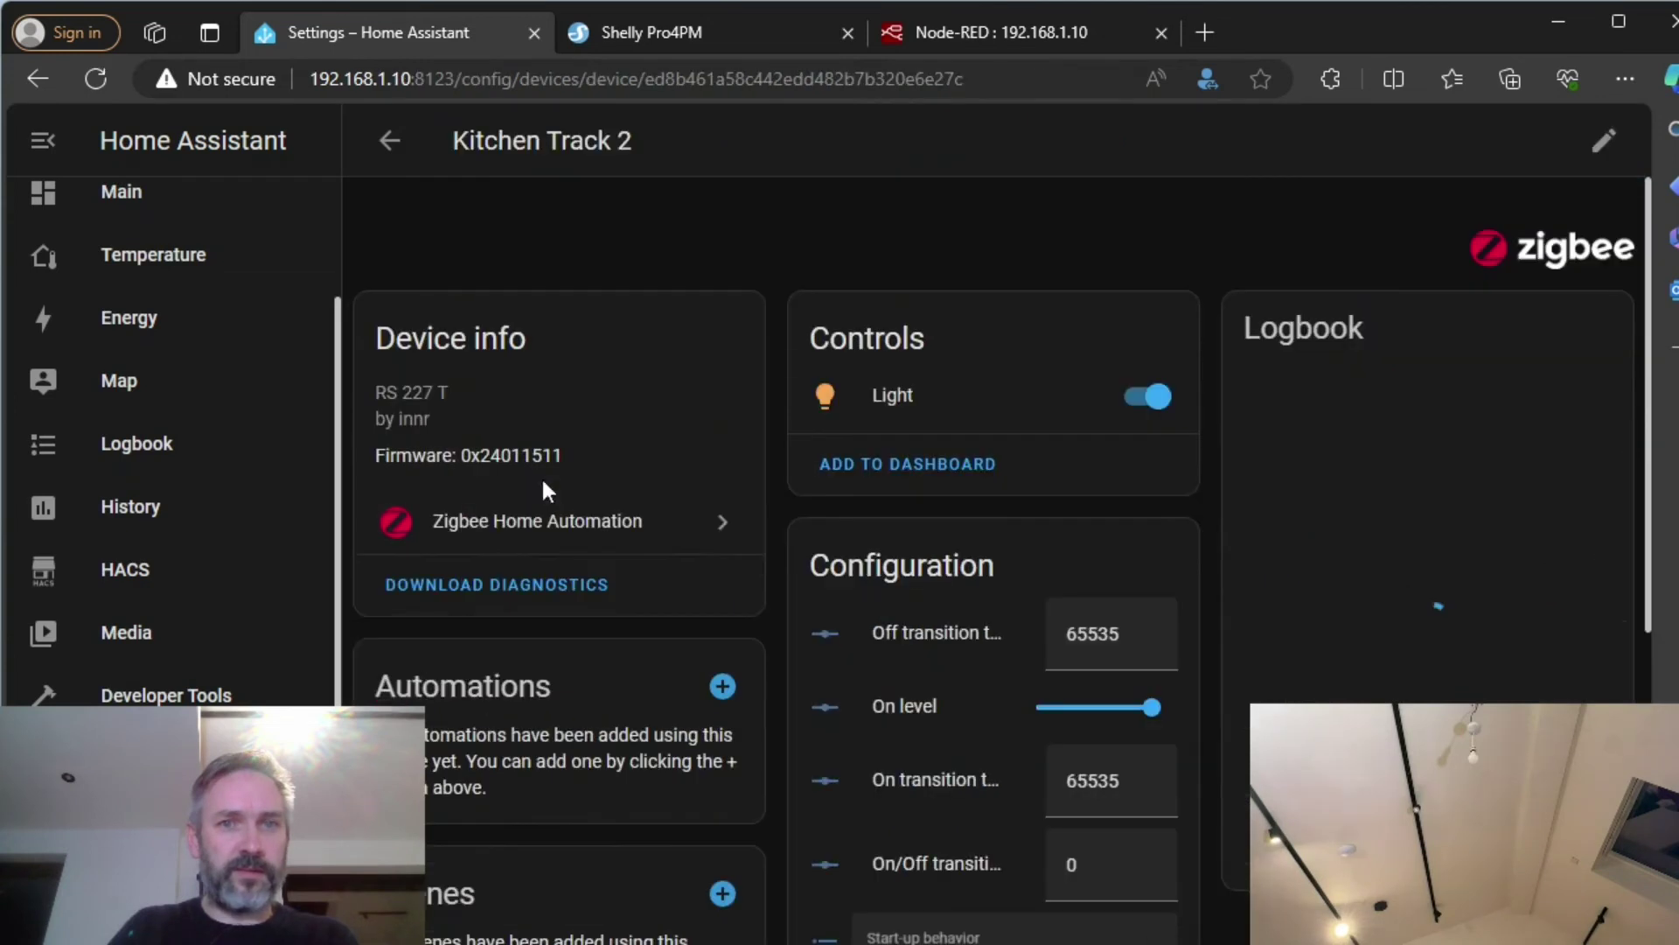
pyautogui.click(386, 139)
pyautogui.click(517, 557)
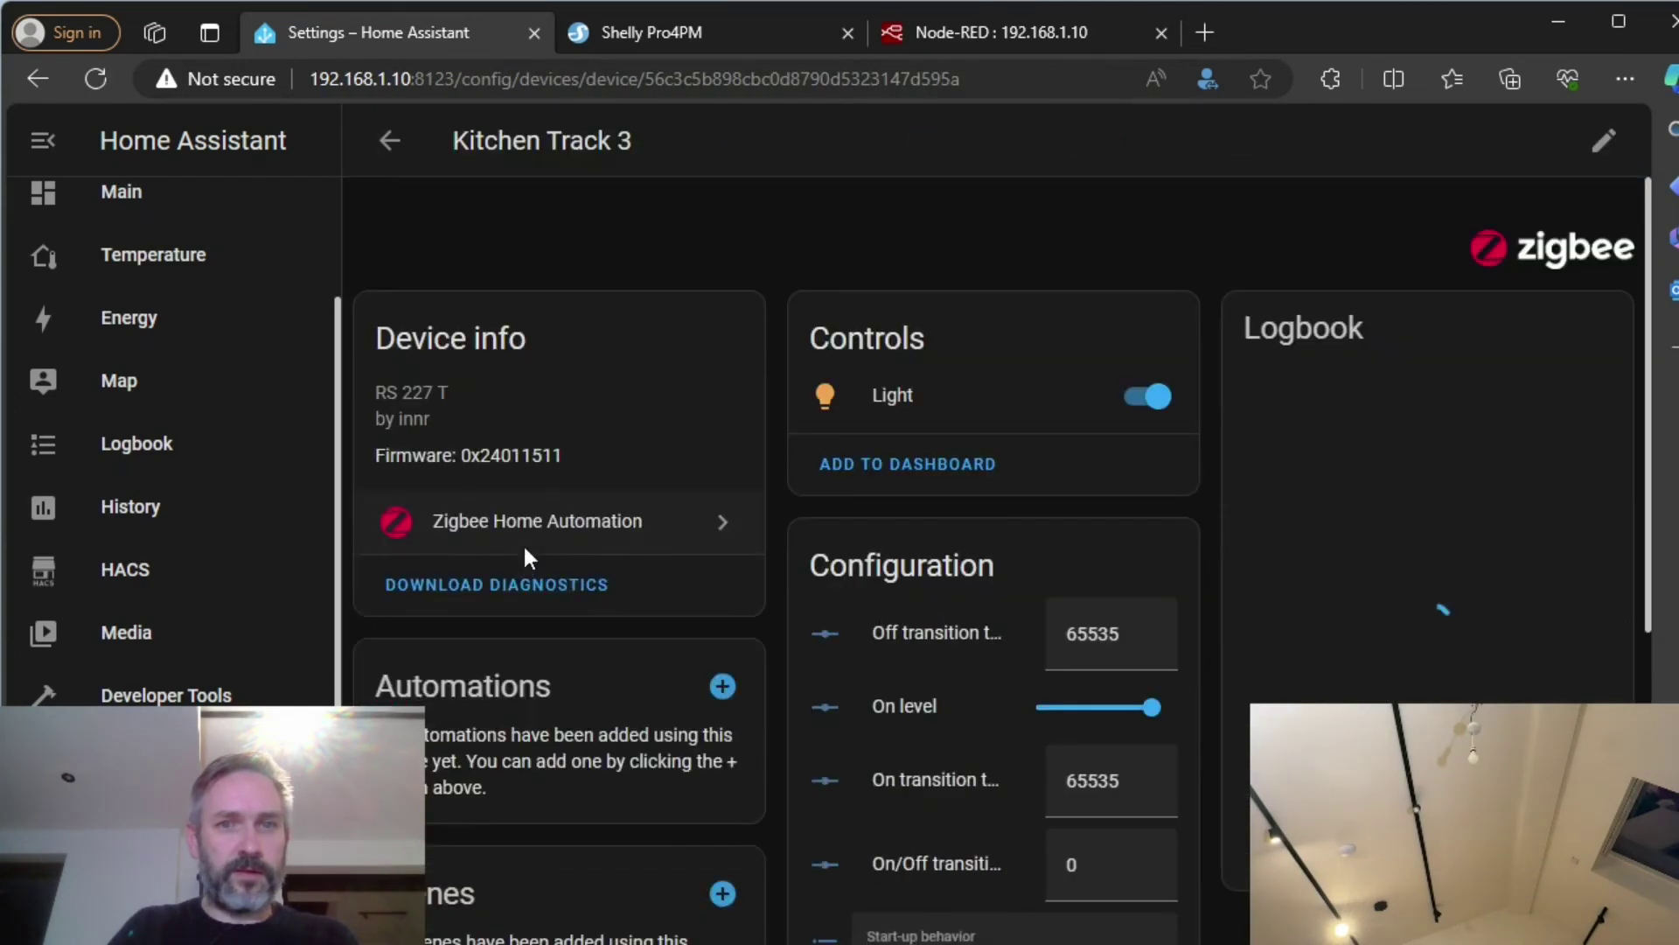
pyautogui.click(391, 144)
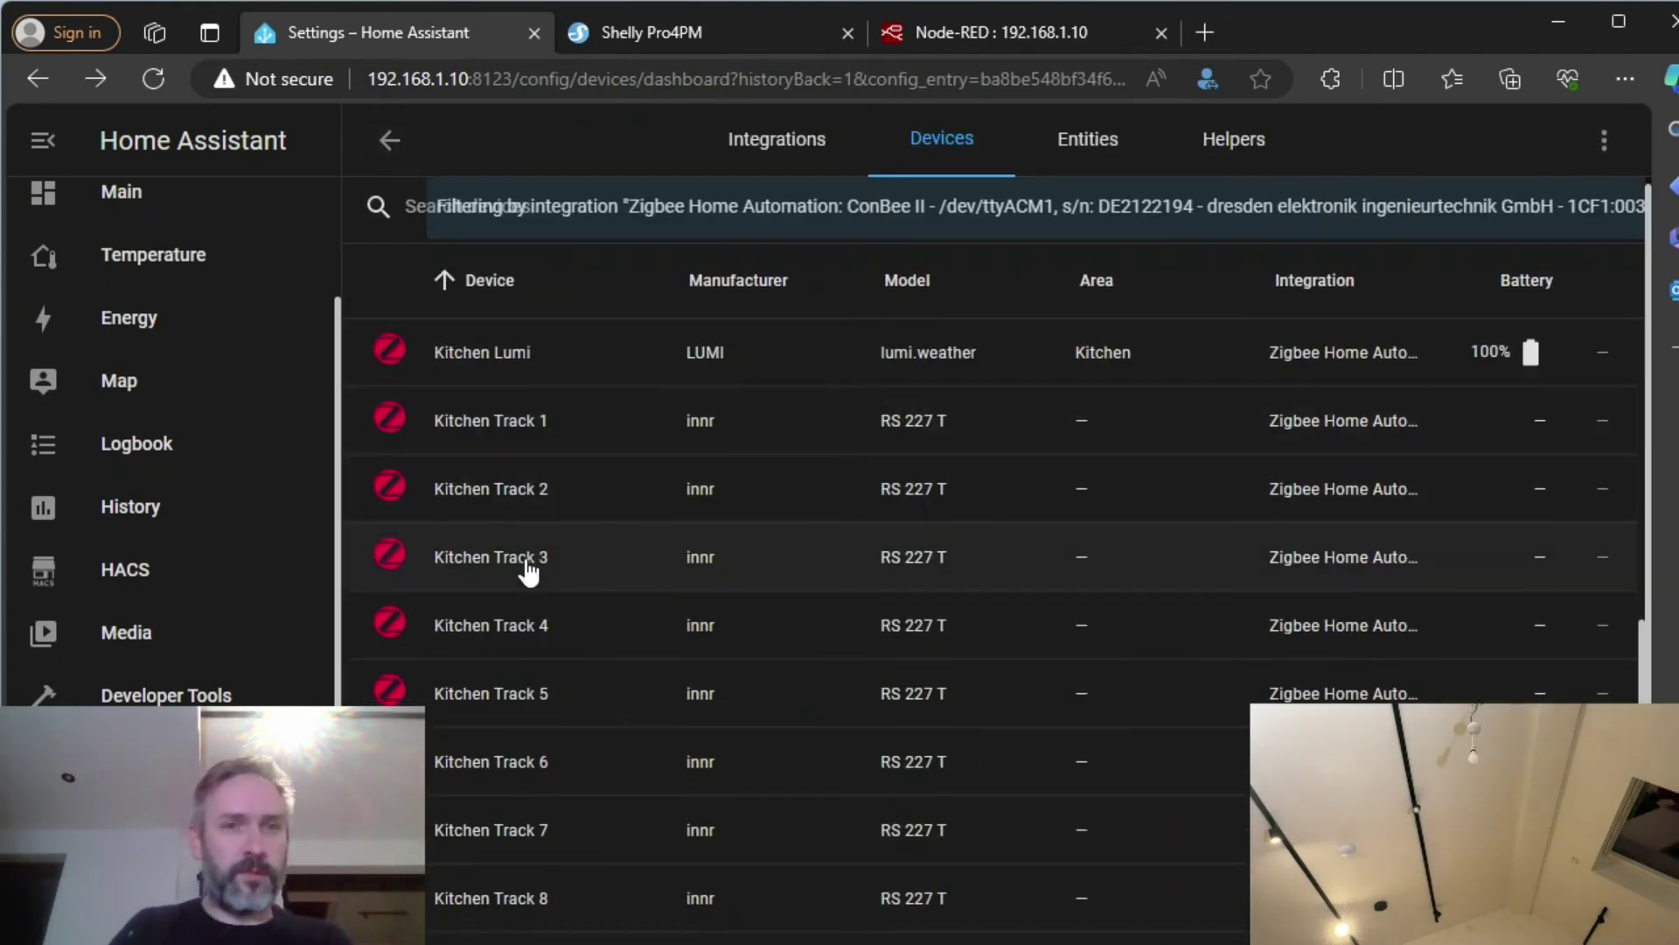
# Flip the Light toggle off on the Kitchen Track 3, 2 and 1 device pages.
pyautogui.click(525, 573)
pyautogui.click(1124, 407)
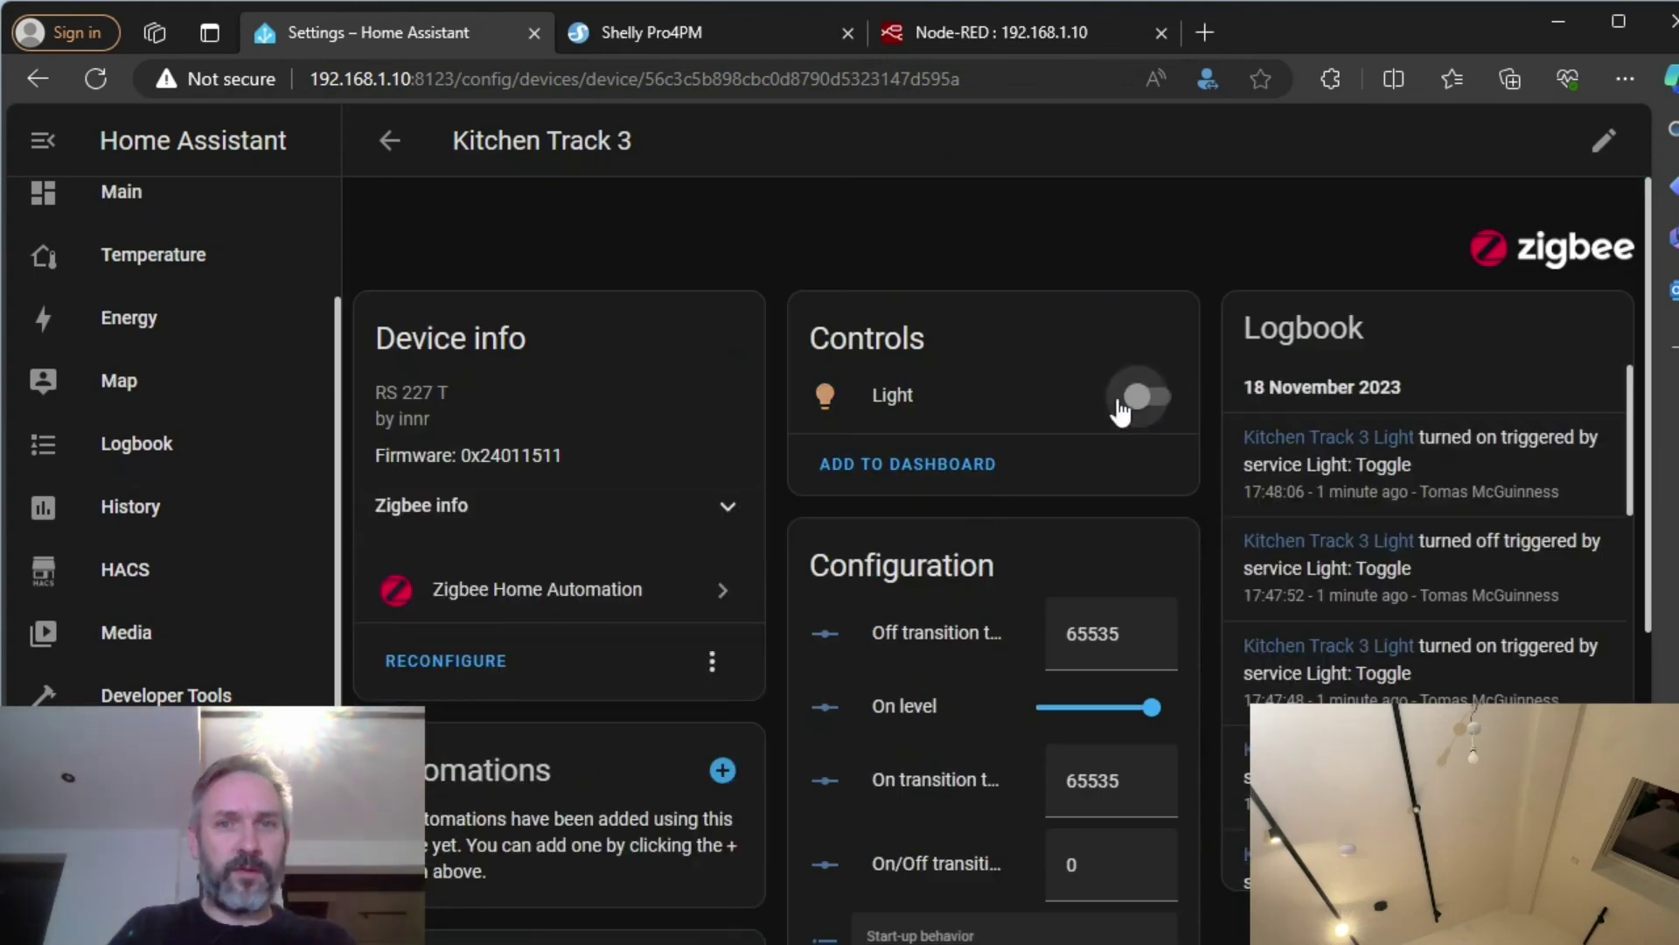
pyautogui.click(391, 140)
pyautogui.click(529, 509)
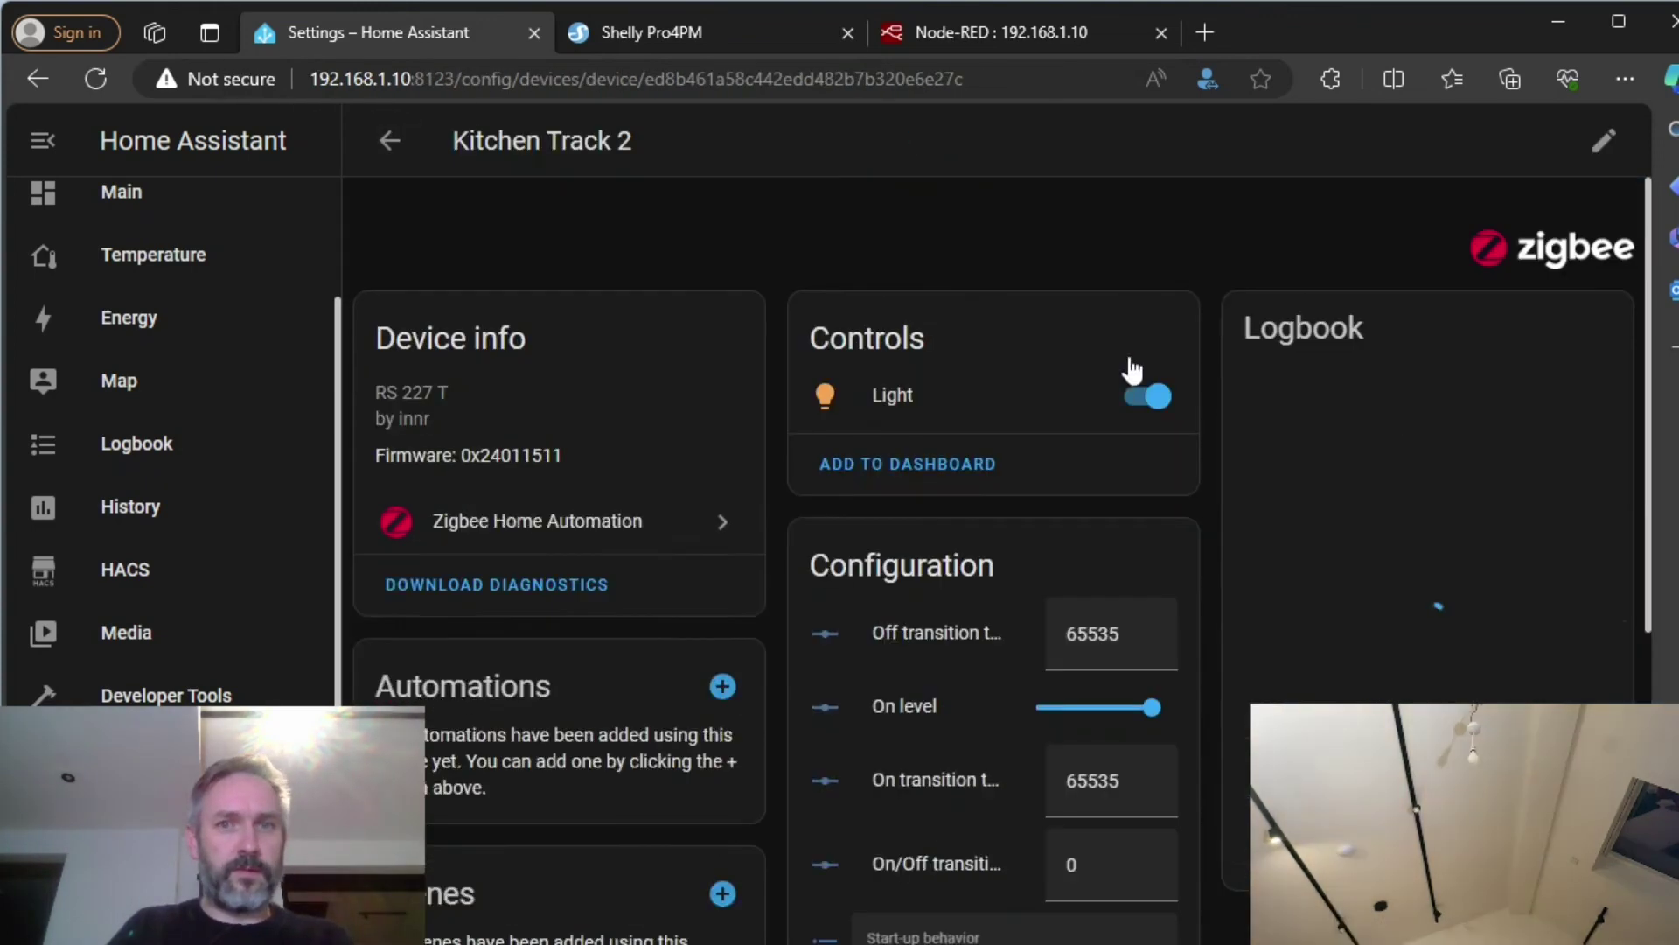
pyautogui.click(1153, 400)
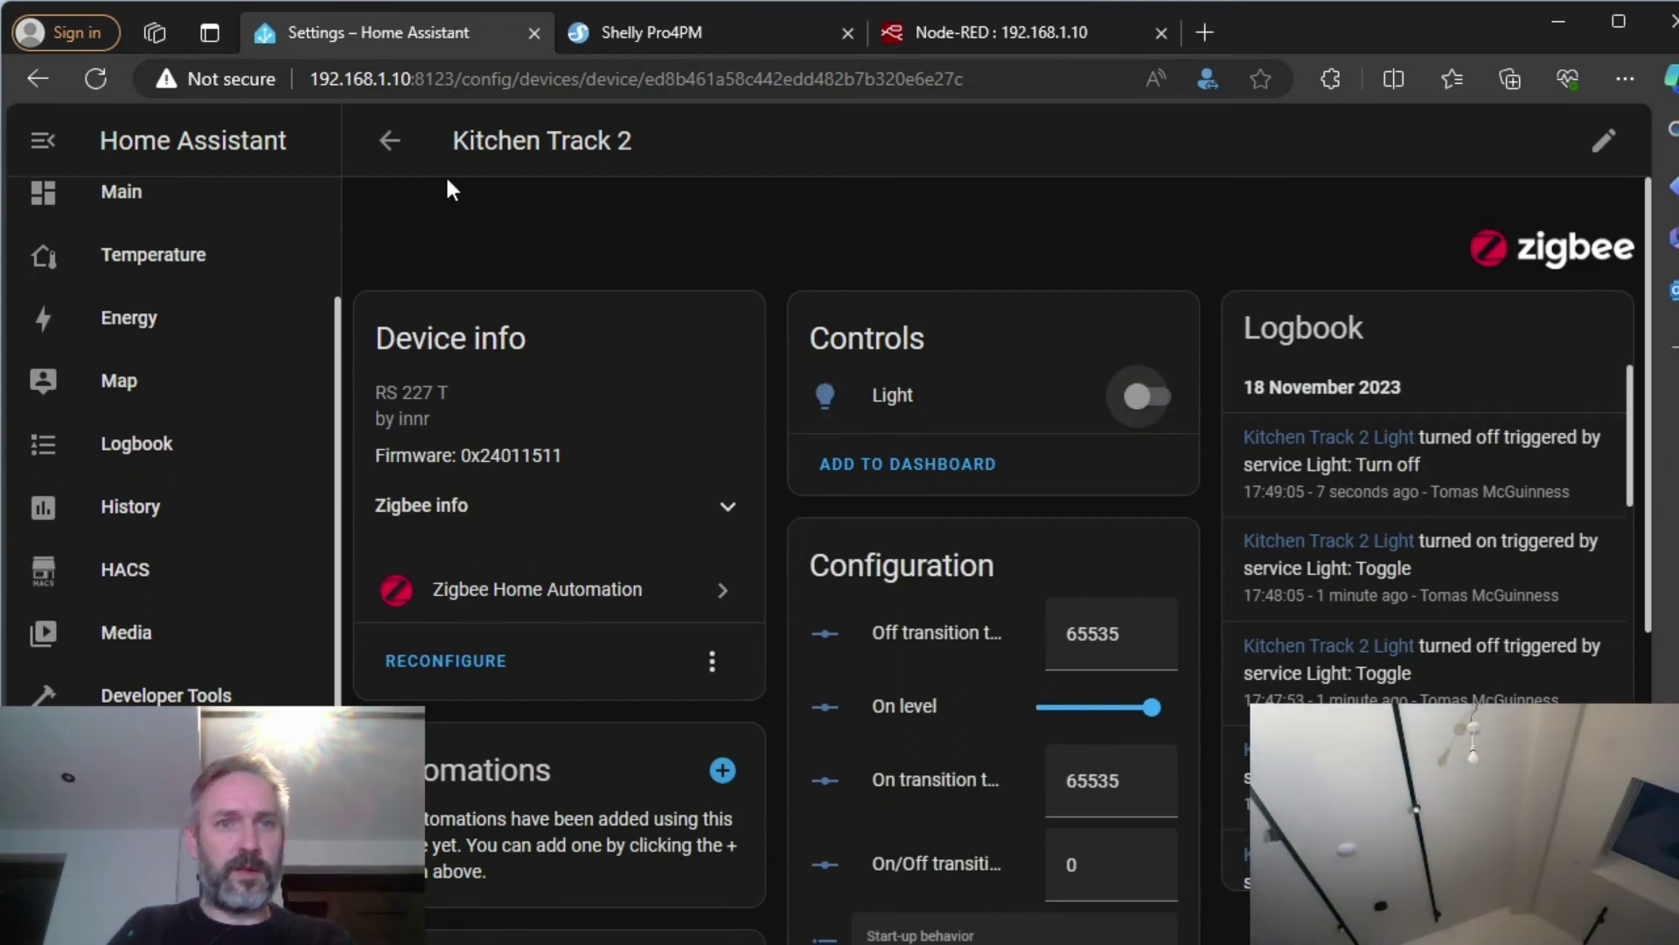
pyautogui.click(391, 142)
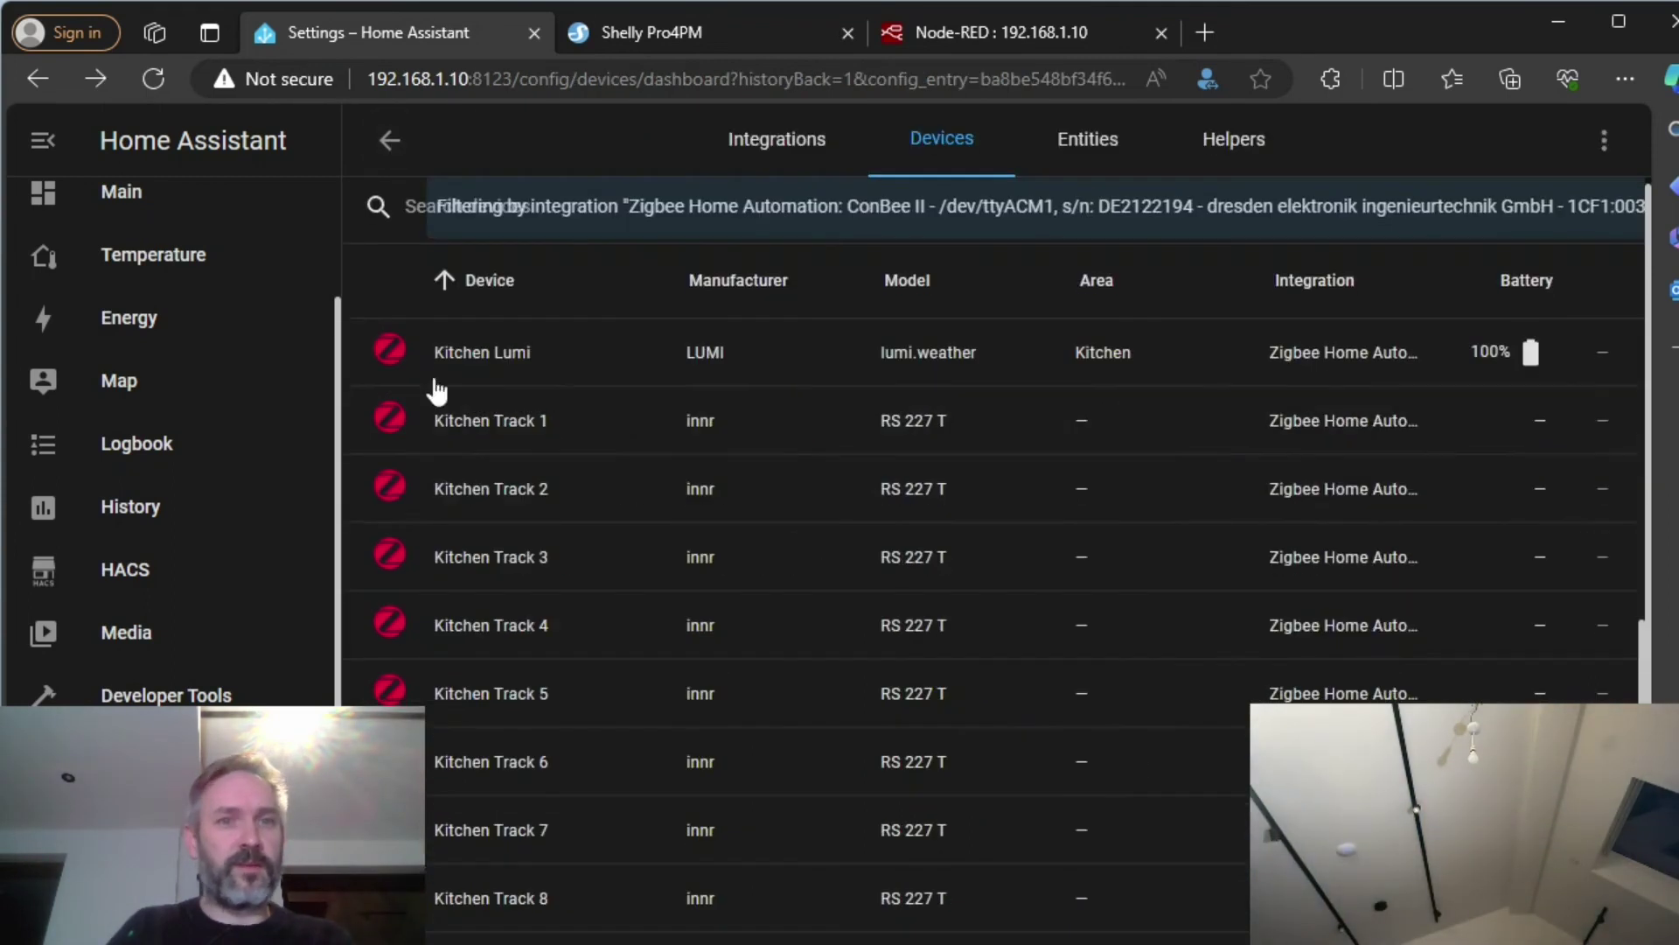
pyautogui.click(524, 428)
pyautogui.click(1150, 404)
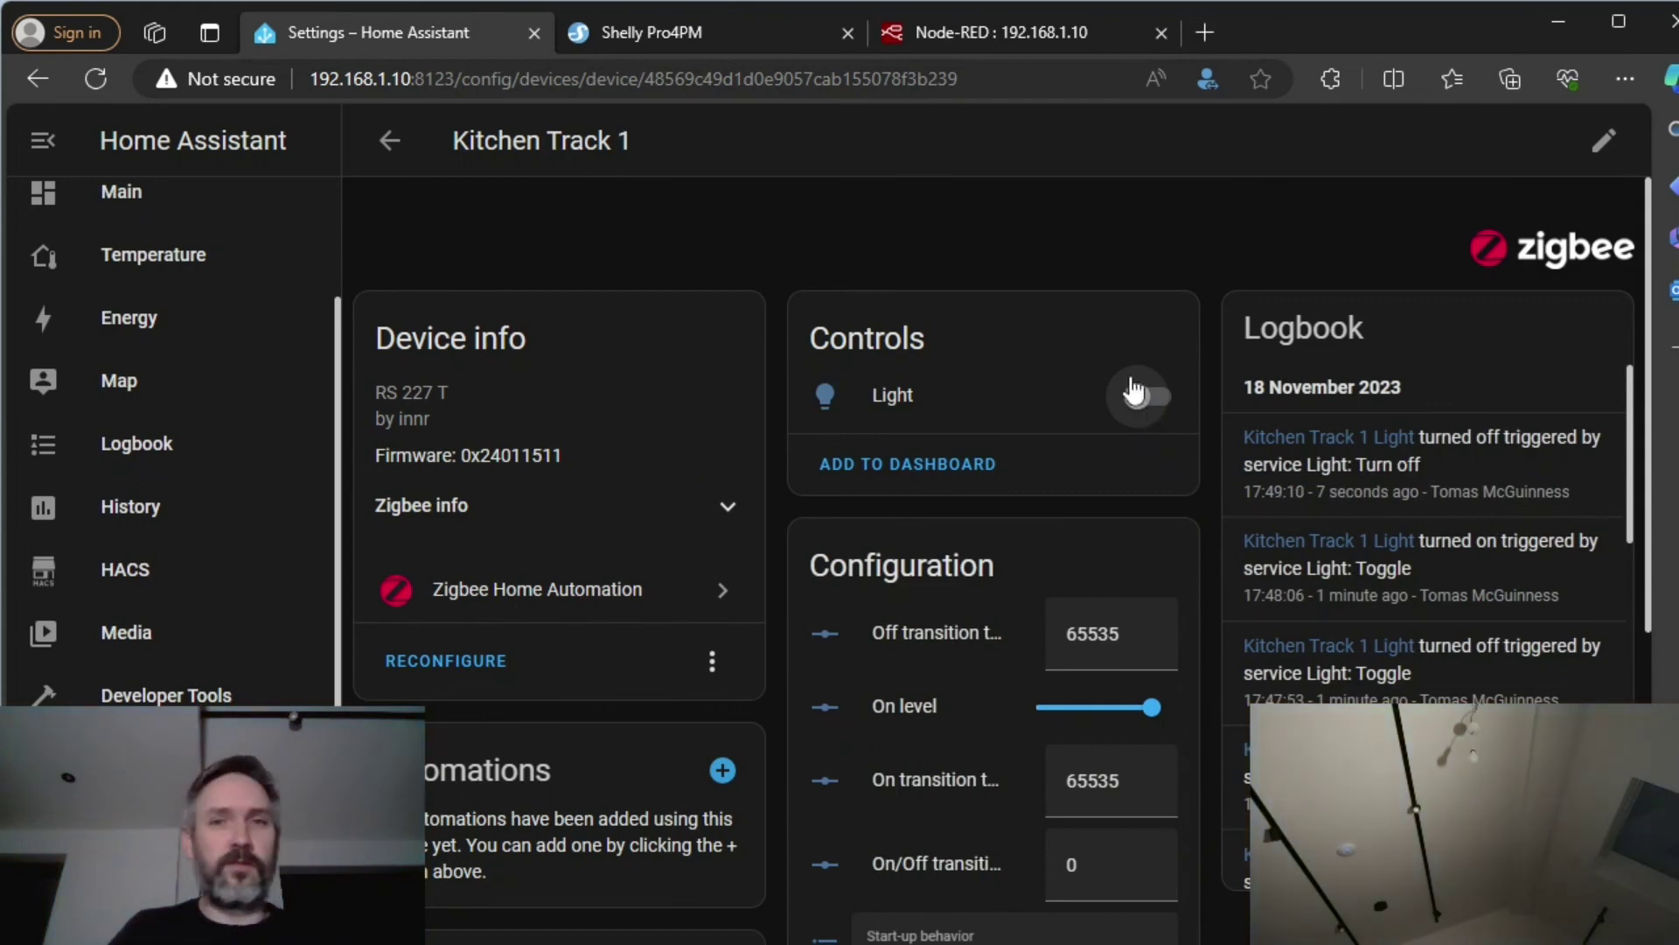
pyautogui.click(389, 140)
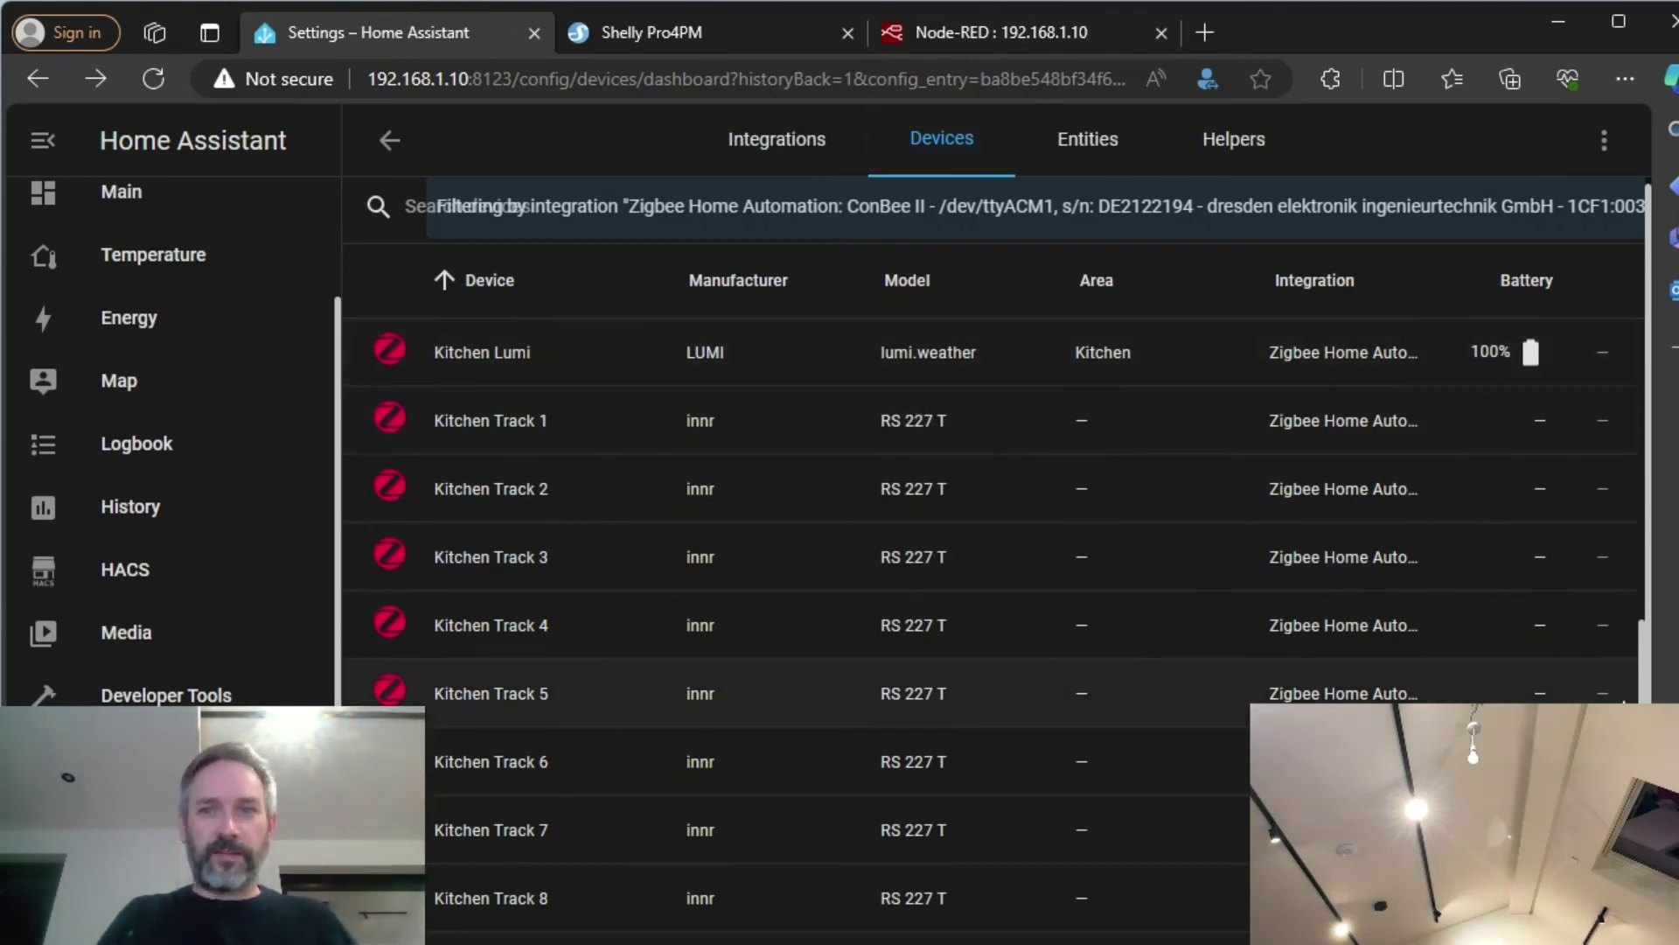
pyautogui.scroll(-3, 918, 610)
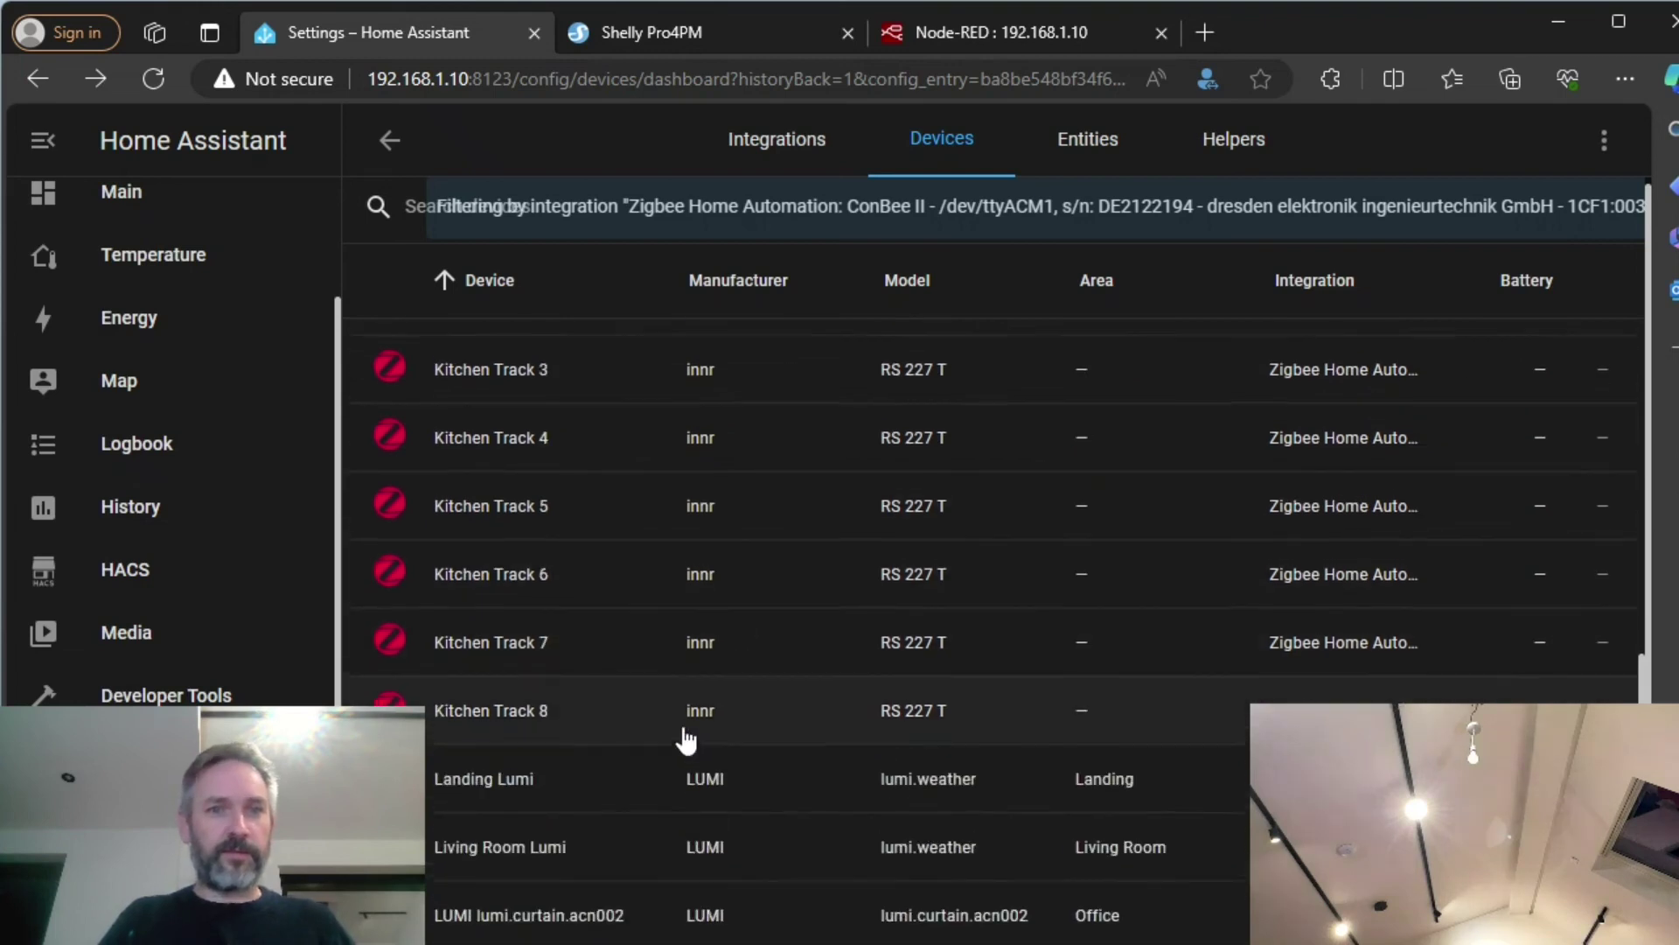
pyautogui.scroll(3, 687, 739)
pyautogui.scroll(1, 687, 739)
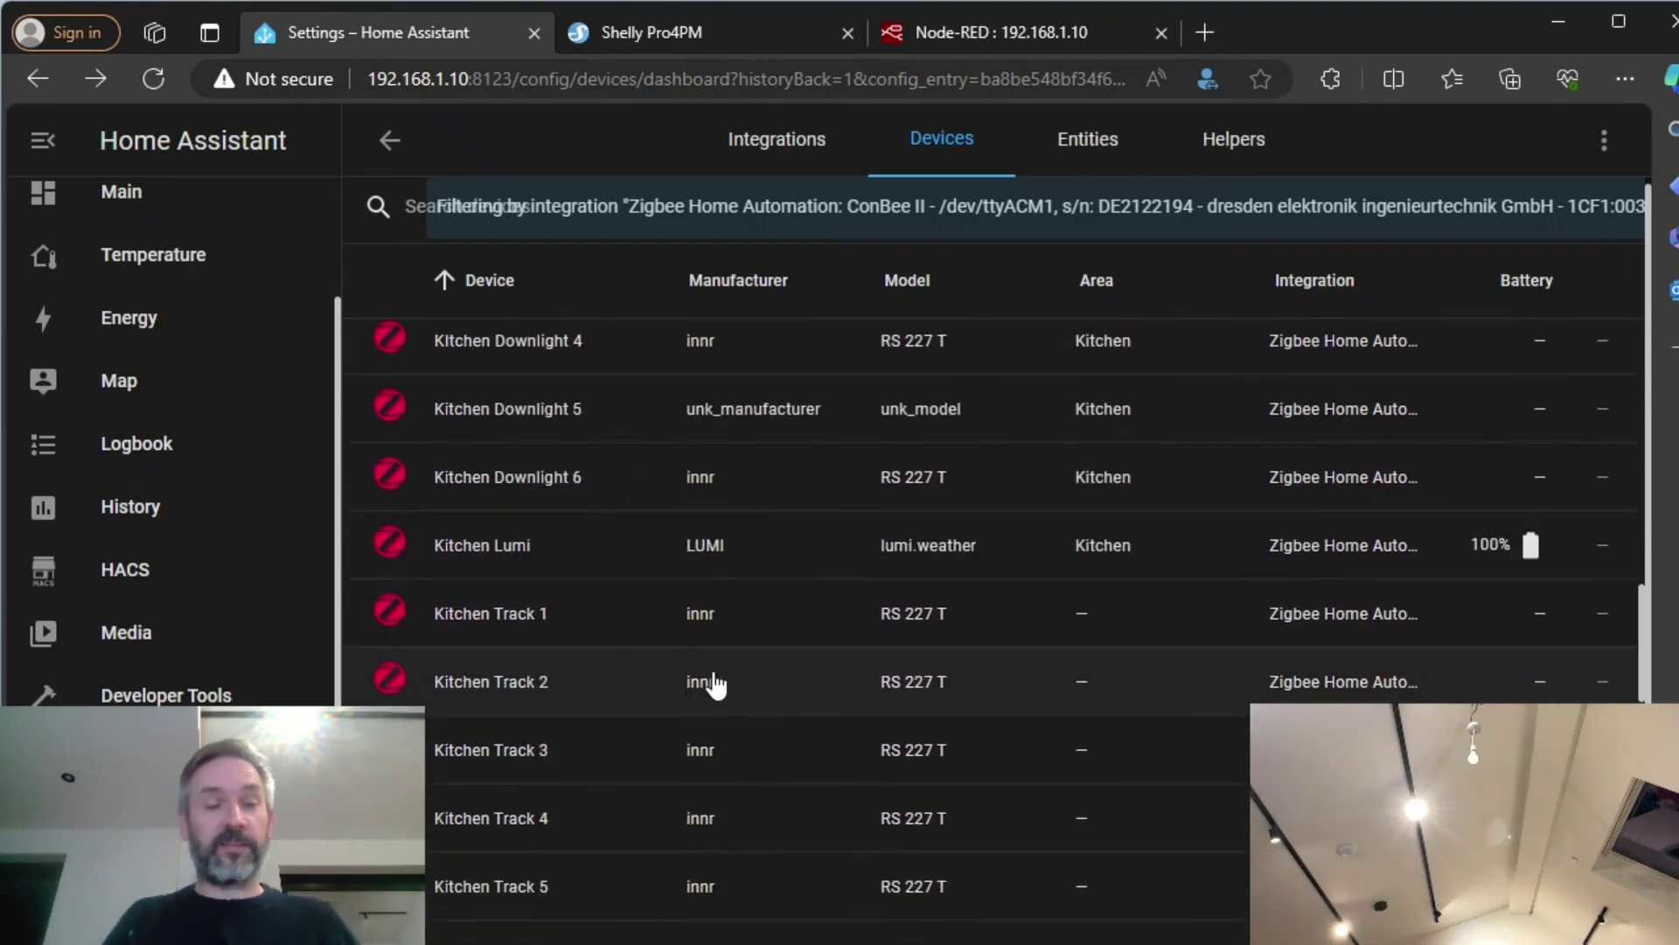